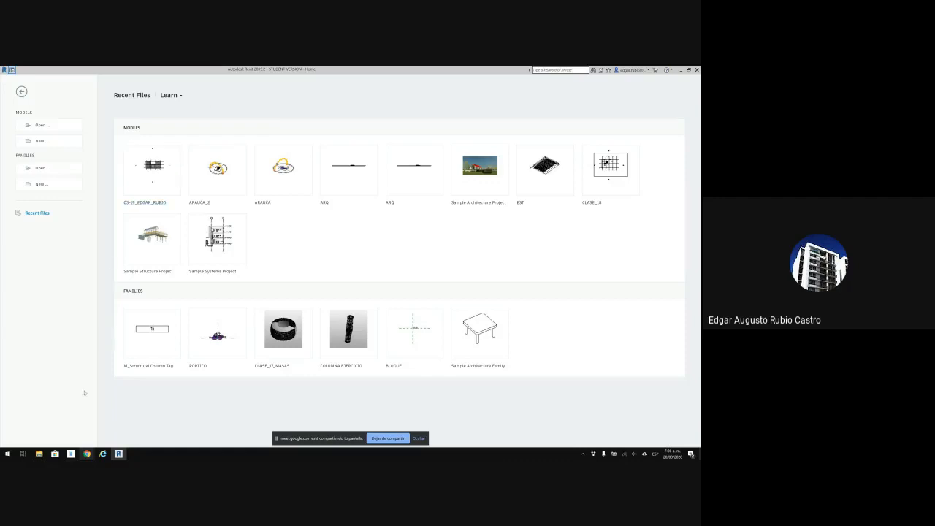
# Switch to File Explorer, open Disco local (C:) and select the ProgramData folder
pyautogui.moveTo(40, 451)
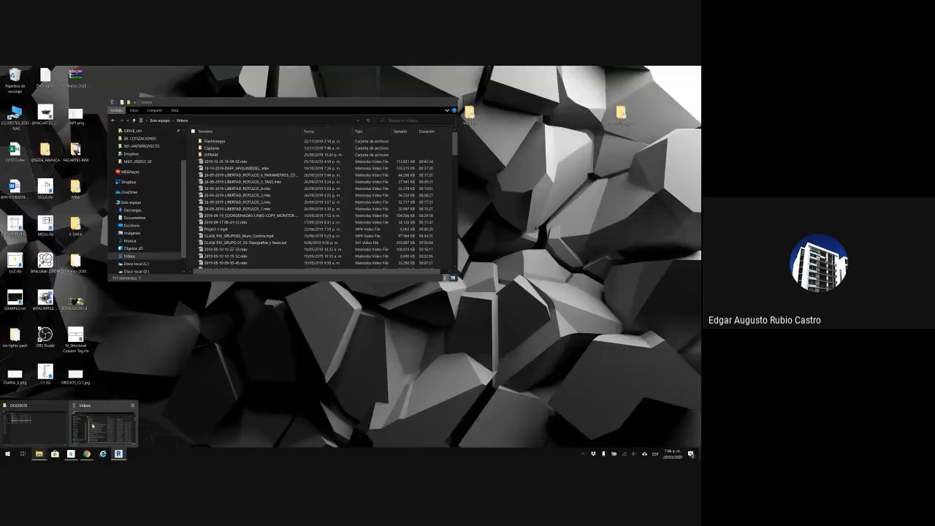
pyautogui.click(37, 429)
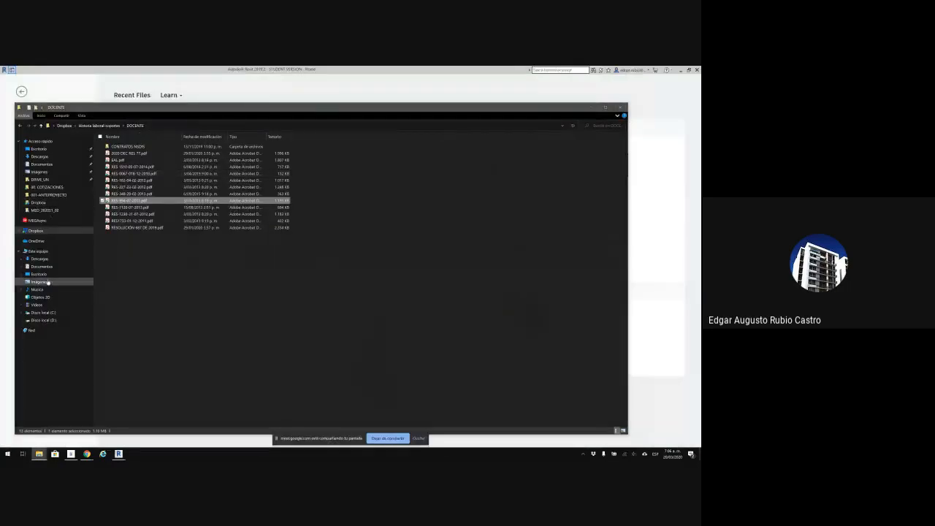
pyautogui.click(43, 312)
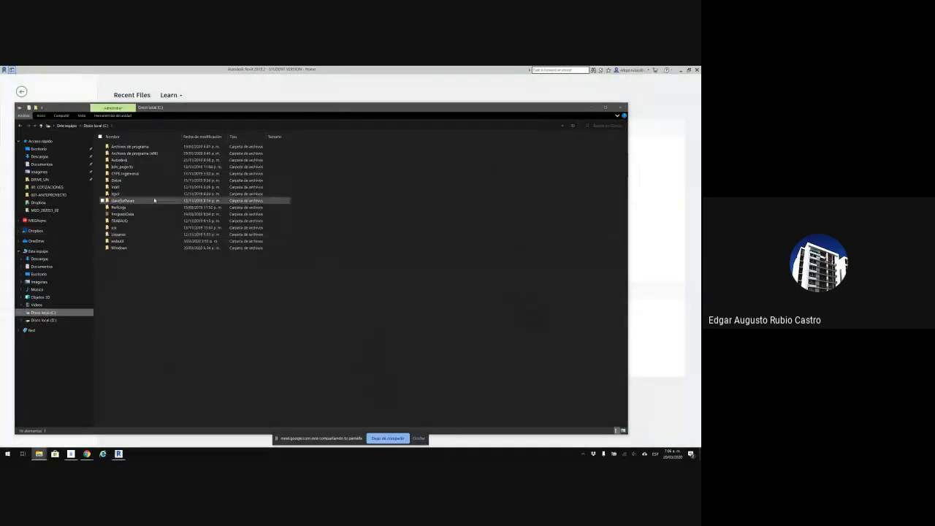
pyautogui.moveTo(195, 104); pyautogui.dragTo(262, 115)
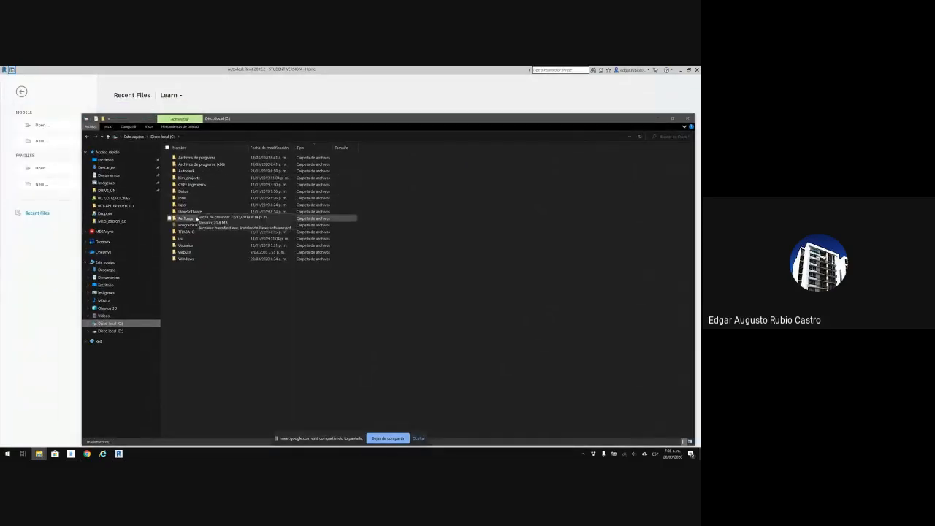
pyautogui.click(192, 164)
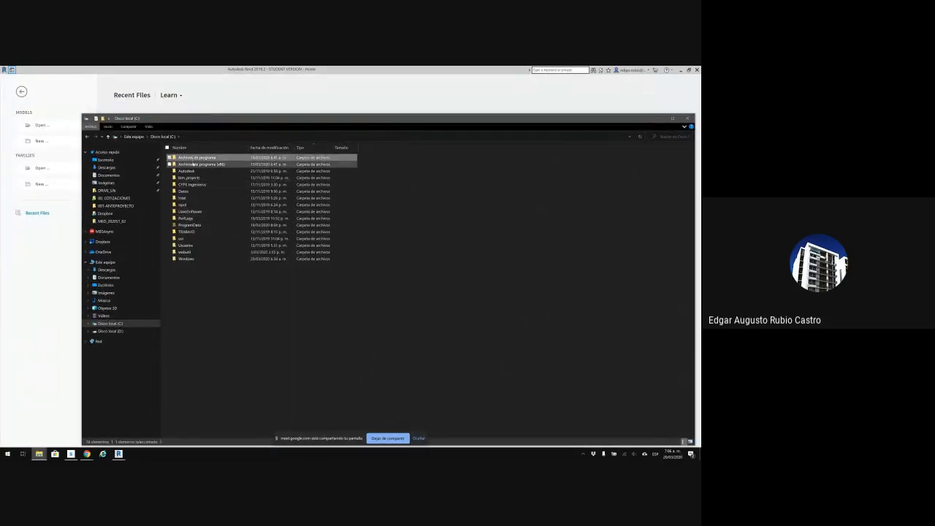
pyautogui.click(194, 158)
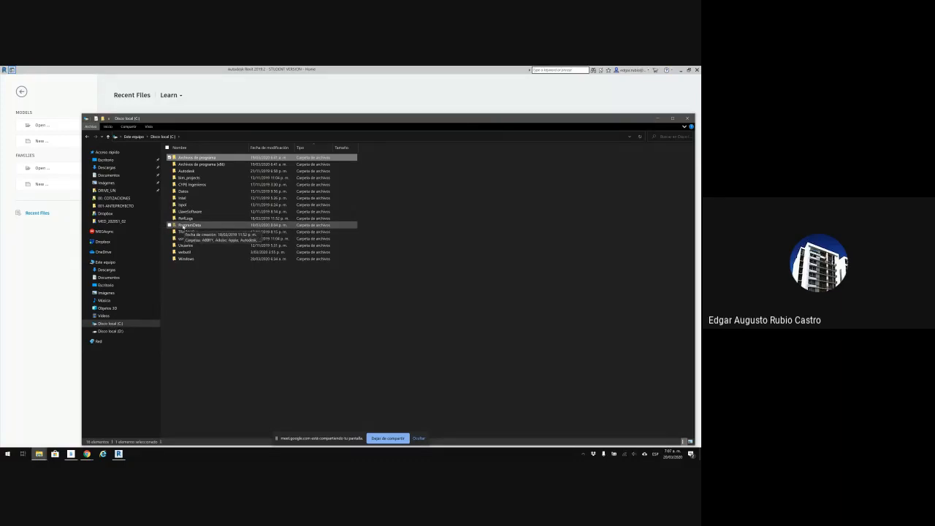
pyautogui.click(184, 225)
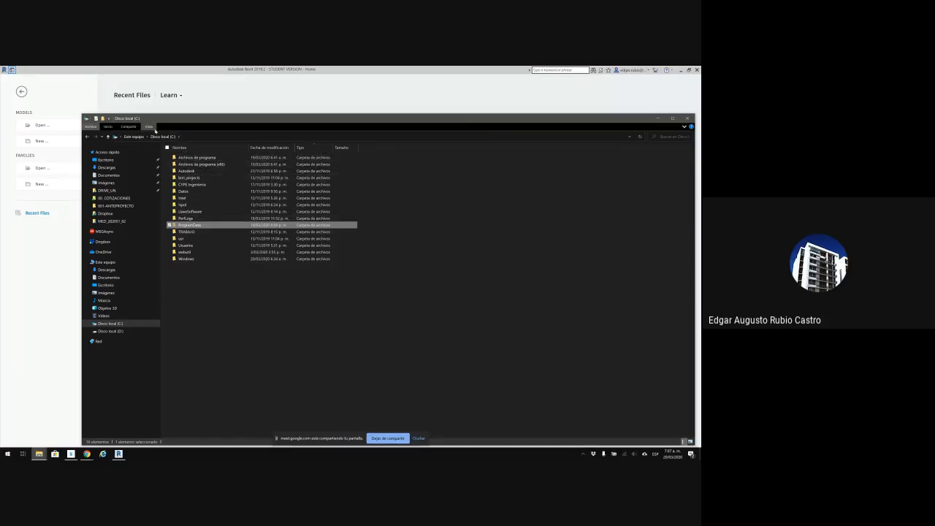
# Turn the display of hidden items off and back on for the C: drive
pyautogui.click(149, 127)
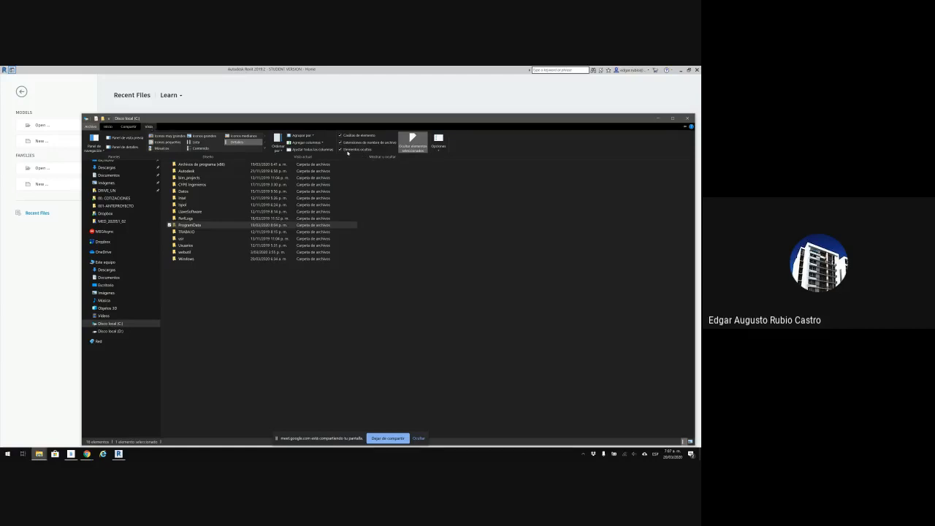
pyautogui.click(341, 150)
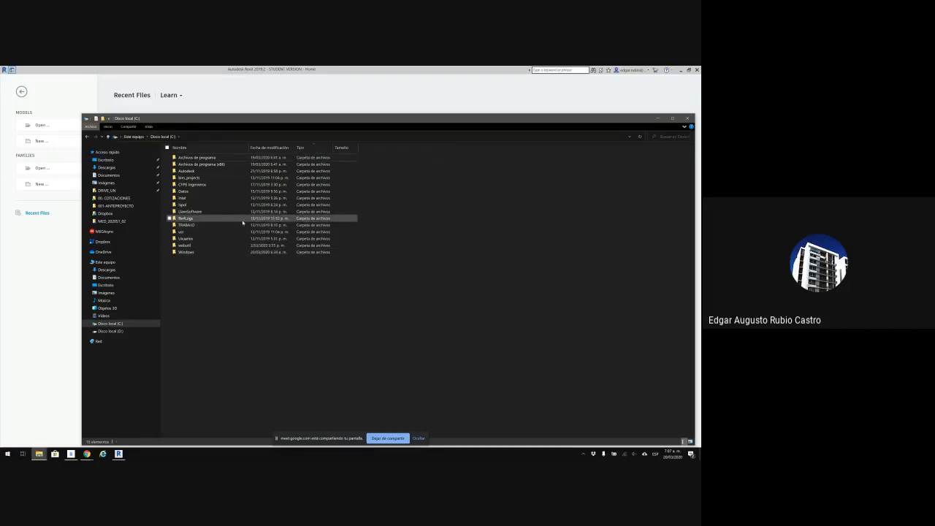
pyautogui.click(149, 127)
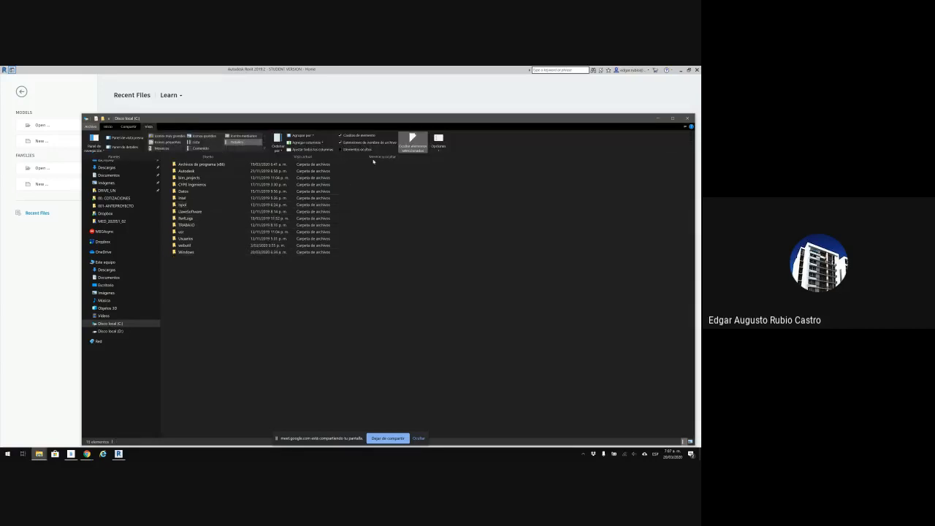
pyautogui.click(341, 150)
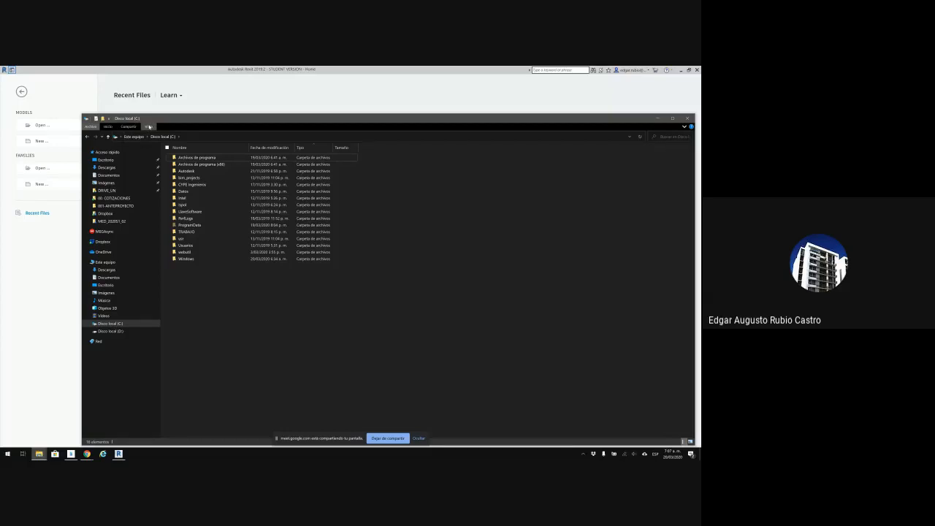
# Open the ProgramData folder and go through Autodesk into the RVT 2019 folder
pyautogui.press('alt')
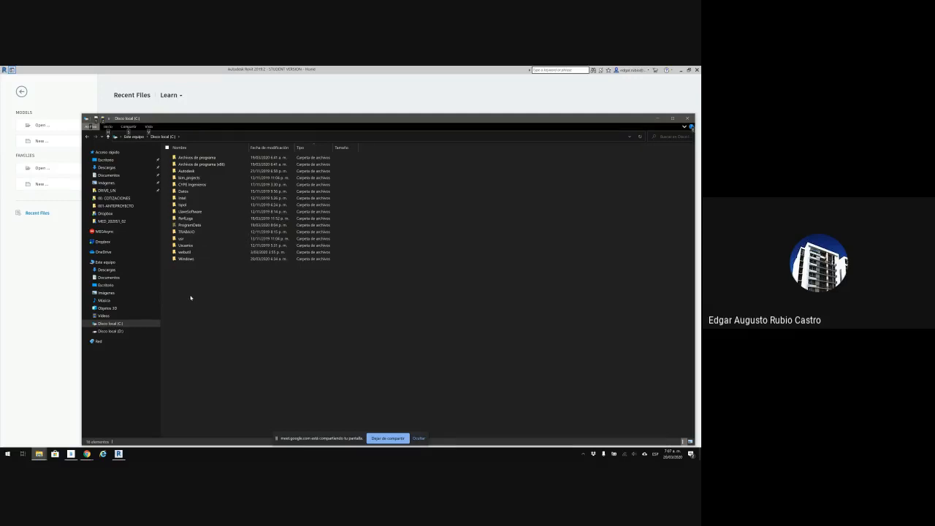
pyautogui.click(188, 227)
pyautogui.press('ctrl')
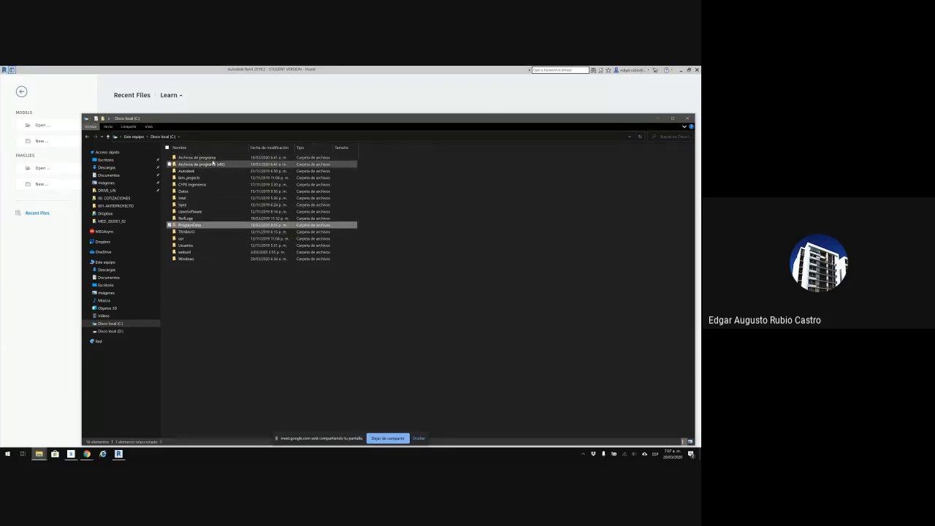
pyautogui.doubleClick(197, 226)
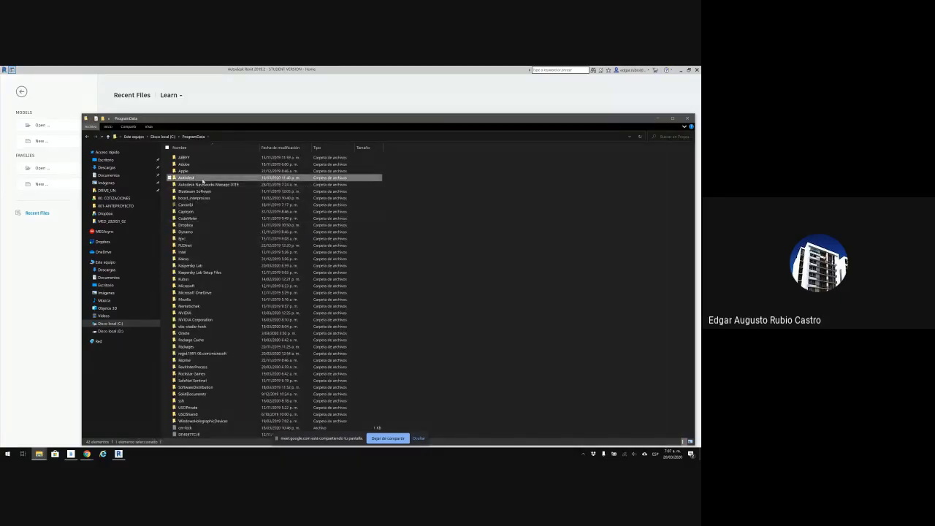
pyautogui.doubleClick(199, 178)
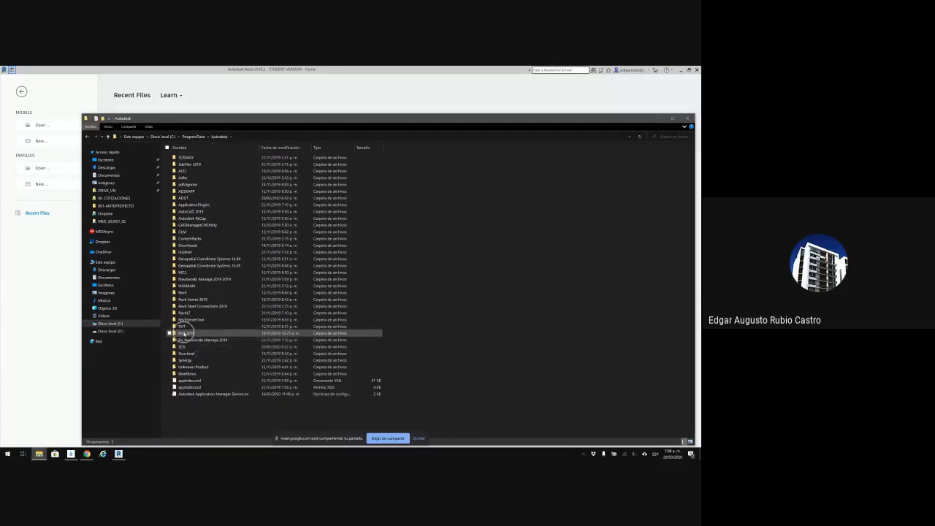
pyautogui.click(193, 334)
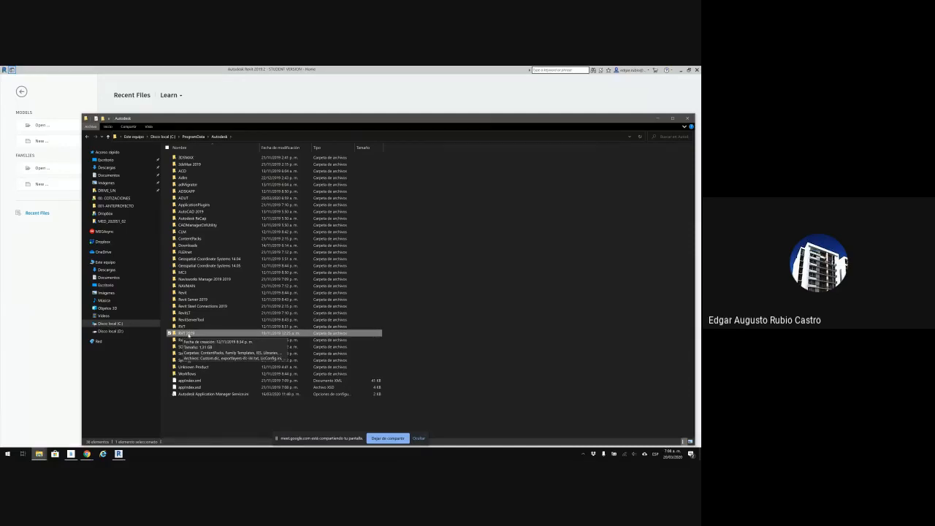
pyautogui.doubleClick(188, 333)
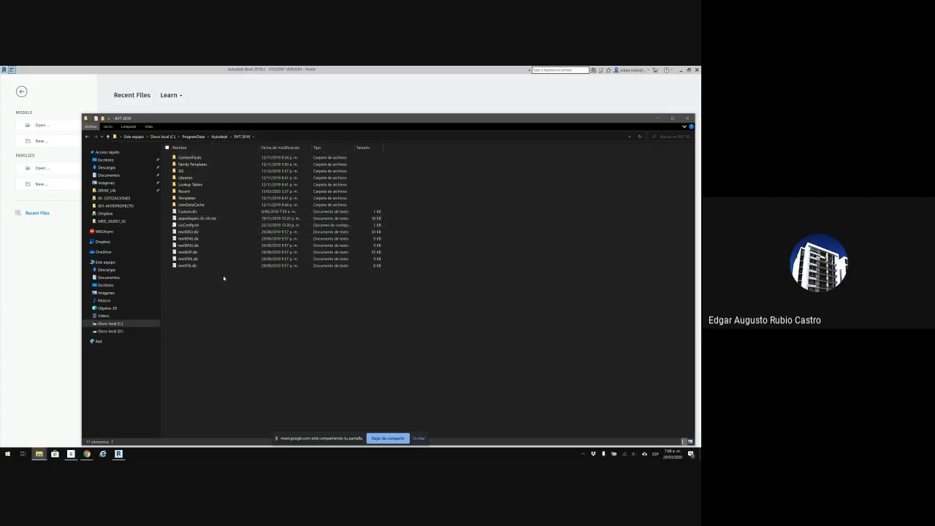
# Select the Family Templates, Libraries and Templates folders together inside RVT 2019
pyautogui.click(197, 165)
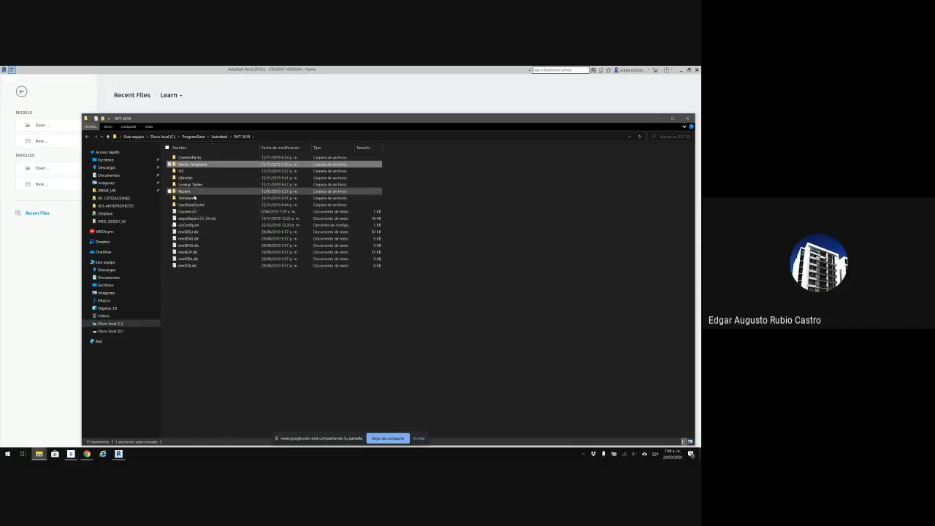
pyautogui.keyDown('ctrl'); pyautogui.click(187, 178); pyautogui.keyUp('ctrl')
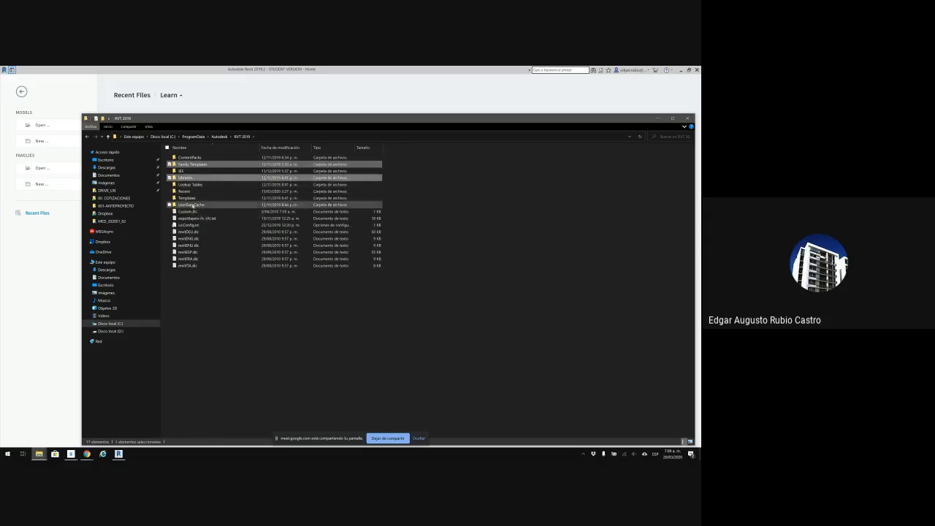
pyautogui.keyDown('ctrl'); pyautogui.click(189, 198); pyautogui.keyUp('ctrl')
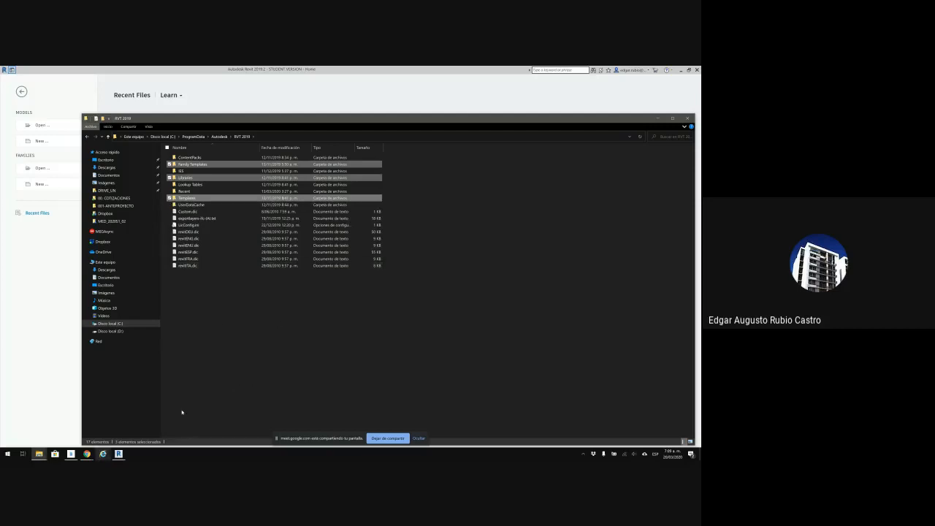
# Switch to Chrome and search Google for "librerias revit 2019" in a new tab
pyautogui.moveTo(86, 453)
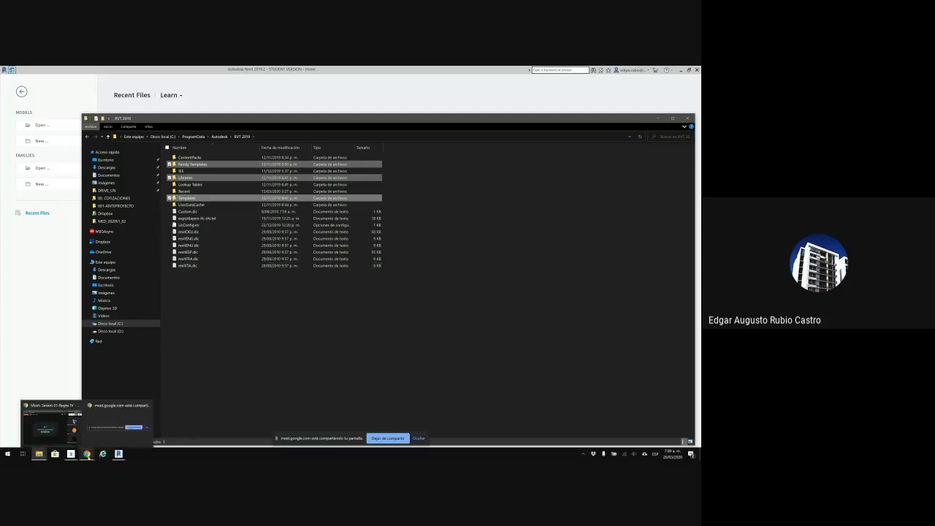
pyautogui.click(52, 424)
pyautogui.click(545, 109)
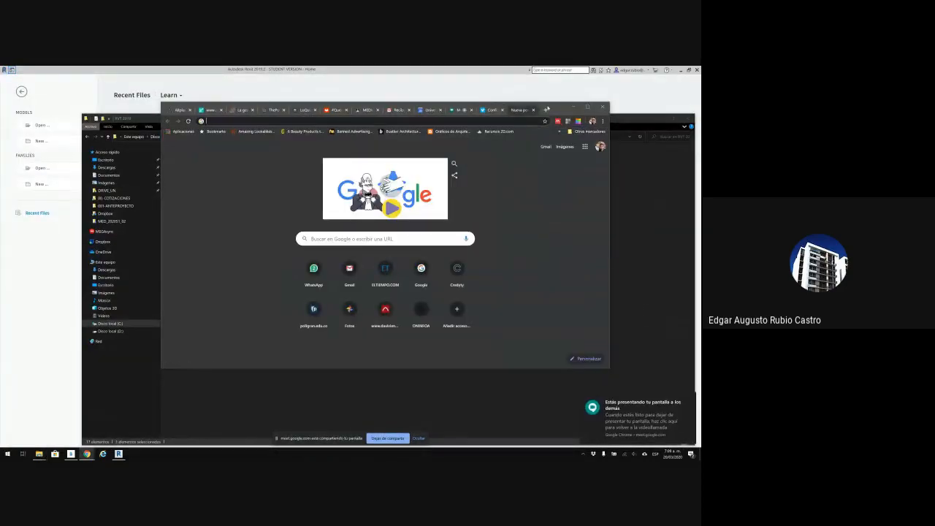
pyautogui.moveTo(548, 108); pyautogui.dragTo(590, 185)
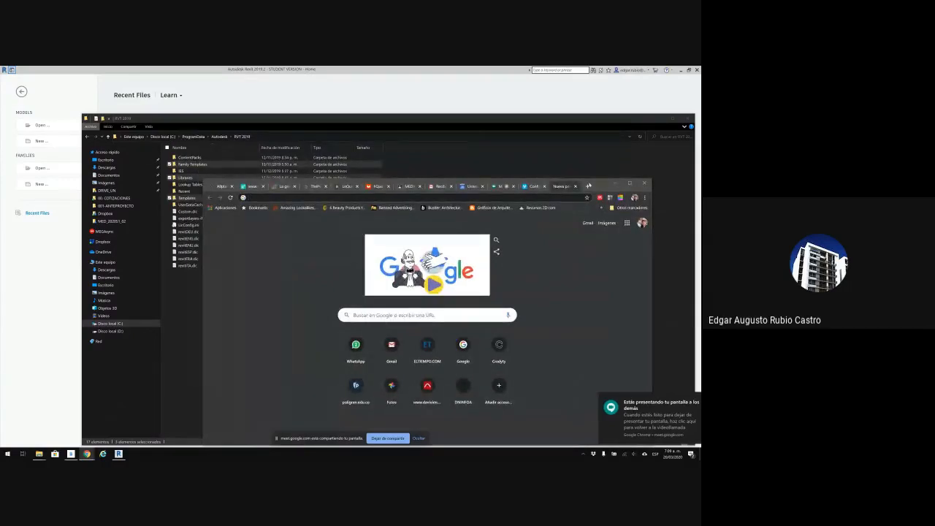
pyautogui.write('co')
pyautogui.press('BackSpace')
pyautogui.press('BackSpace')
pyautogui.press('BackSpace')
pyautogui.write('librerias ')
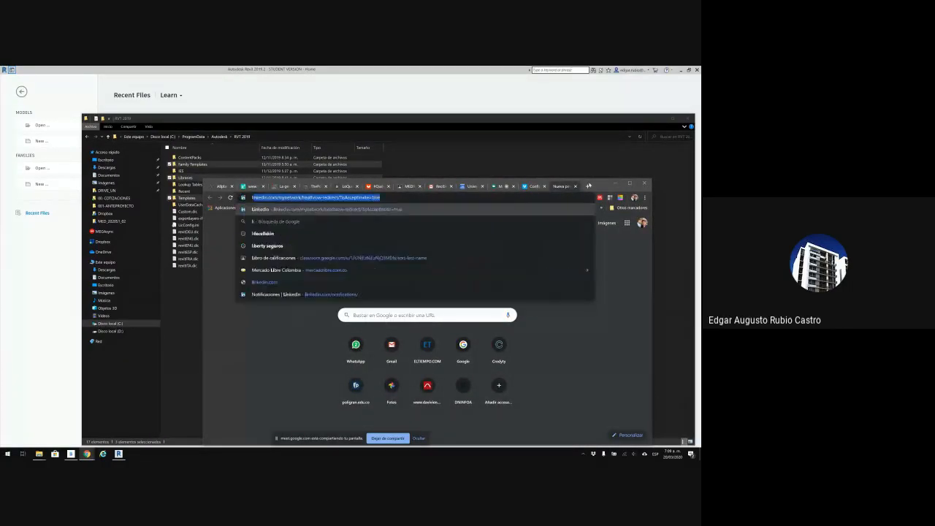
pyautogui.write('rev')
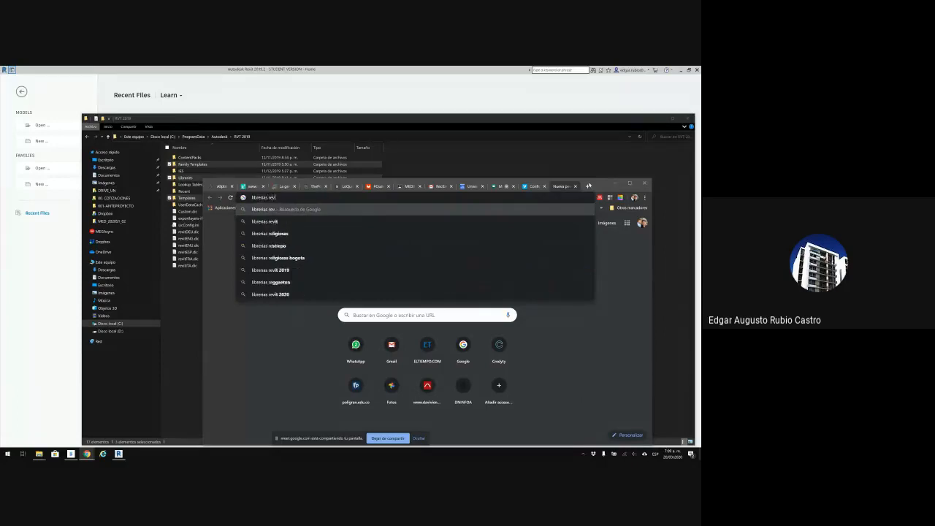
pyautogui.write('it 2019')
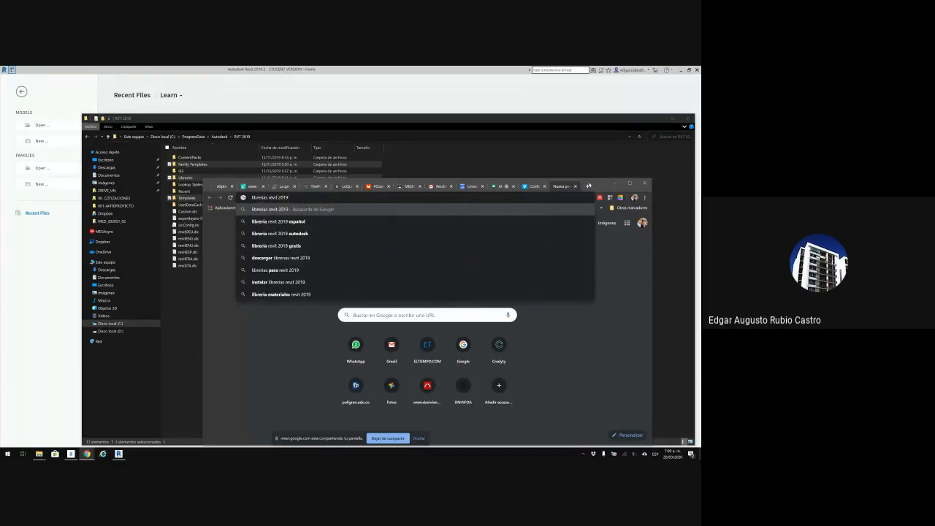
pyautogui.press('Return')
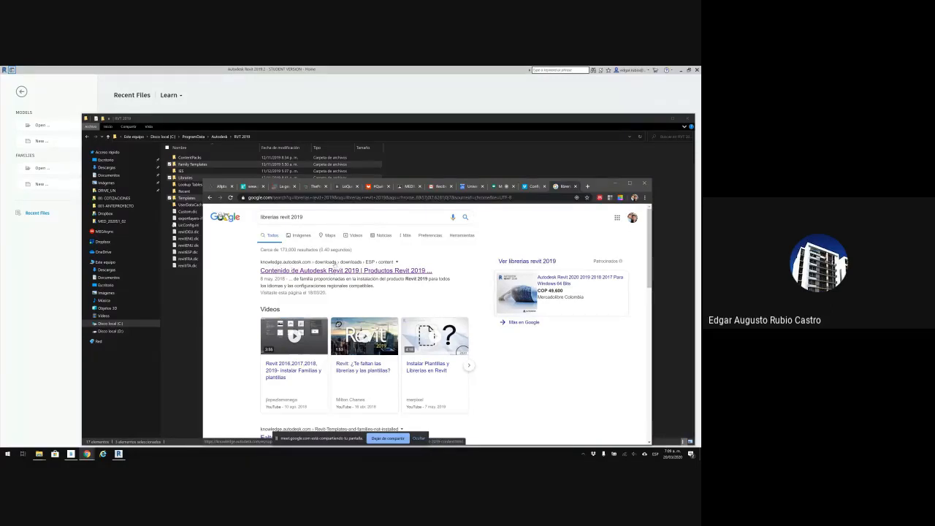
# Open the Autodesk result "Contenido de Autodesk Revit 2019" and dismiss the survey invitation
pyautogui.click(329, 270)
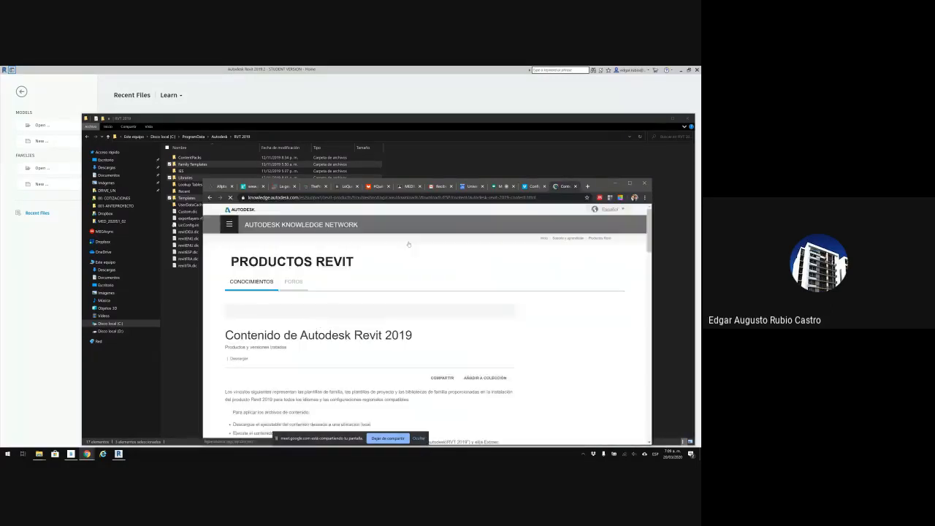
pyautogui.moveTo(600, 185); pyautogui.dragTo(589, 88)
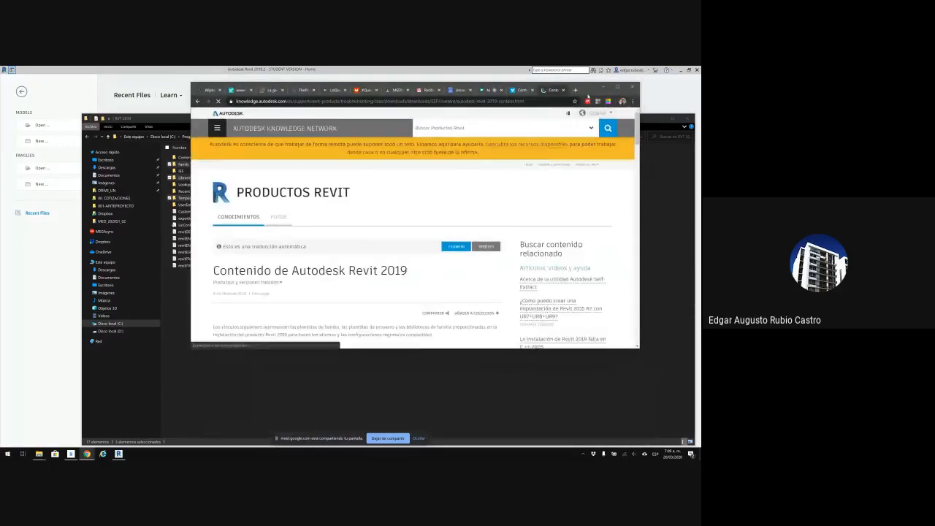
pyautogui.scroll(-2, 474, 230)
pyautogui.scroll(-2, 474, 230)
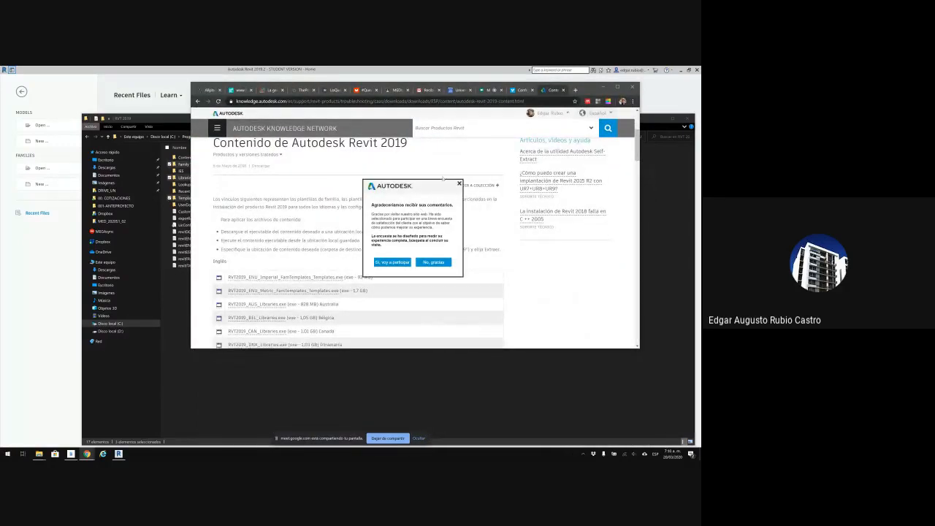
pyautogui.click(460, 183)
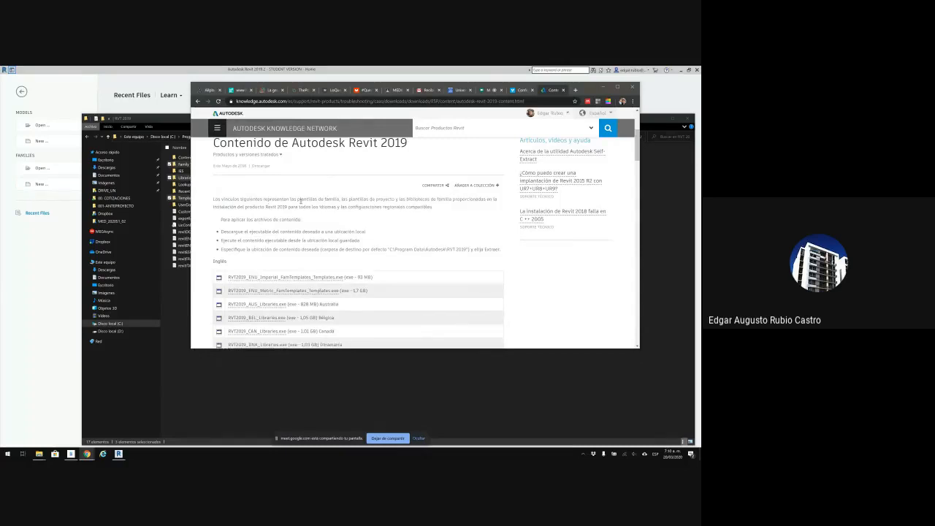
# Examine the Revit 2019 content page, from the description of templates and libraries through the language download lists to Español
pyautogui.moveTo(298, 199); pyautogui.dragTo(438, 199)
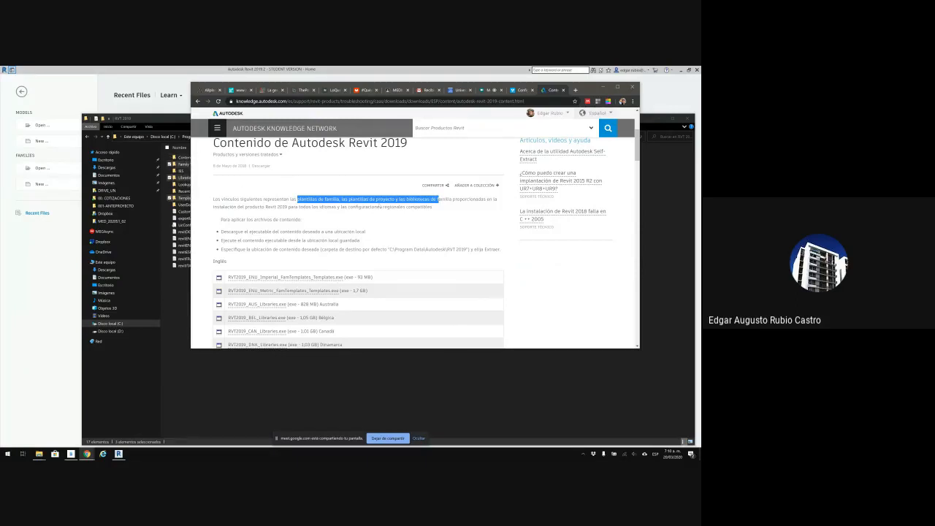
pyautogui.click(464, 208)
pyautogui.scroll(-3, 365, 219)
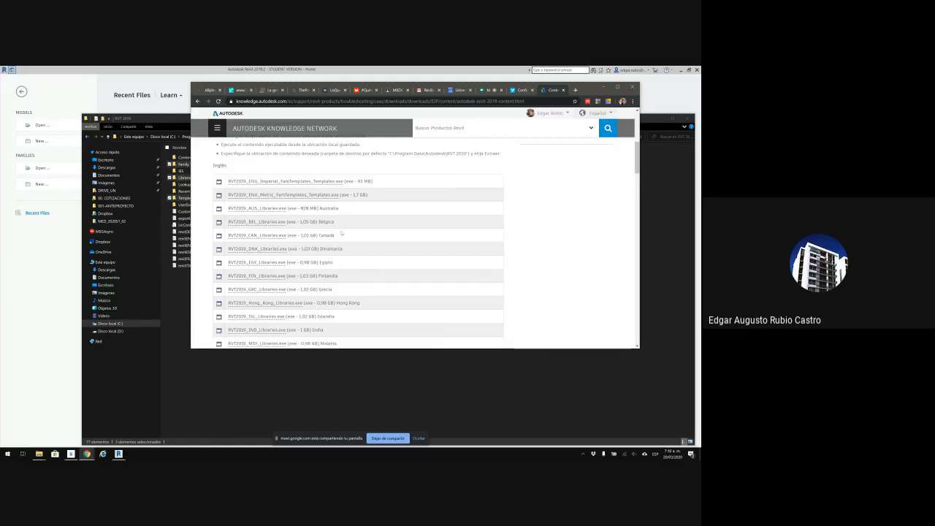
pyautogui.scroll(-1, 309, 215)
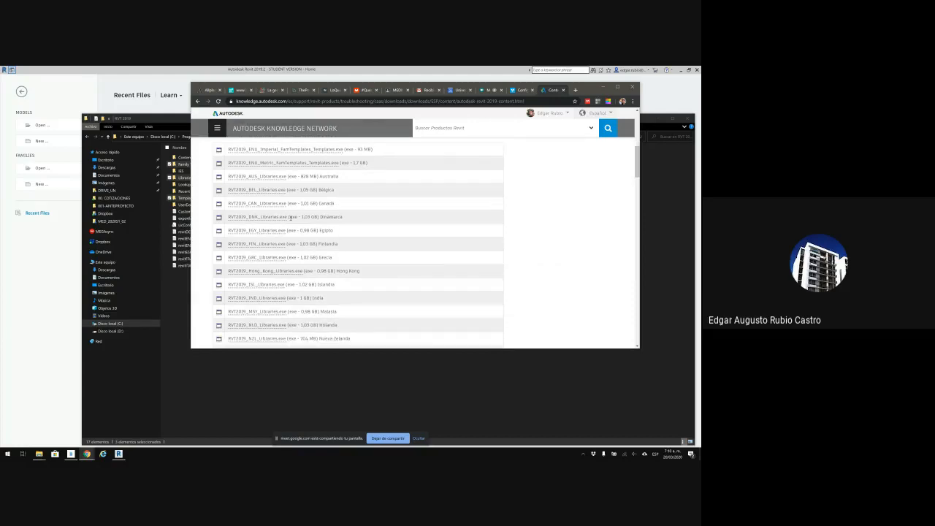
pyautogui.scroll(-2, 287, 227)
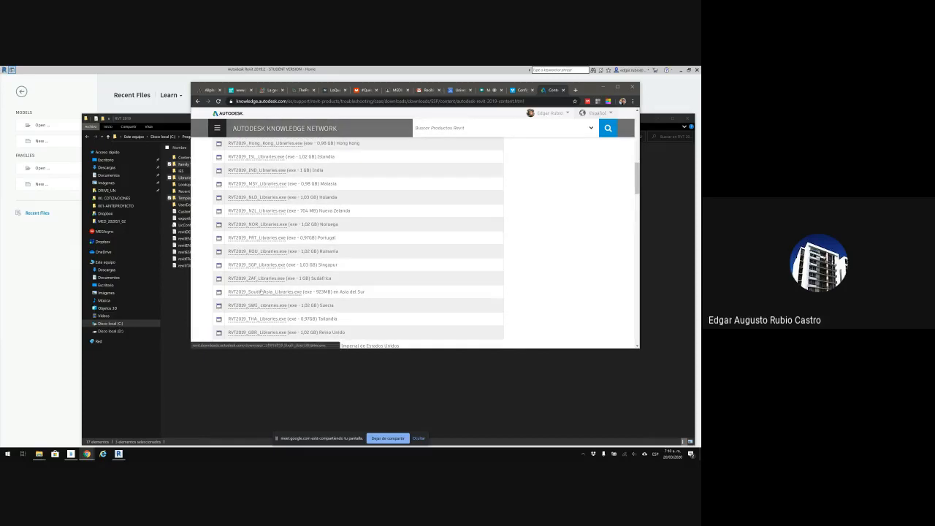
pyautogui.scroll(-1, 281, 295)
pyautogui.scroll(-3, 281, 295)
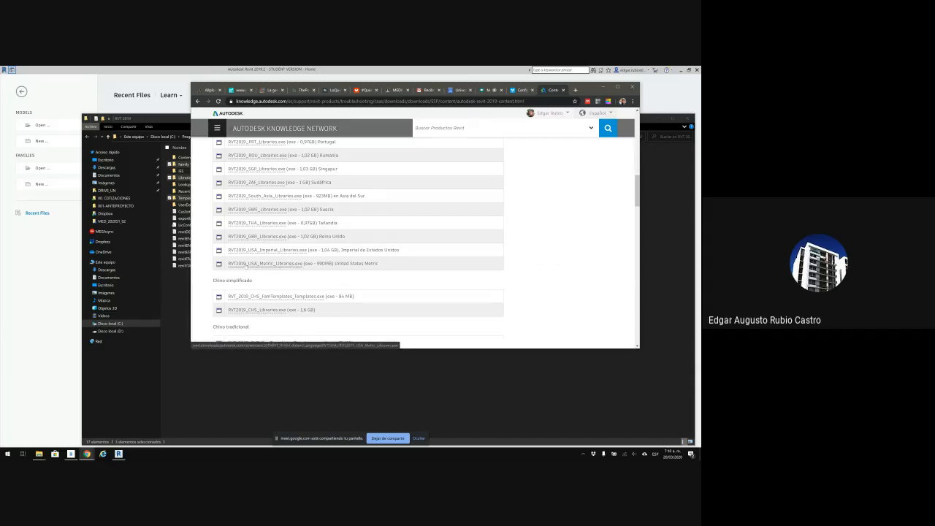
pyautogui.scroll(-15, 285, 269)
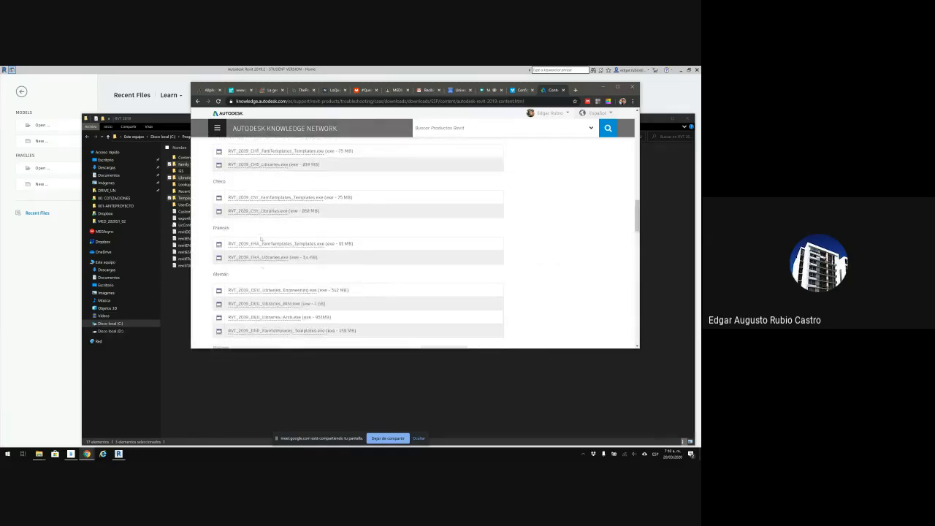
pyautogui.scroll(-5, 234, 219)
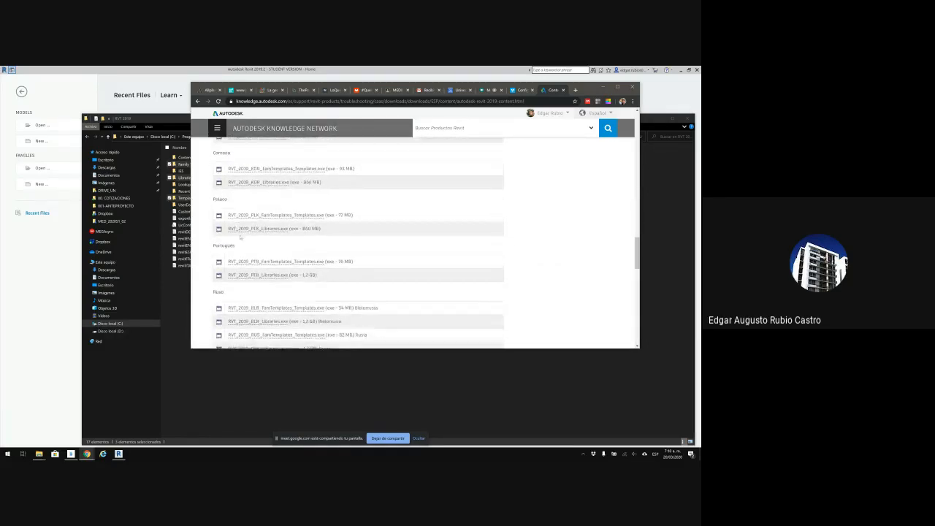
pyautogui.scroll(-4, 242, 242)
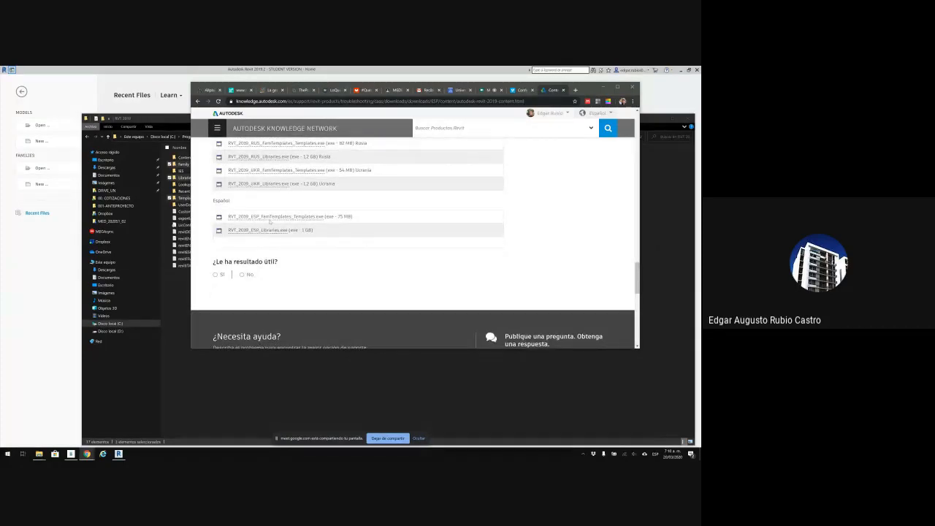
pyautogui.scroll(3, 258, 248)
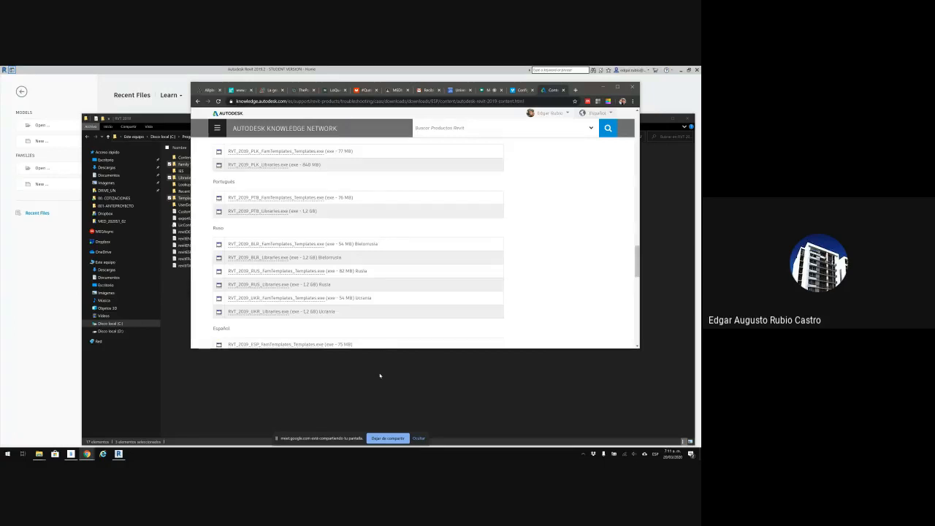
# Check the RVT 2019 folder in File Explorer, and return to Chrome to review the English library downloads
pyautogui.click(380, 375)
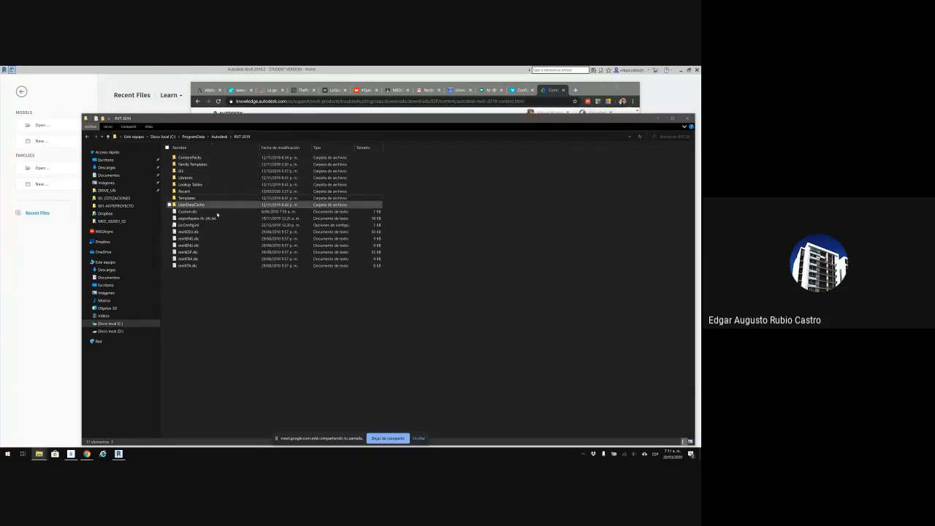
pyautogui.click(589, 92)
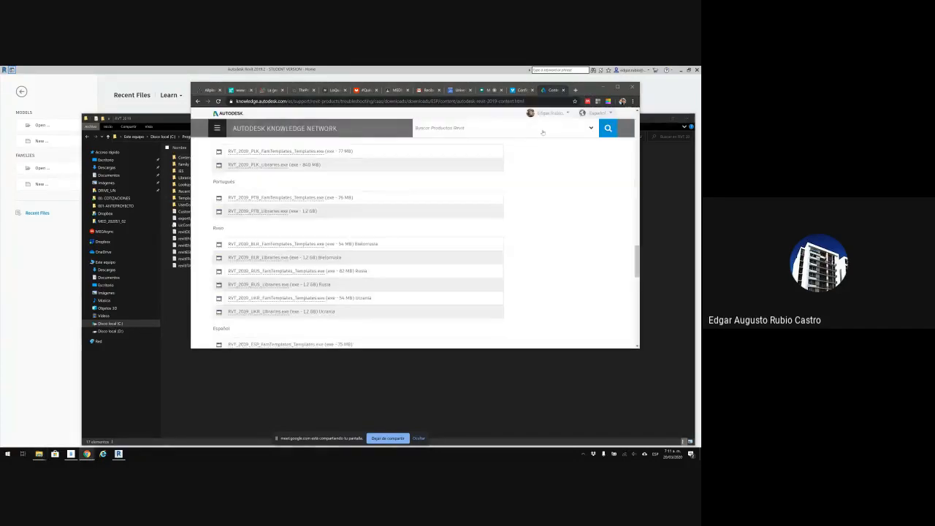
pyautogui.scroll(-10, 322, 220)
pyautogui.scroll(5, 322, 222)
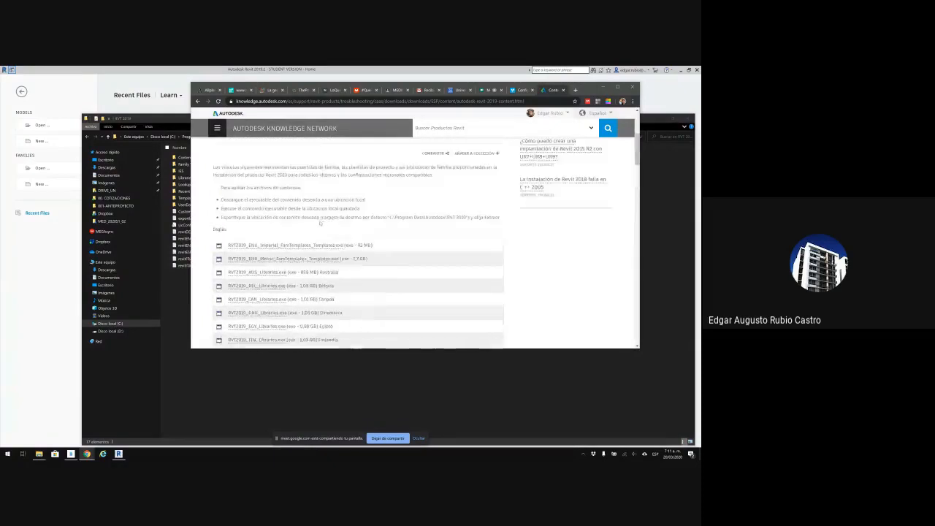
pyautogui.scroll(-4, 306, 197)
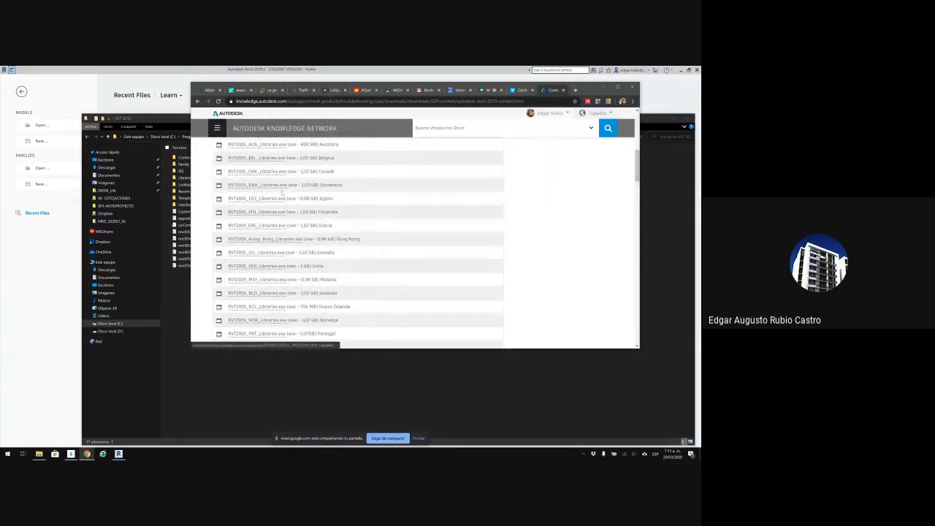
# Switch to File Explorer, open the Libraries folder inside RVT 2019 and select its Generic folder
pyautogui.click(245, 366)
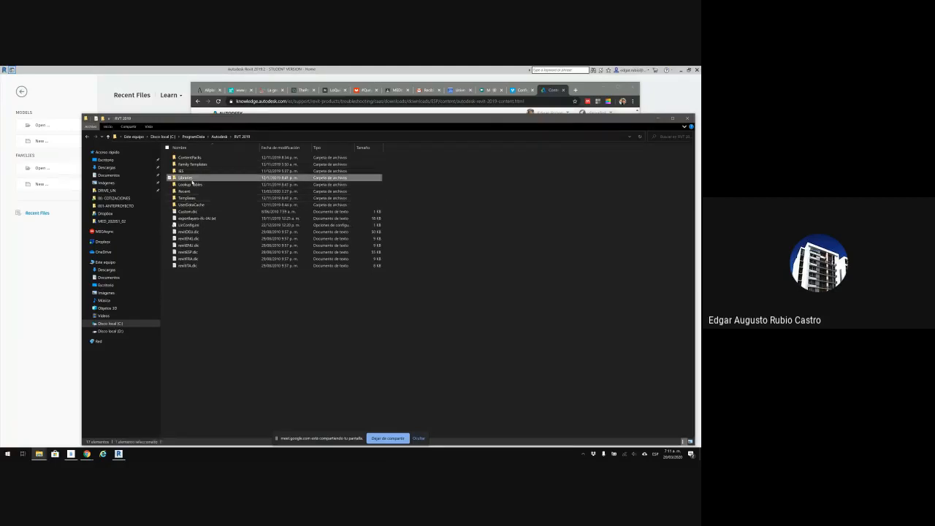
pyautogui.doubleClick(188, 178)
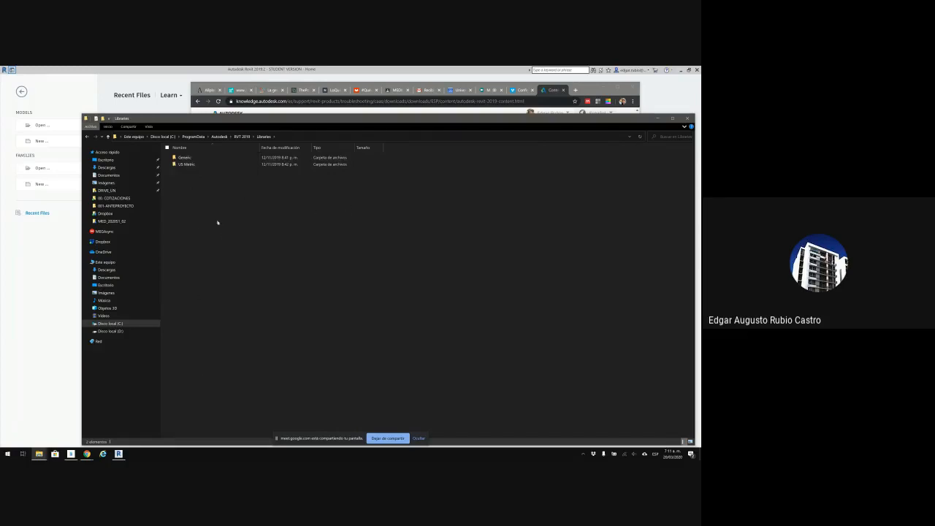
pyautogui.click(184, 158)
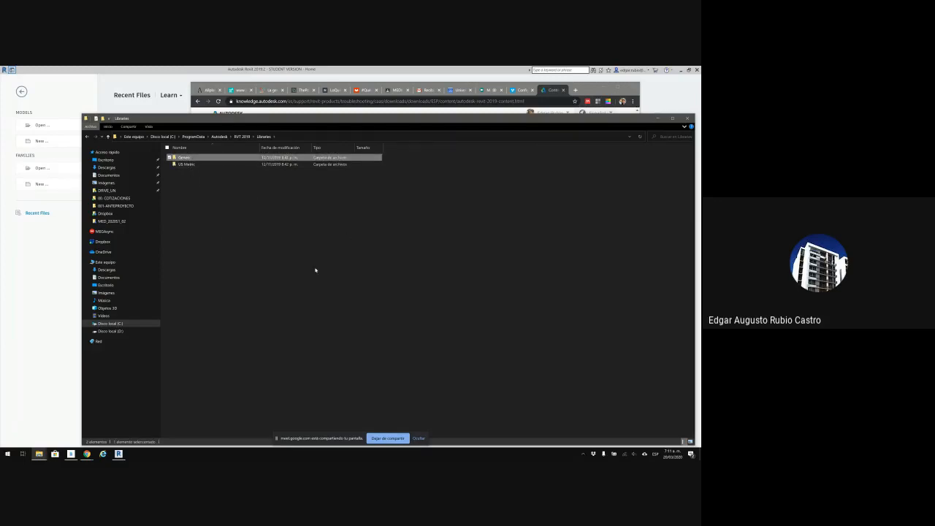
pyautogui.press('Delete')
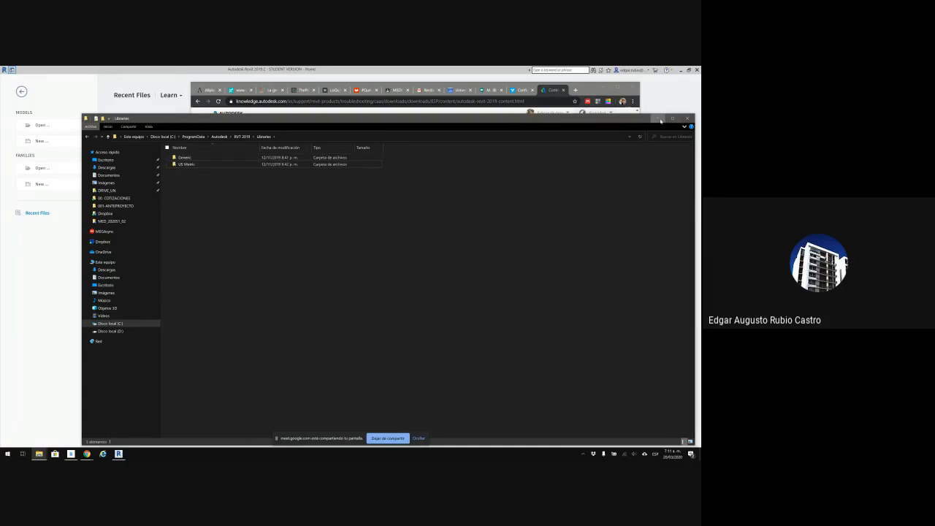
# Minimize the File Explorer and Chrome windows to return to Revit, and leave its home screen
pyautogui.click(657, 119)
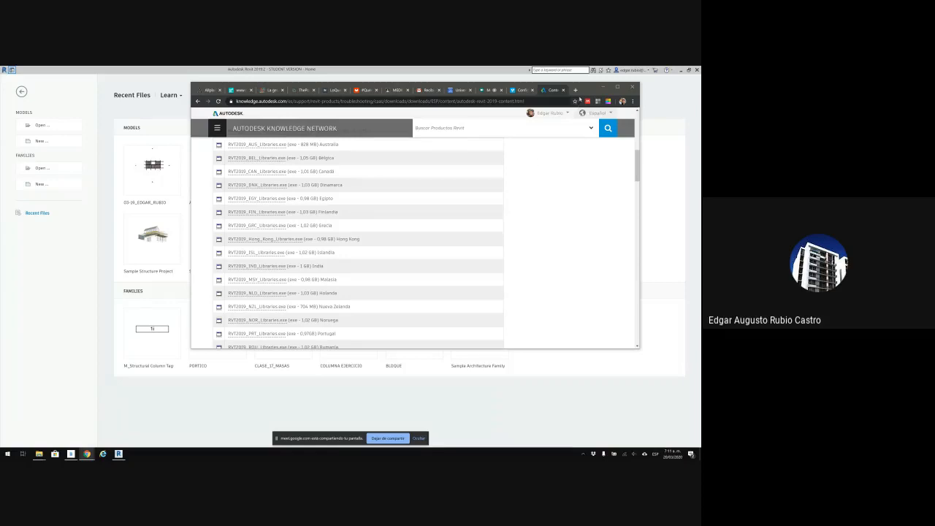
pyautogui.click(602, 88)
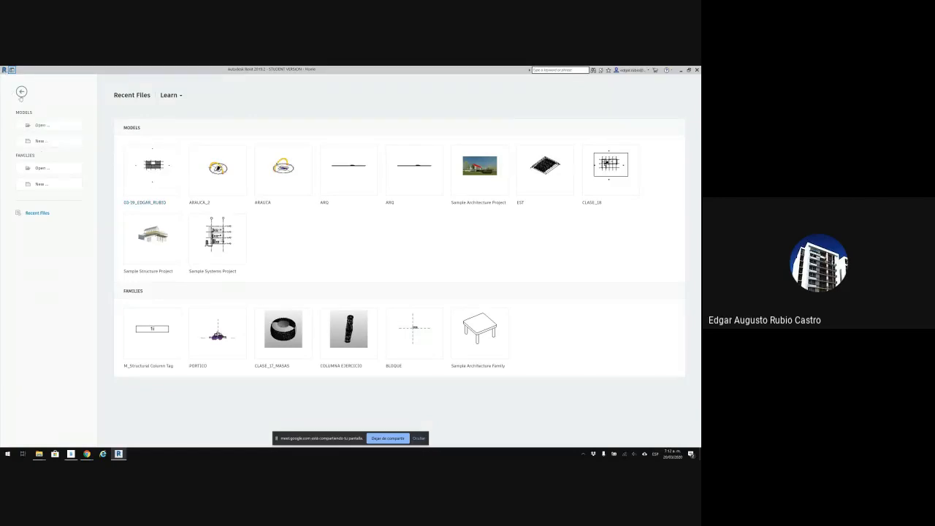
pyautogui.click(41, 141)
pyautogui.press('Escape')
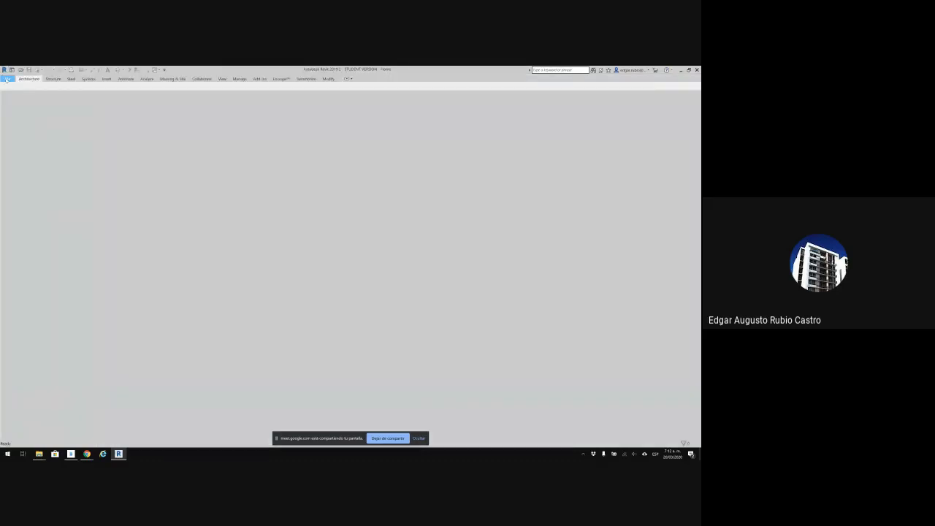
# Start a new Revit project file so the New Project dialog opens
pyautogui.click(9, 79)
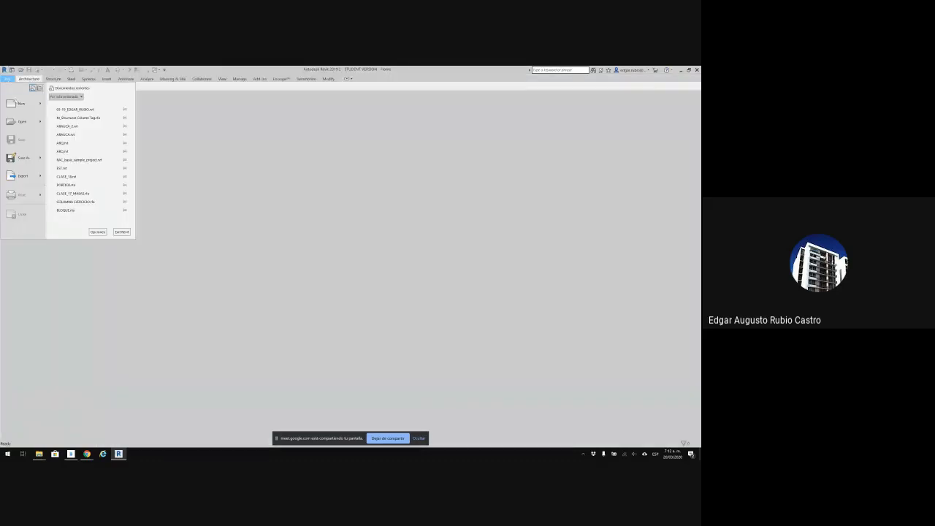
pyautogui.moveTo(43, 105)
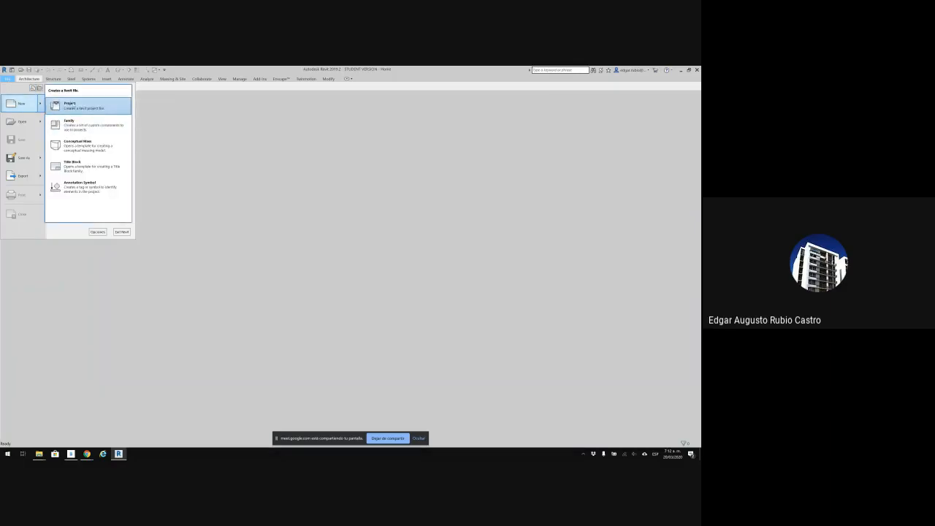
pyautogui.click(73, 107)
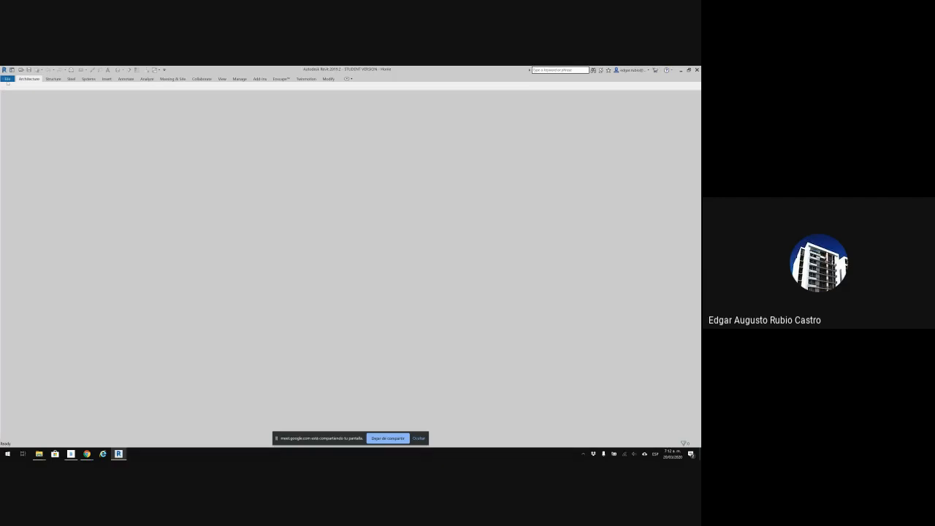
pyautogui.click(6, 79)
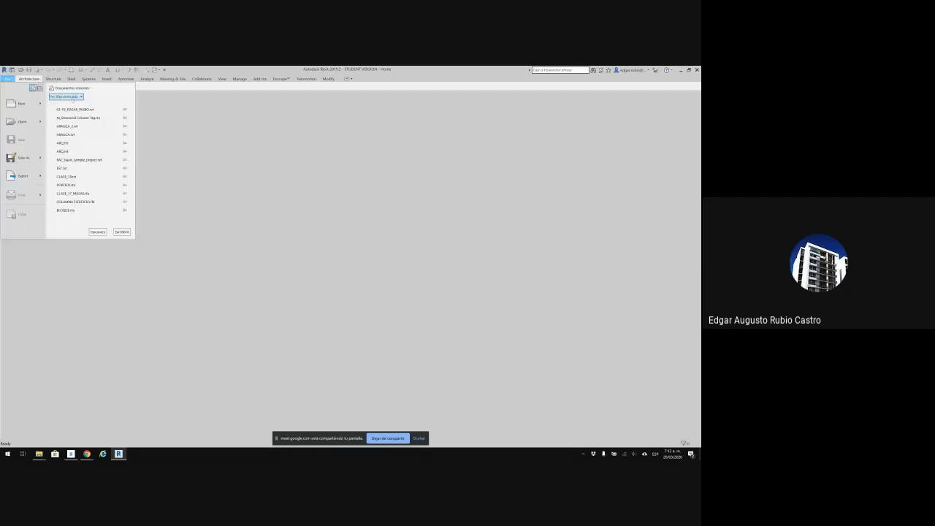
pyautogui.moveTo(22, 103)
pyautogui.click(74, 109)
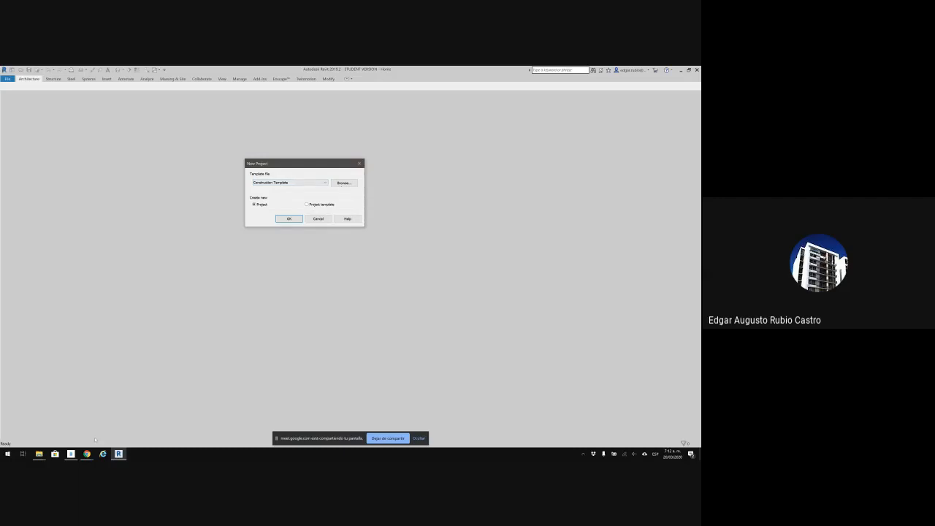
# Look at the project templates in the US Metric folder under RVT 2019 Templates, and return to the New Project dialog in Revit
pyautogui.moveTo(39, 453)
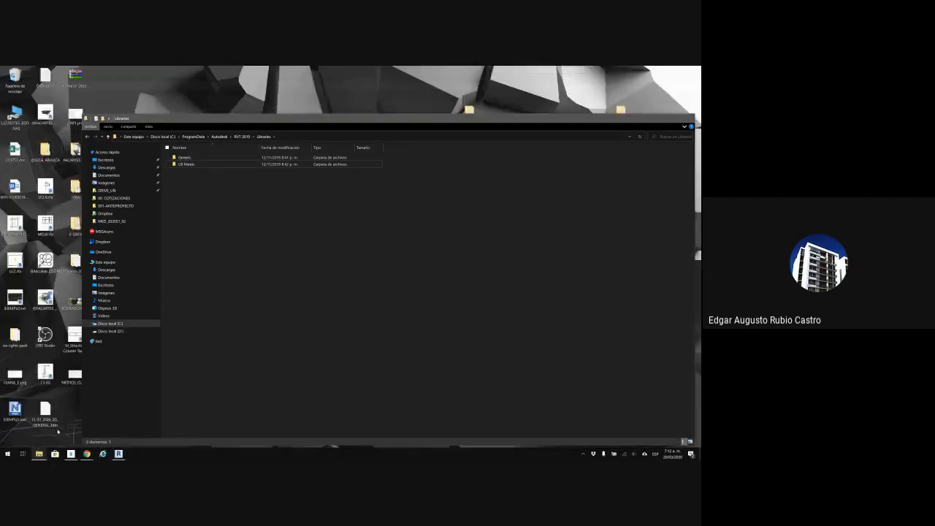
pyautogui.click(44, 429)
pyautogui.click(241, 137)
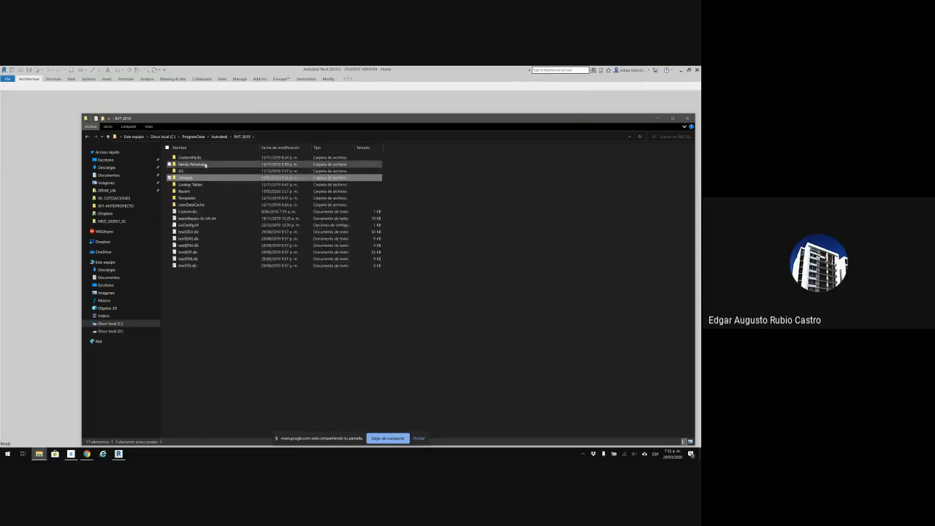
pyautogui.doubleClick(187, 198)
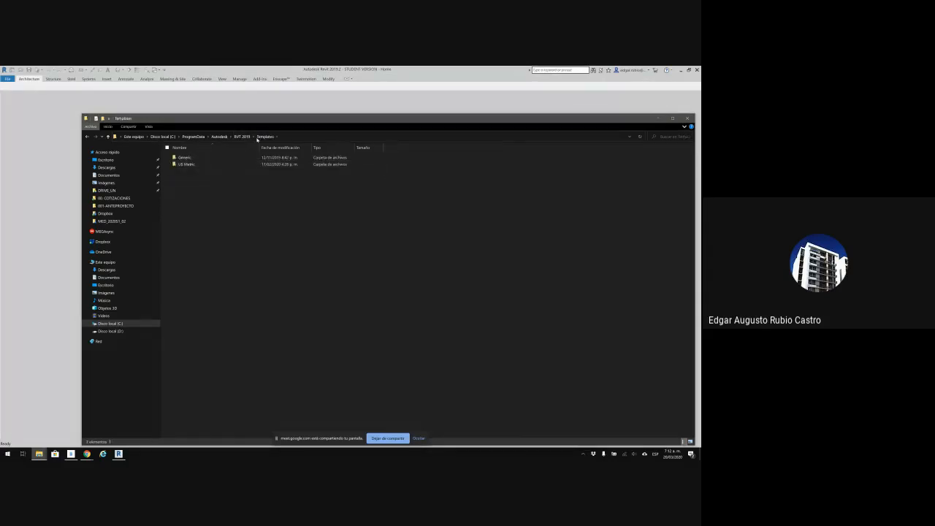
pyautogui.doubleClick(187, 165)
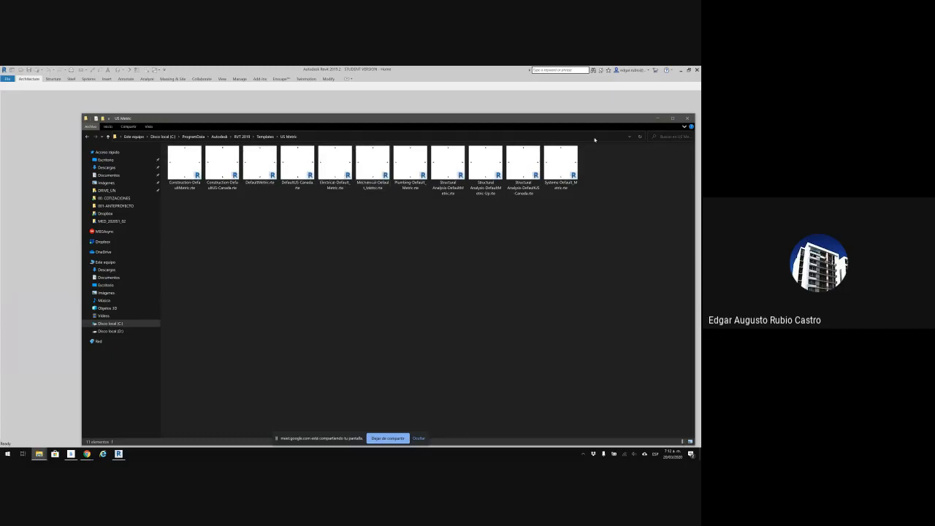
pyautogui.click(656, 118)
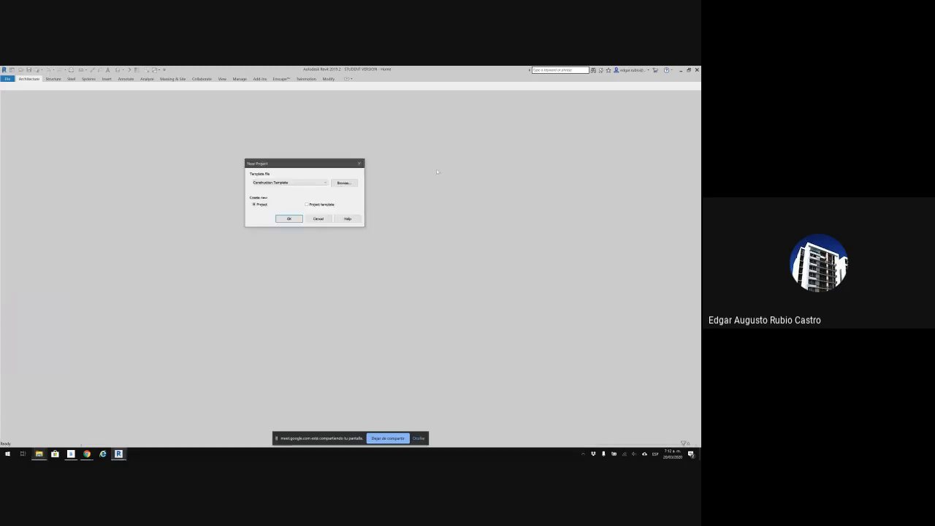
# Create a new project with the template file set to None and the Metric measurement system, and hide the screen-sharing bar
pyautogui.click(319, 182)
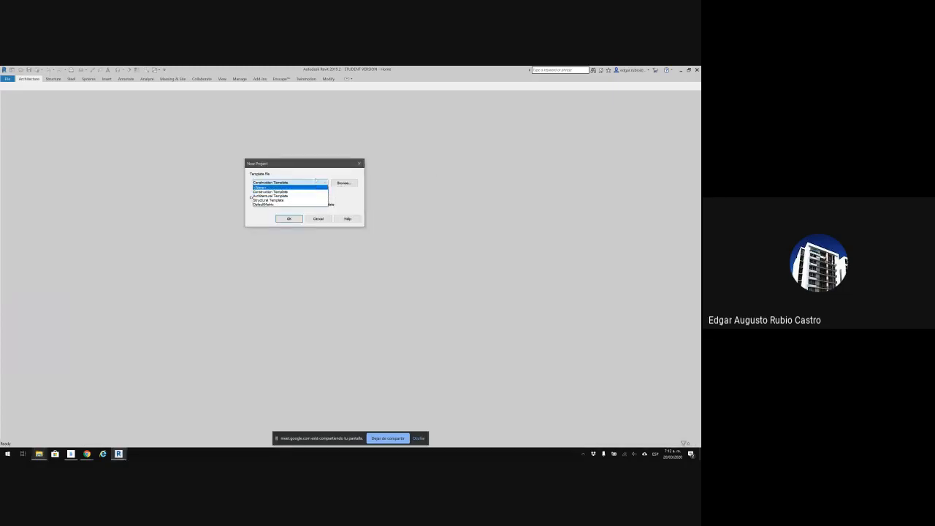
pyautogui.click(316, 192)
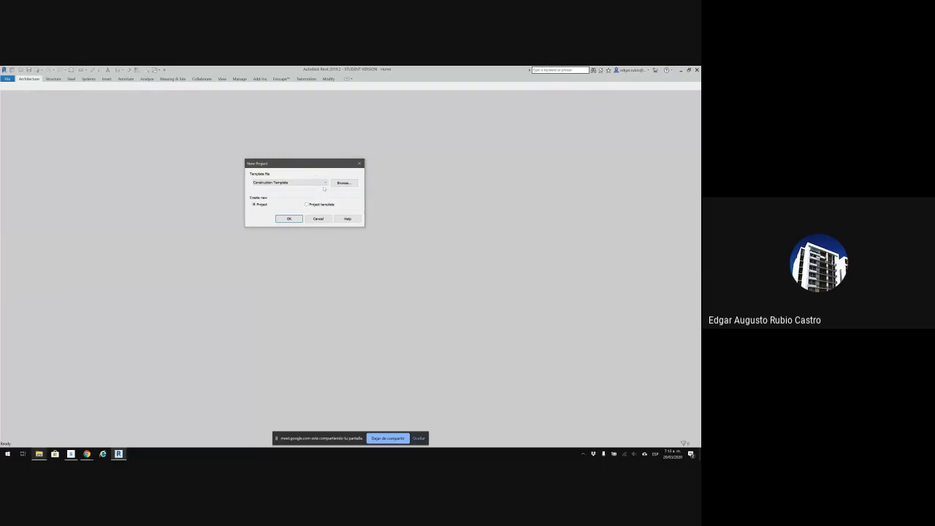
pyautogui.click(324, 182)
pyautogui.click(278, 188)
pyautogui.click(290, 218)
pyautogui.moveTo(319, 220); pyautogui.dragTo(256, 184)
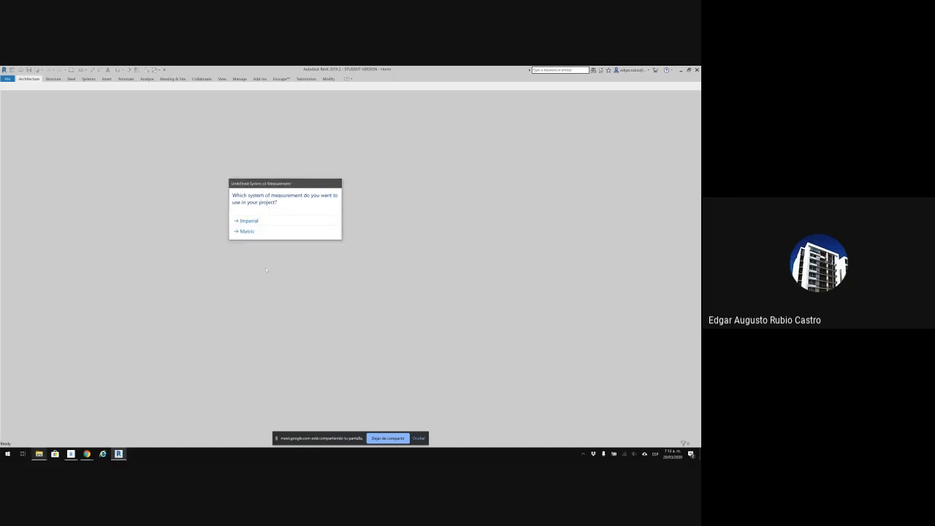
pyautogui.click(248, 232)
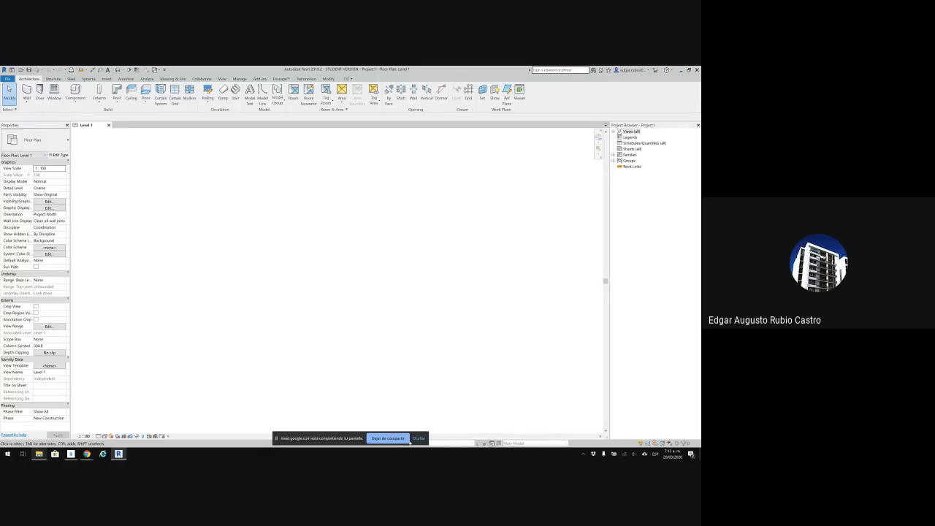
pyautogui.click(418, 439)
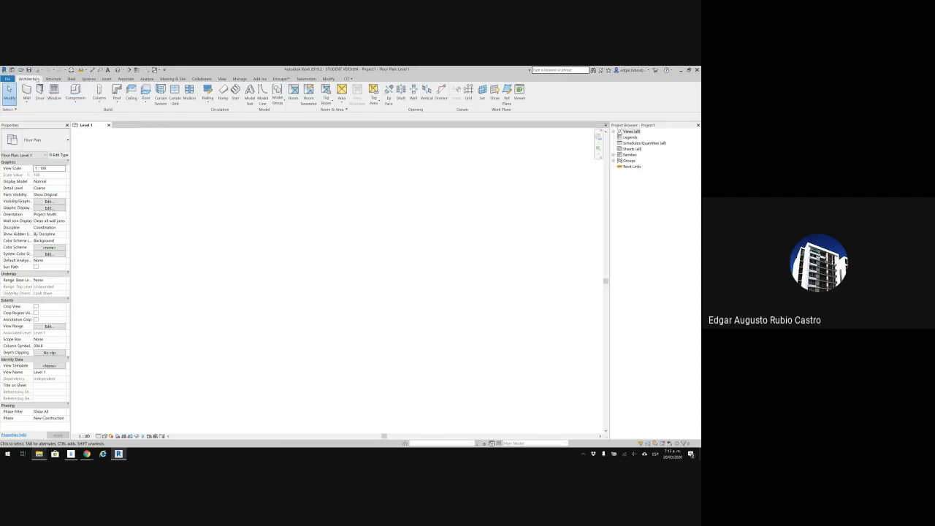
pyautogui.click(53, 78)
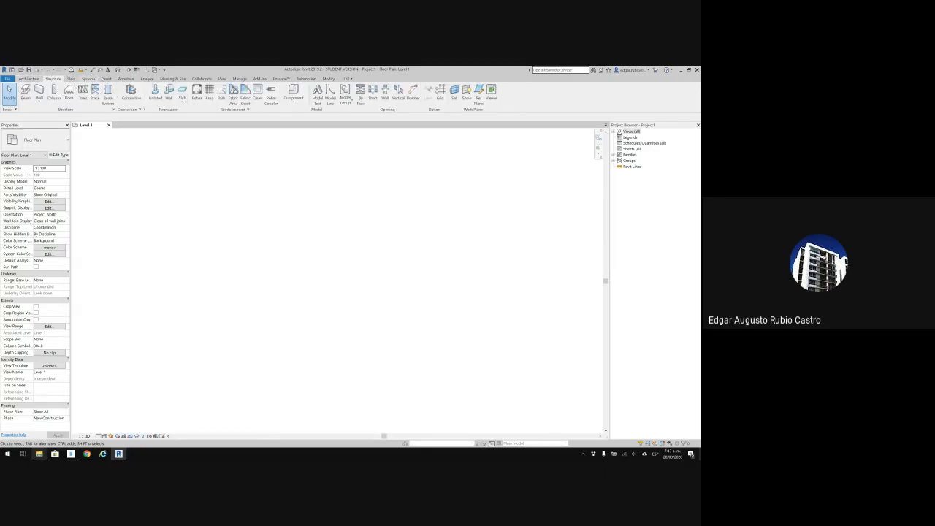
pyautogui.click(106, 78)
pyautogui.click(30, 78)
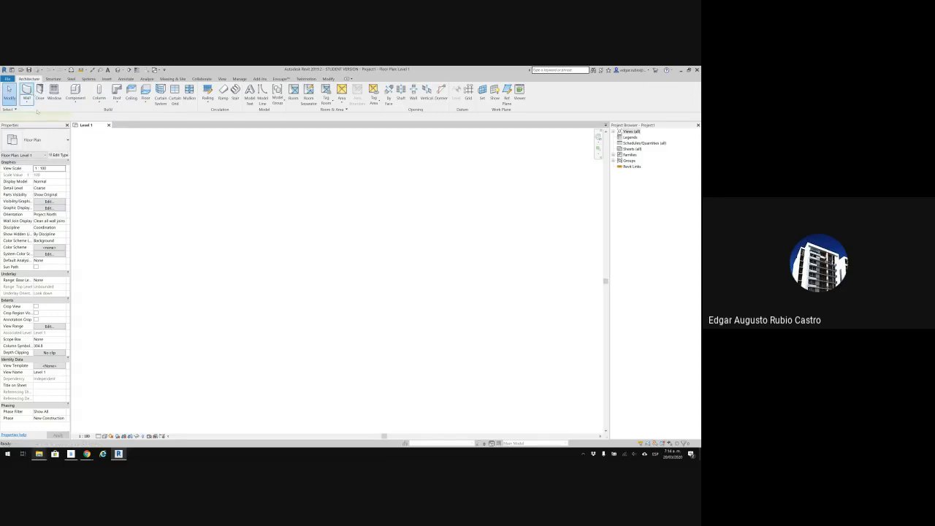
# Look at the wall types available in the project created without a template, and leave the Wall command
pyautogui.click(27, 95)
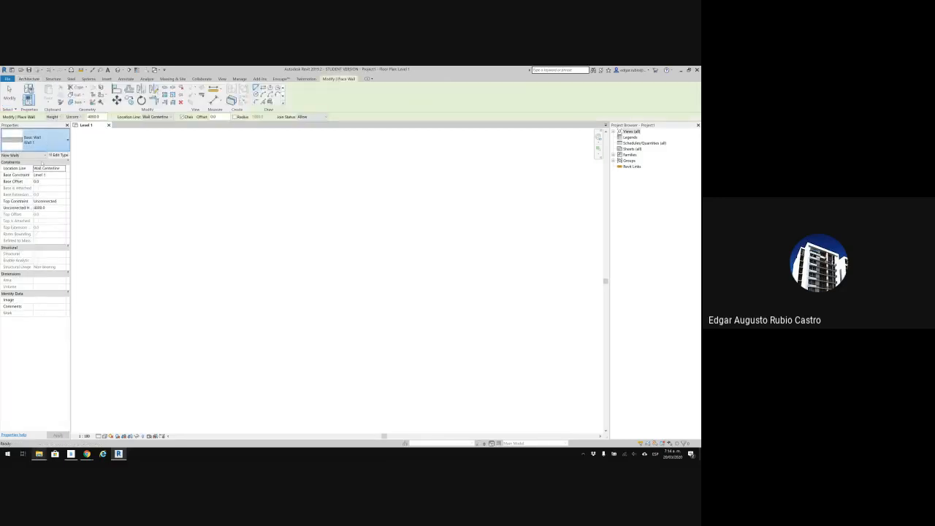
pyautogui.click(44, 139)
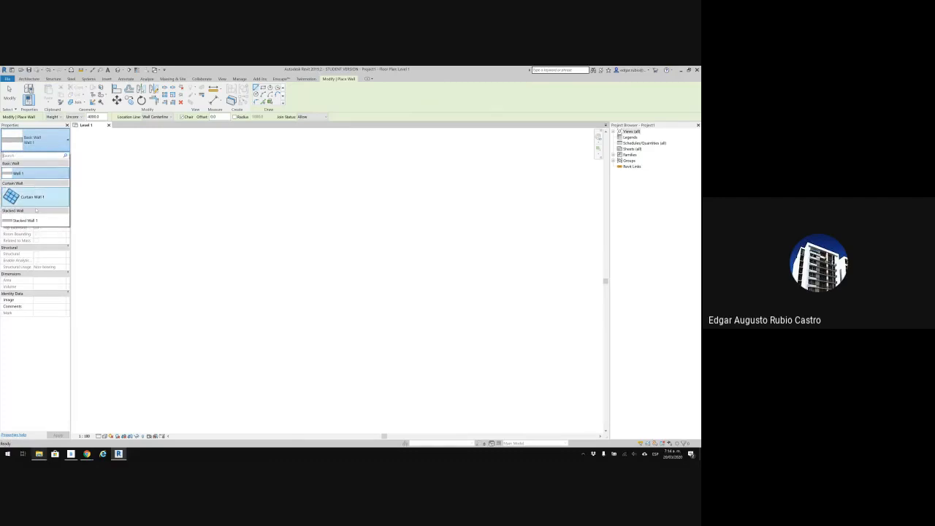
pyautogui.press('Escape')
pyautogui.press('Escape')
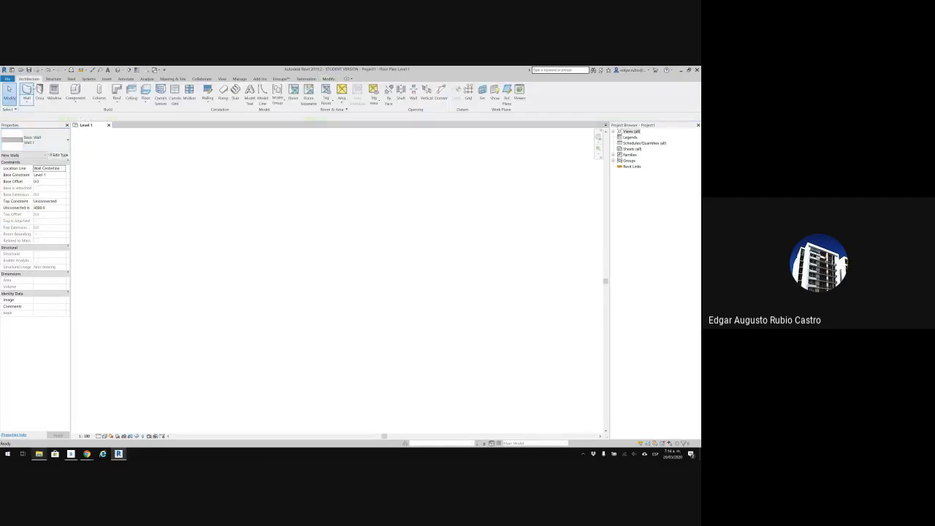
# Check the Door, Window and Column commands for loaded families, declining to load any family
pyautogui.click(40, 92)
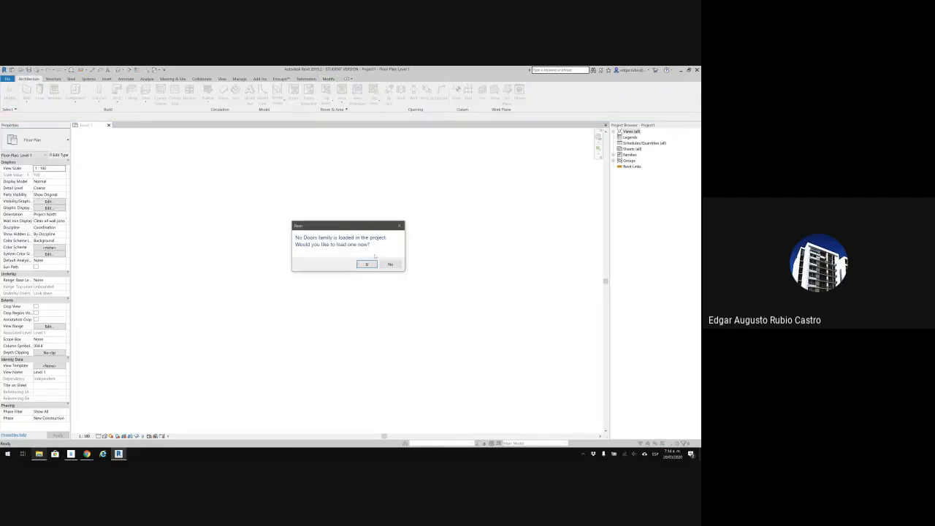
pyautogui.click(389, 263)
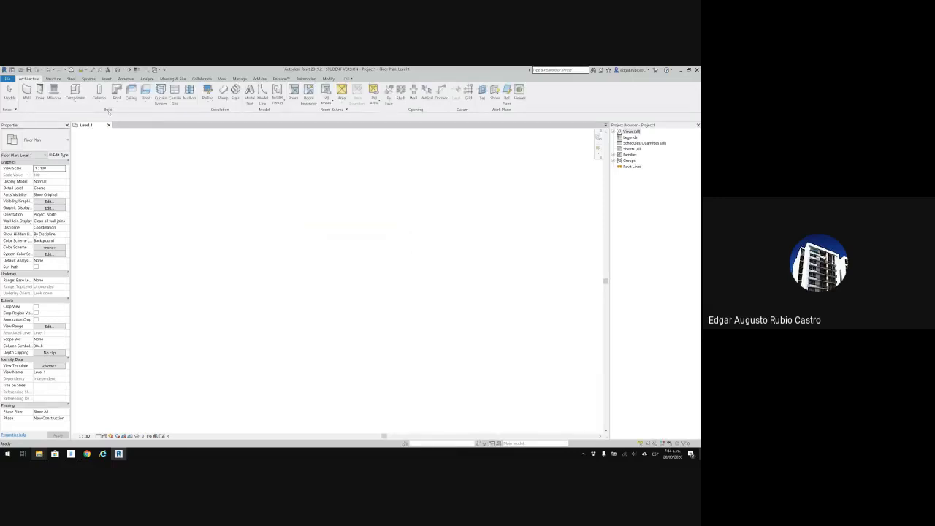
pyautogui.click(54, 94)
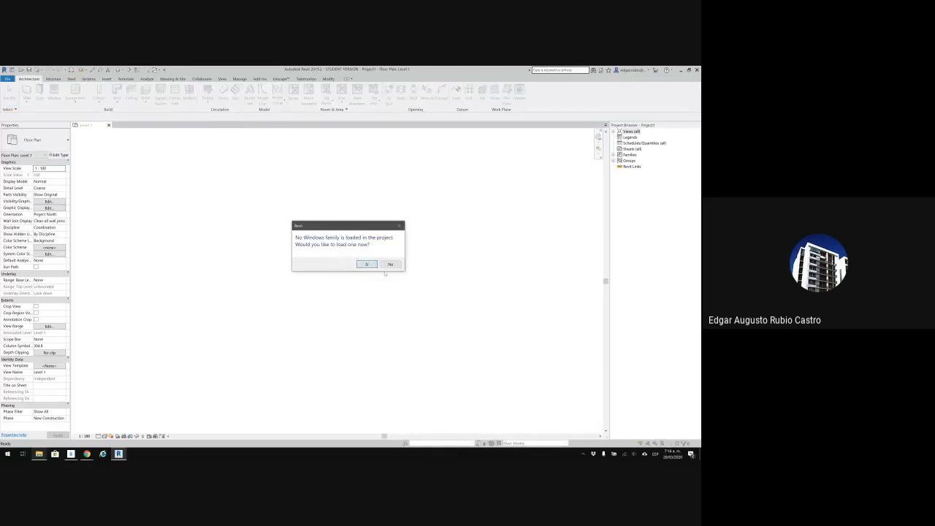
pyautogui.press('Escape')
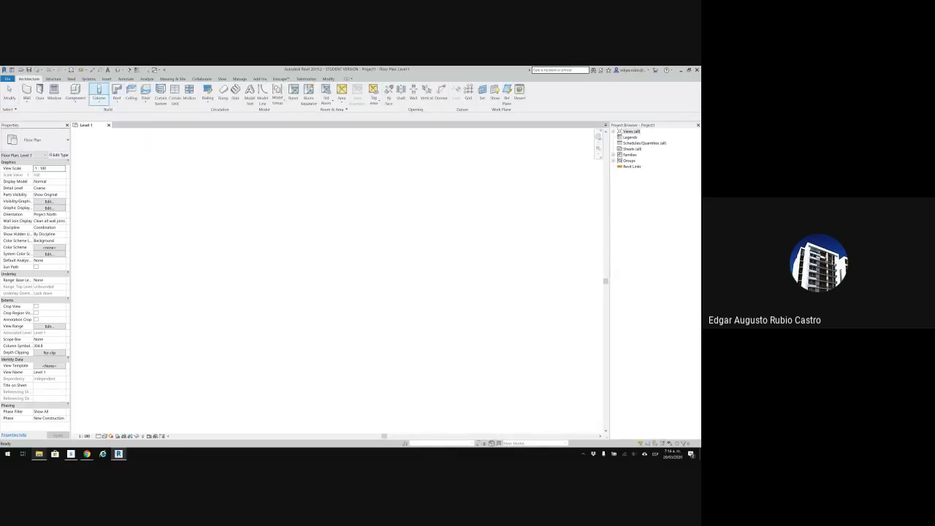
pyautogui.click(98, 90)
pyautogui.click(389, 263)
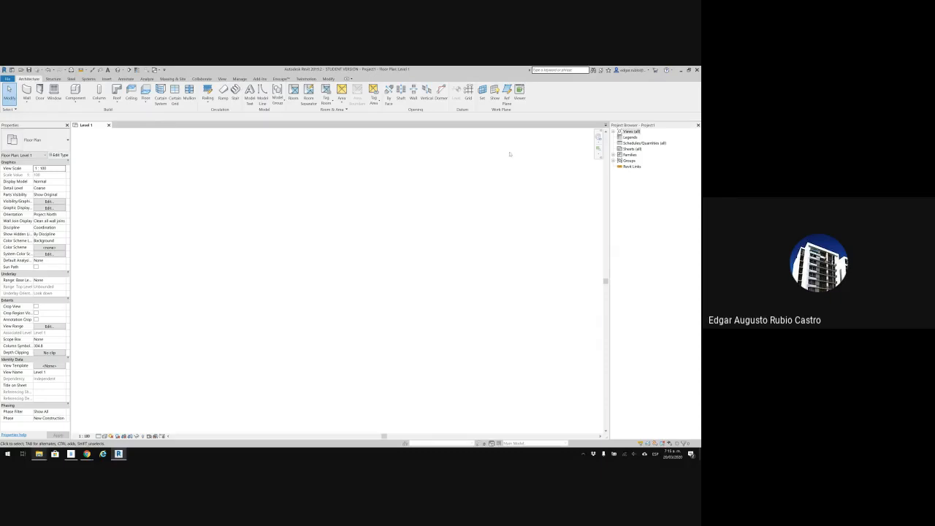
# Expand Views and Floor Plans in the Project Browser to examine the levels available in this project
pyautogui.moveTo(547, 139); pyautogui.dragTo(105, 422)
pyautogui.click(614, 132)
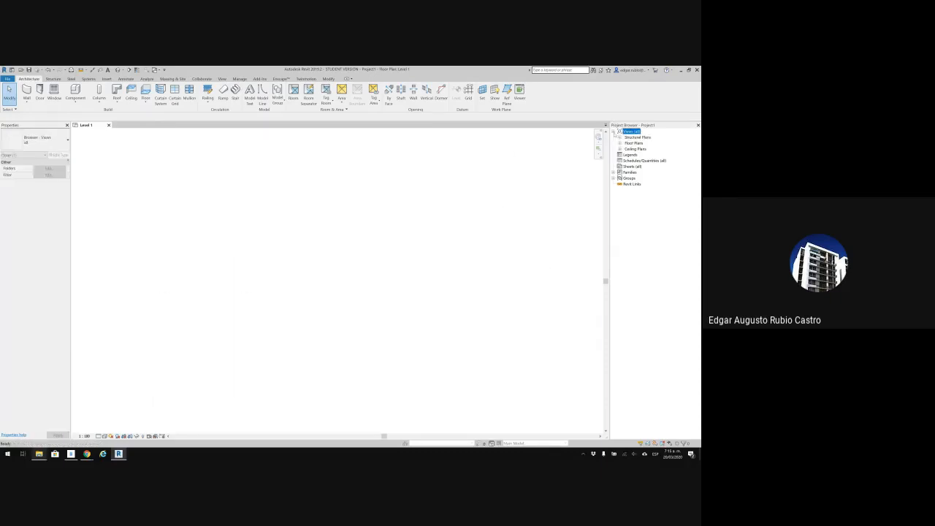
pyautogui.click(620, 143)
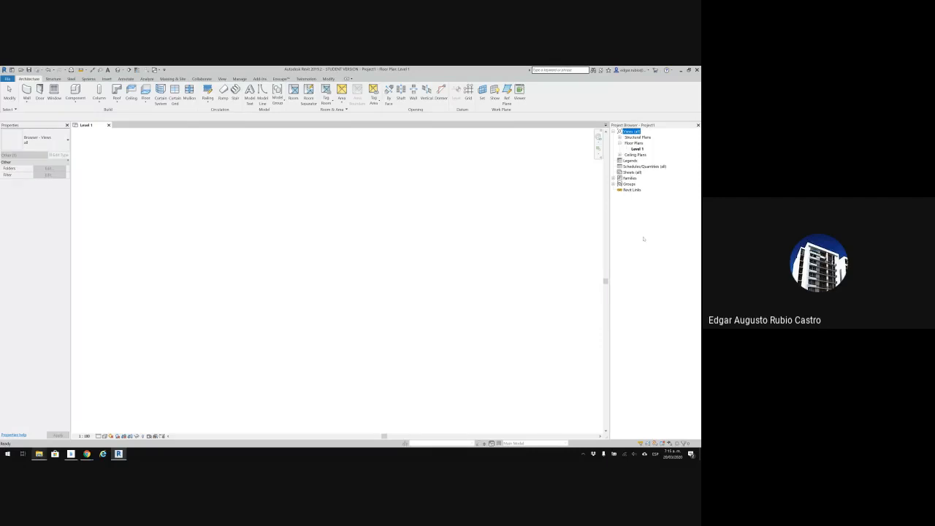
# Close the project created without a template and start a new project file
pyautogui.click(108, 125)
pyautogui.click(362, 261)
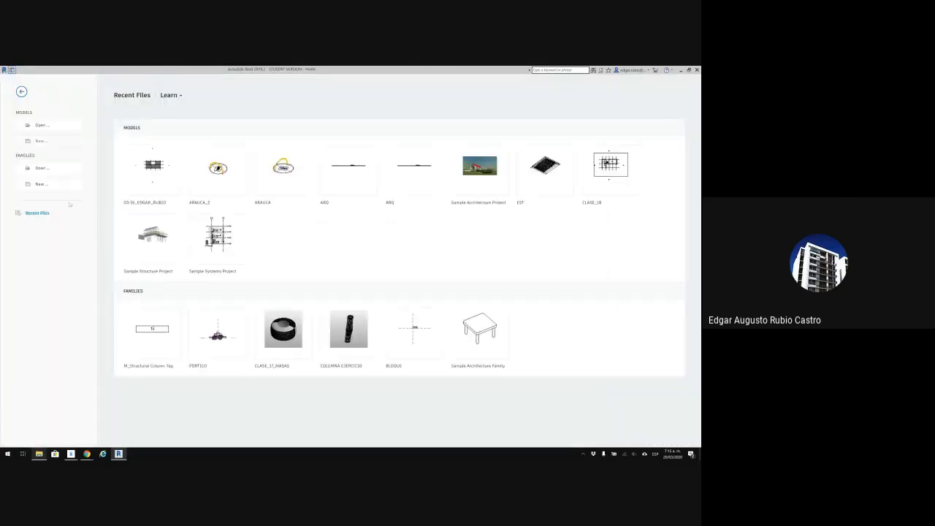
pyautogui.click(41, 141)
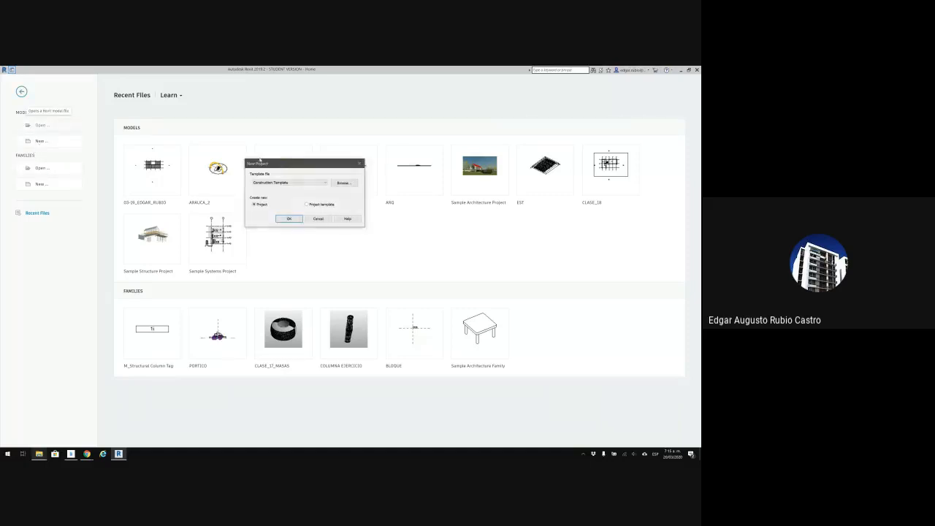
# Browse for a template file, look through the Generic folder, and open the US Metric folder under Templates
pyautogui.click(343, 184)
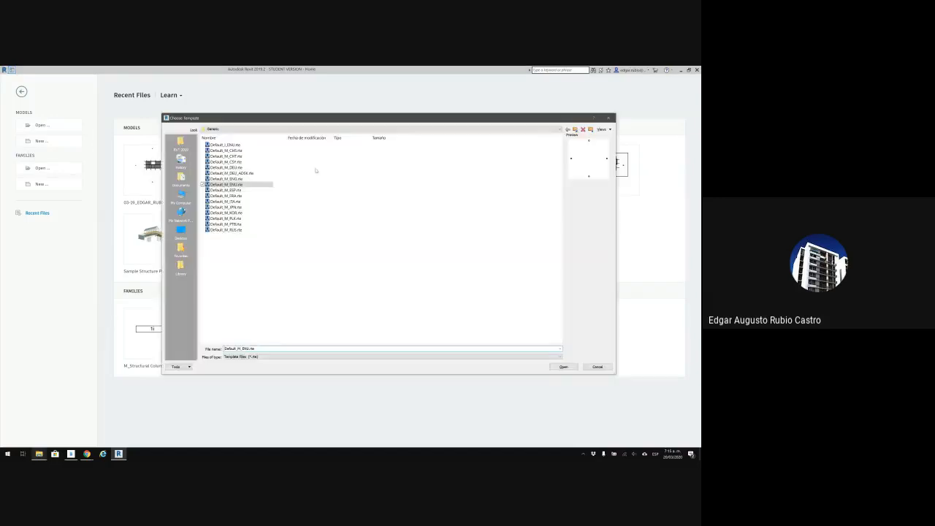
pyautogui.click(560, 129)
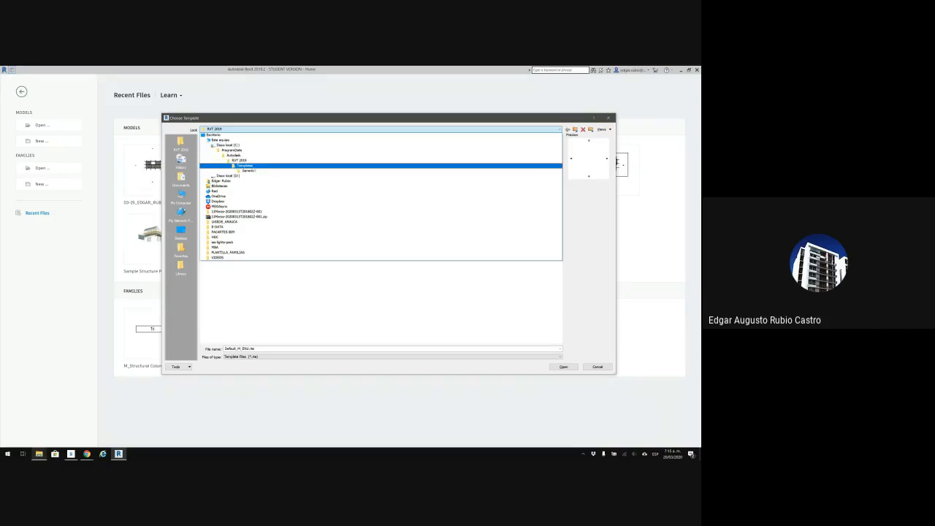
pyautogui.click(252, 166)
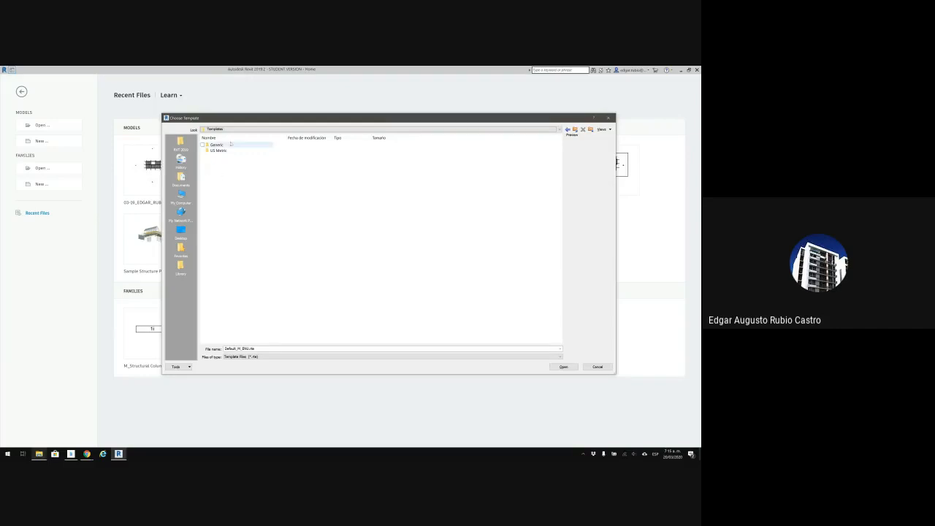
pyautogui.click(227, 145)
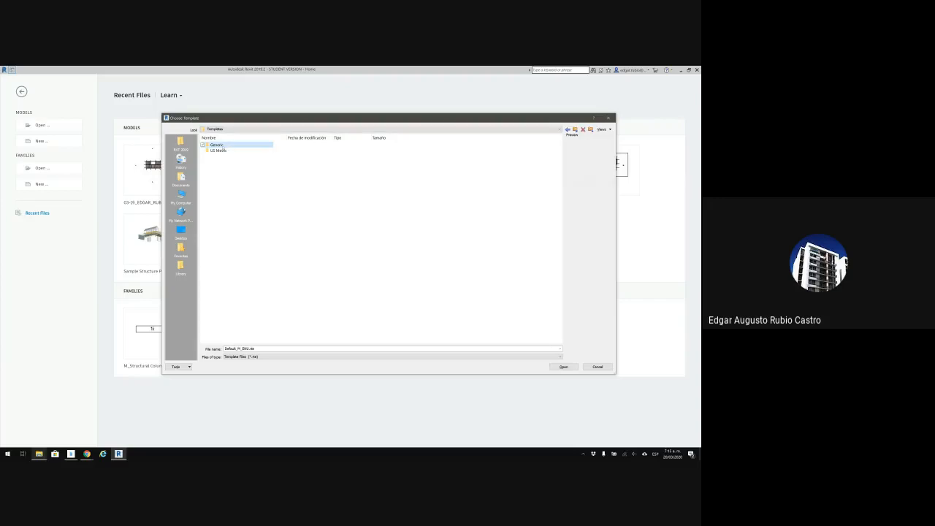
pyautogui.doubleClick(217, 146)
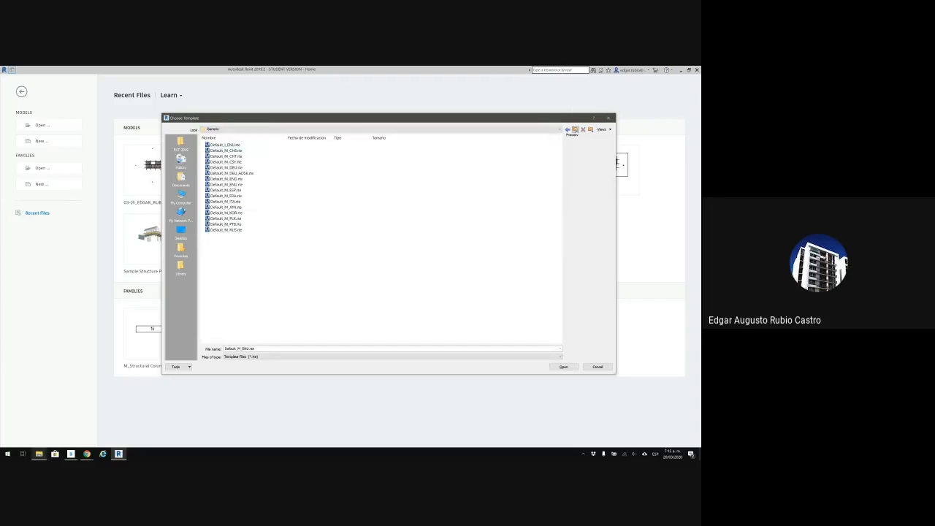
pyautogui.click(574, 129)
pyautogui.doubleClick(221, 151)
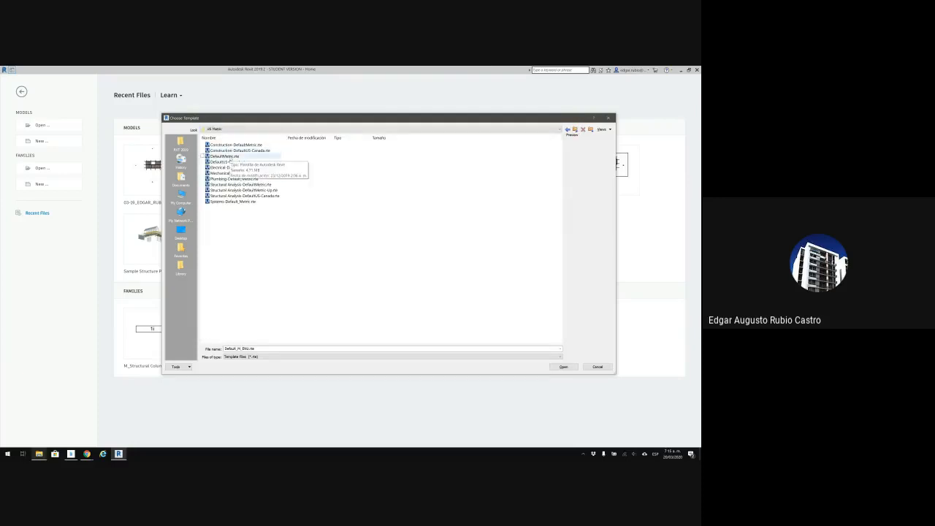
# Create the new project from the DefaultMetric.rte template
pyautogui.click(226, 158)
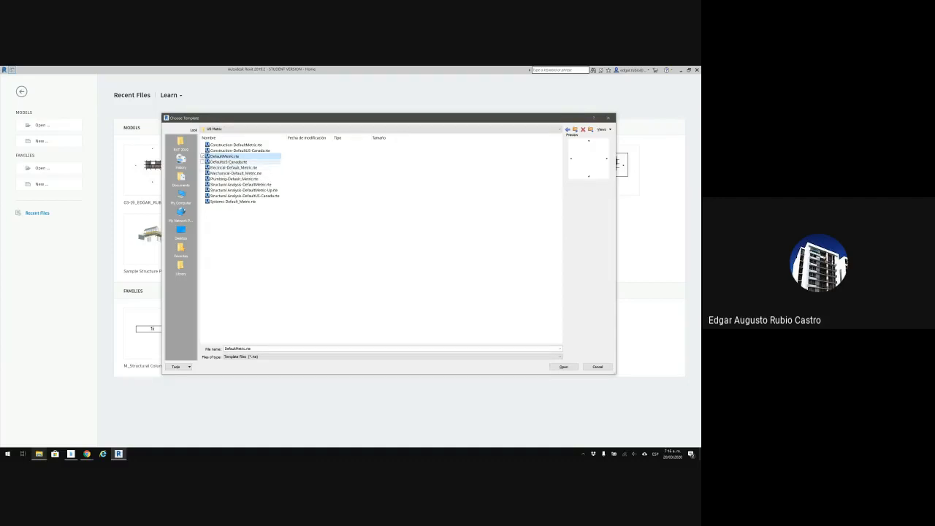
pyautogui.click(569, 368)
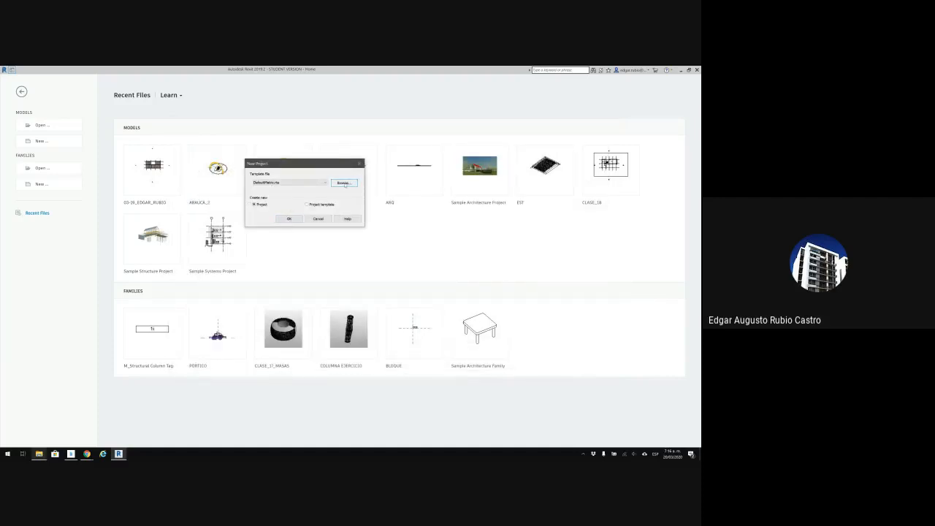
pyautogui.click(290, 218)
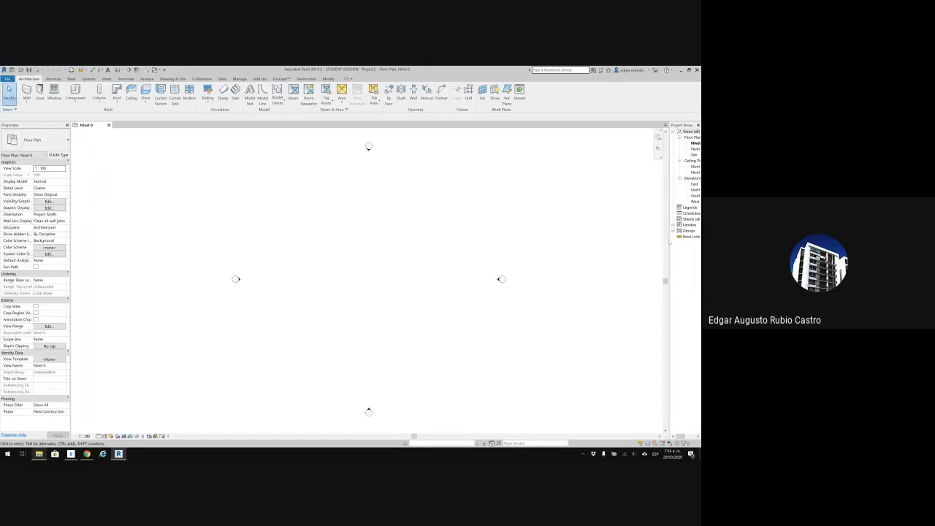
# Widen the Project Browser, select and deselect the elevation markers in the plan, and highlight the Site floor plan
pyautogui.moveTo(668, 239); pyautogui.dragTo(596, 239)
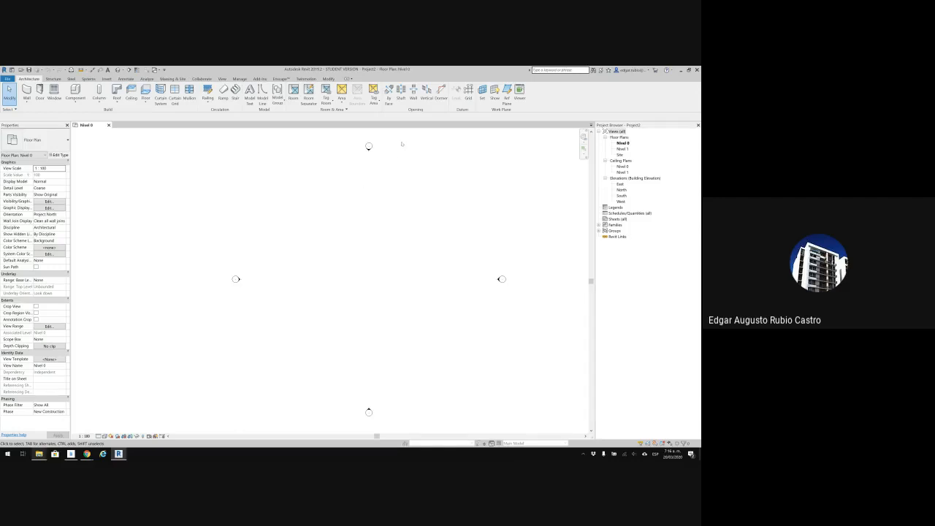
pyautogui.moveTo(401, 144); pyautogui.dragTo(171, 370)
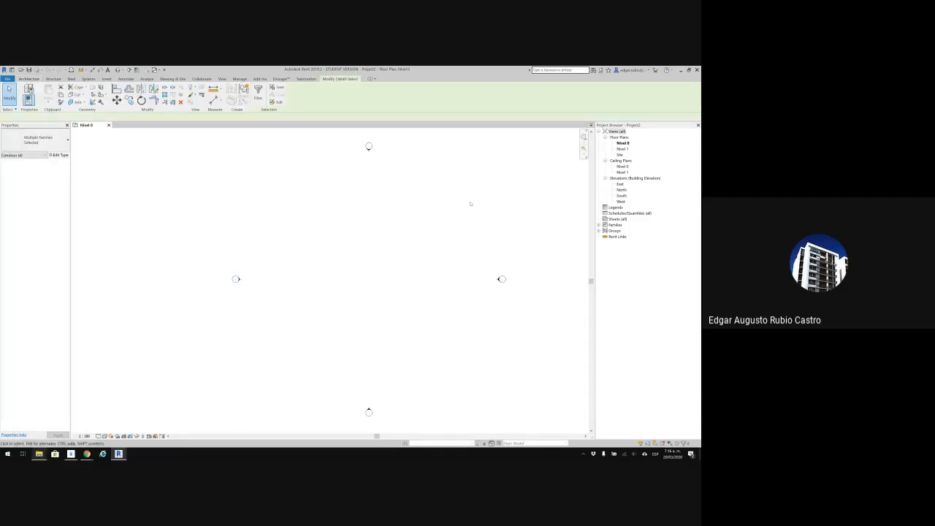
pyautogui.press('Escape')
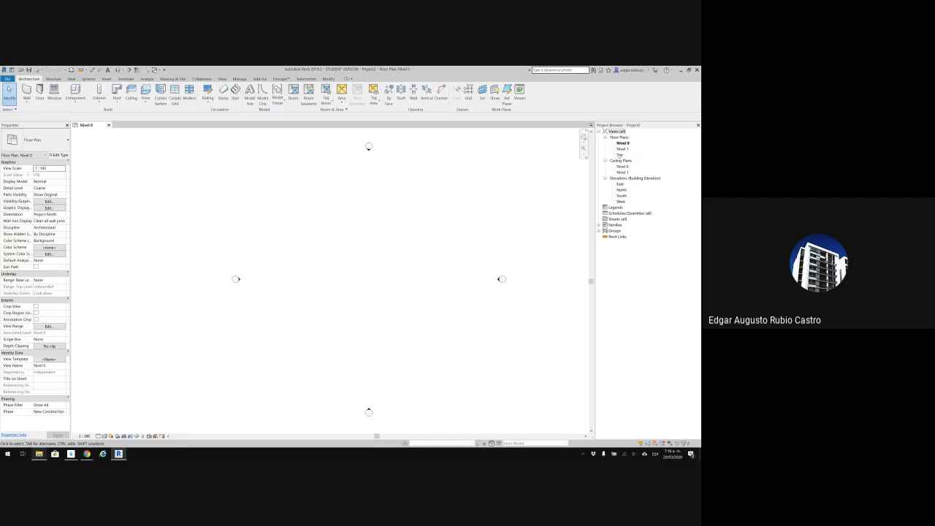
pyautogui.click(620, 155)
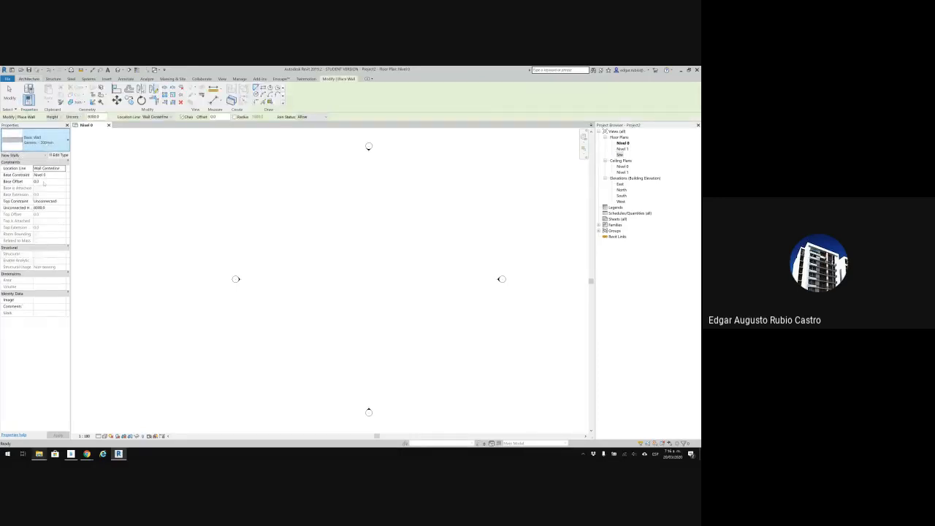
# Look through the basic, curtain and stacked wall types included in the template, and leave the Wall command
pyautogui.click(41, 141)
pyautogui.scroll(-5, 42, 199)
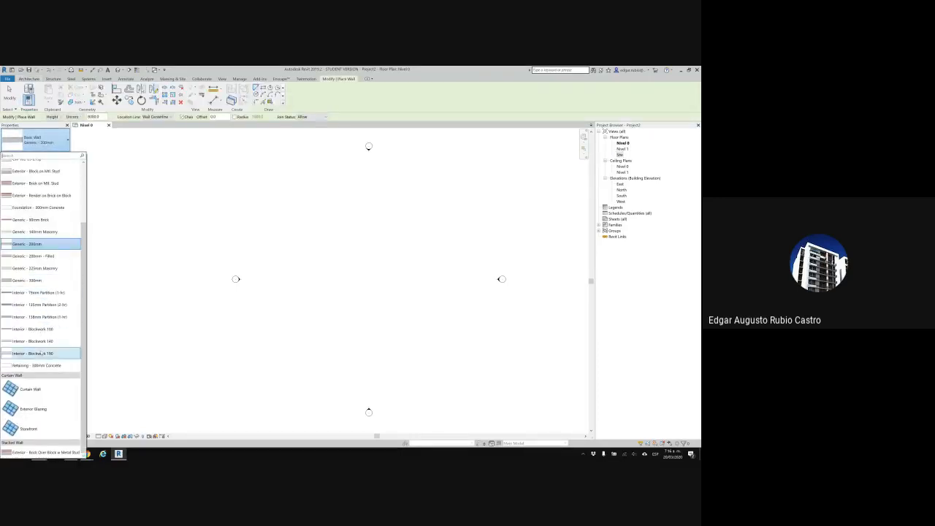
pyautogui.scroll(5, 46, 285)
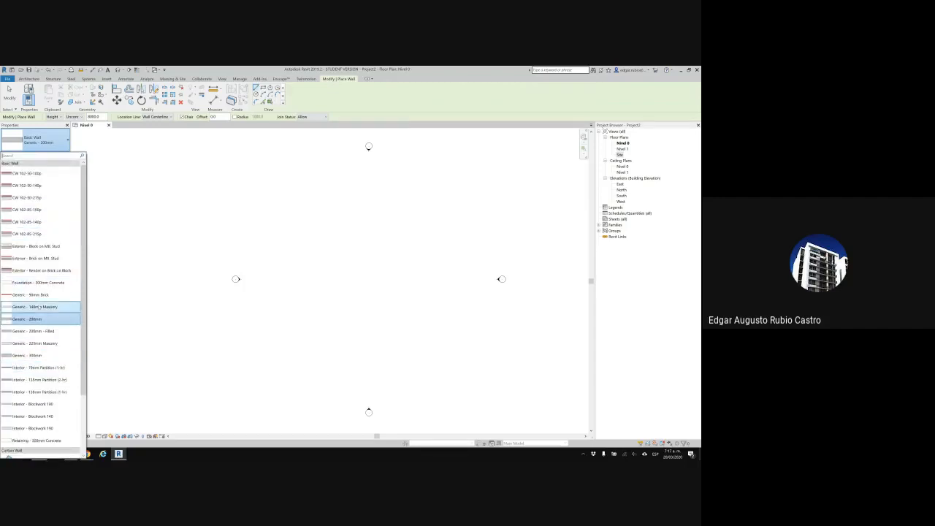
pyautogui.click(29, 111)
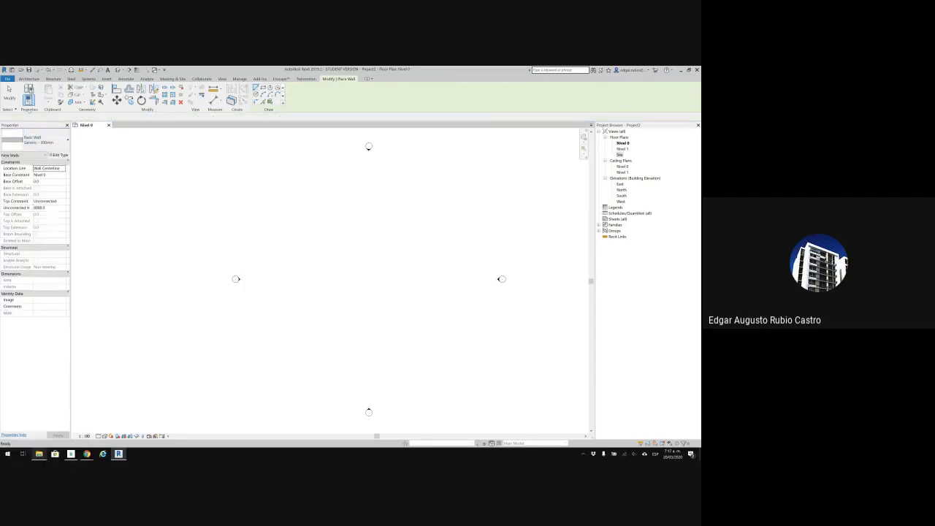
pyautogui.press('Escape')
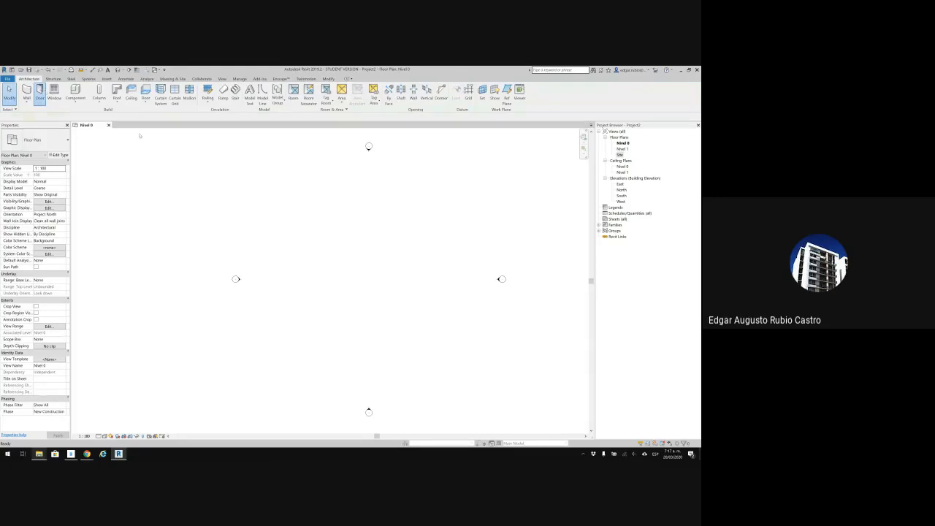
# Look at the M_Single-Flush door sizes included in the template, and leave the Door command
pyautogui.click(39, 93)
pyautogui.click(41, 140)
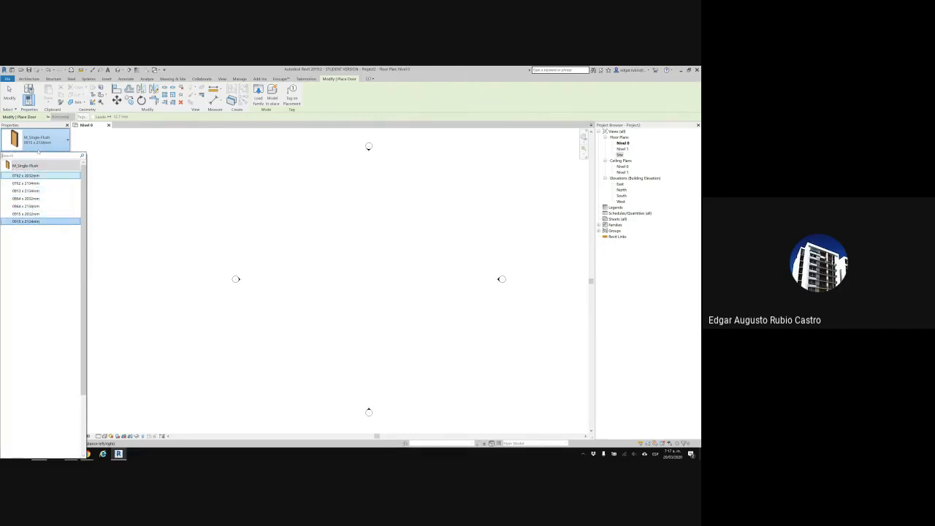
pyautogui.click(31, 122)
pyautogui.press('Escape')
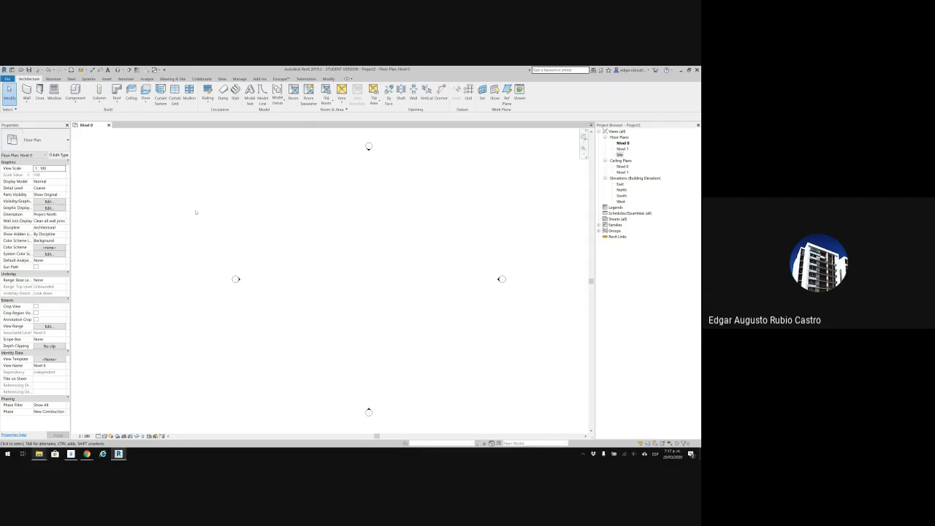
# Look at the M_Fixed, M_Window-Casement-Double and M_Window-Double-Hung window types included in the template, and start and leave the structural column command
pyautogui.click(54, 91)
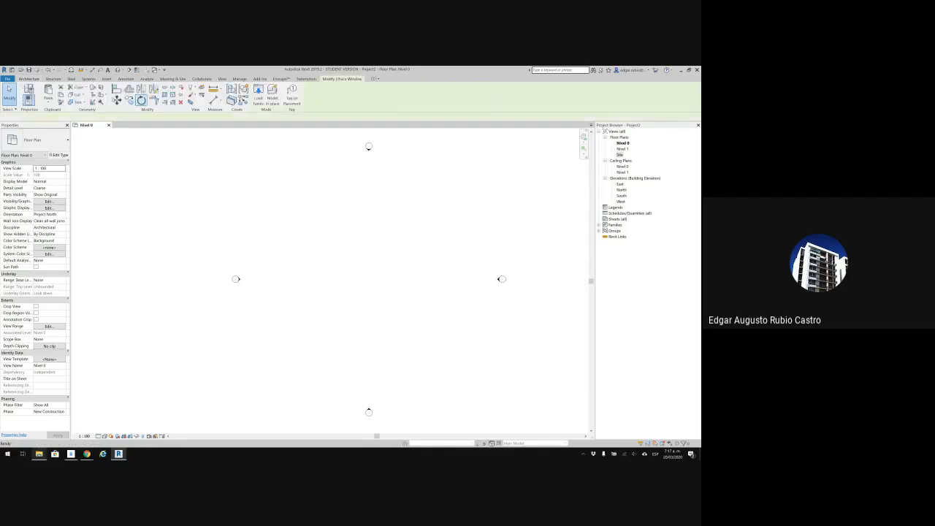
pyautogui.click(50, 148)
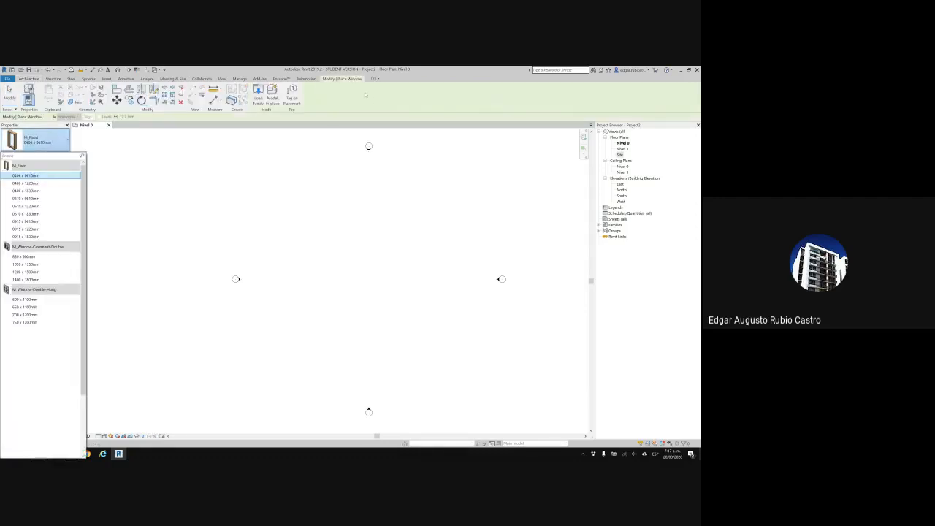
pyautogui.press('Escape')
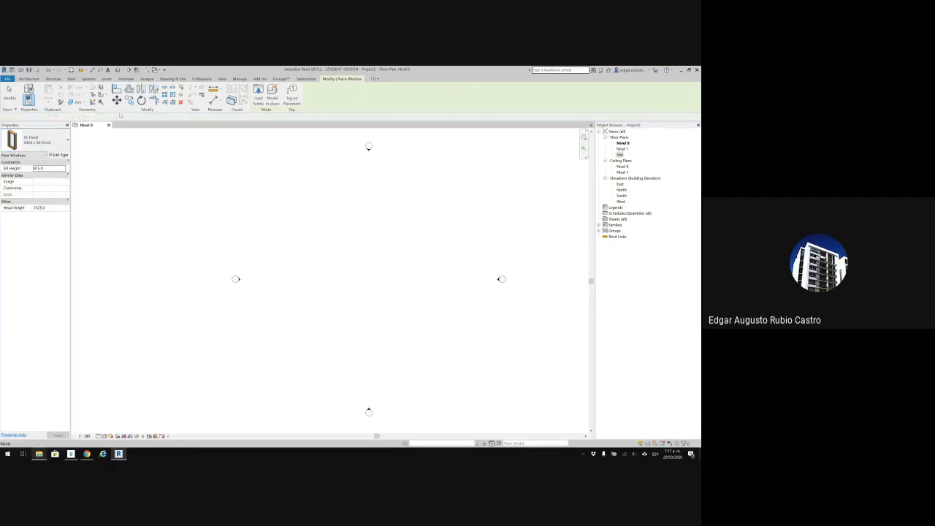
pyautogui.press('Escape')
pyautogui.click(98, 94)
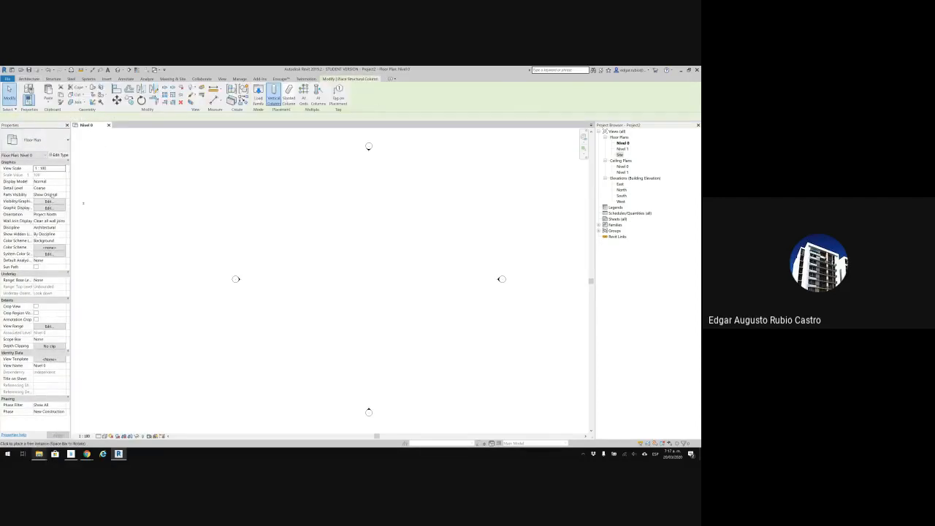
pyautogui.press('Escape')
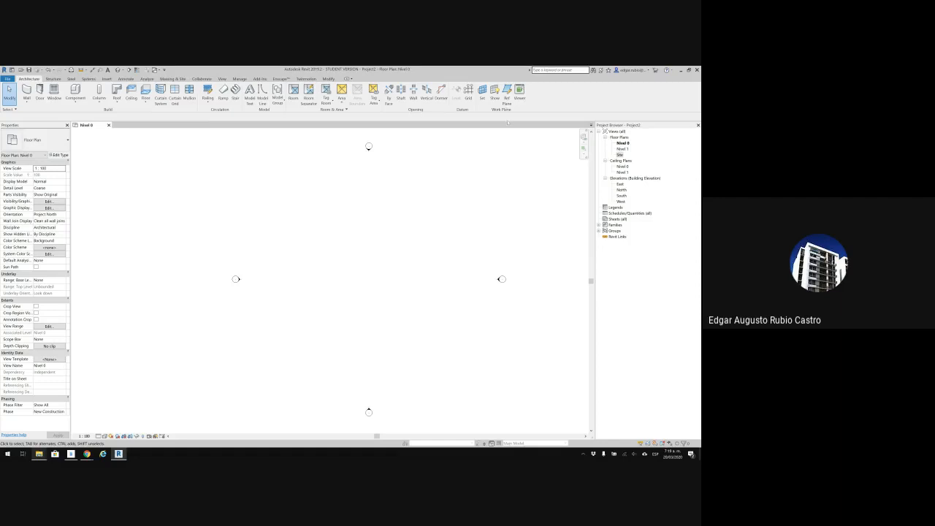
# View the Project Units settings for the Common discipline twice, and close them without changes
pyautogui.moveTo(402, 196); pyautogui.dragTo(390, 190, button='middle')
pyautogui.click(239, 79)
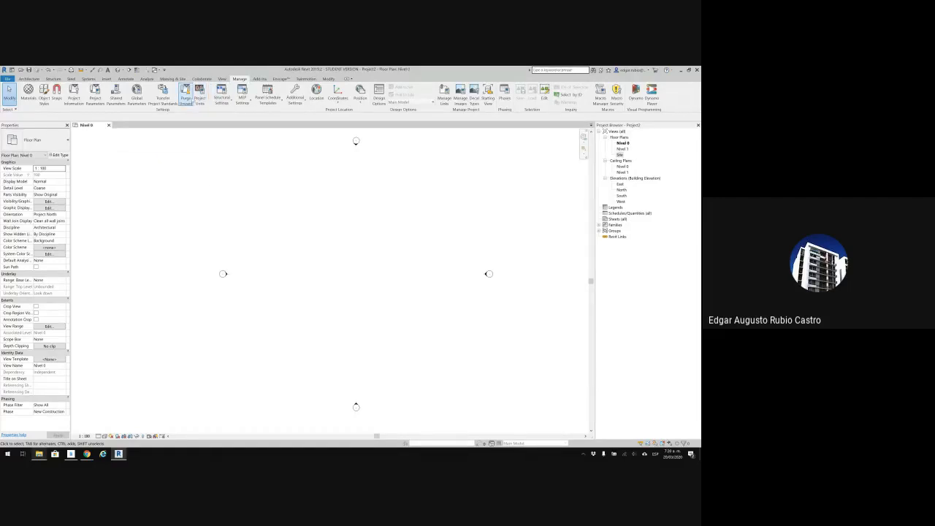
pyautogui.click(200, 93)
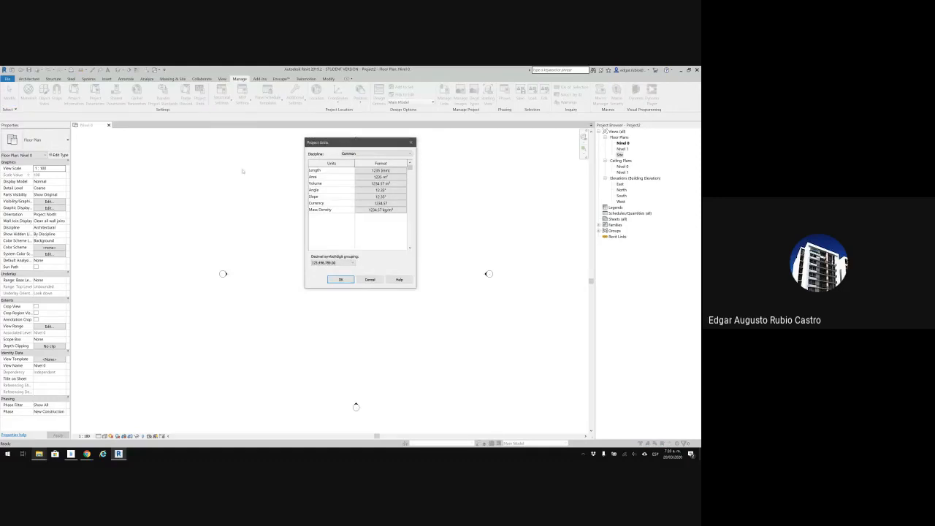
pyautogui.press('Escape')
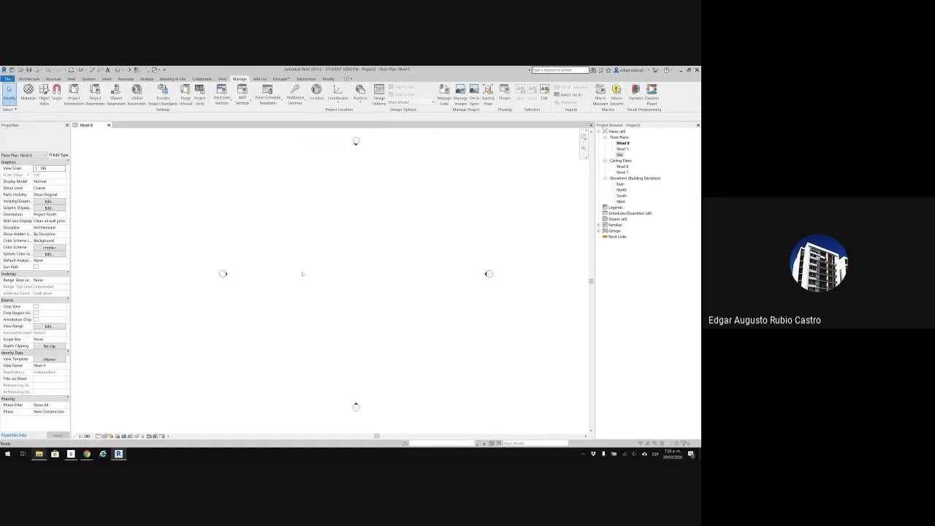
pyautogui.press('u')
pyautogui.press('n')
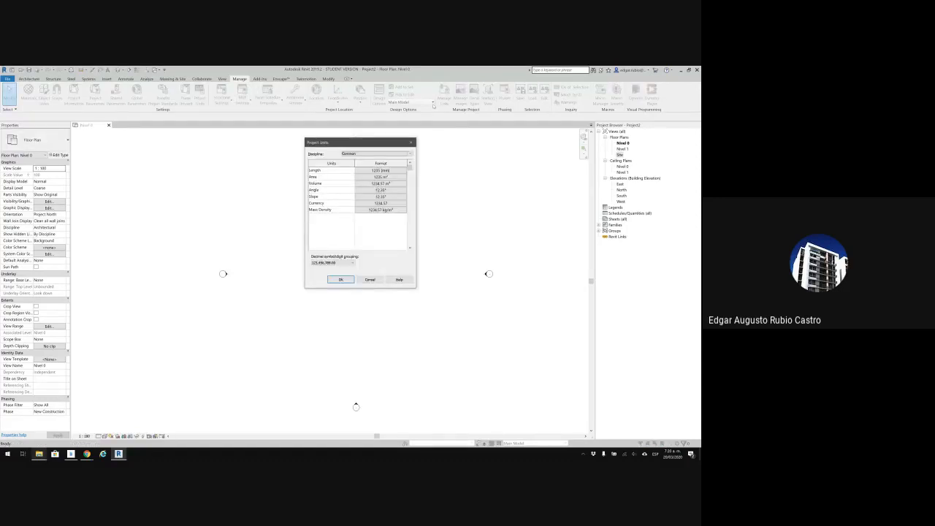
pyautogui.click(411, 142)
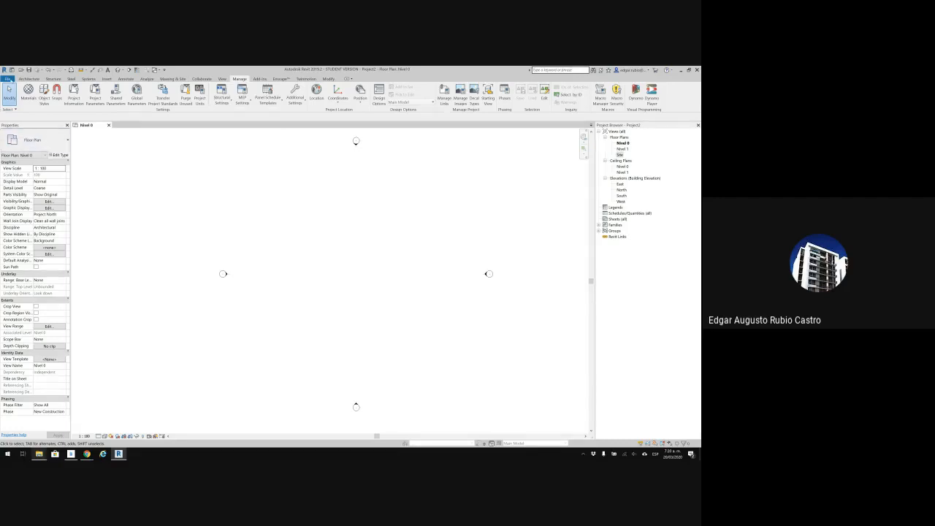
# Open the keyboard shortcuts customization from the User Interface options and look through the commands and their assigned keys
pyautogui.click(8, 78)
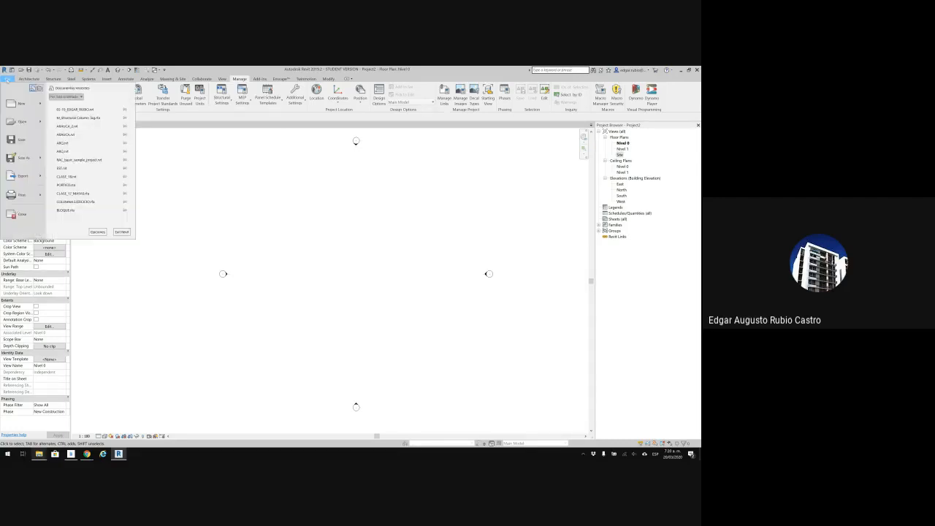
pyautogui.click(97, 232)
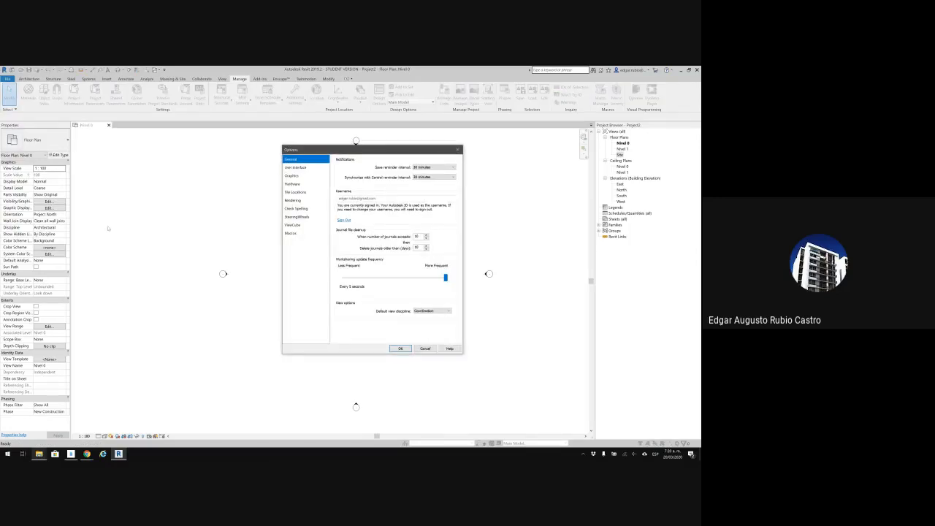
pyautogui.click(297, 169)
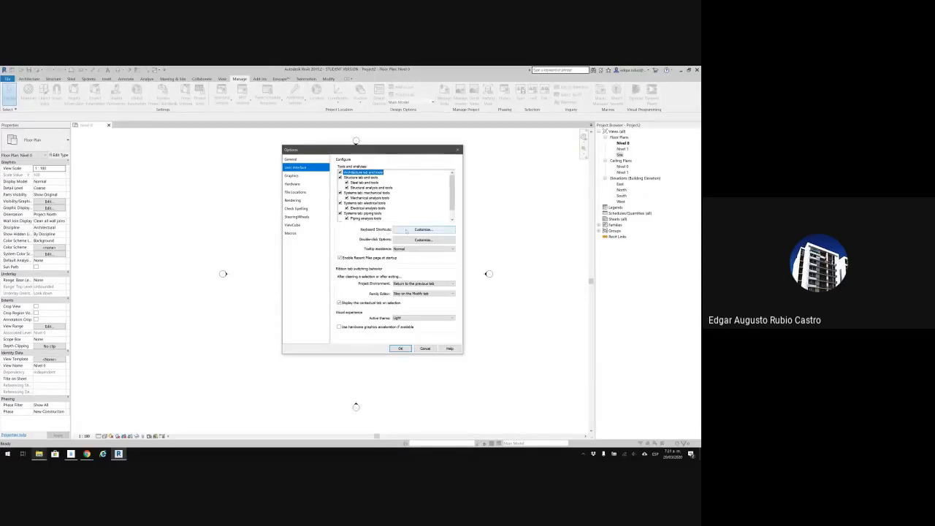
pyautogui.click(405, 230)
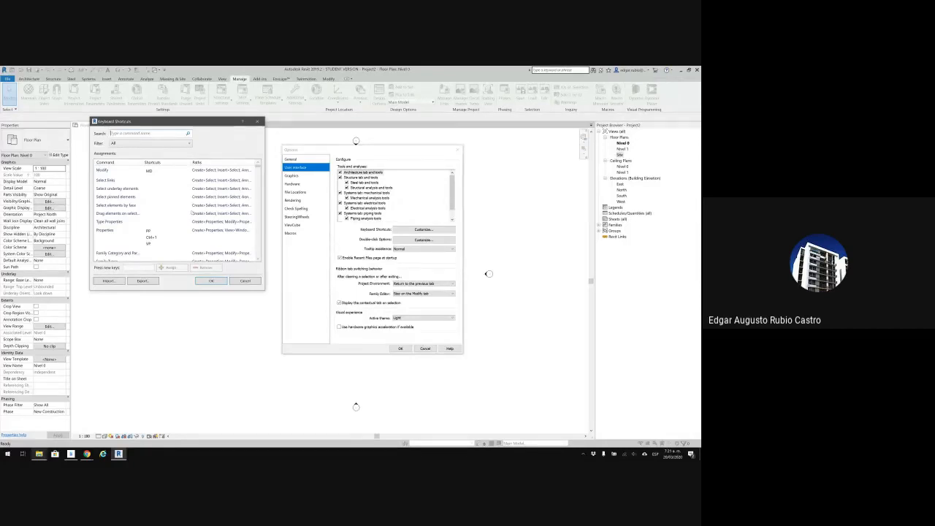
pyautogui.scroll(-10, 156, 235)
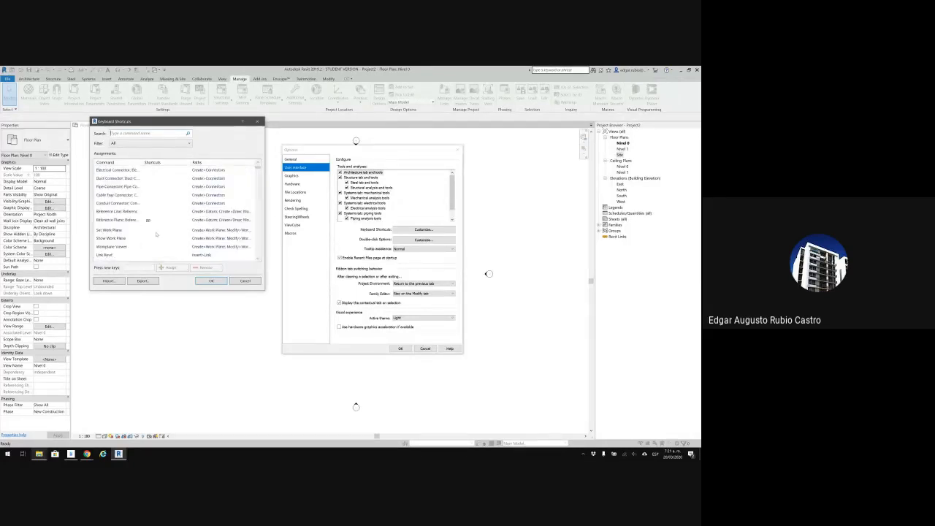
pyautogui.scroll(-2, 157, 235)
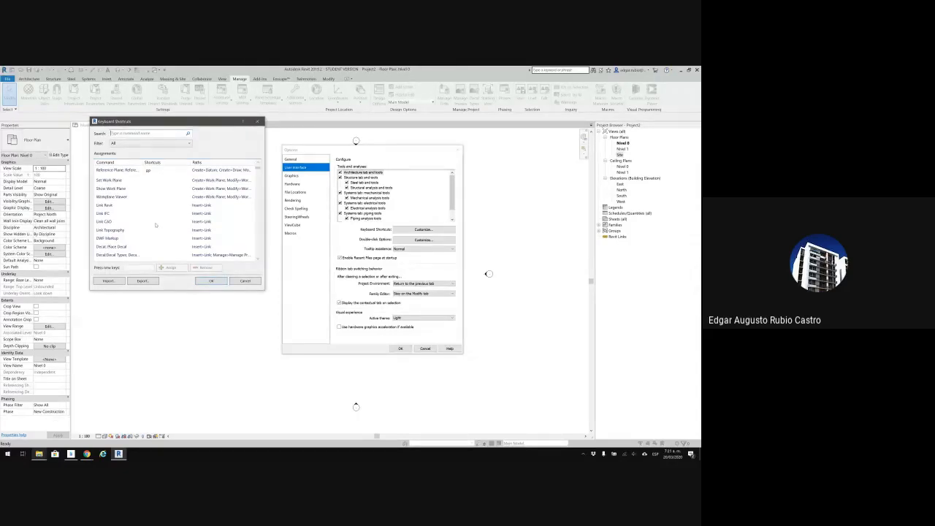
pyautogui.scroll(-10, 152, 217)
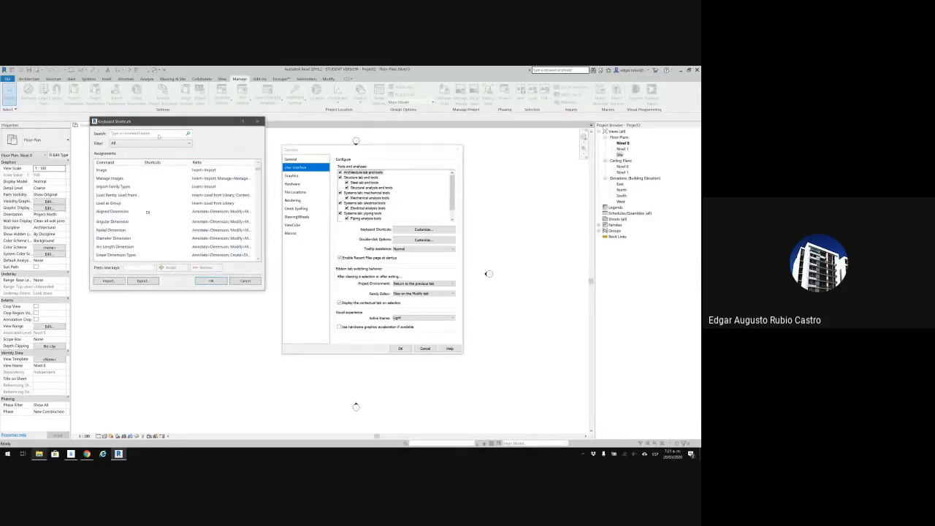
# Search the keyboard shortcuts for "wall" and select the architectural Wall command to view its shortcut
pyautogui.click(158, 136)
pyautogui.write('wa')
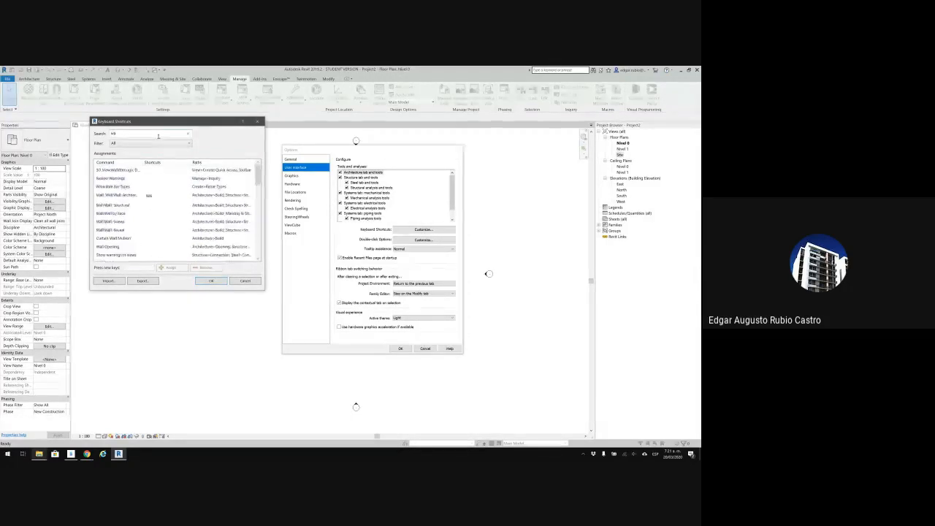
pyautogui.write('ll')
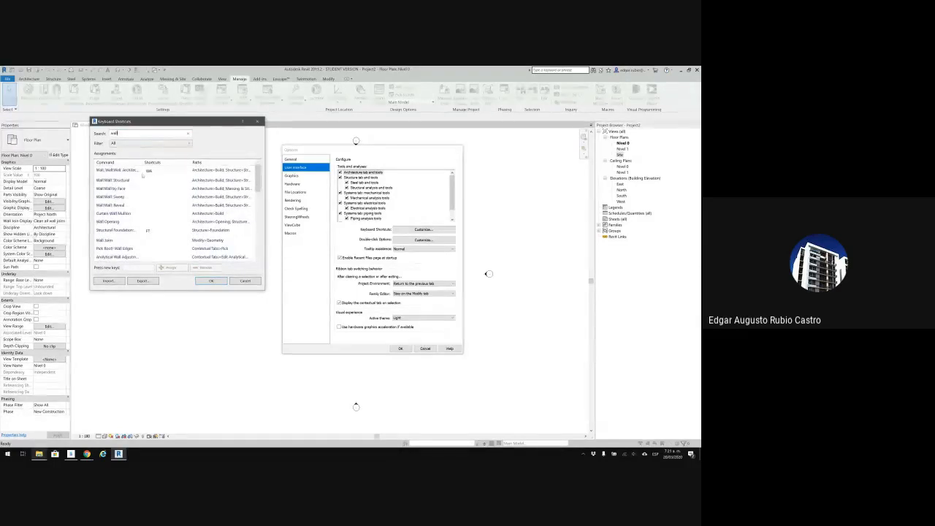
pyautogui.click(149, 170)
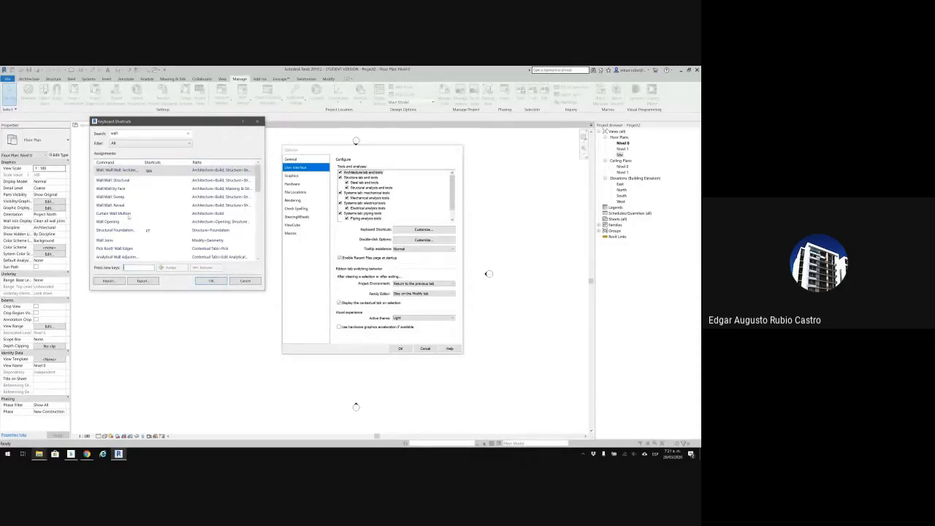
# Try G as the new shortcut key for Wall Opening, erase it, and look through the other wall commands
pyautogui.click(151, 222)
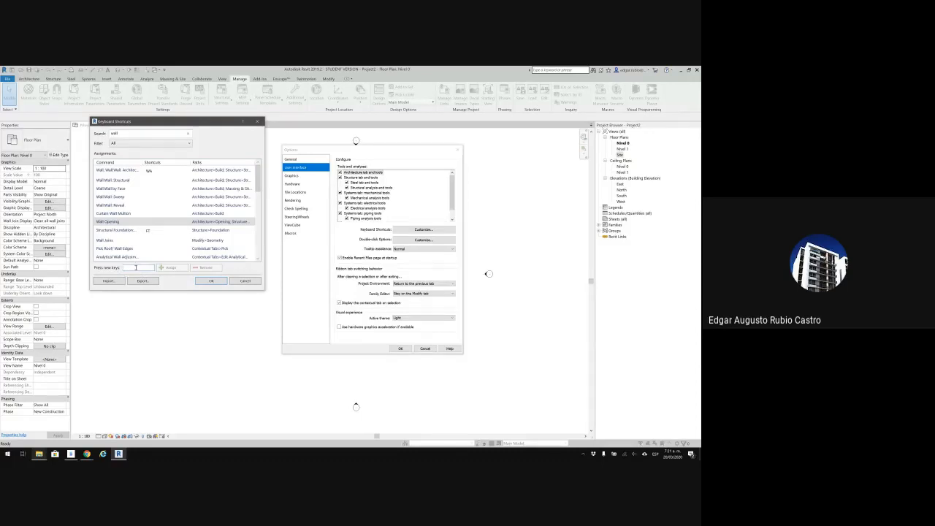
pyautogui.write('G')
pyautogui.press('BackSpace')
pyautogui.scroll(-10, 162, 205)
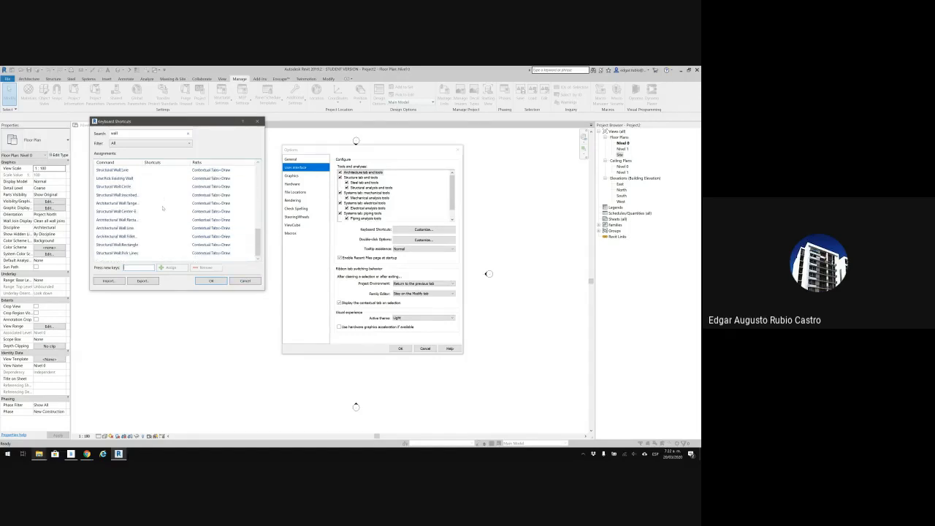
pyautogui.scroll(10, 162, 208)
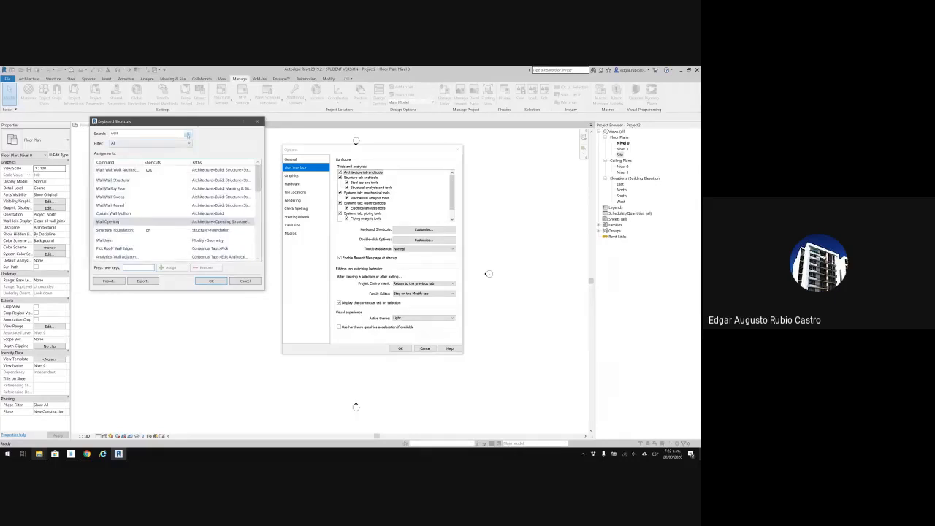
# Clear the shortcut search and look through the full command list as far as the Visibility/Graphics and Thin Lines commands
pyautogui.click(188, 133)
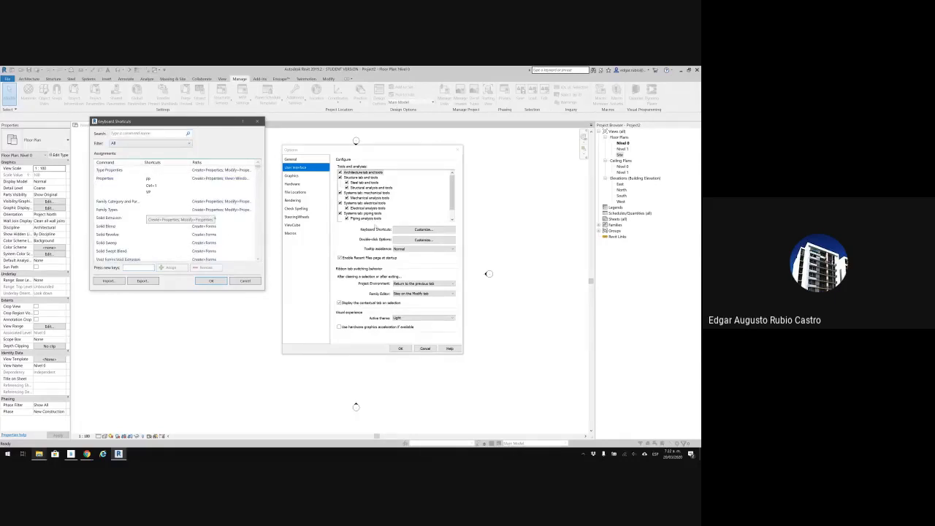
pyautogui.scroll(-10, 153, 205)
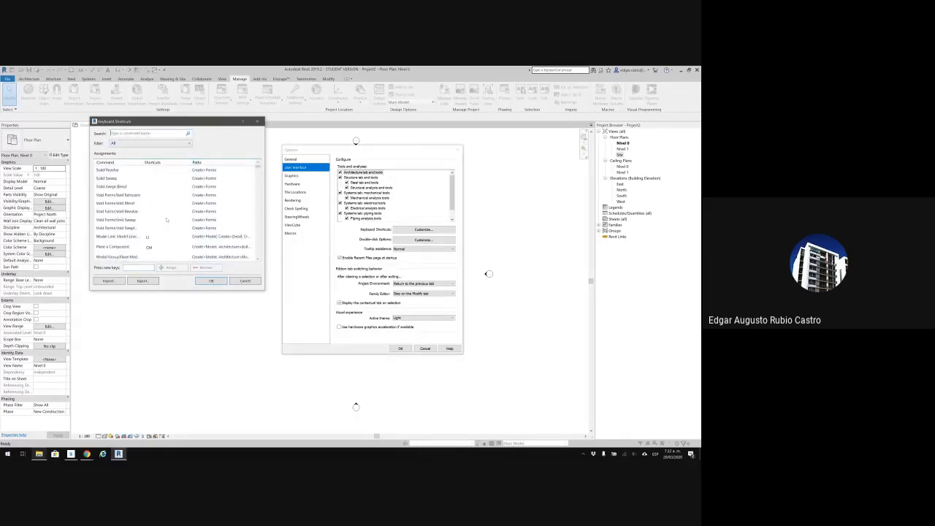
pyautogui.scroll(-5, 167, 208)
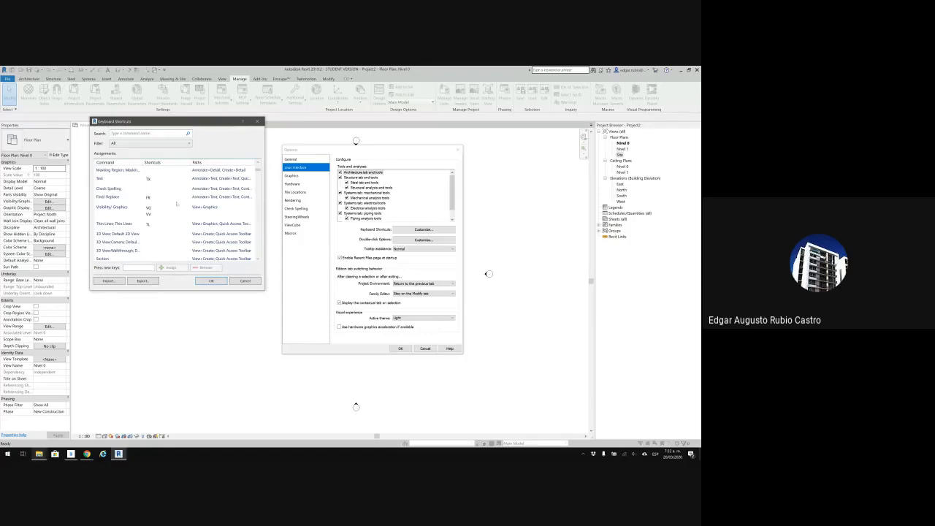
# Look at the export and import dialogs for keyboard shortcut files, and close the Keyboard Shortcuts and Options dialogs without changes
pyautogui.click(143, 281)
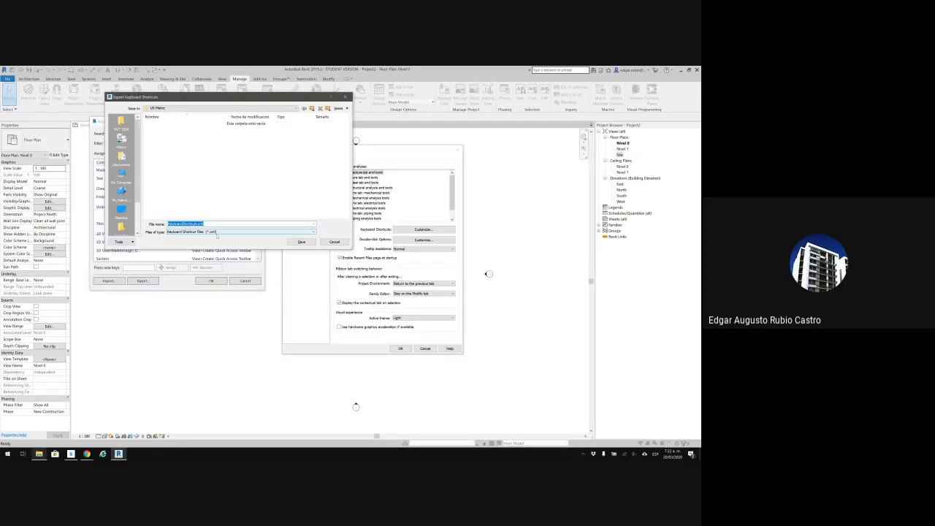
pyautogui.click(301, 242)
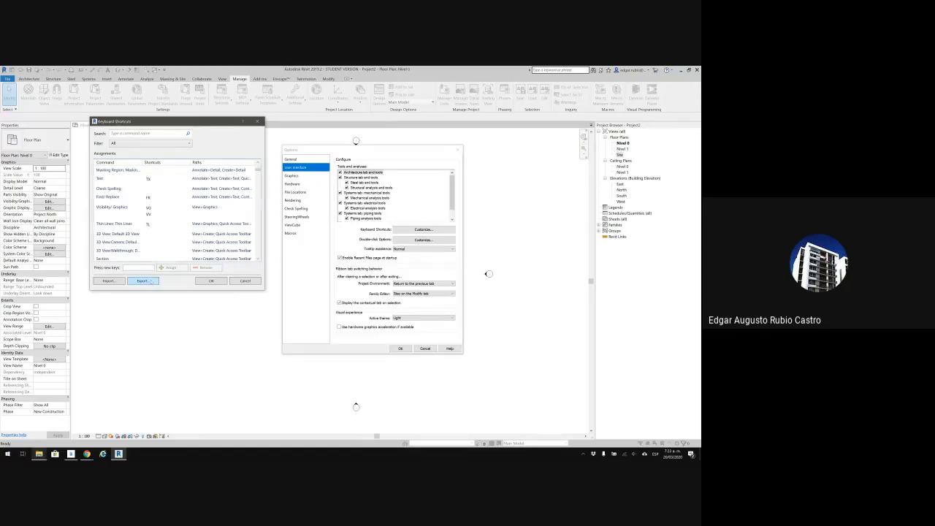
pyautogui.click(108, 281)
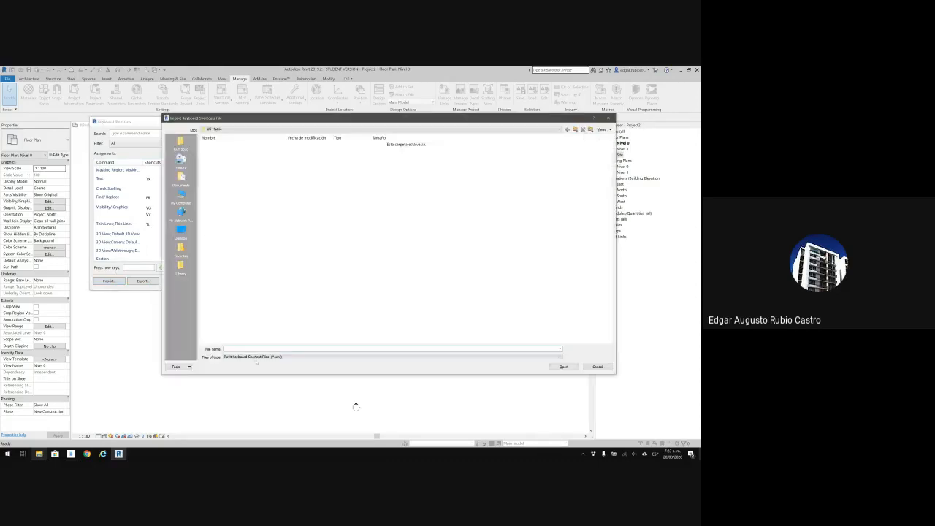
pyautogui.click(596, 367)
pyautogui.scroll(3, 158, 219)
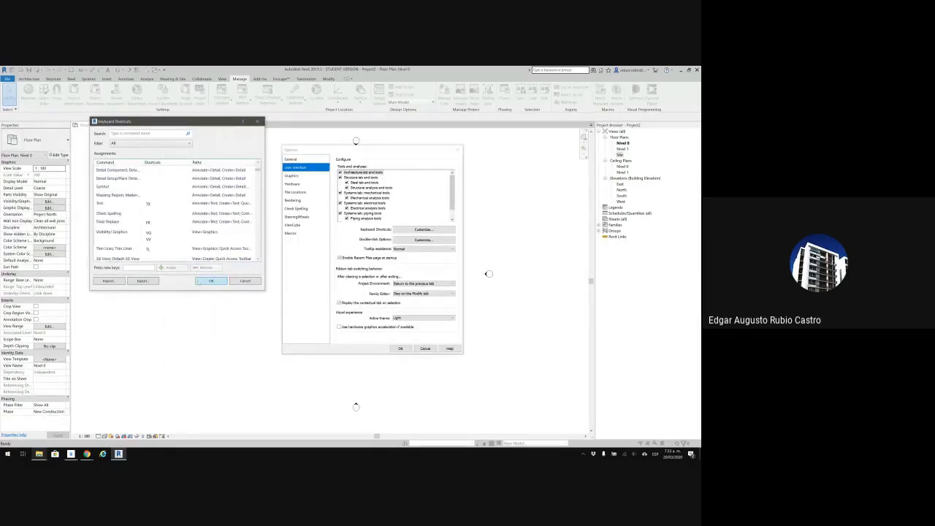
pyautogui.click(246, 280)
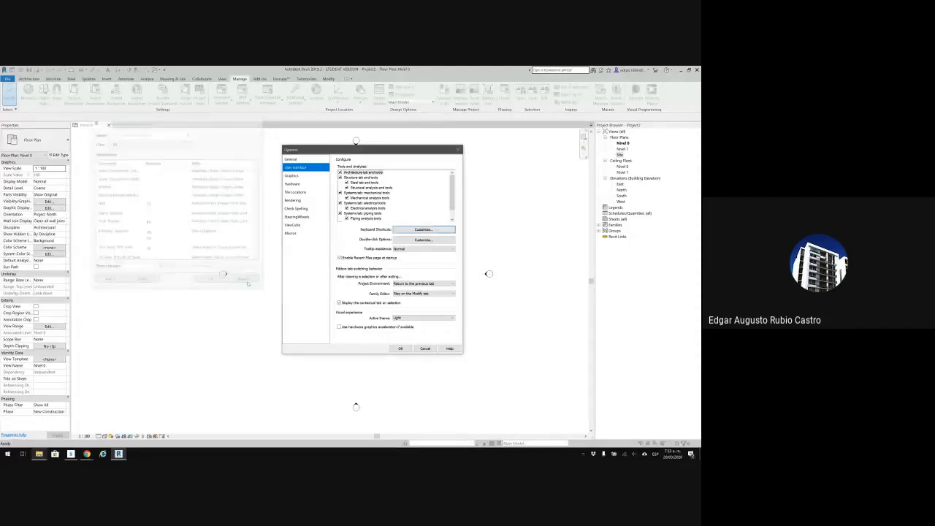
pyautogui.click(426, 349)
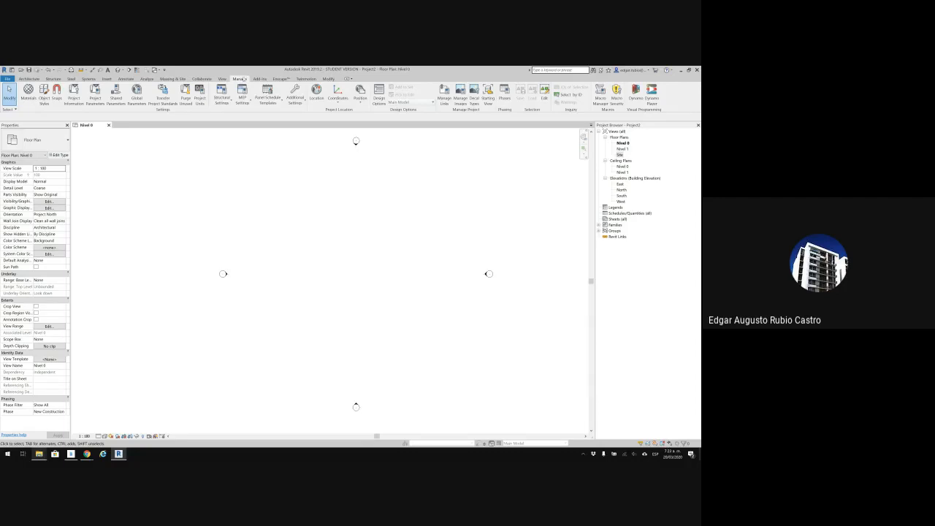
# Open the project units for the HVAC discipline and look at the unit choices in the Duct Size format without changing them
pyautogui.click(199, 93)
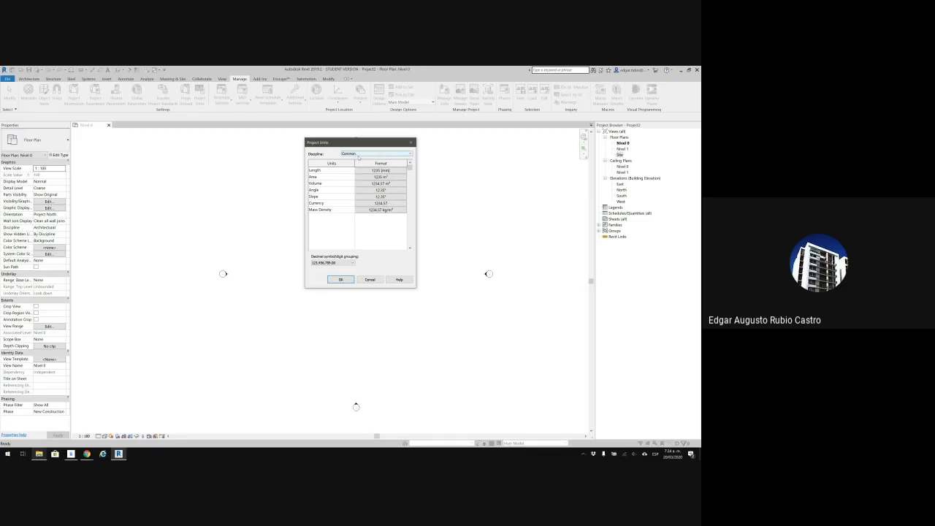
pyautogui.click(357, 155)
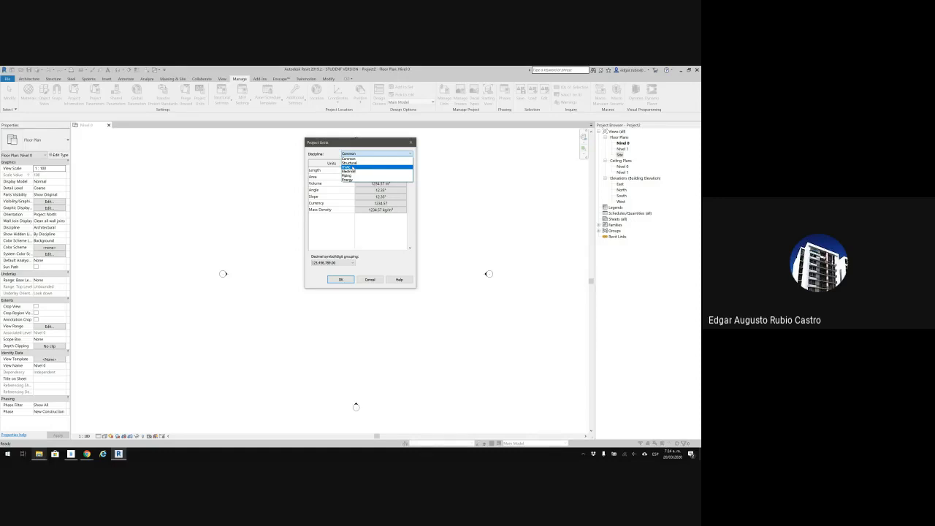
pyautogui.click(352, 168)
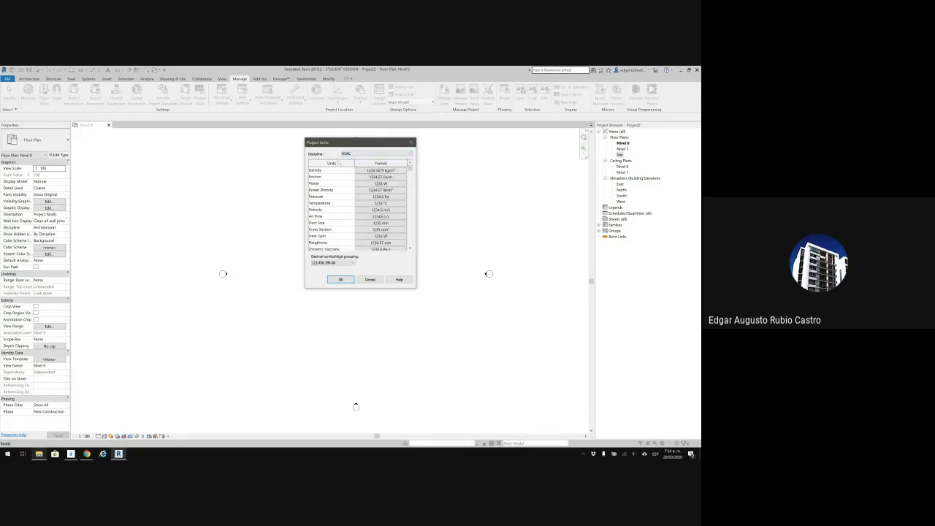
pyautogui.moveTo(359, 147); pyautogui.dragTo(471, 147)
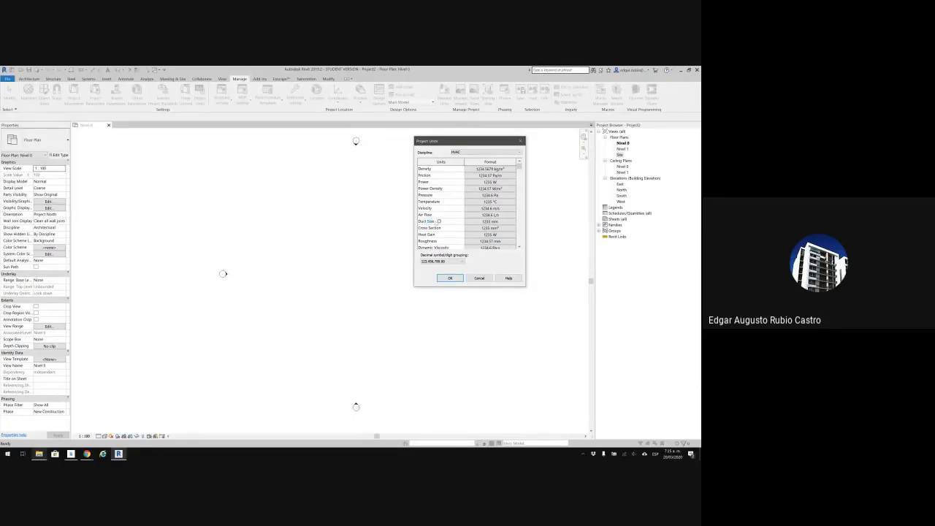
pyautogui.click(480, 222)
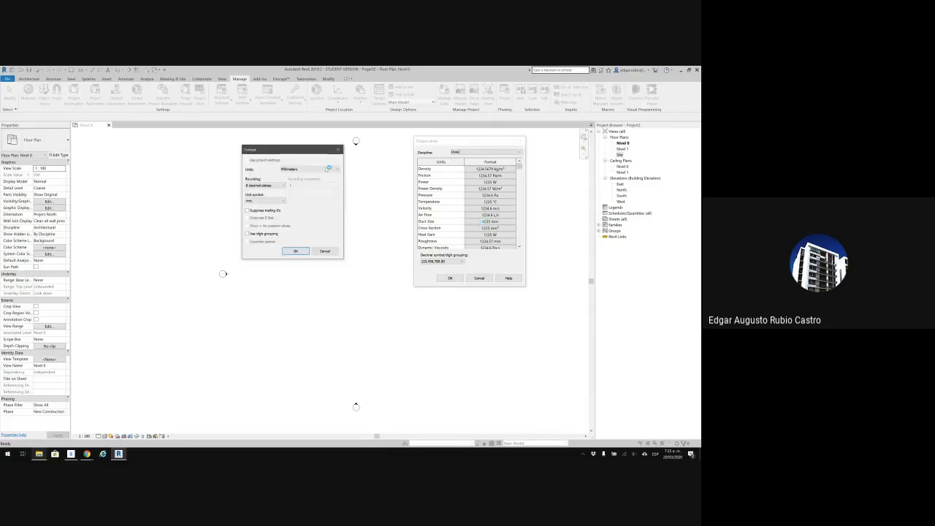
pyautogui.click(310, 169)
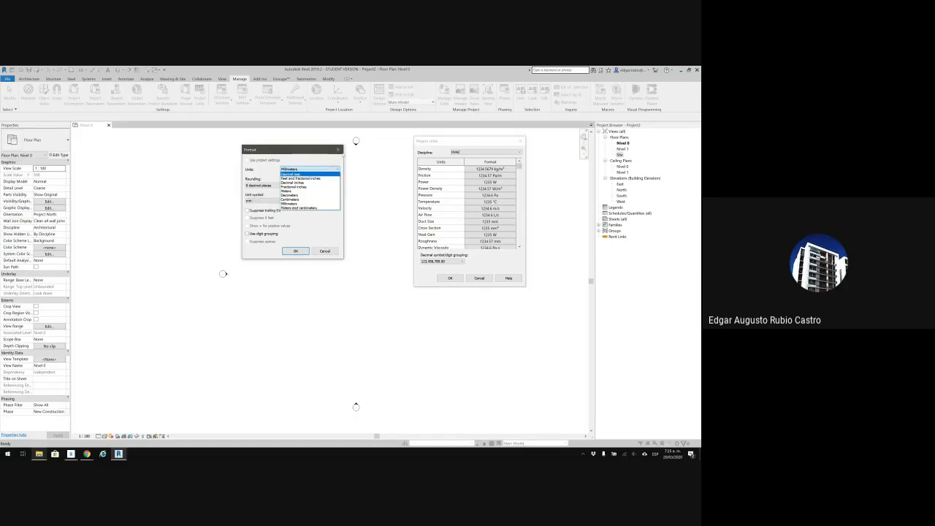
pyautogui.click(337, 151)
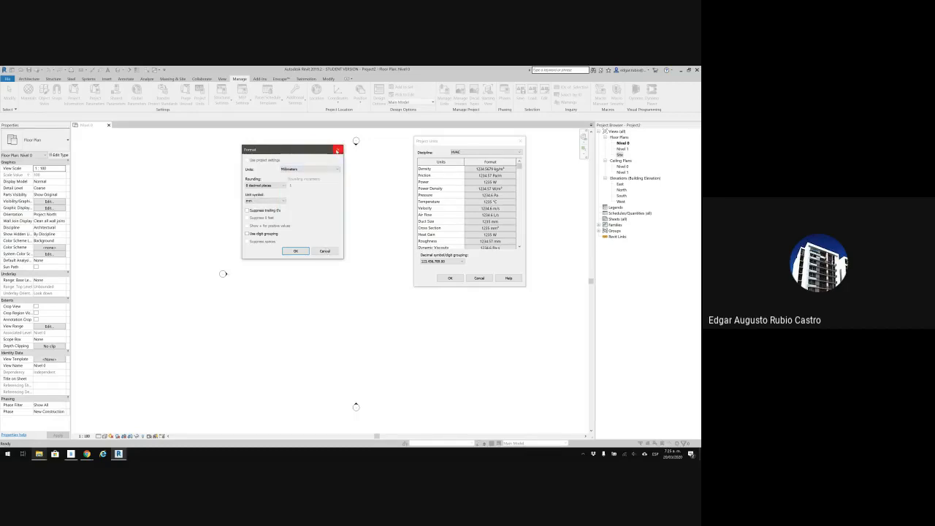
pyautogui.click(337, 151)
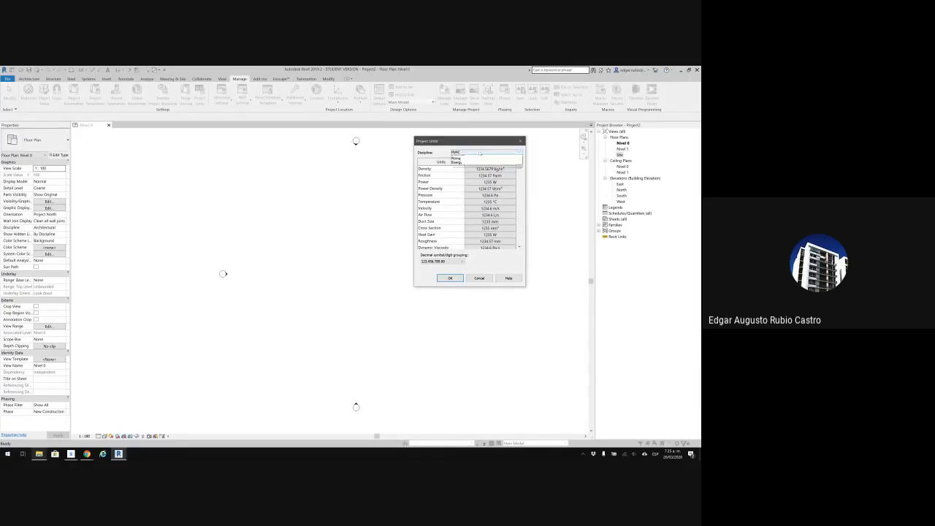
# Switch to the Piping discipline and look at the unit choices in the Pipe Size format, leaving it unchanged
pyautogui.click(481, 151)
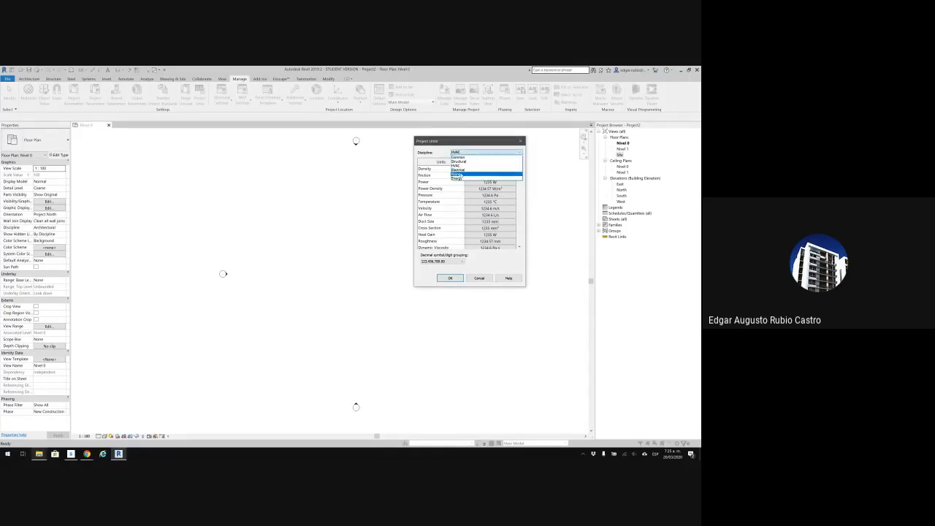
pyautogui.click(456, 174)
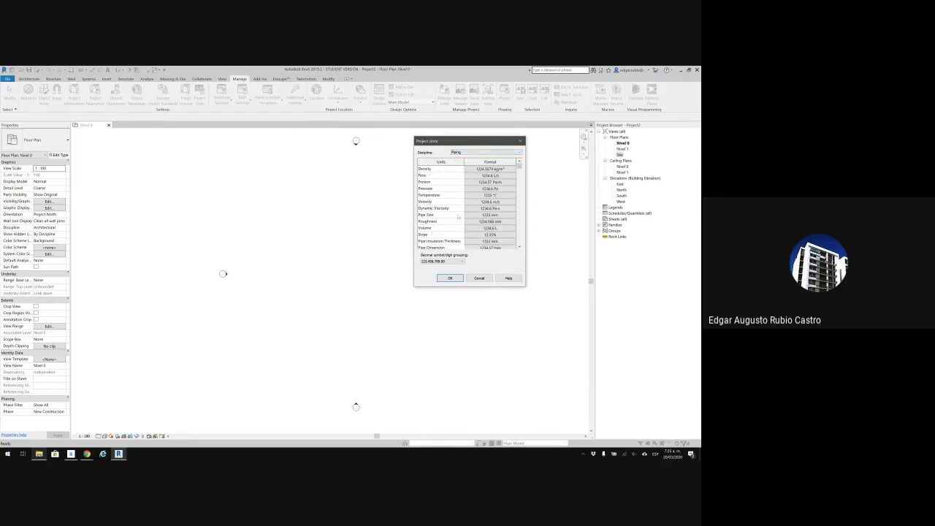
pyautogui.click(490, 215)
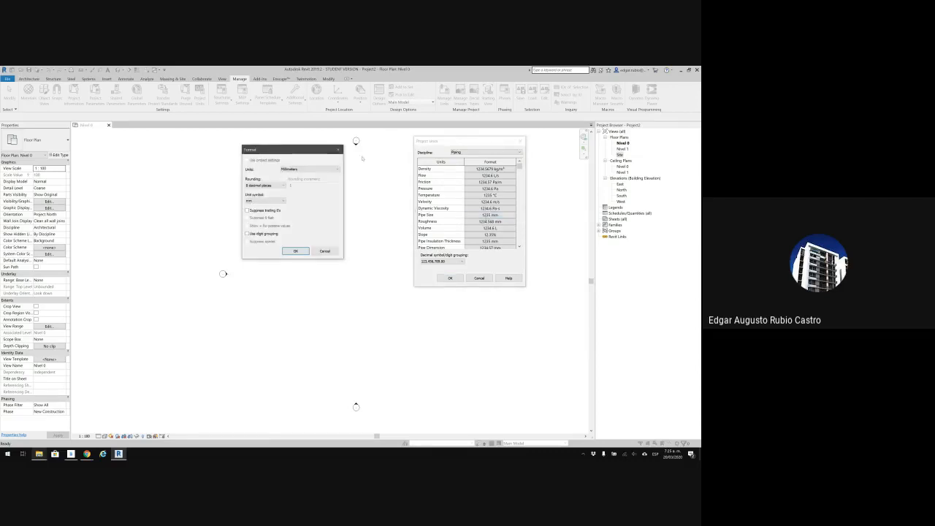
pyautogui.click(336, 171)
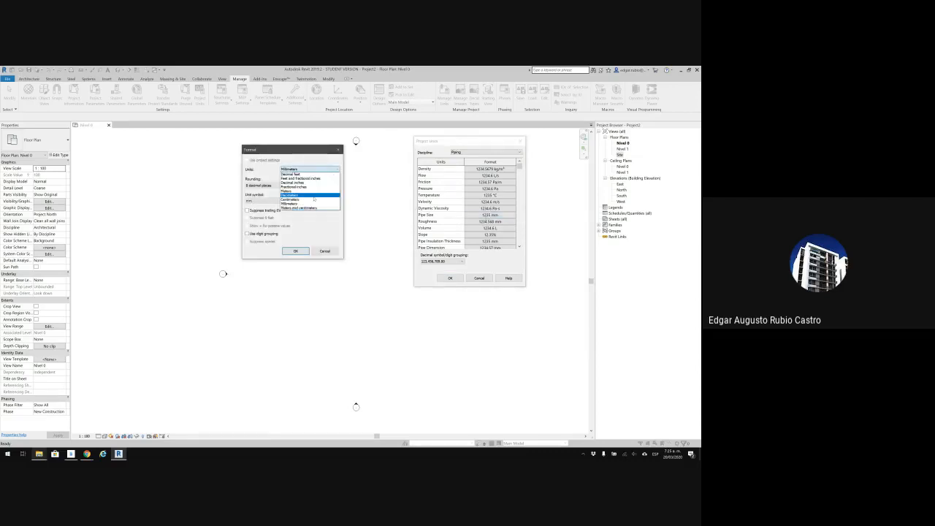
pyautogui.click(323, 253)
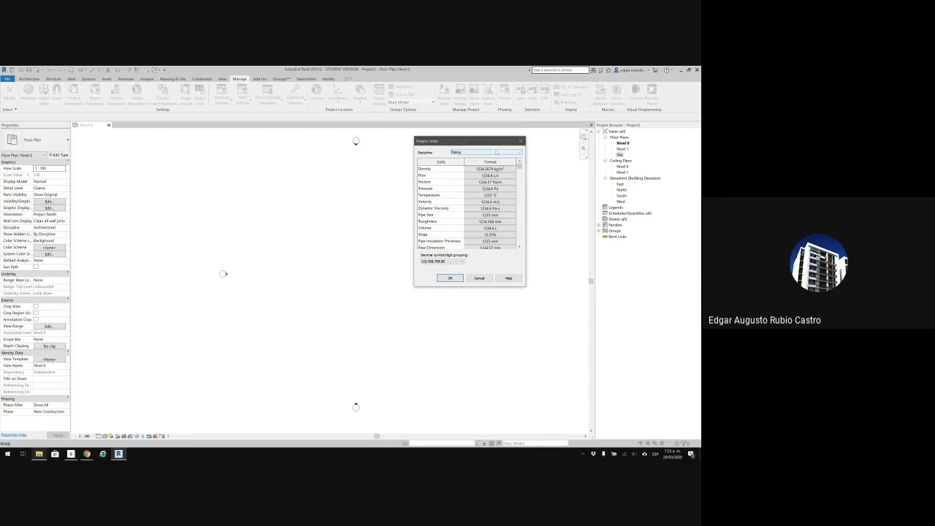
# Return to the Common discipline and set the Length format to meters with 2 decimal places
pyautogui.click(496, 152)
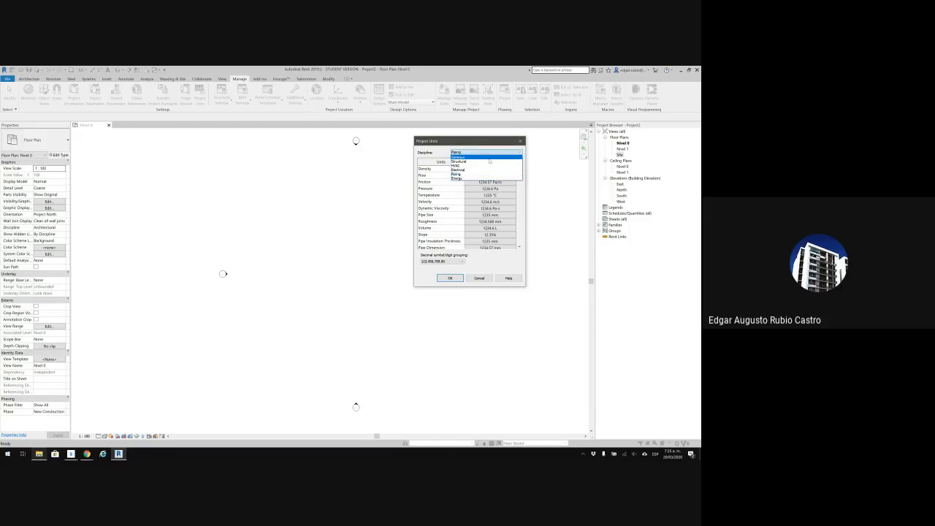
pyautogui.click(468, 158)
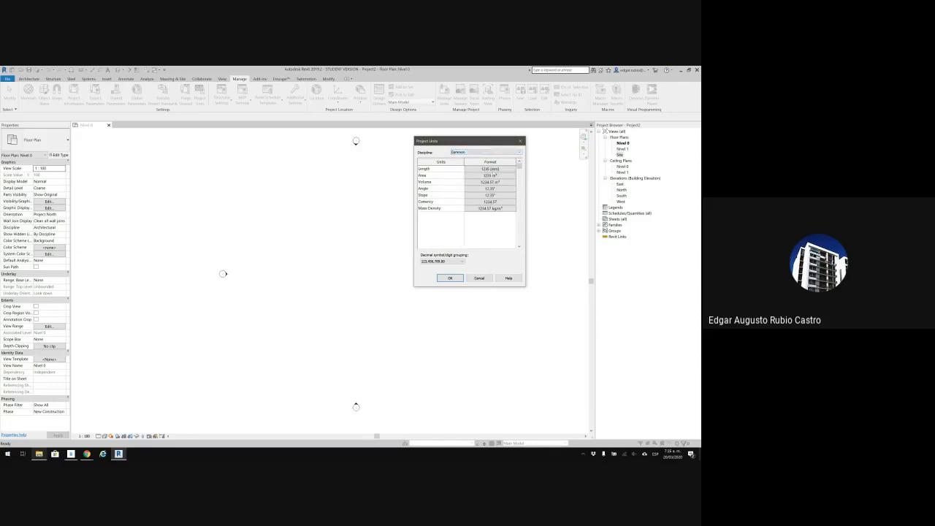
pyautogui.click(488, 169)
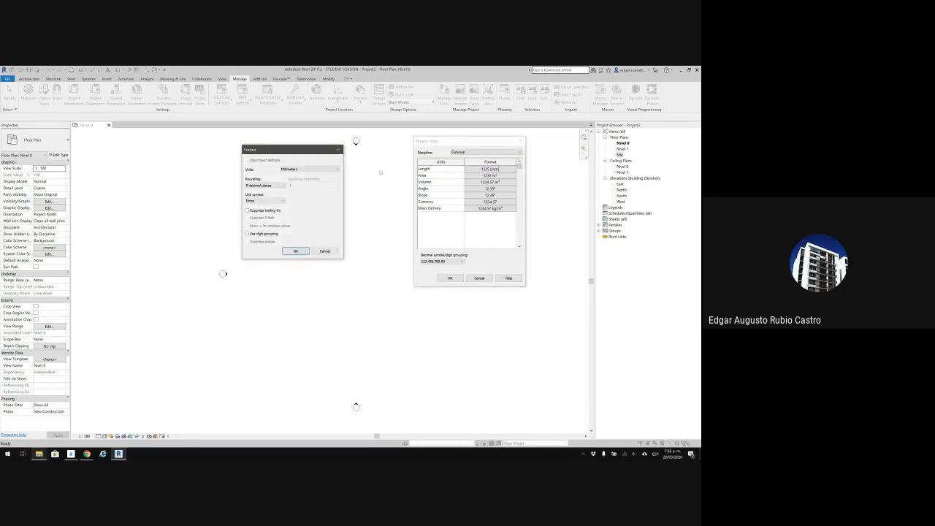
pyautogui.click(313, 171)
pyautogui.click(303, 180)
pyautogui.click(264, 186)
pyautogui.click(258, 206)
pyautogui.click(295, 251)
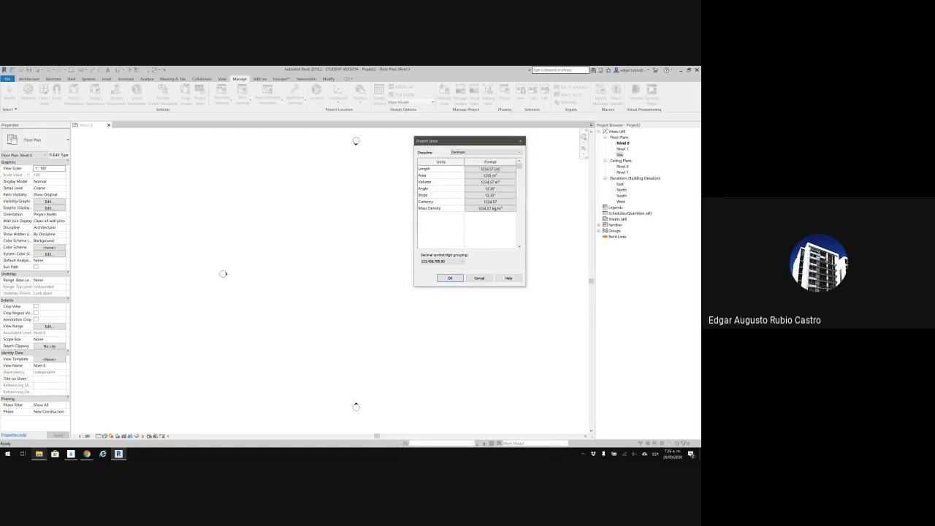
# Set the rounding of the Area format to 2 decimal places, keeping square meters as the unit
pyautogui.click(489, 176)
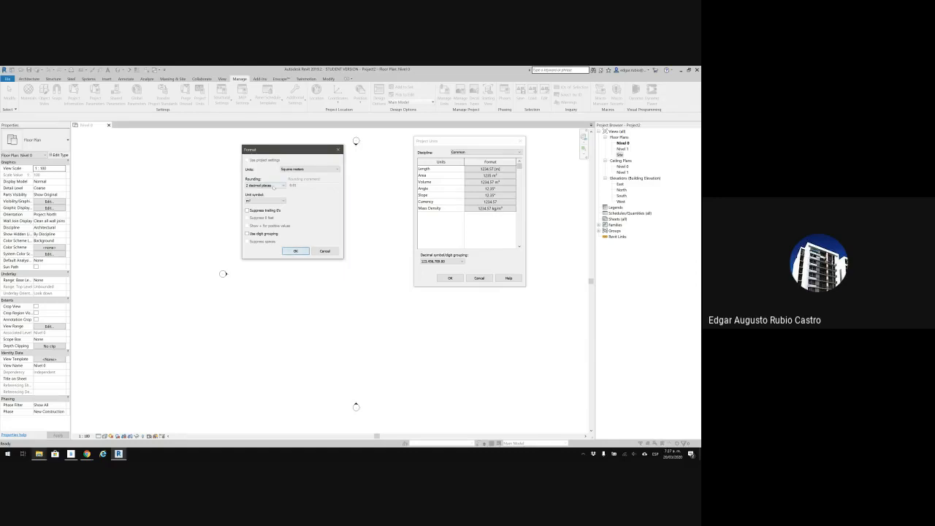
pyautogui.click(274, 186)
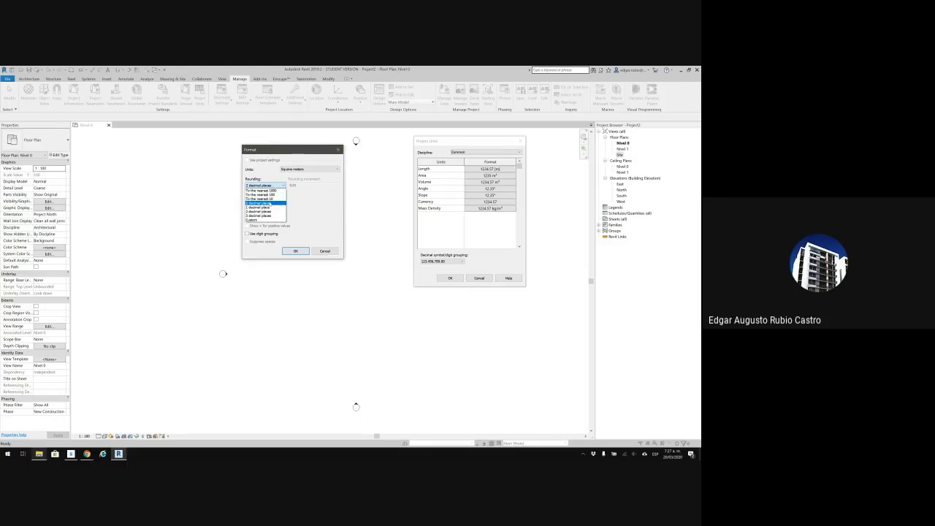
pyautogui.click(263, 203)
pyautogui.click(282, 186)
pyautogui.click(265, 211)
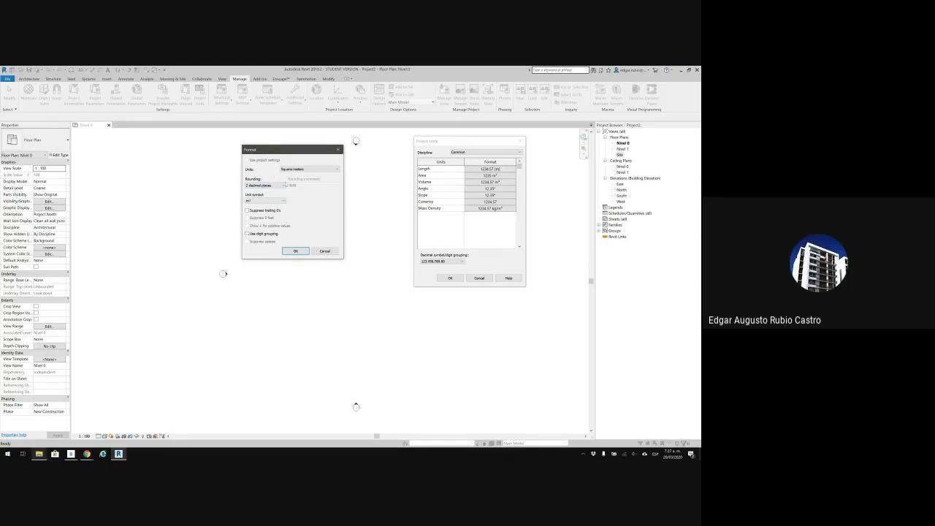
pyautogui.click(296, 250)
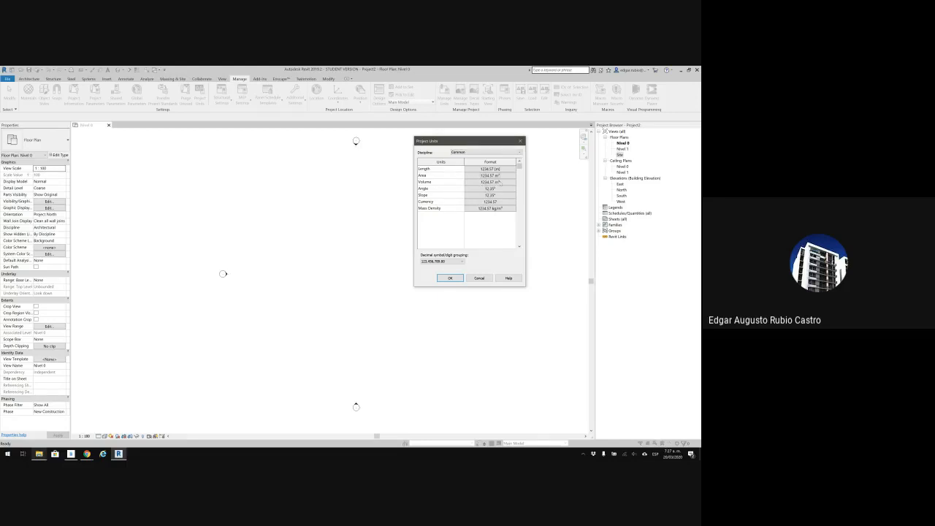
# Check the Angle format without changing it, and set the Slope format to Percentage
pyautogui.click(488, 189)
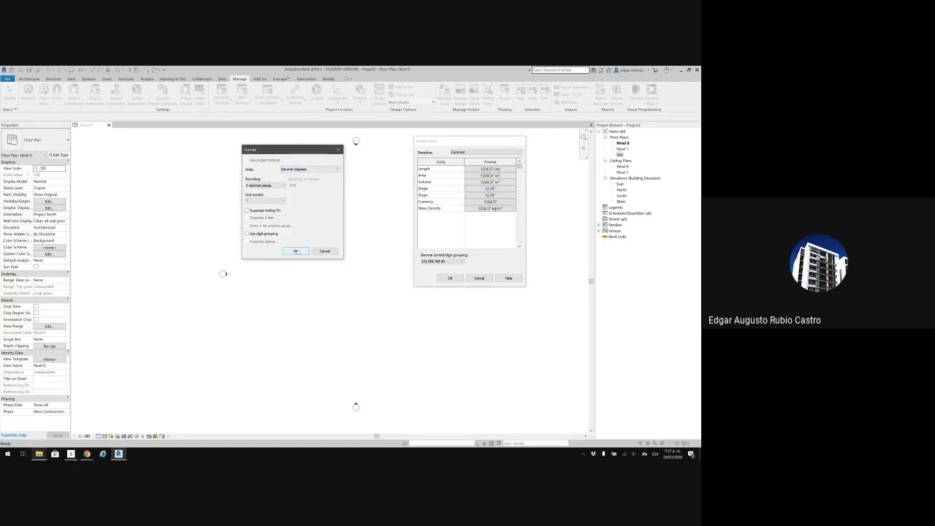
pyautogui.click(324, 251)
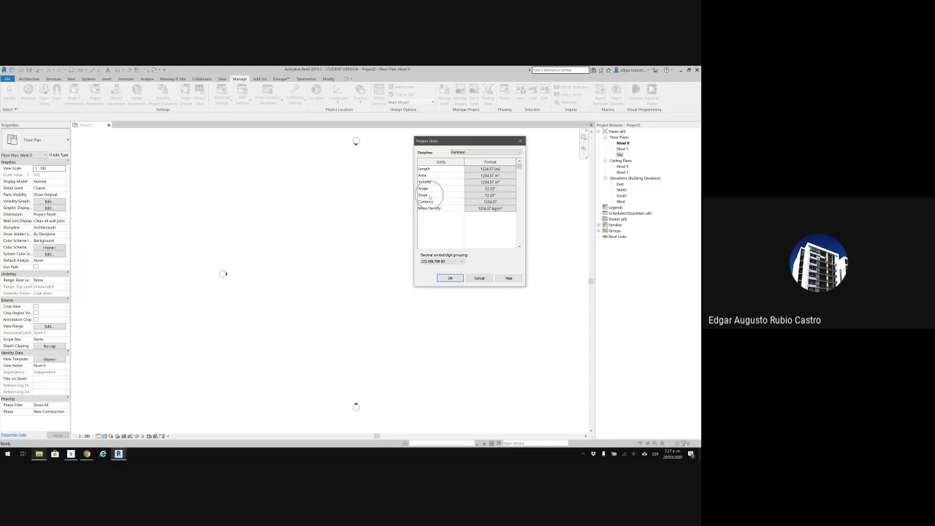
pyautogui.click(480, 195)
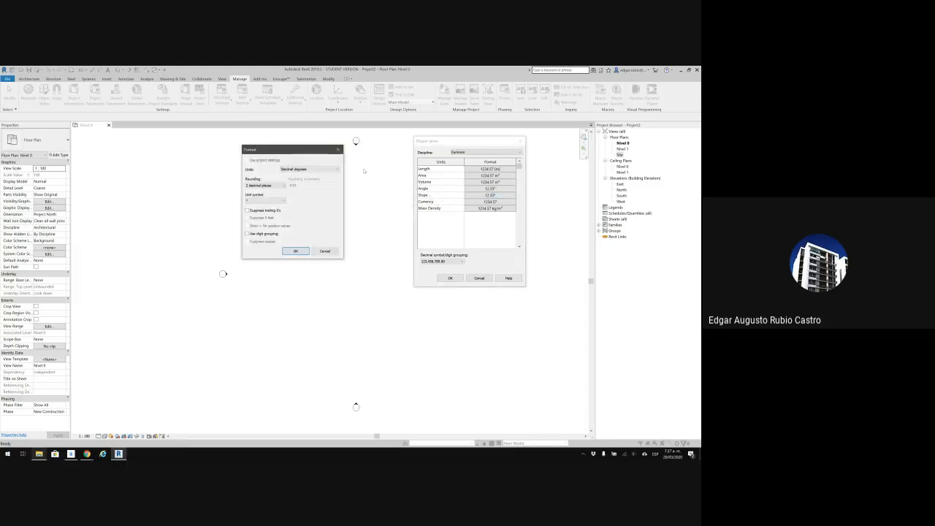
pyautogui.click(330, 168)
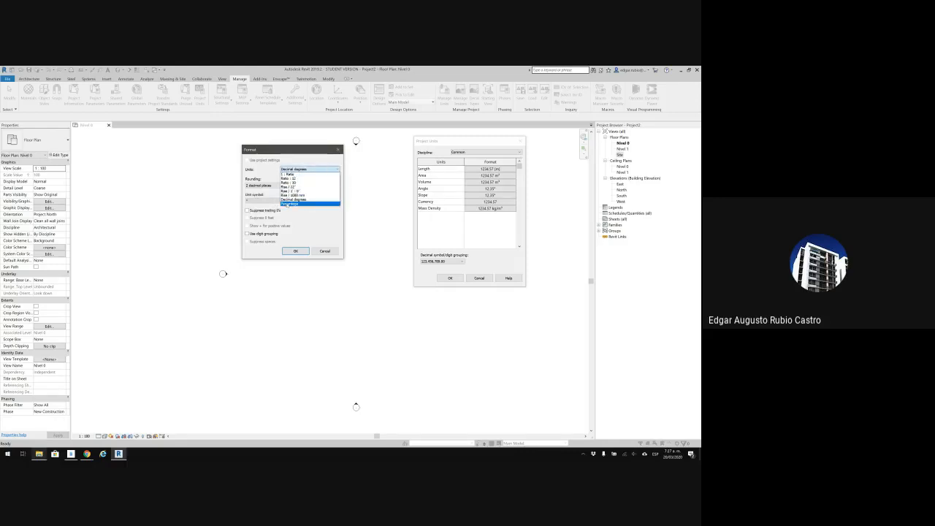
pyautogui.click(292, 203)
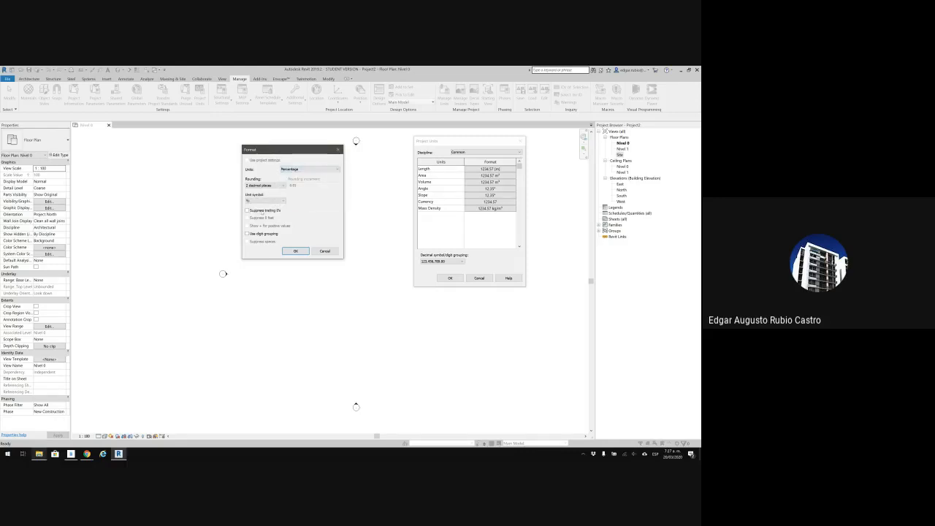
pyautogui.click(307, 169)
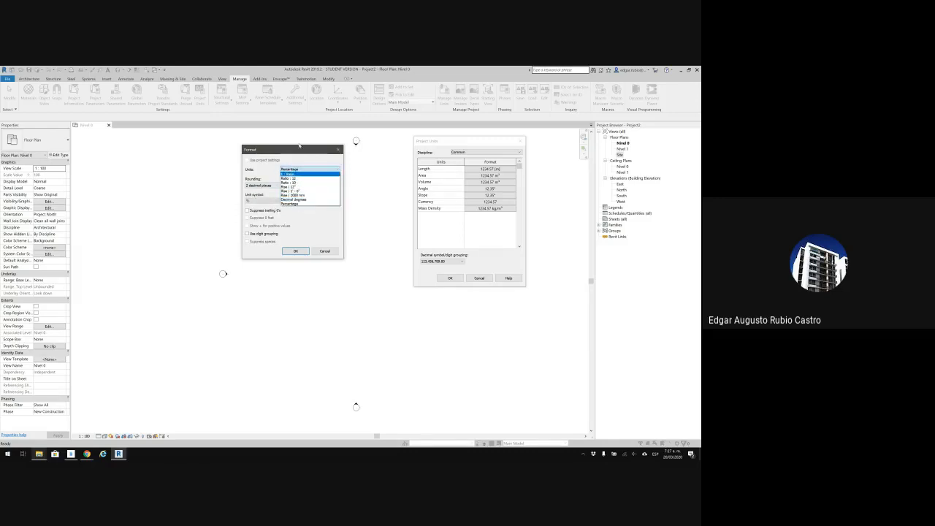
pyautogui.click(299, 150)
pyautogui.moveTo(298, 151); pyautogui.dragTo(389, 203)
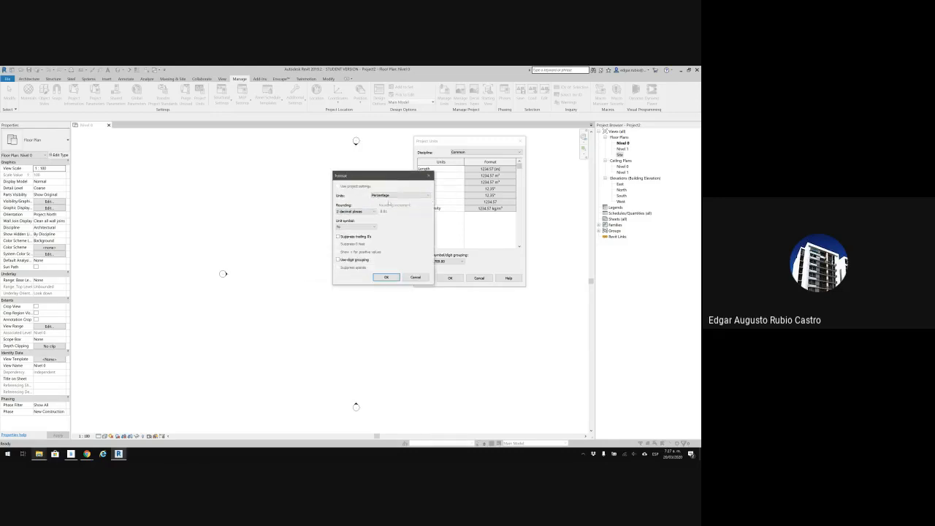
pyautogui.click(386, 277)
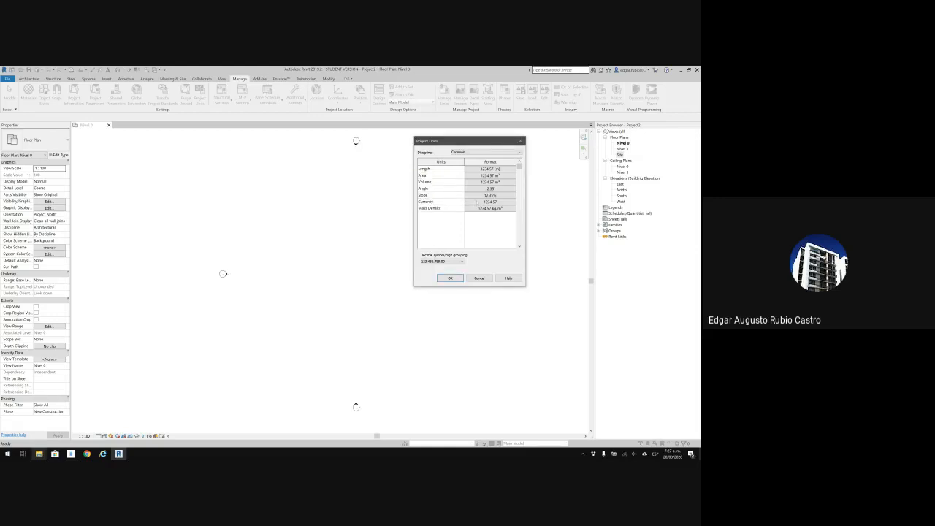
# Set the rounding of the Currency format to the nearest 10
pyautogui.click(479, 201)
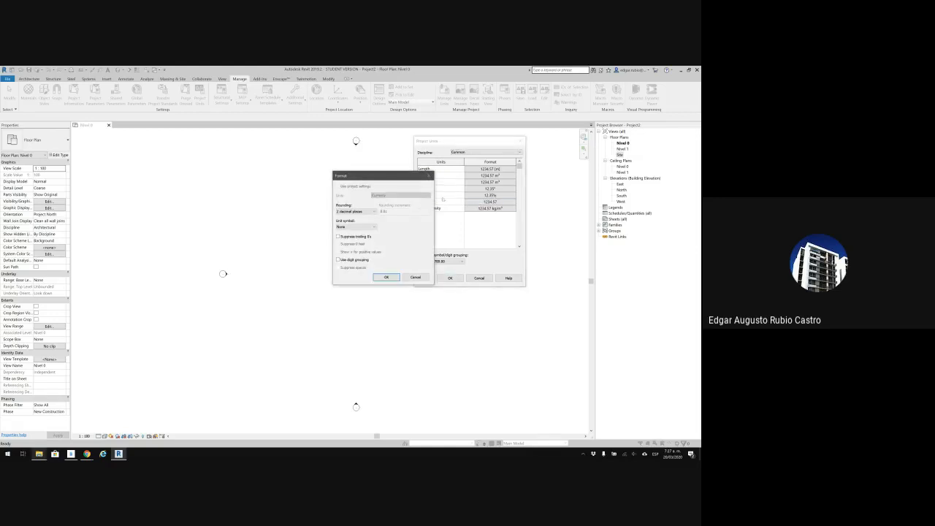
pyautogui.moveTo(395, 178); pyautogui.dragTo(375, 167)
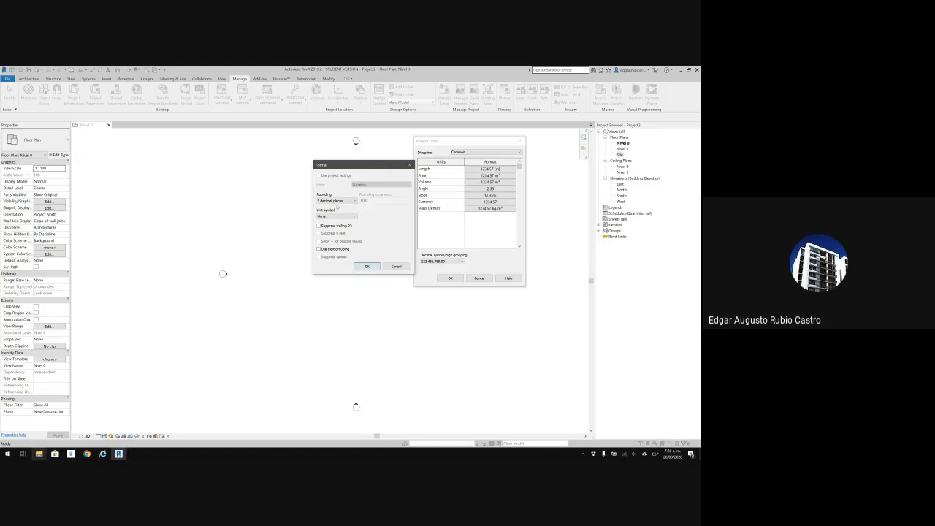
pyautogui.click(340, 202)
pyautogui.click(342, 215)
pyautogui.click(344, 201)
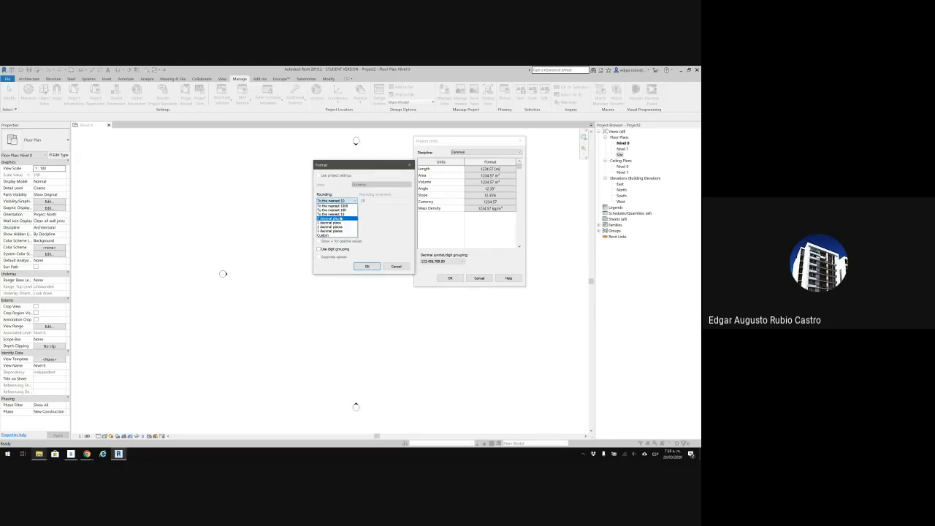
pyautogui.click(340, 219)
pyautogui.click(338, 201)
pyautogui.click(334, 235)
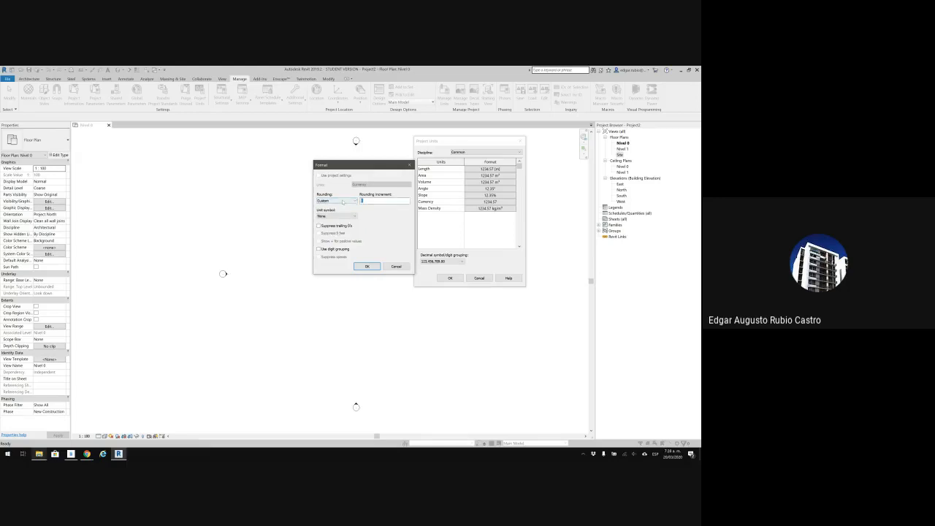
pyautogui.click(343, 202)
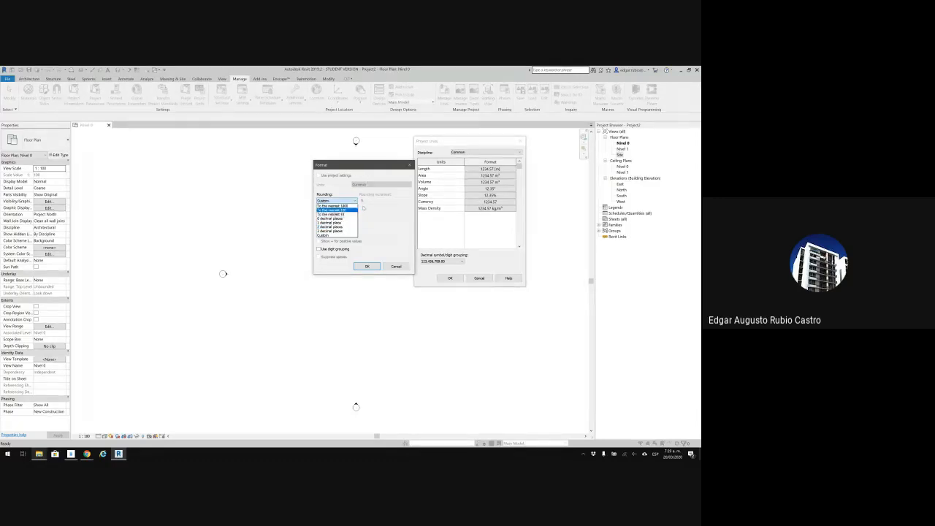
pyautogui.click(335, 213)
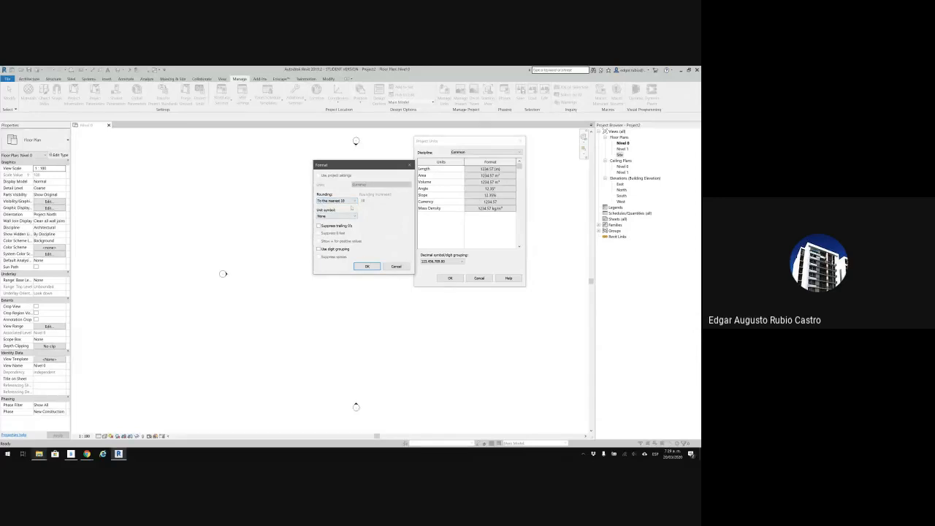
pyautogui.click(368, 267)
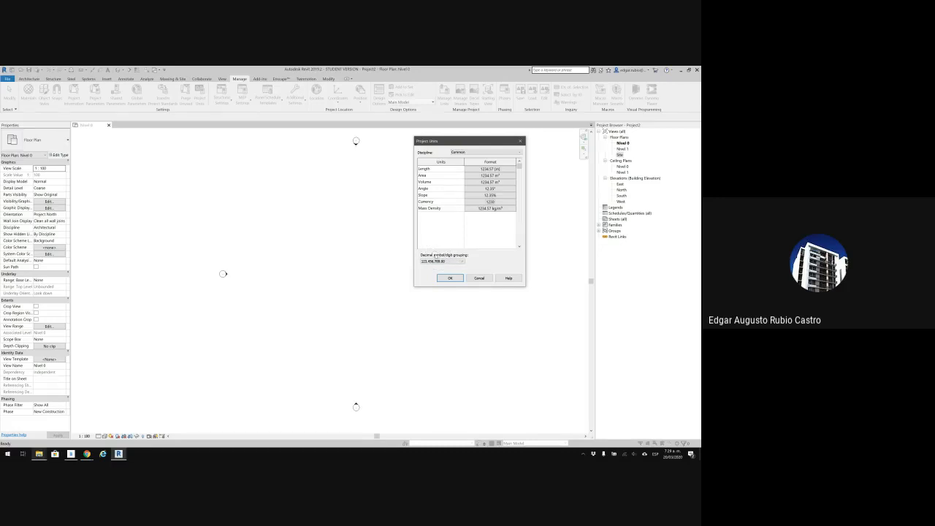
# Choose the 123,456,789.00 digit grouping style, turn on digit grouping for the Length format and apply the project units
pyautogui.click(436, 255)
pyautogui.click(438, 261)
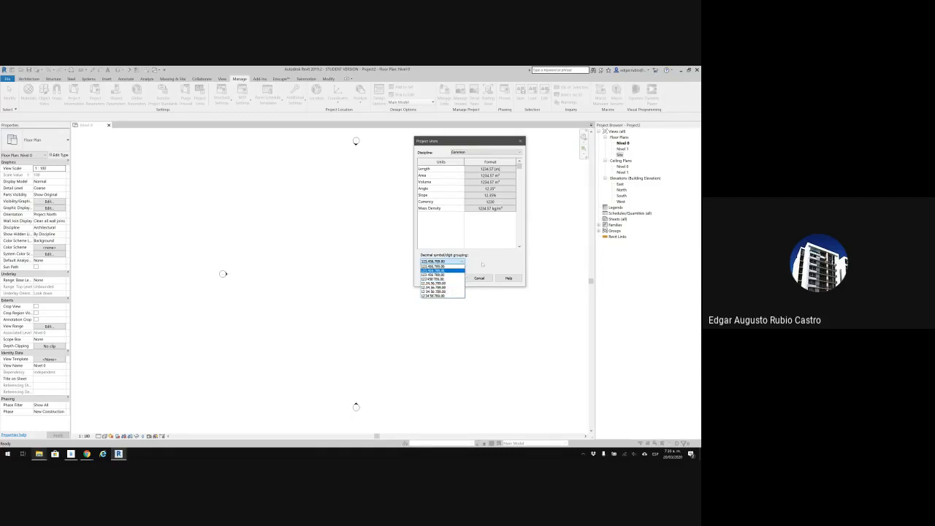
pyautogui.click(455, 270)
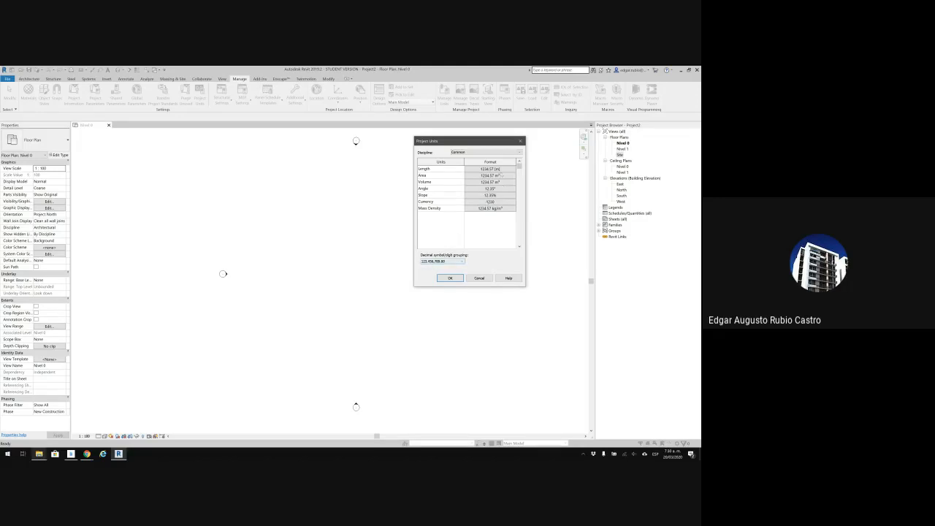
pyautogui.click(496, 168)
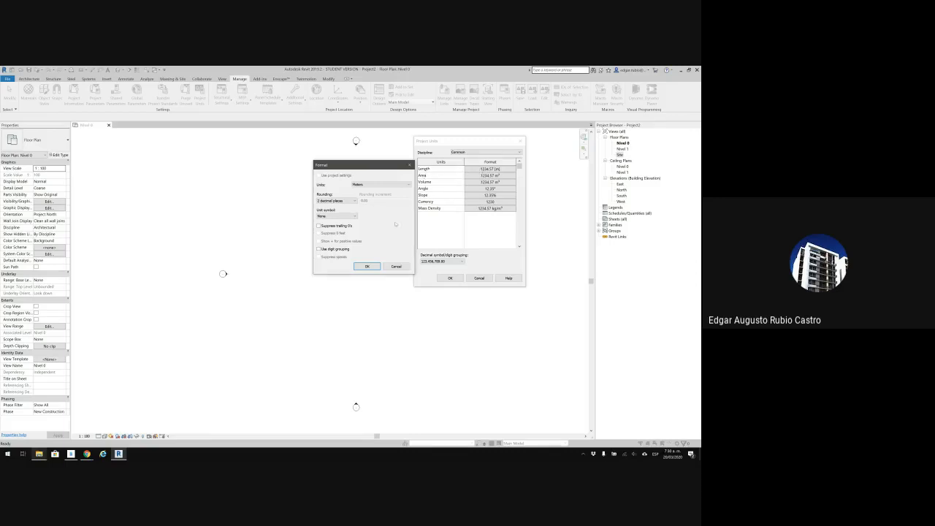
pyautogui.click(318, 249)
pyautogui.click(367, 266)
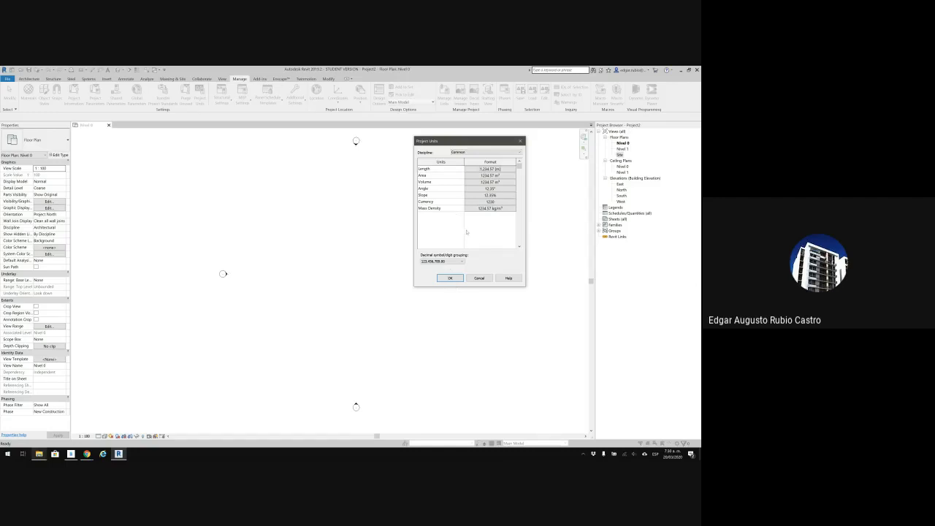
pyautogui.click(451, 278)
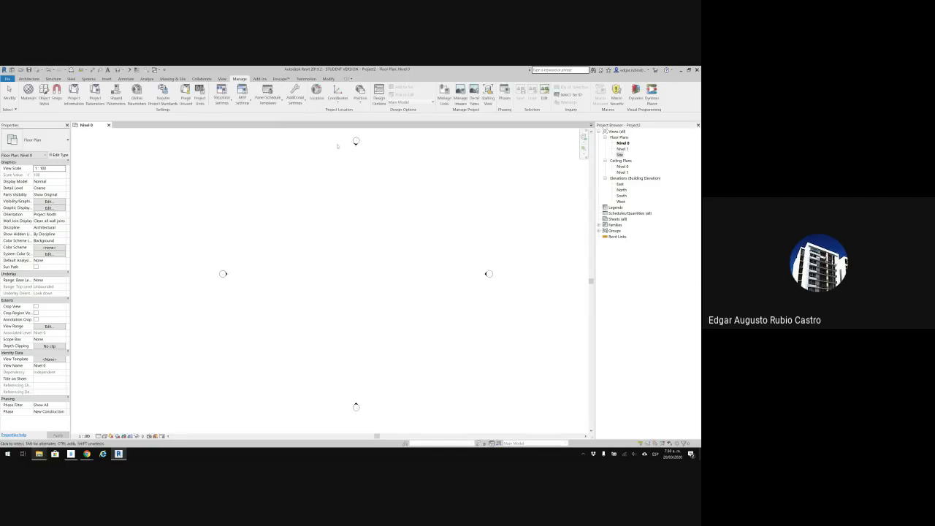
# Reopen the project units, set the Currency unit symbol to $ and apply the change
pyautogui.click(200, 95)
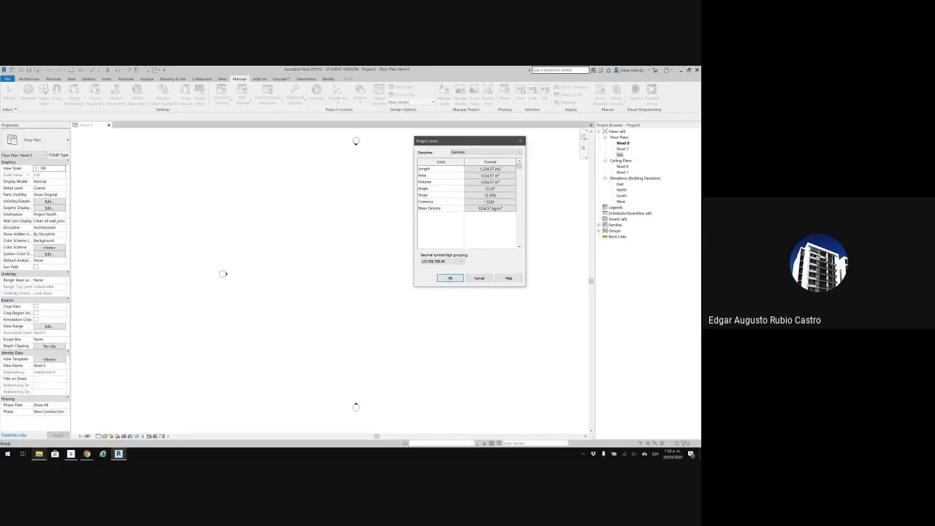
pyautogui.click(485, 202)
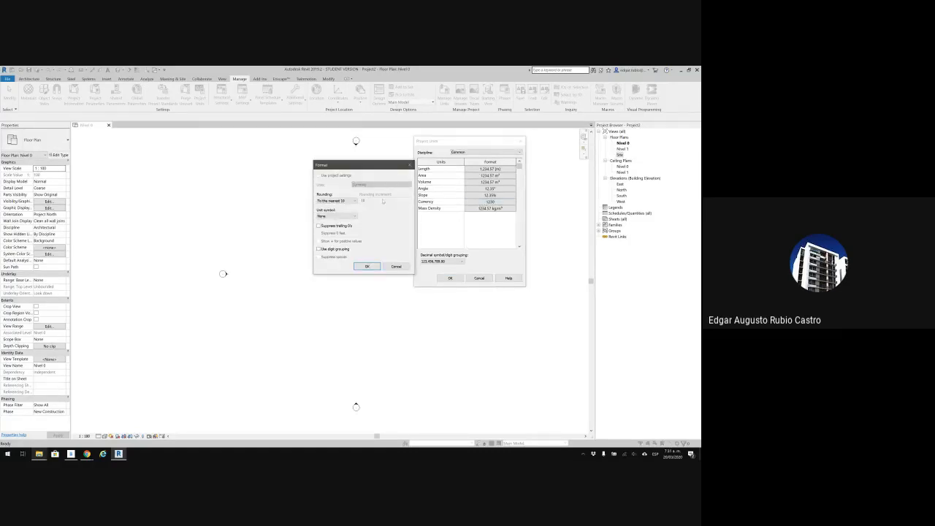
pyautogui.click(343, 217)
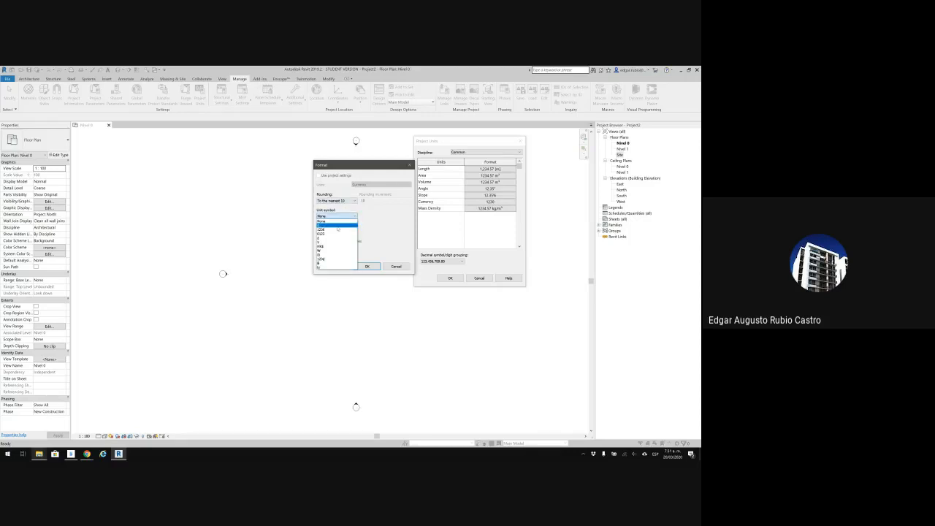
pyautogui.click(333, 222)
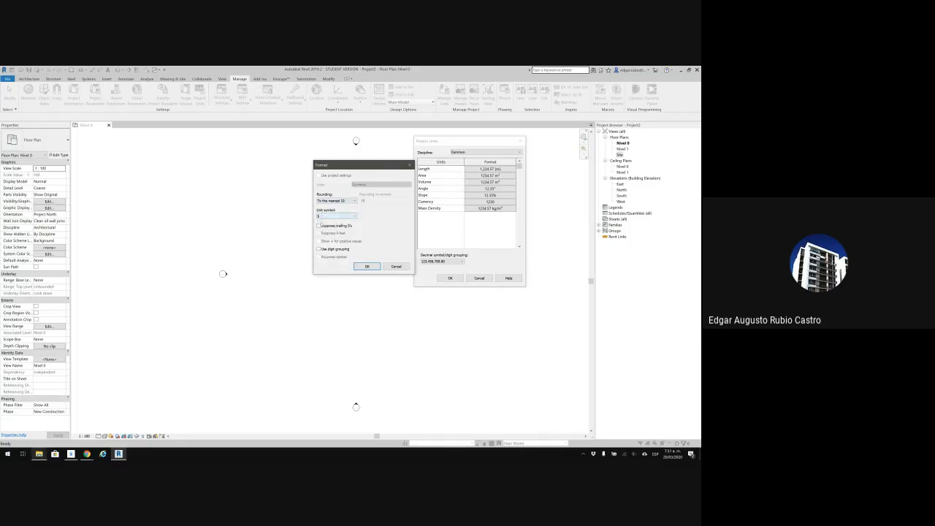
pyautogui.click(366, 266)
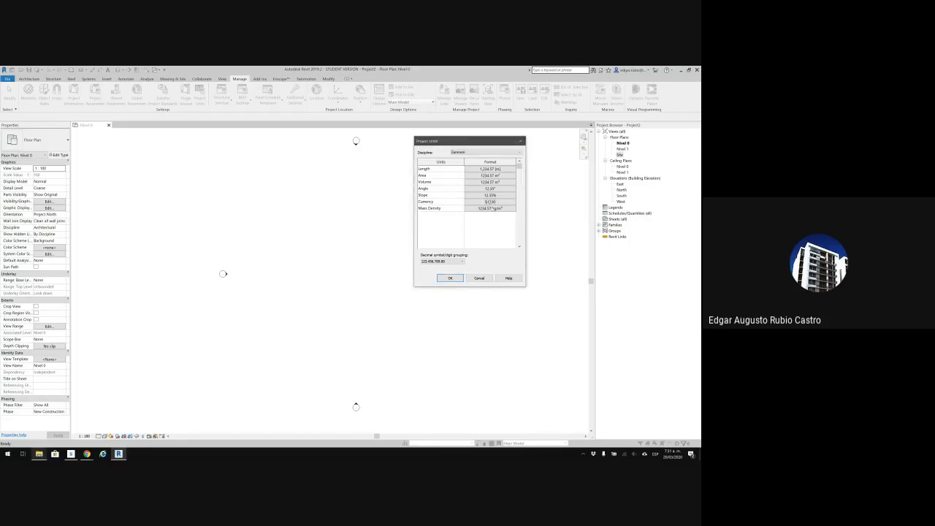
pyautogui.click(451, 278)
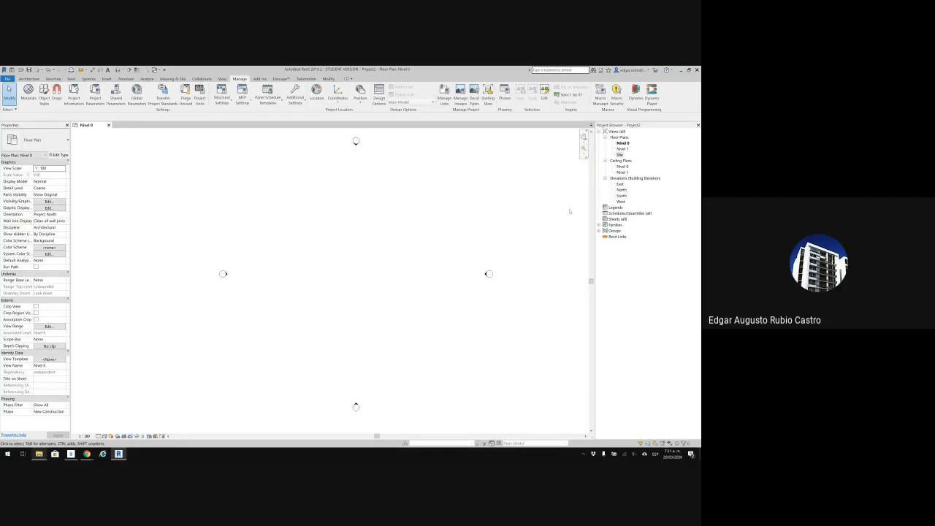
# Collapse the ceiling plans in the project tree and draw a vertical grid line near the middle of the Nivel 0 plan
pyautogui.click(605, 160)
pyautogui.click(620, 154)
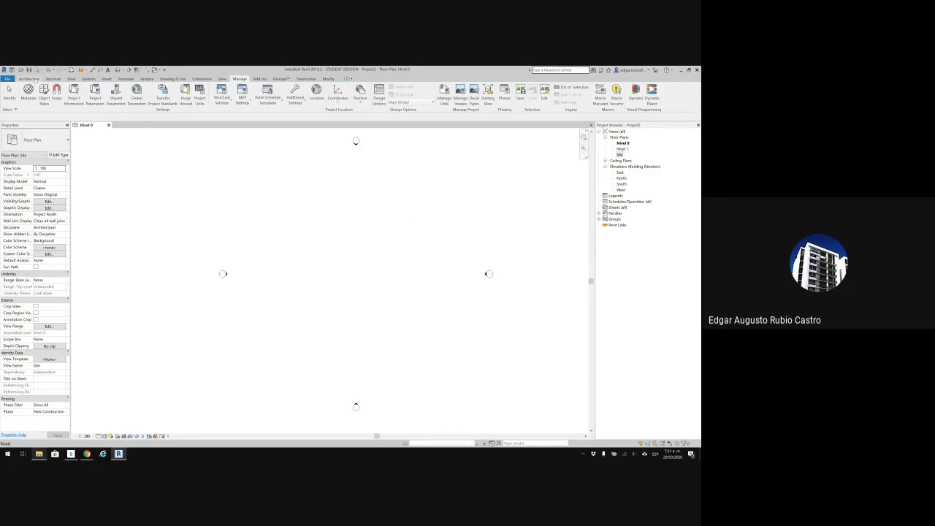
pyautogui.click(29, 79)
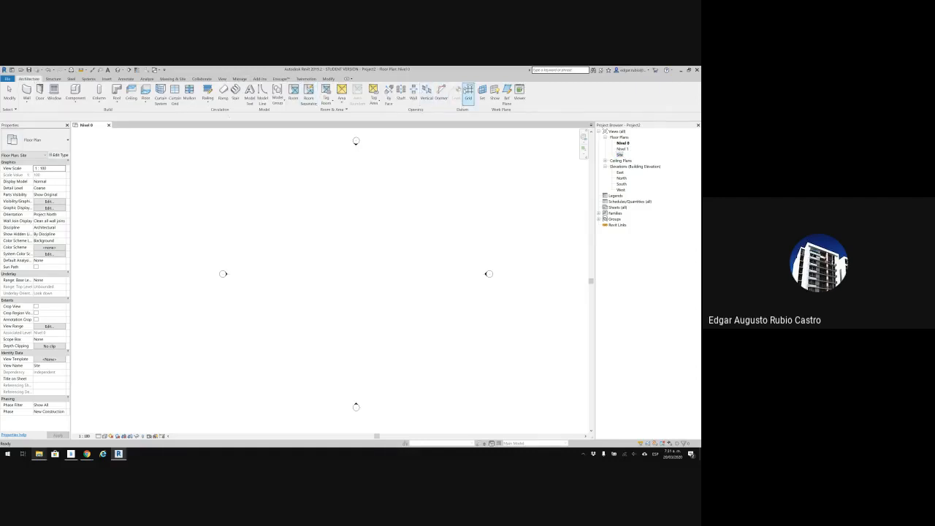
pyautogui.click(338, 312)
pyautogui.click(338, 235)
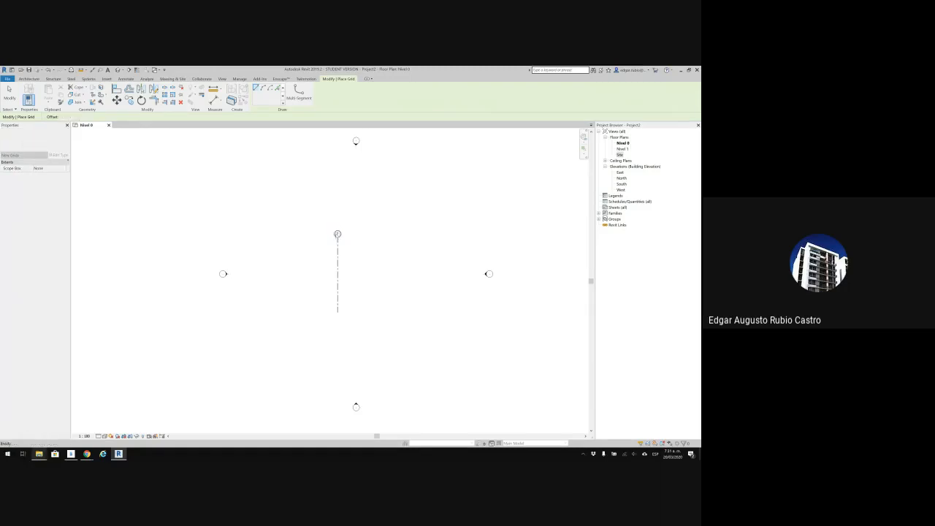
pyautogui.press('Escape')
pyautogui.press('Escape')
# Rename the new grid line as 1
pyautogui.click(337, 234)
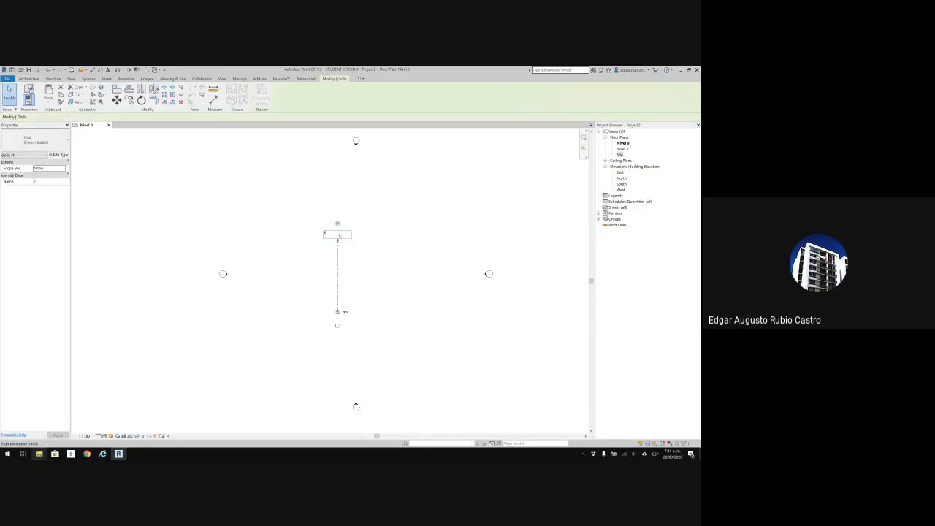
pyautogui.press('Return')
pyautogui.click(359, 290)
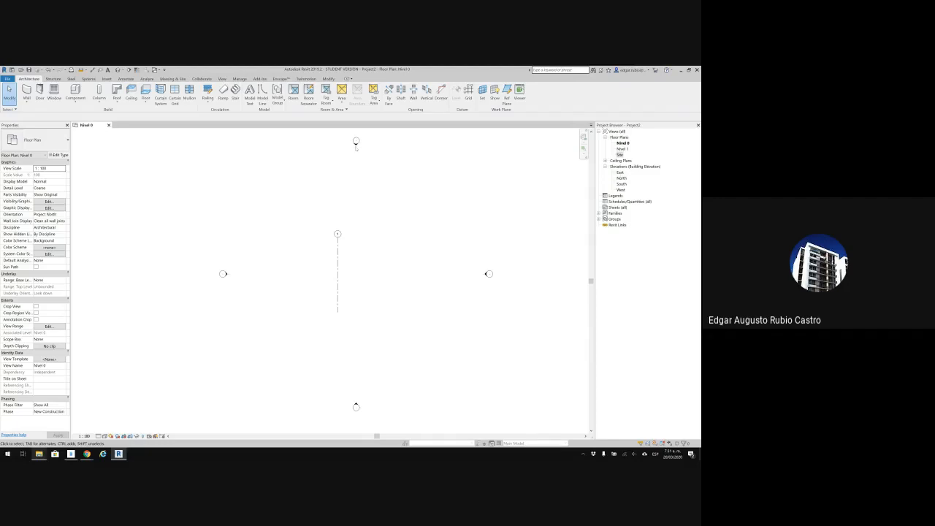
# Open the South elevation with the levels and grid line in view
pyautogui.doubleClick(621, 184)
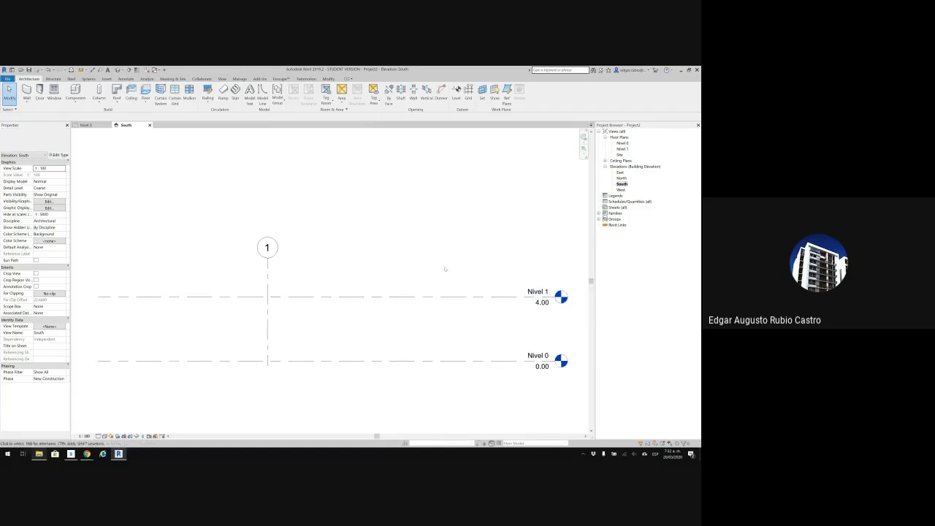
pyautogui.scroll(-2, 372, 285)
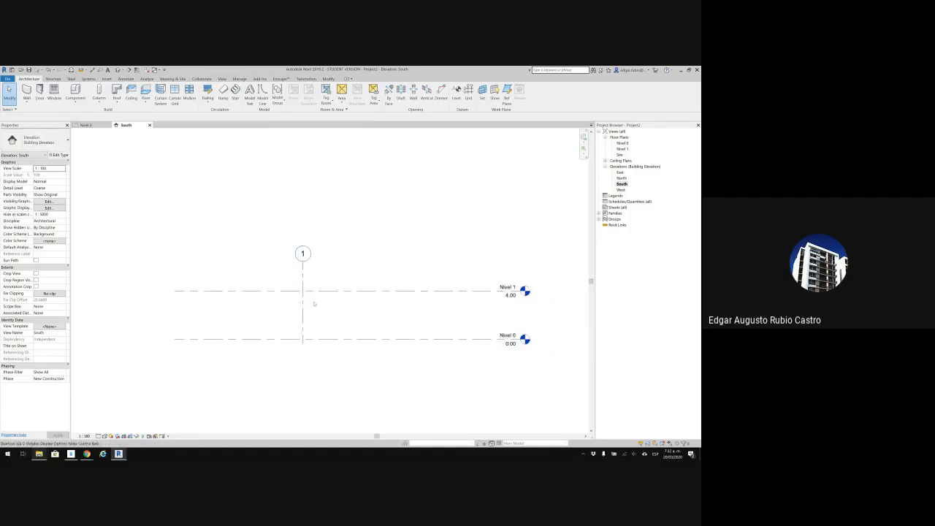
pyautogui.press('g')
pyautogui.press('r')
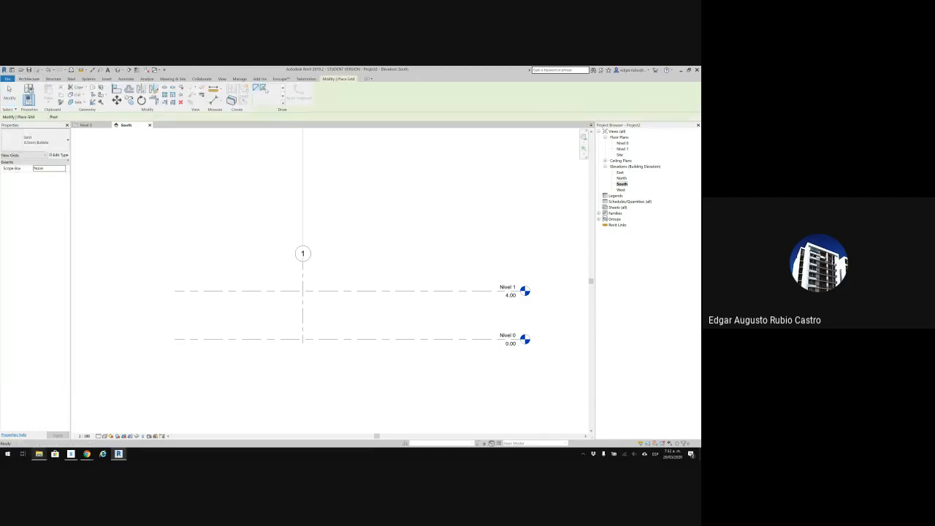
pyautogui.click(265, 89)
pyautogui.doubleClick(67, 117)
pyautogui.write('4')
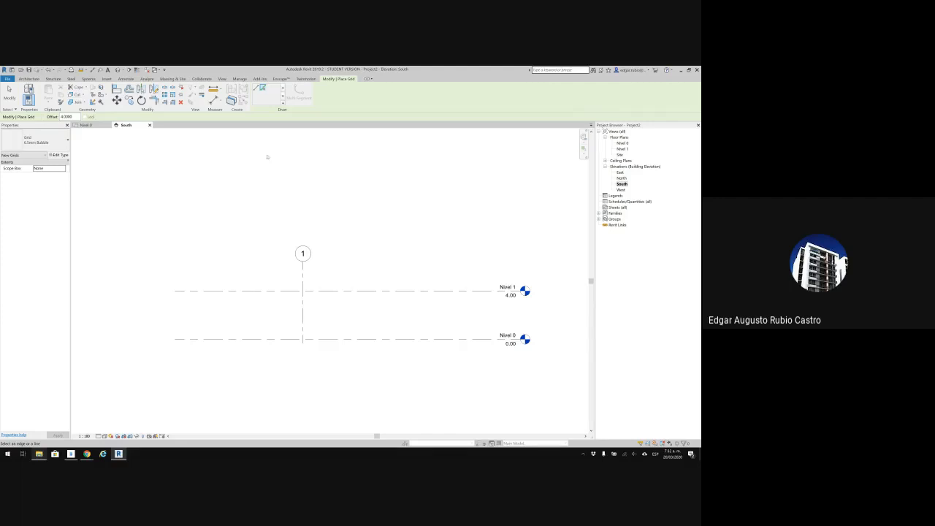
pyautogui.press('Escape')
pyautogui.press('Escape')
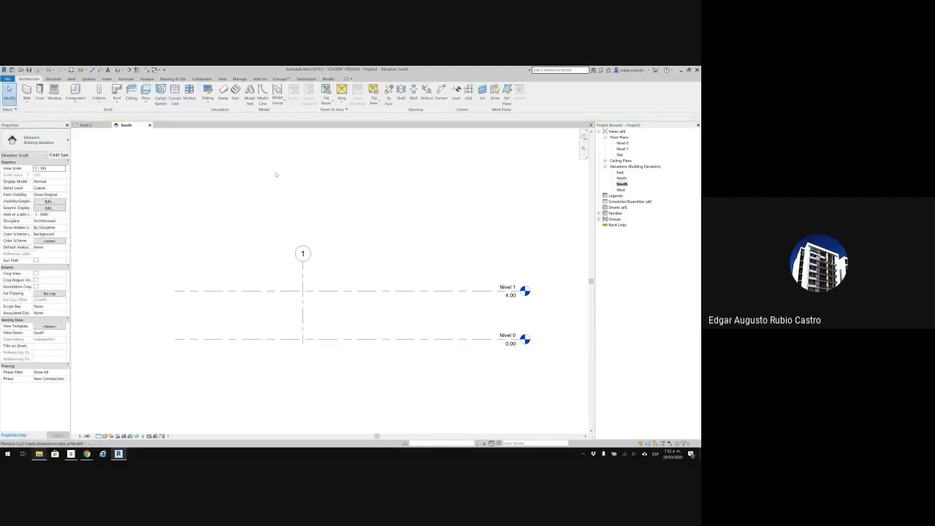
# Create a level with plan views 4 m above Nivel 1 by picking the Nivel 1 line with an offset
pyautogui.press('l')
pyautogui.press('l')
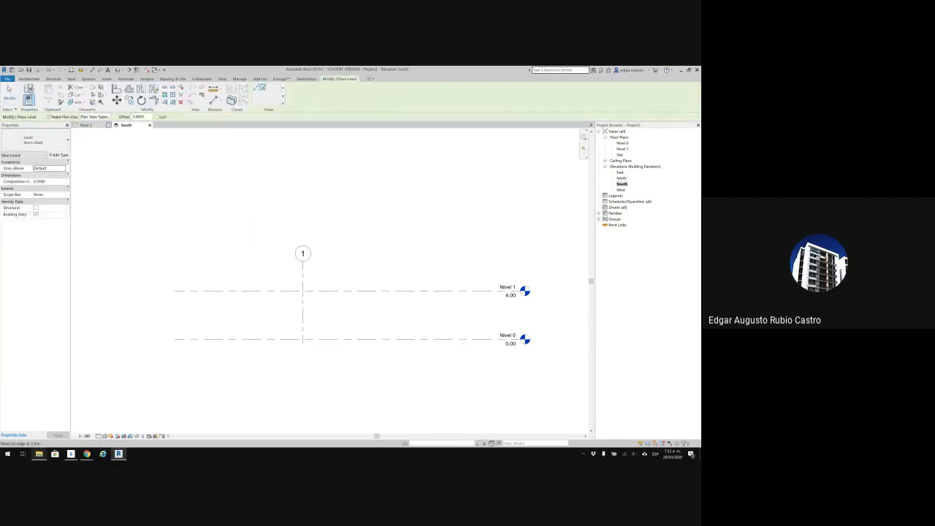
pyautogui.doubleClick(138, 117)
pyautogui.write('4')
pyautogui.press('Return')
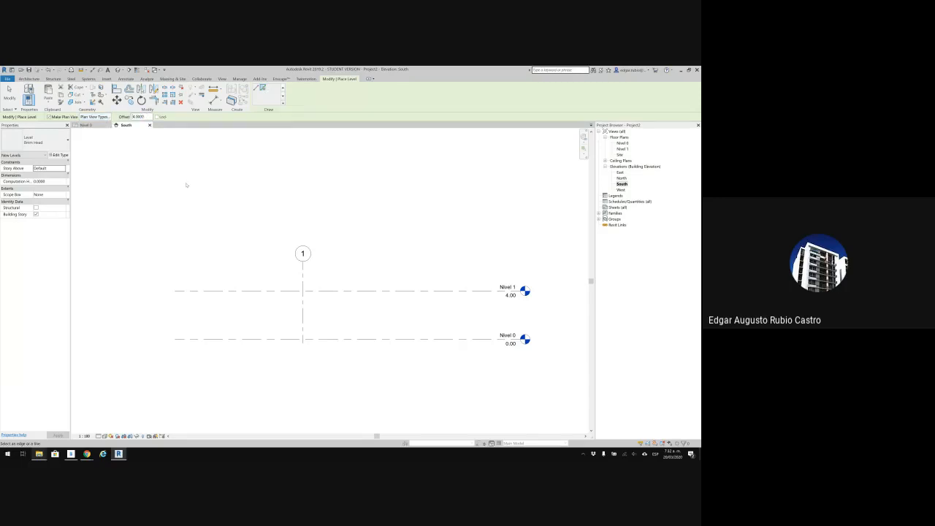
pyautogui.click(213, 290)
pyautogui.press('Escape')
pyautogui.press('Escape')
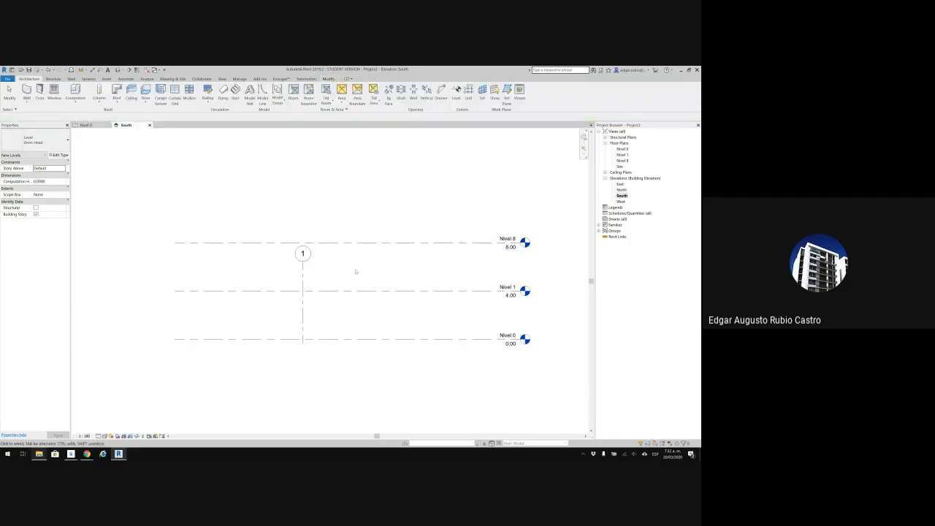
# Look at the Nivel 1 floor plan and return to the South elevation
pyautogui.moveTo(398, 281); pyautogui.dragTo(387, 259, button='middle')
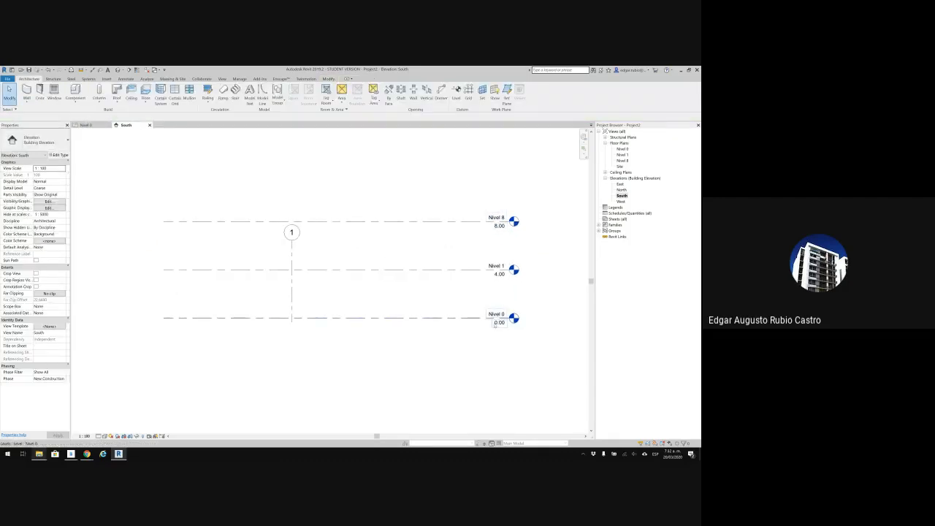
pyautogui.moveTo(456, 320); pyautogui.dragTo(456, 334, button='middle')
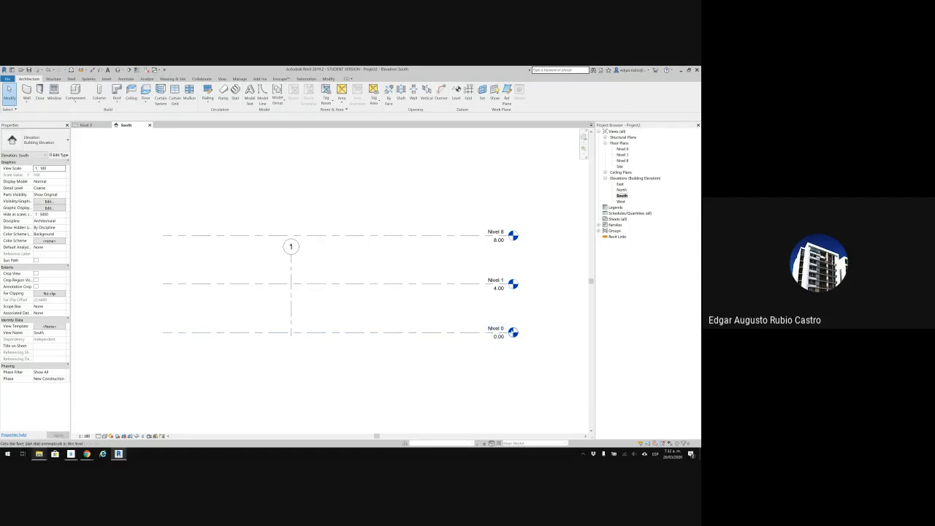
pyautogui.doubleClick(623, 150)
pyautogui.doubleClick(622, 155)
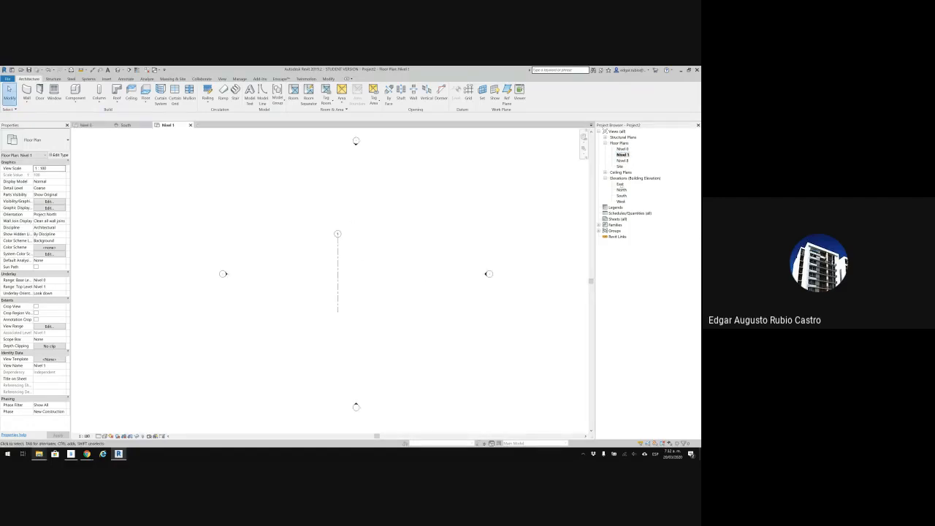
pyautogui.doubleClick(621, 196)
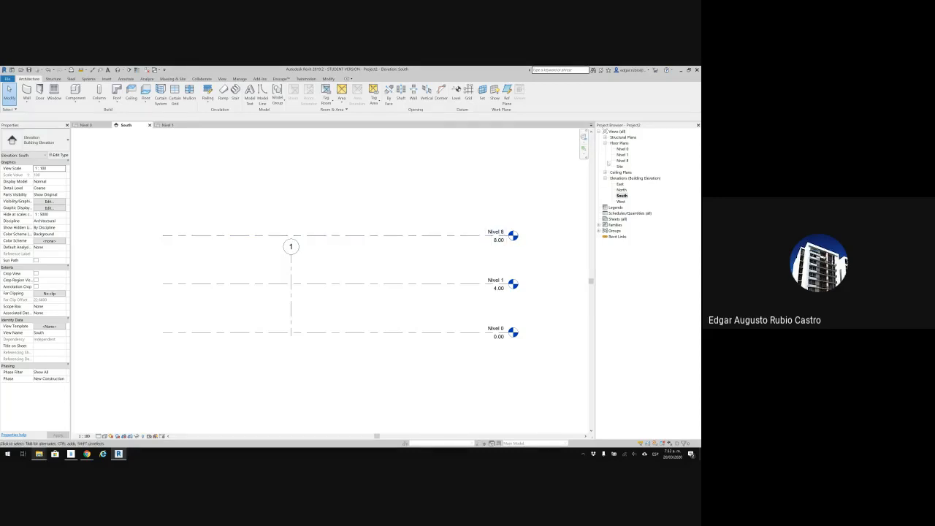
# Extend grid line 1 above the Nivel 8 line in the South elevation and check it in the Nivel 8 floor plan
pyautogui.doubleClick(622, 161)
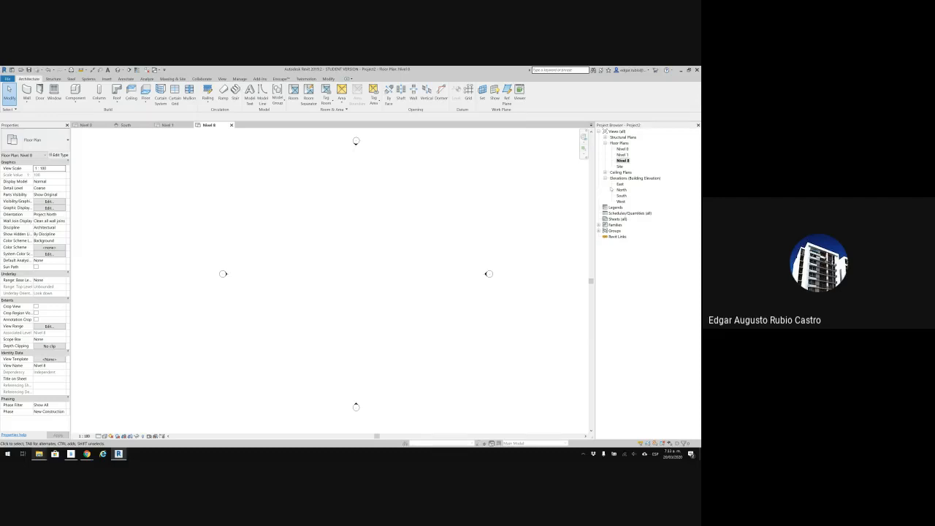
pyautogui.doubleClick(620, 195)
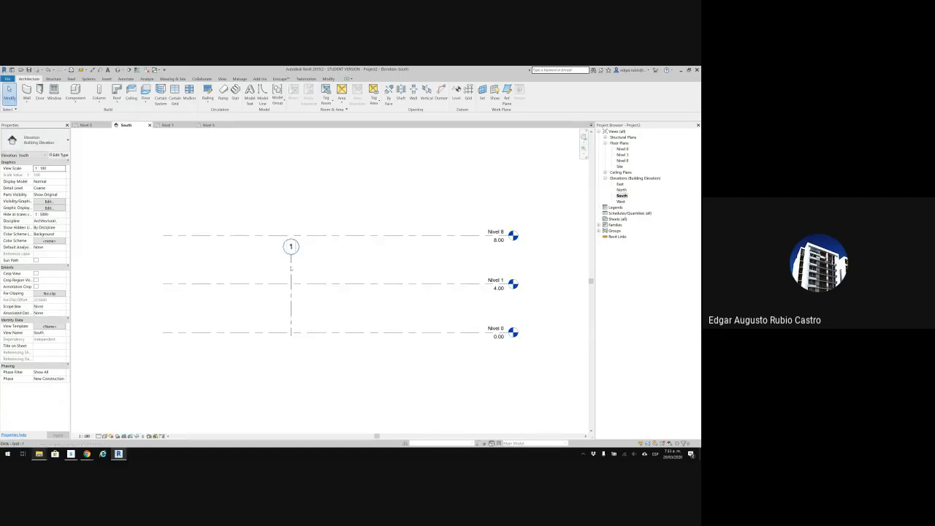
pyautogui.click(291, 252)
pyautogui.moveTo(291, 253); pyautogui.dragTo(291, 223)
pyautogui.doubleClick(622, 160)
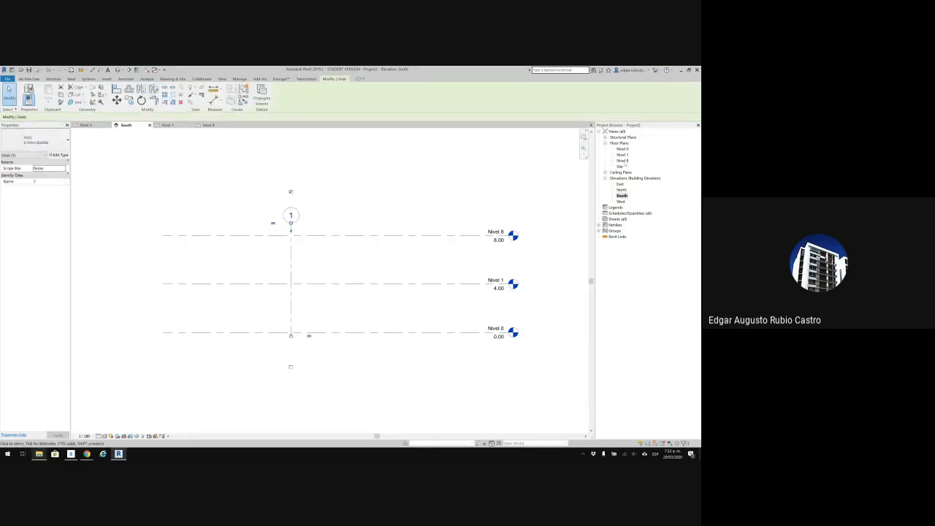
pyautogui.click(321, 283)
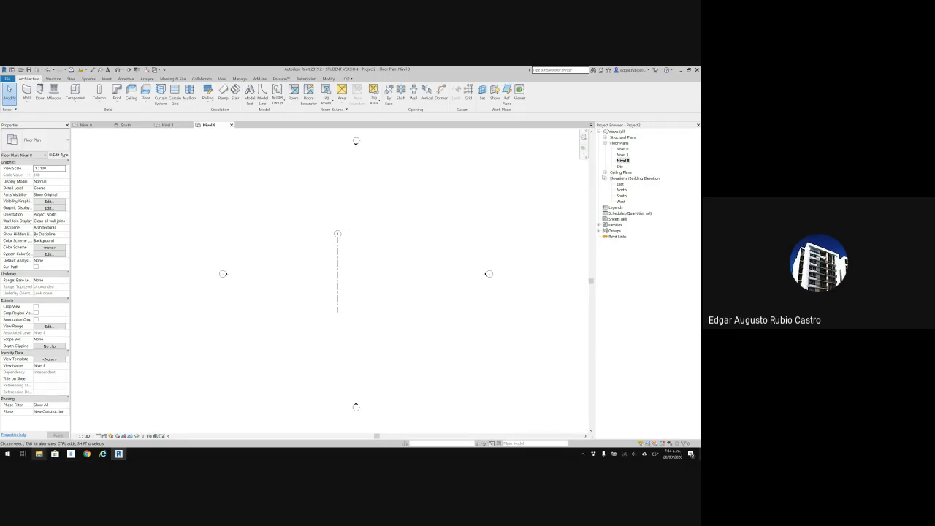
# Undo the recent level and grid edits until only the Nivel 0 and Nivel 1 lines remain in the South elevation
pyautogui.hotkey('ctrl', 'z')
pyautogui.hotkey('ctrl', 'z')
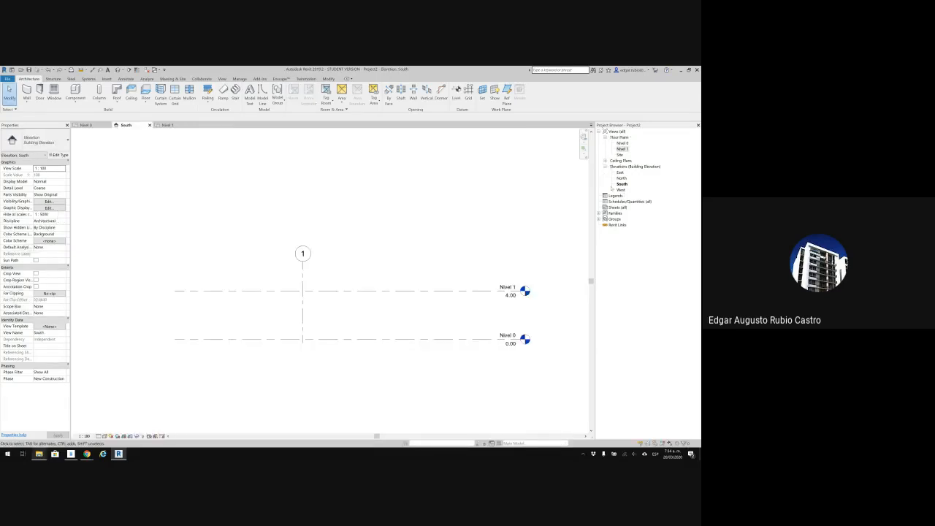
pyautogui.hotkey('ctrl', 'z')
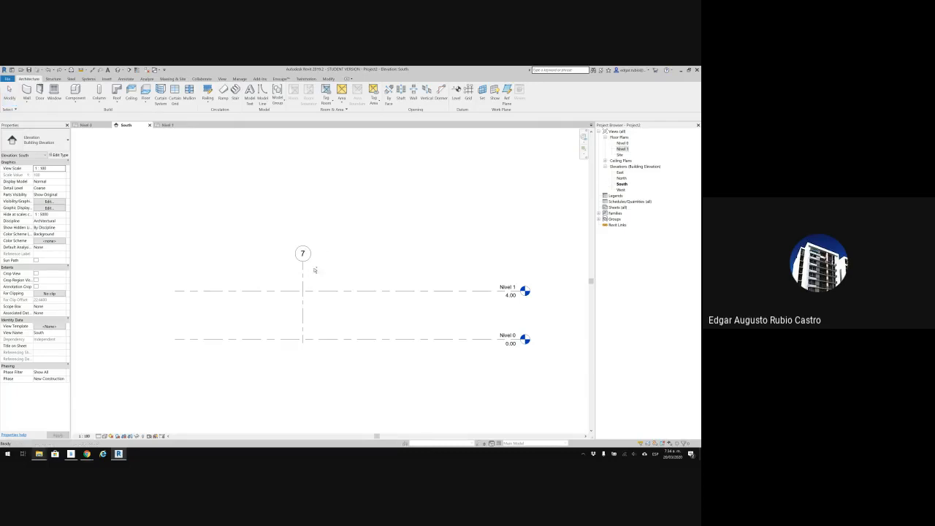
pyautogui.hotkey('ctrl', 'z')
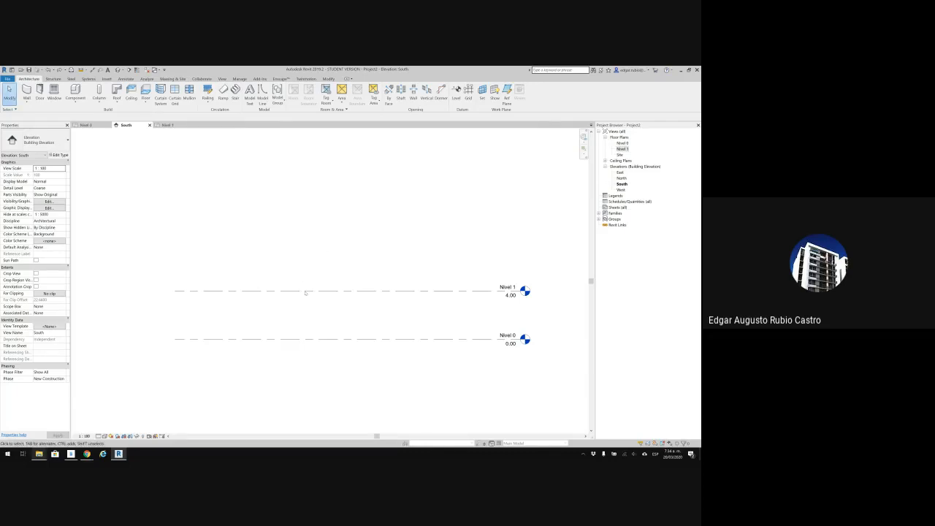
pyautogui.moveTo(309, 260); pyautogui.dragTo(308, 266, button='middle')
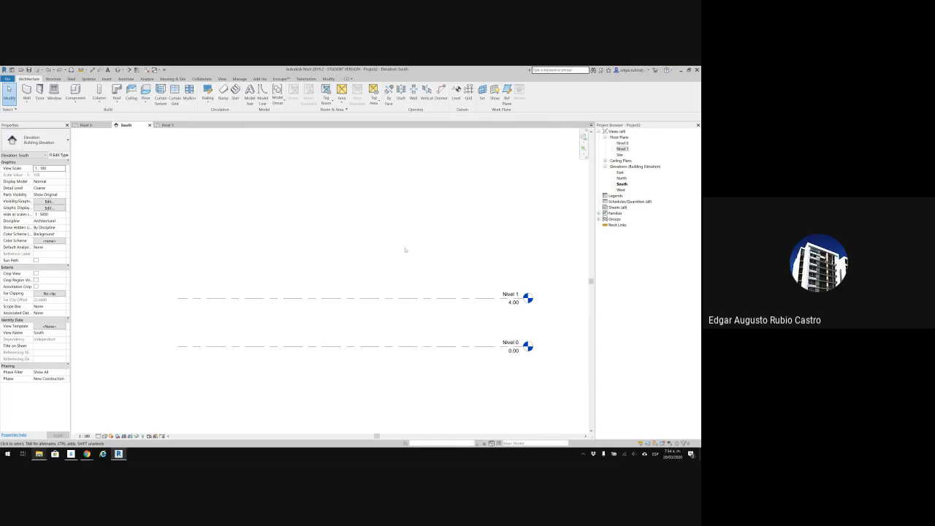
# Look at the East elevation and return to the South elevation
pyautogui.click(476, 298)
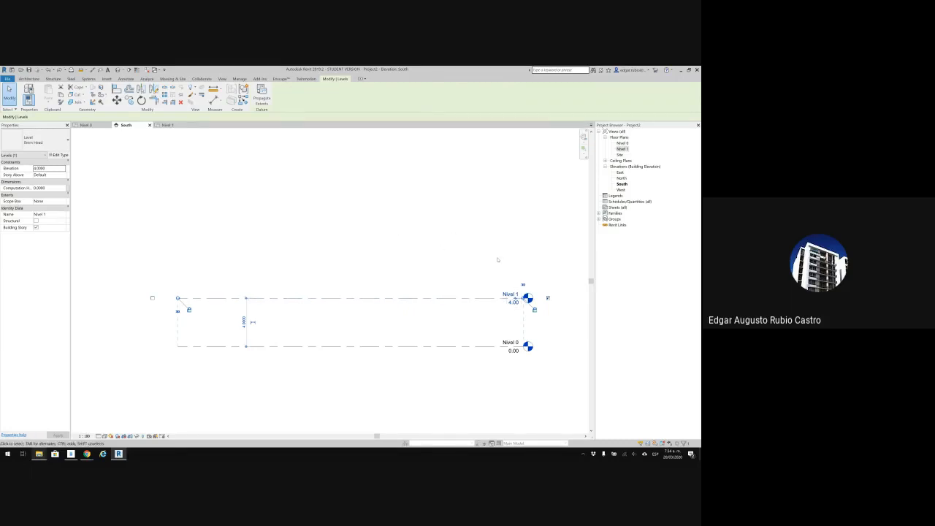
pyautogui.click(417, 238)
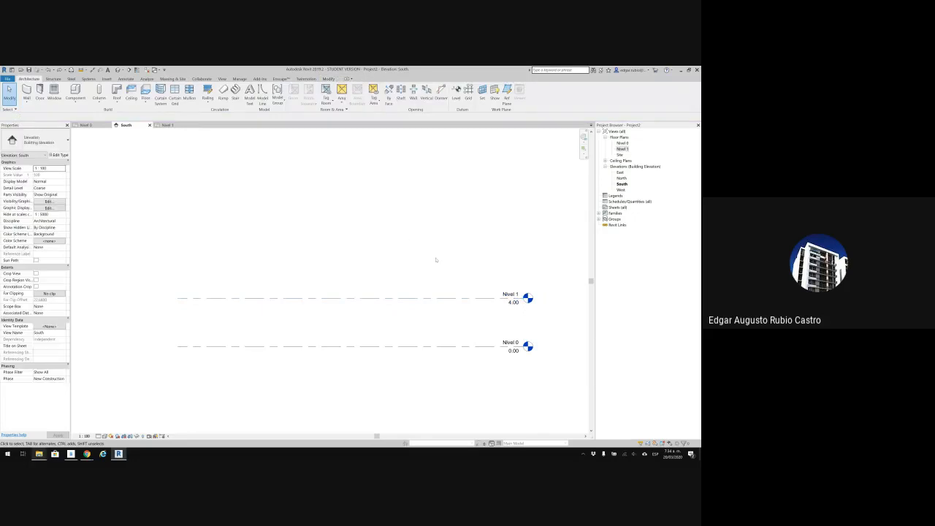
pyautogui.moveTo(436, 261); pyautogui.dragTo(428, 273, button='middle')
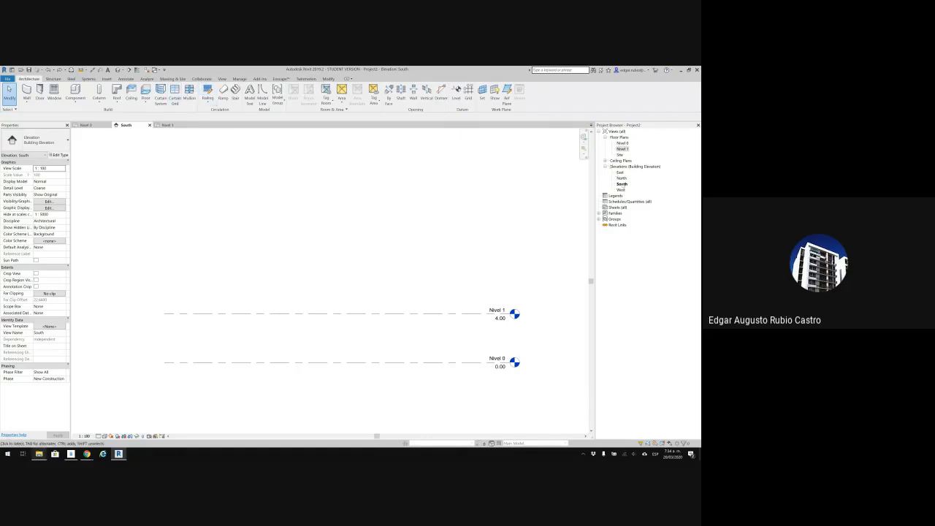
pyautogui.doubleClick(620, 172)
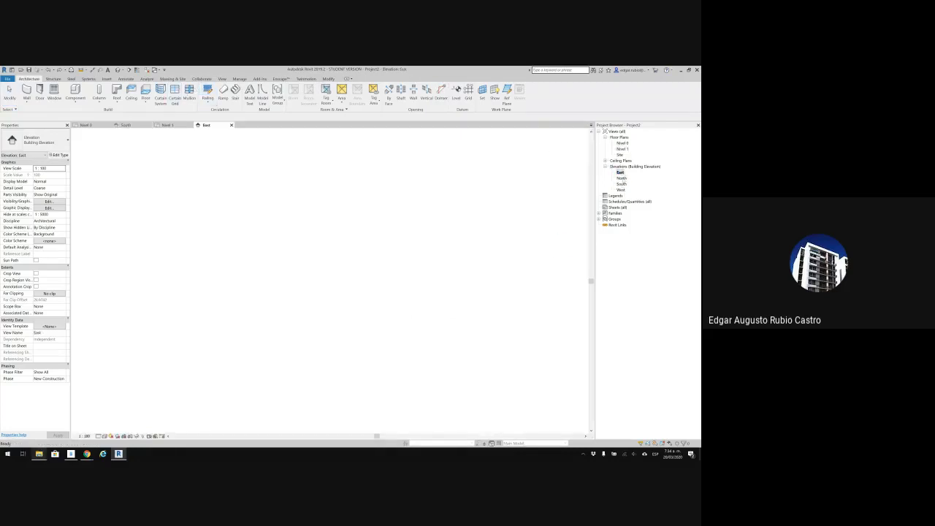
pyautogui.doubleClick(622, 184)
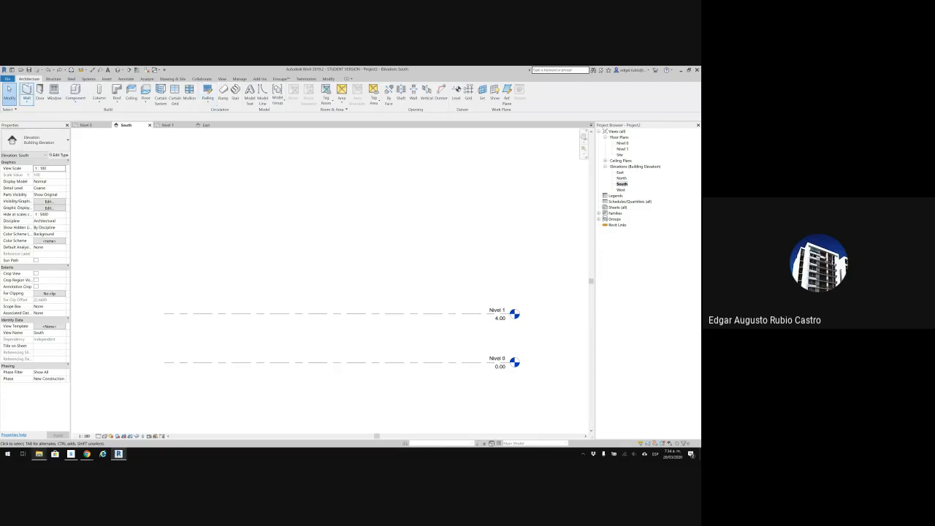
# Detach the Datum tool group from the Architecture ribbon and return it to its original place
pyautogui.click(52, 79)
pyautogui.click(89, 79)
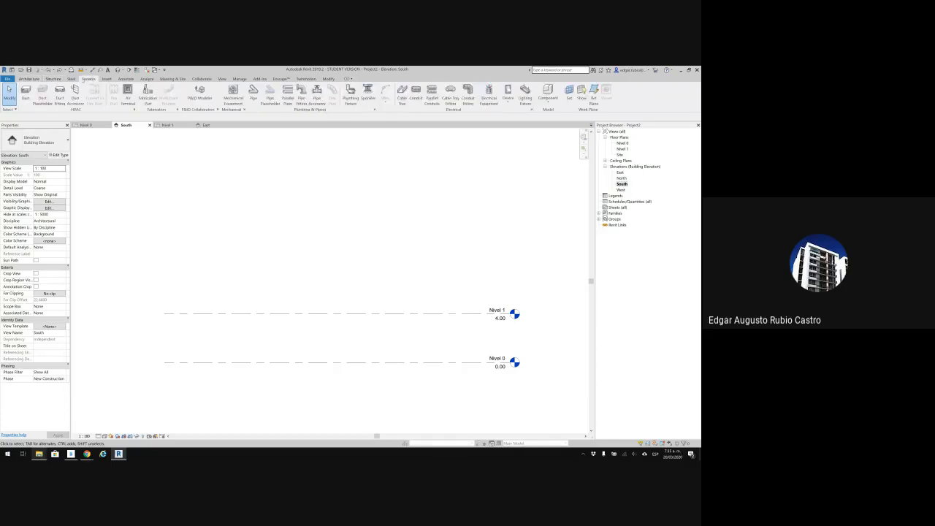
pyautogui.click(29, 79)
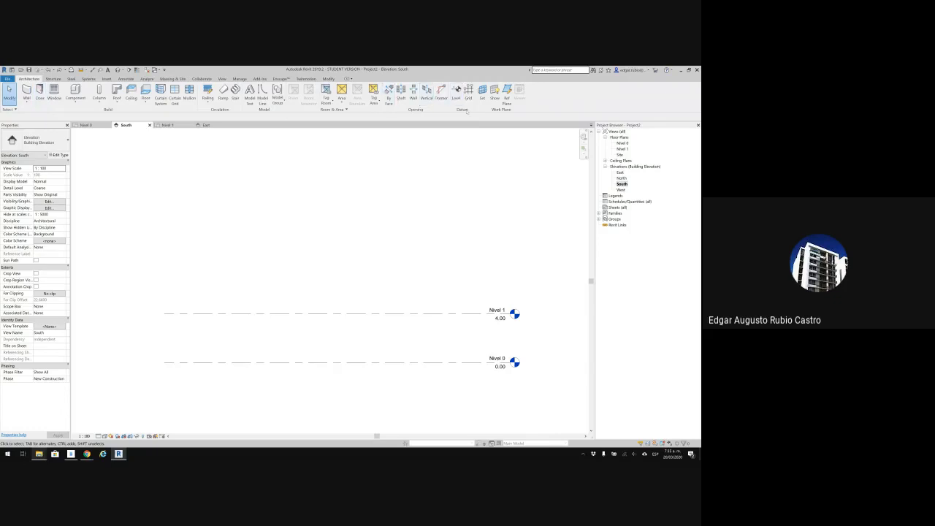
pyautogui.moveTo(463, 108); pyautogui.dragTo(449, 187)
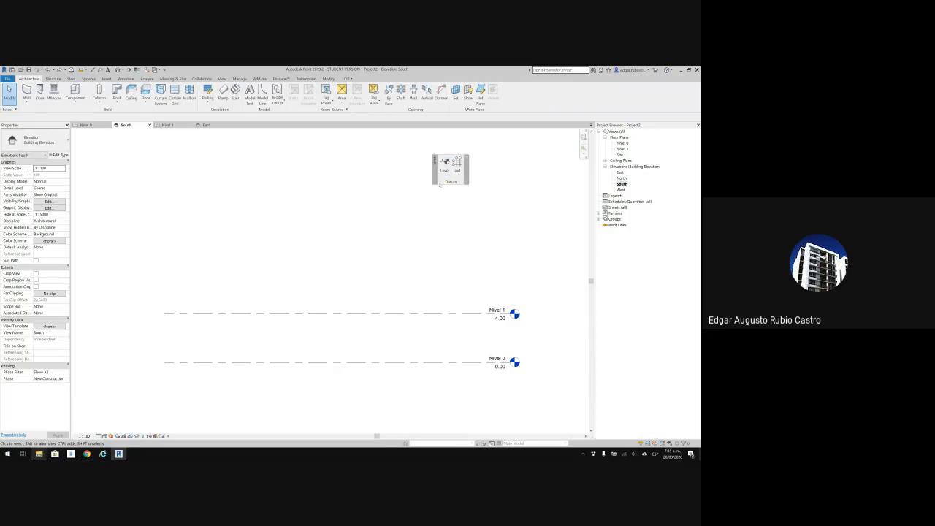
pyautogui.moveTo(437, 175); pyautogui.dragTo(460, 102)
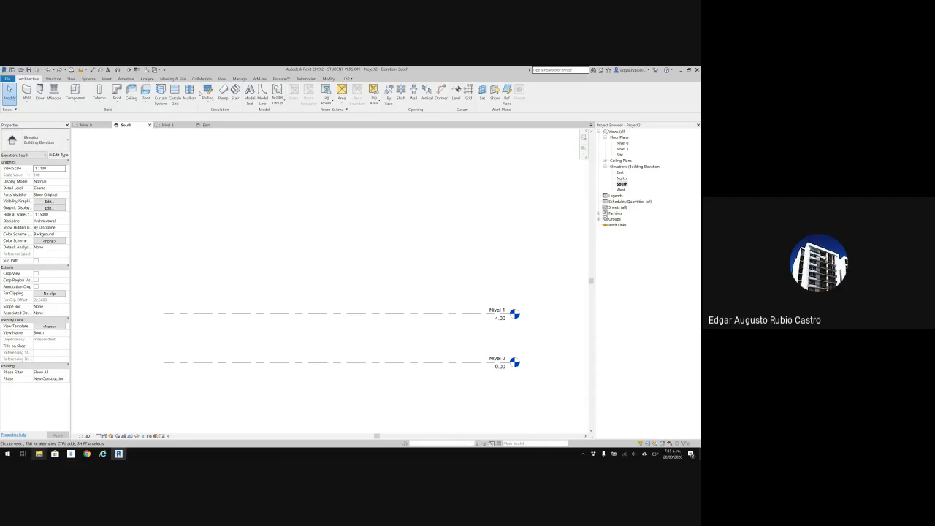
# Detach the Model Site tool group, view its Site Settings without changes, and return the group to the ribbon
pyautogui.click(172, 79)
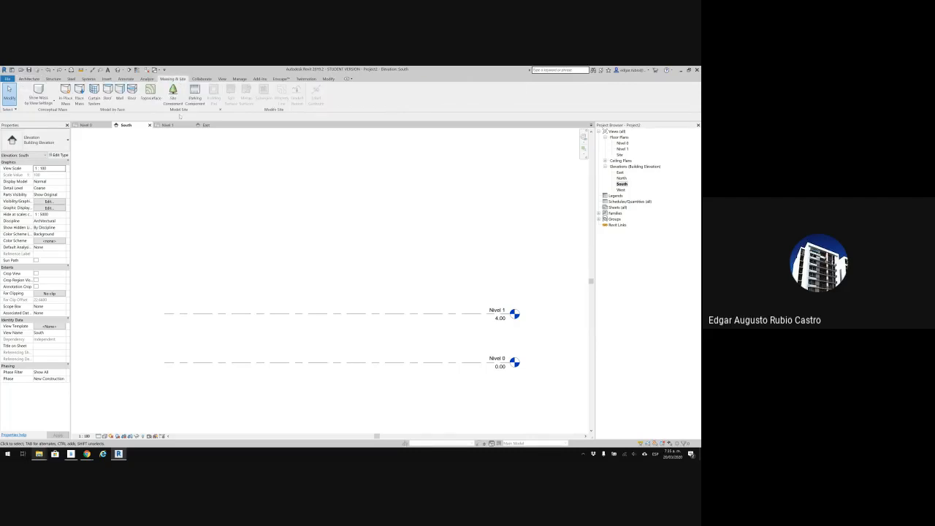
pyautogui.moveTo(173, 109); pyautogui.dragTo(176, 170)
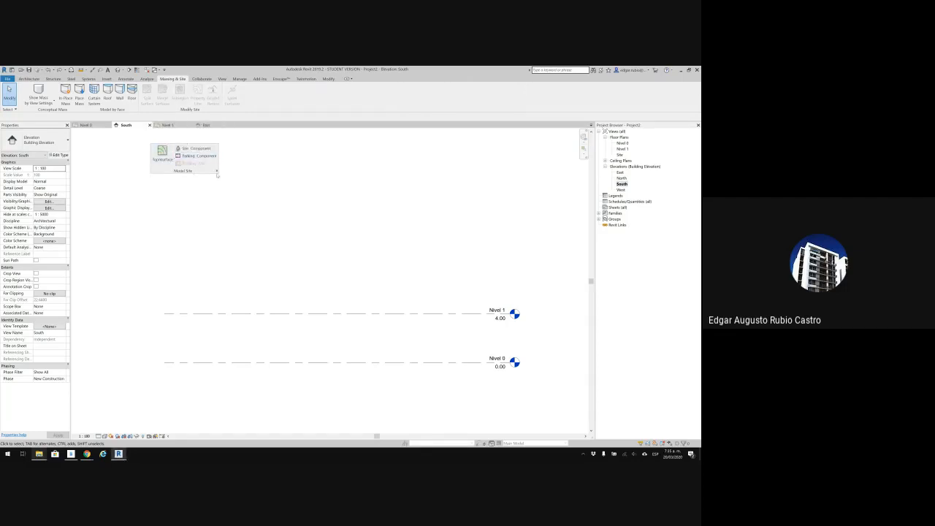
pyautogui.click(216, 172)
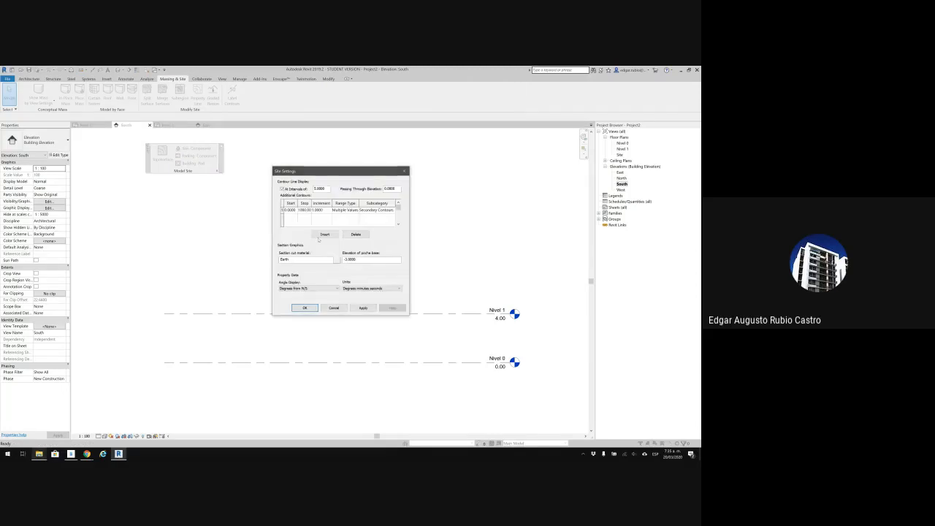
pyautogui.click(405, 170)
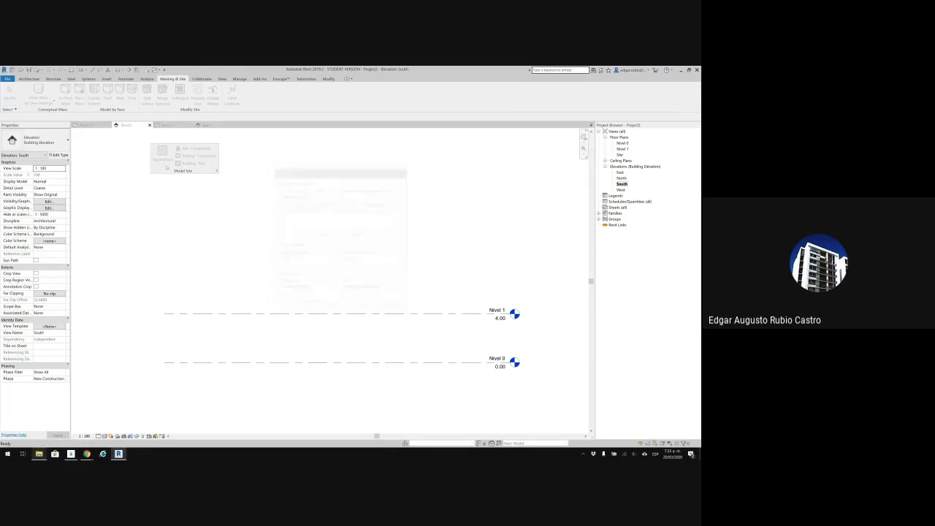
pyautogui.moveTo(154, 172); pyautogui.dragTo(149, 89)
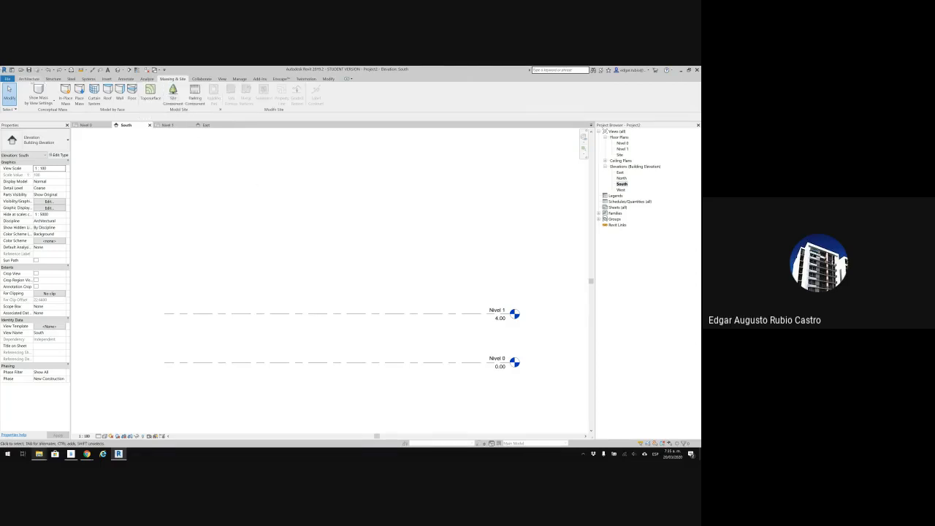
pyautogui.click(31, 79)
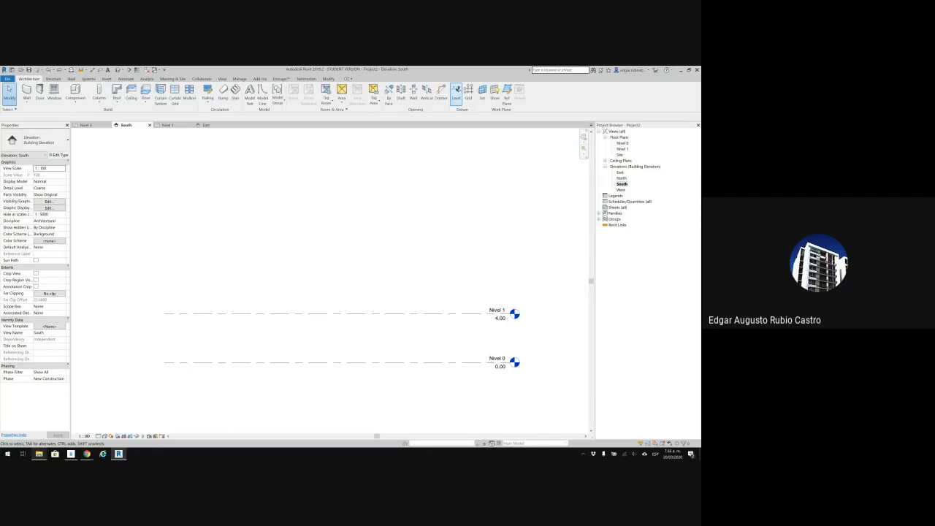
# Look at the Nivel 0 floor plan and open the East elevation
pyautogui.click(455, 92)
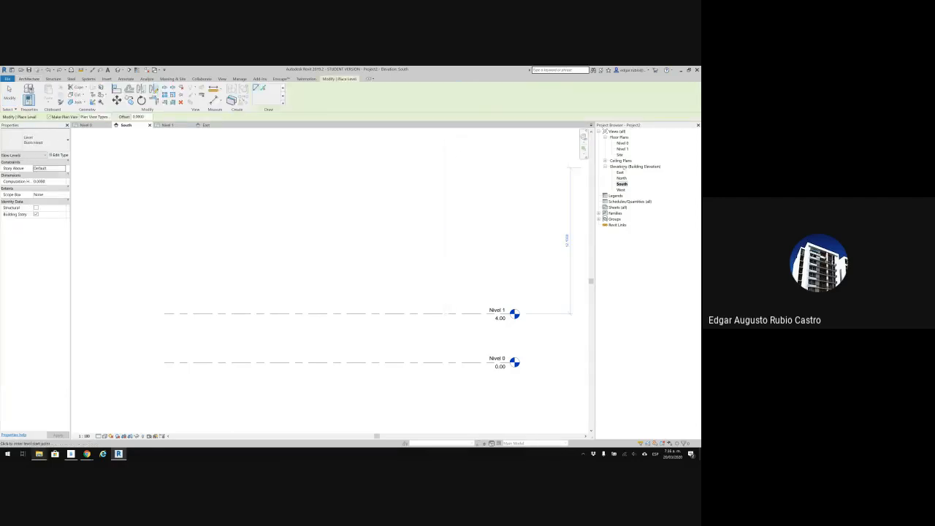
pyautogui.press('Escape')
pyautogui.doubleClick(621, 144)
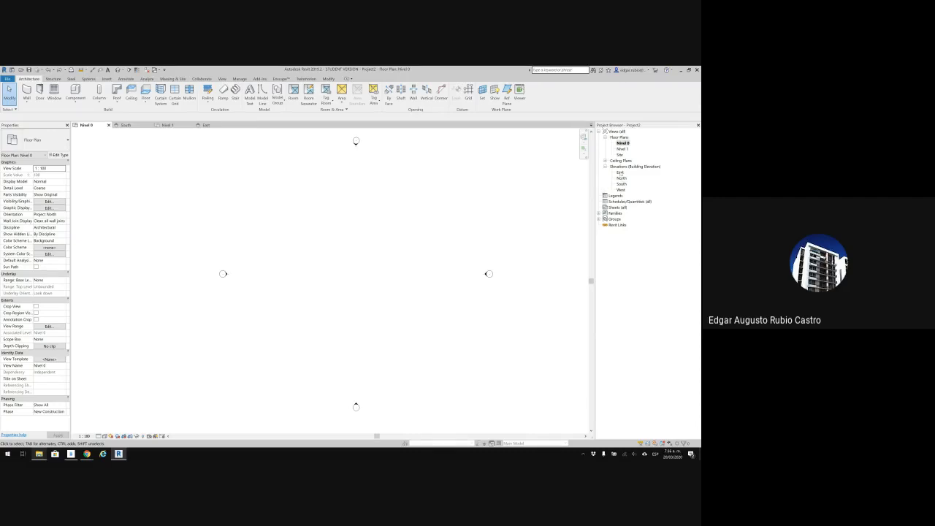
pyautogui.doubleClick(620, 172)
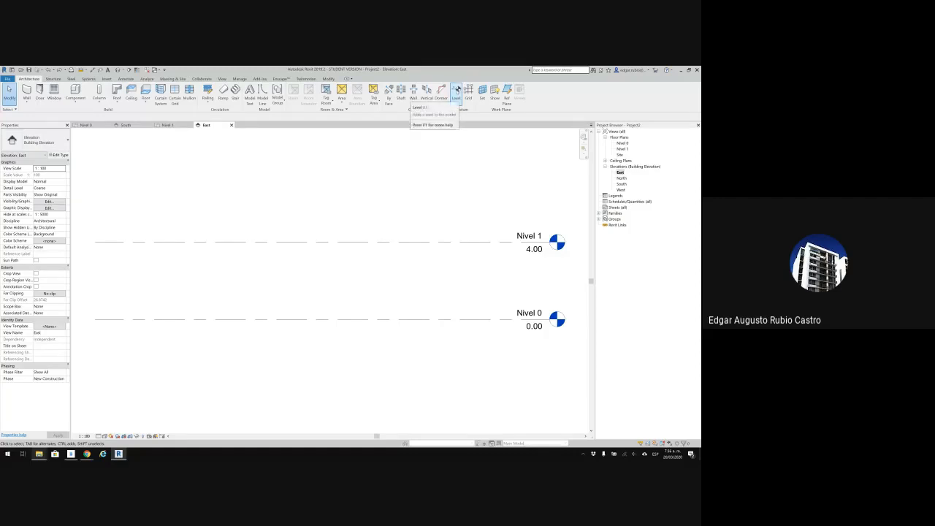
pyautogui.click(456, 94)
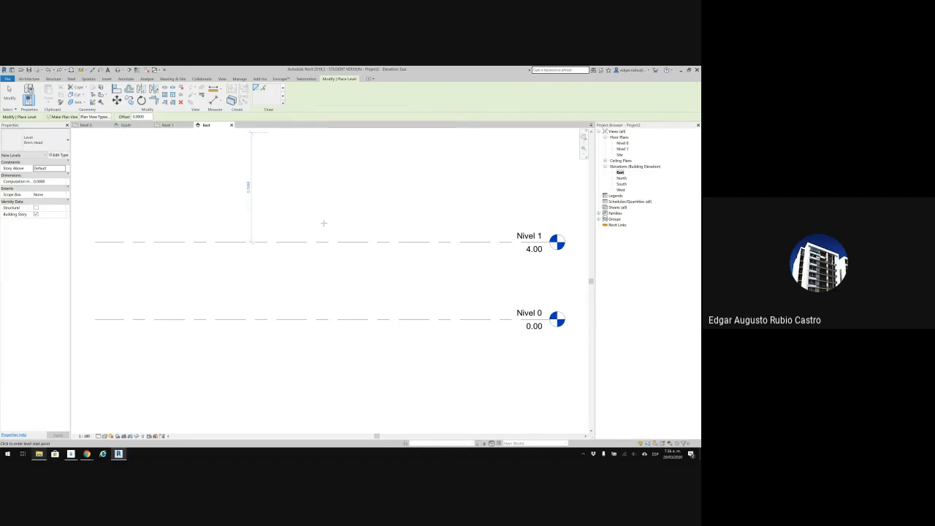
pyautogui.press('Escape')
pyautogui.press('Escape')
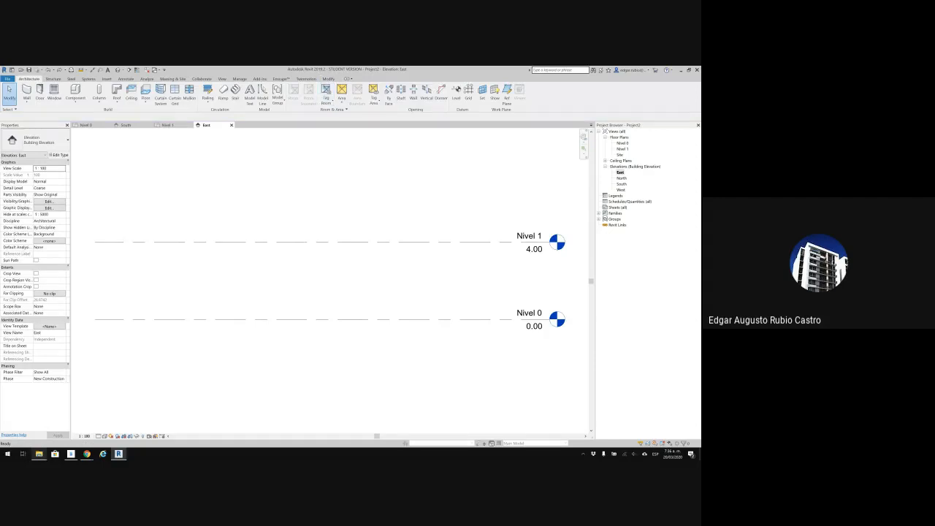
pyautogui.click(456, 93)
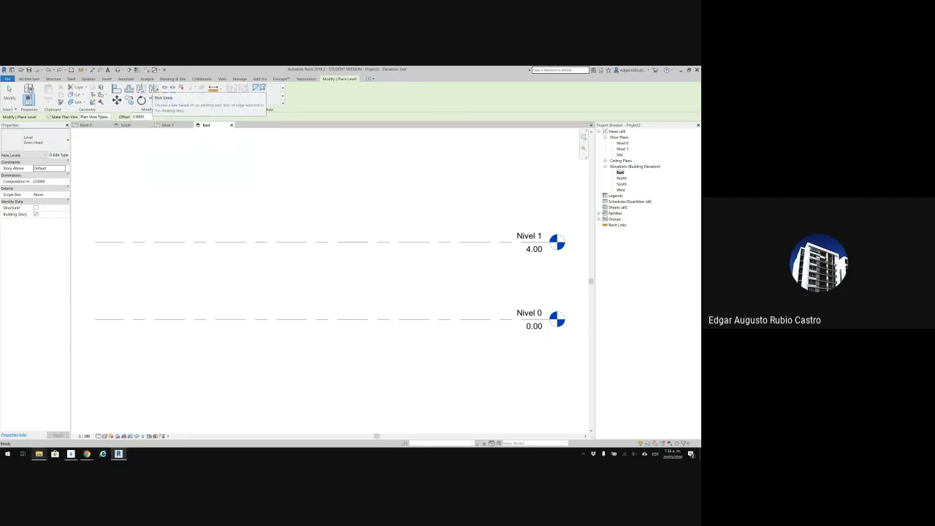
pyautogui.press('Escape')
pyautogui.press('Escape')
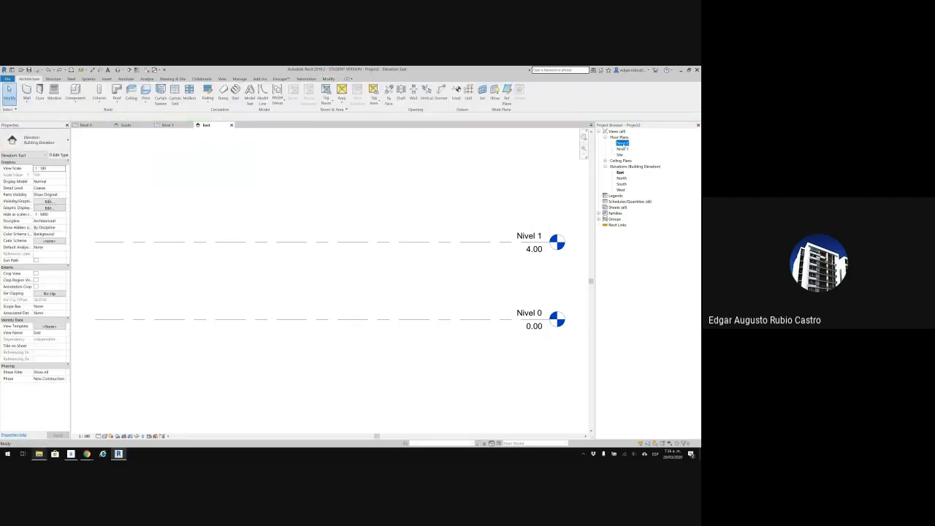
# Open the Nivel 0 floor plan
pyautogui.doubleClick(621, 144)
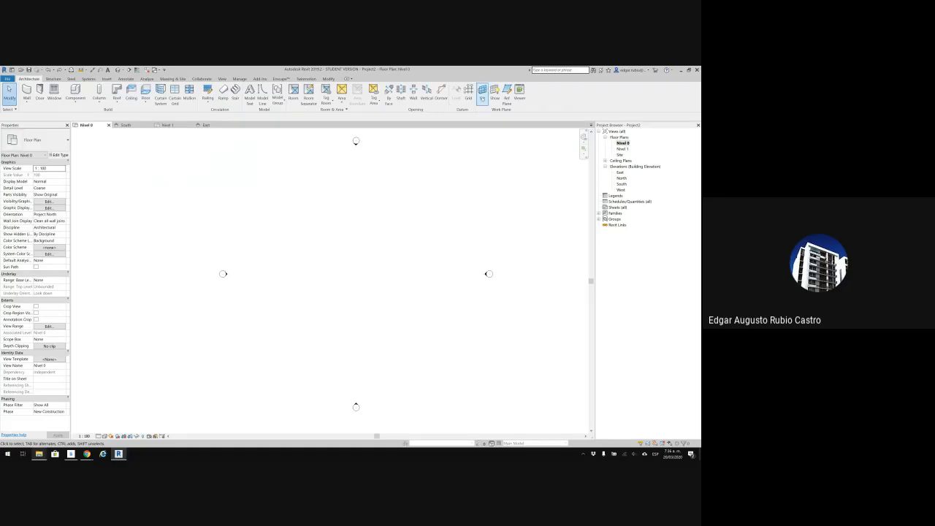
pyautogui.click(468, 93)
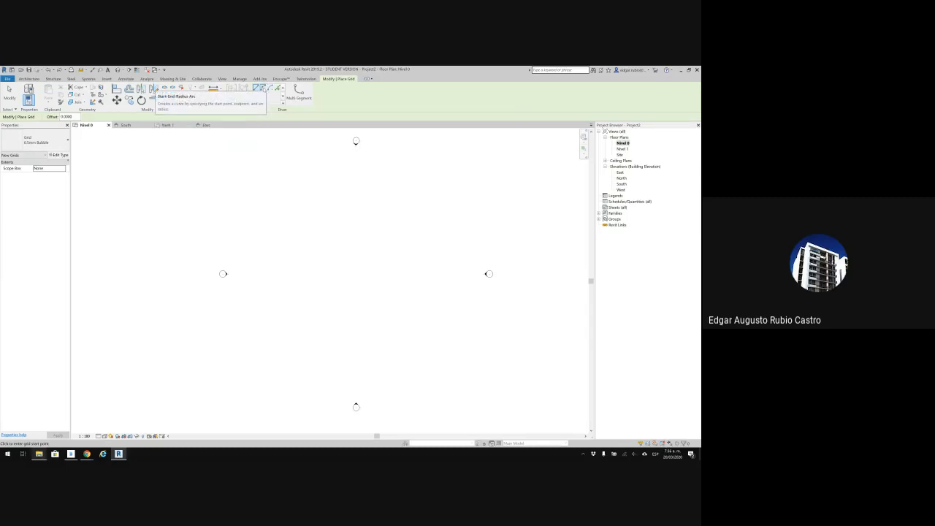
pyautogui.press('Escape')
pyautogui.press('Escape')
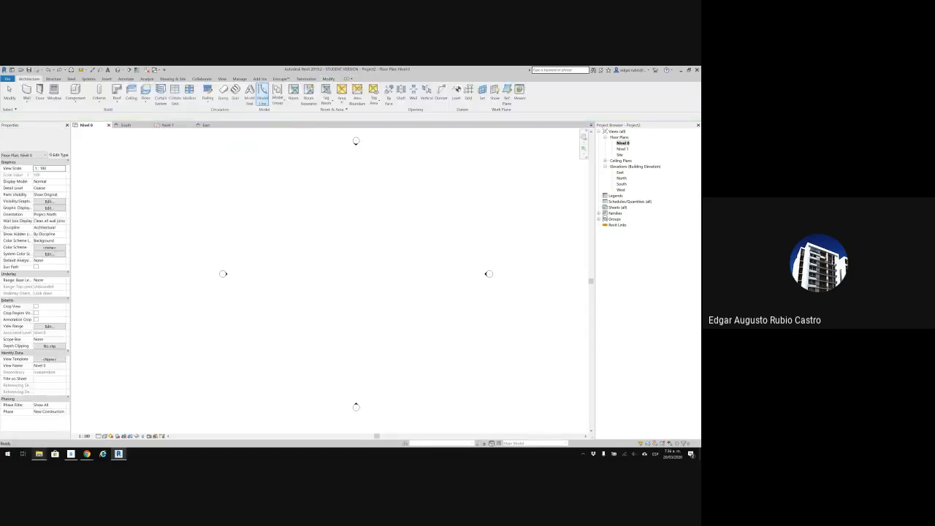
pyautogui.click(26, 93)
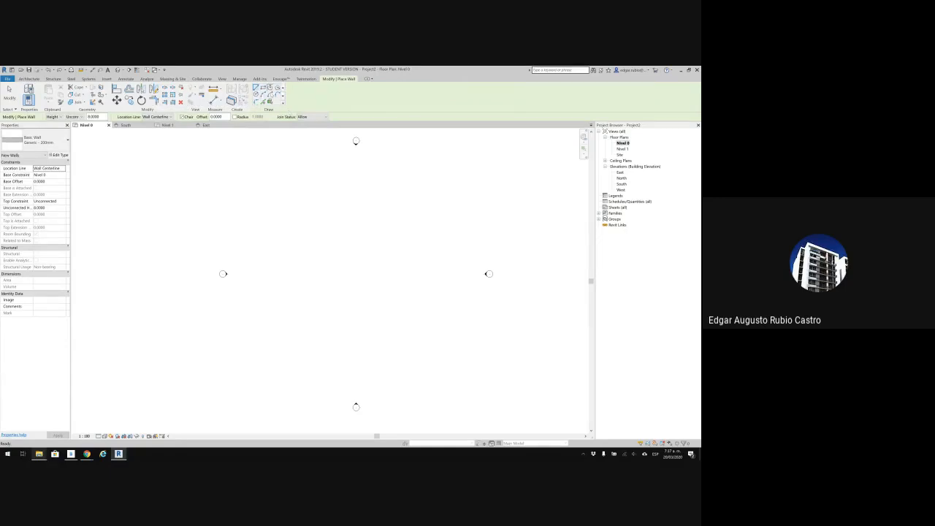
pyautogui.press('Escape')
pyautogui.press('Escape')
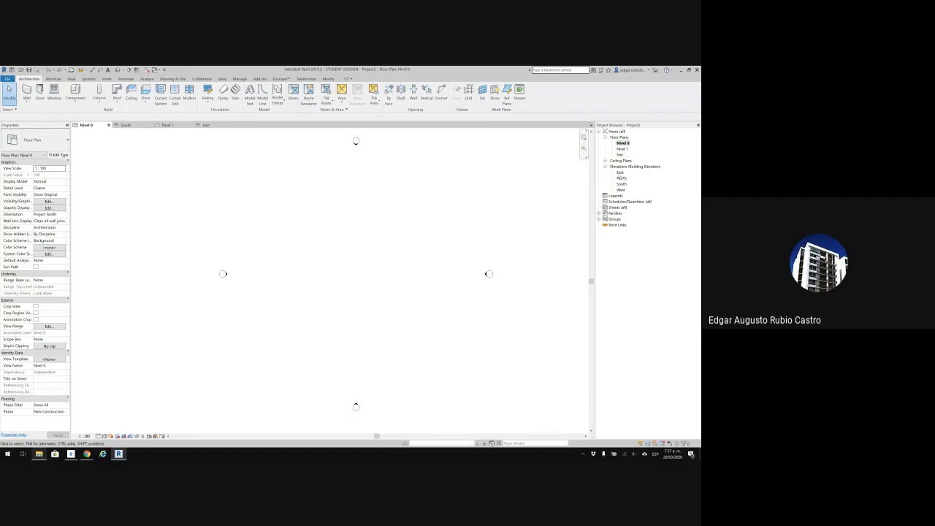
# Open the East elevation
pyautogui.doubleClick(620, 172)
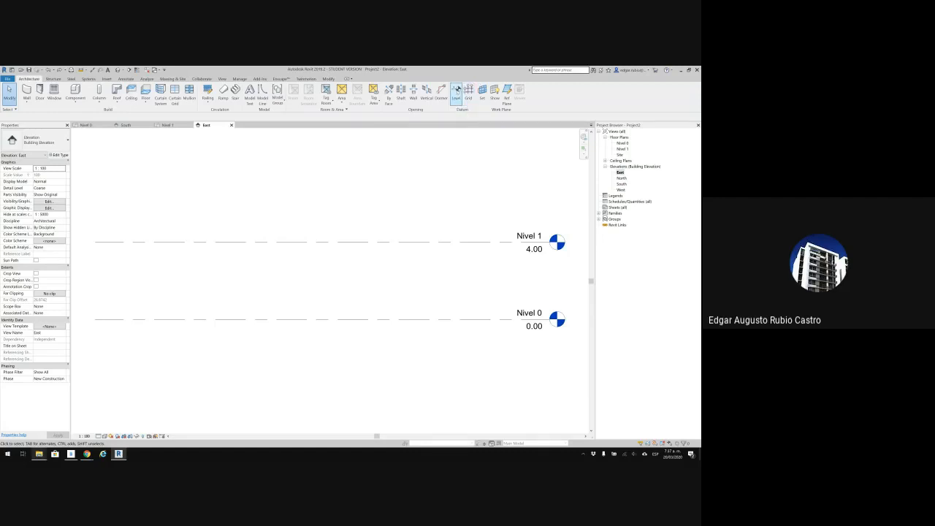
# Draw a new level 3 m above Nivel 1, with both ends aligned to the existing levels
pyautogui.click(455, 93)
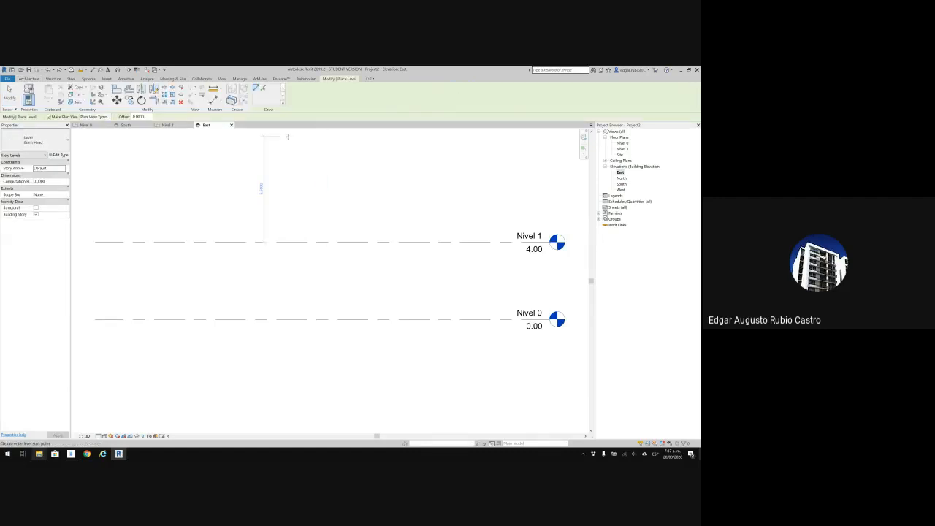
pyautogui.scroll(-1, 197, 172)
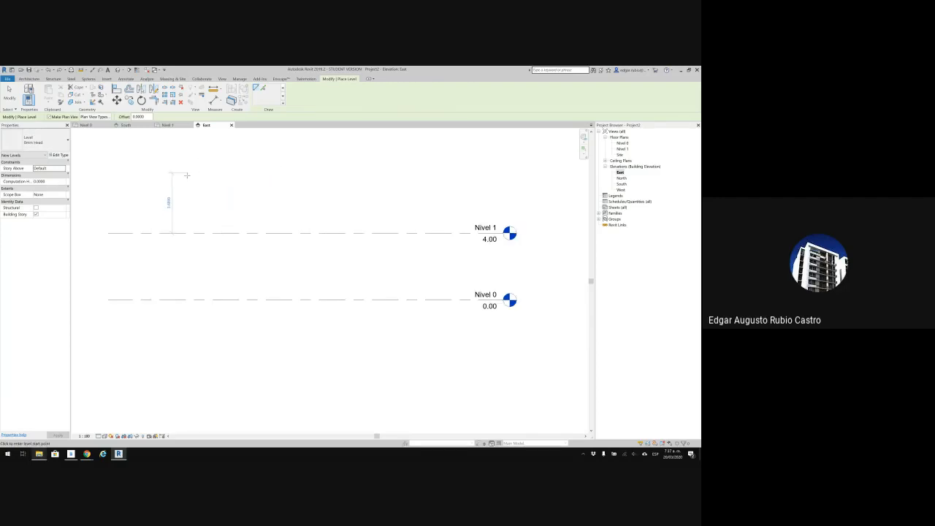
pyautogui.moveTo(183, 177); pyautogui.dragTo(205, 187, button='middle')
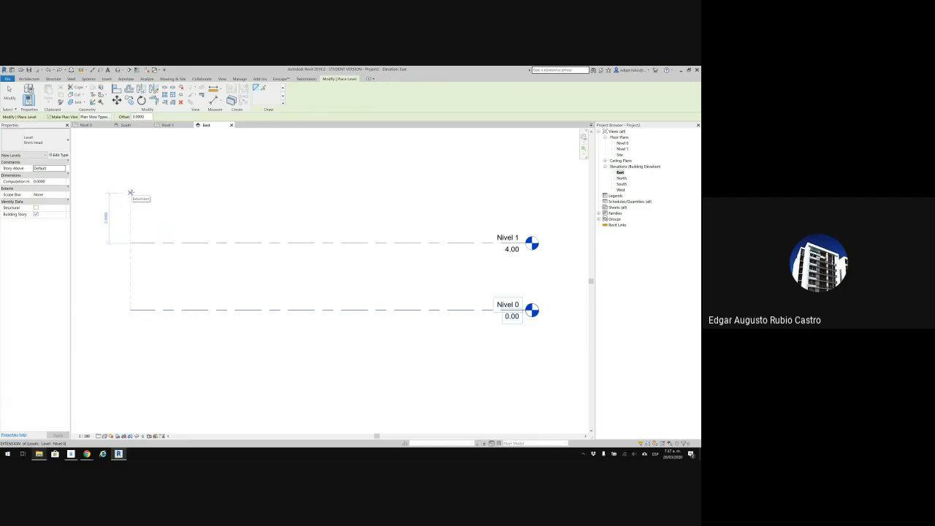
pyautogui.click(131, 193)
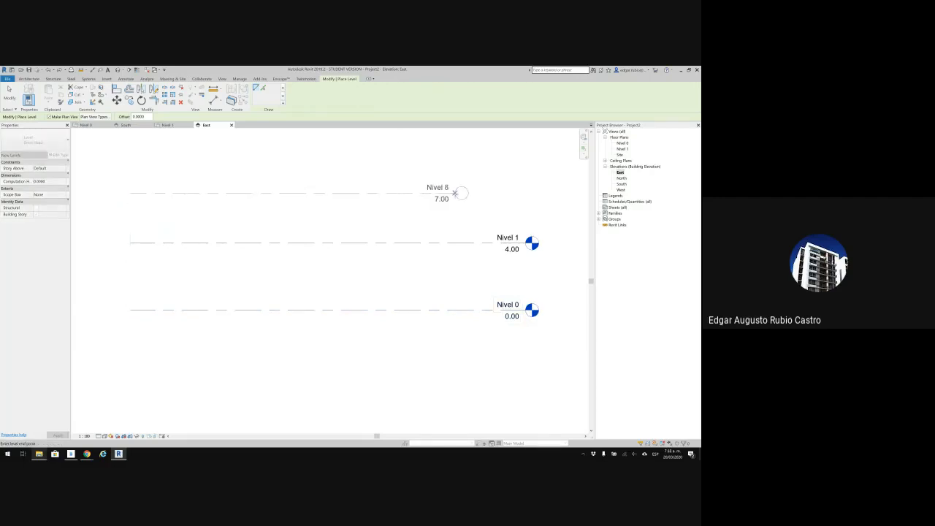
pyautogui.click(525, 193)
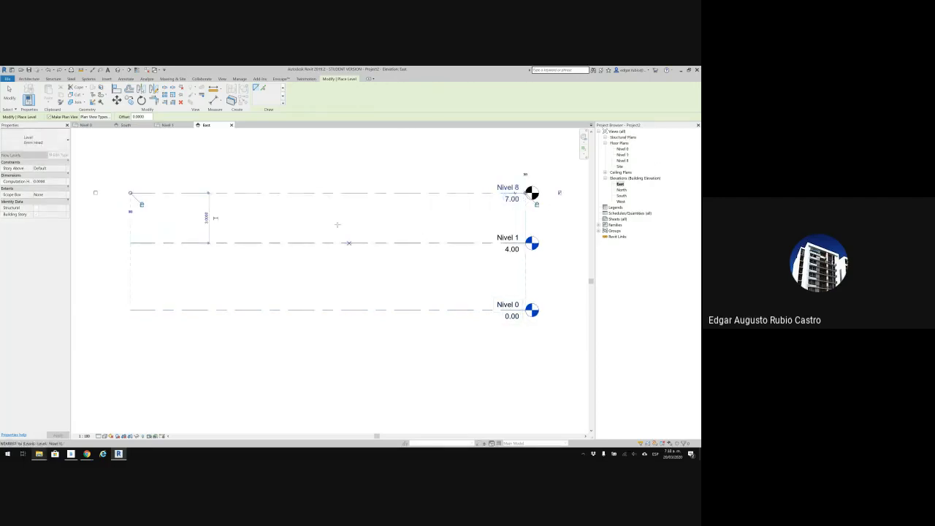
pyautogui.scroll(-1, 290, 220)
pyautogui.scroll(-1, 289, 221)
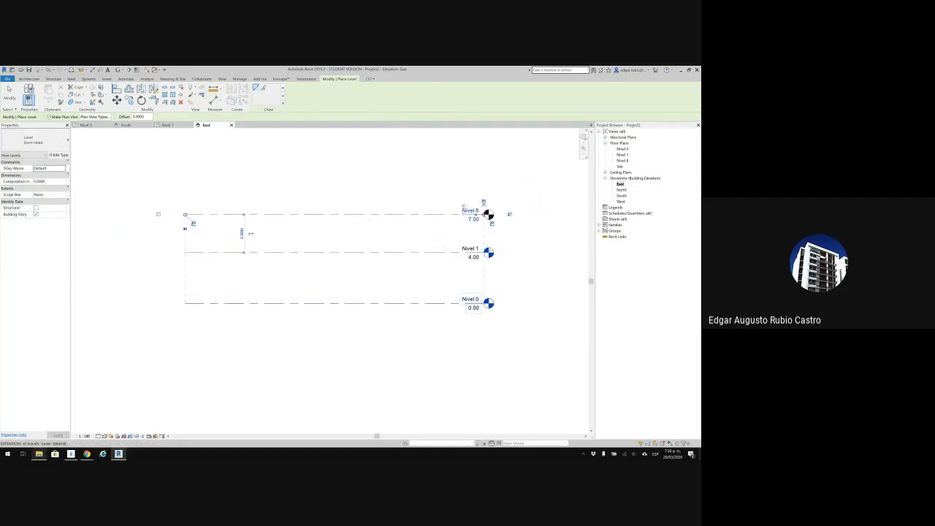
pyautogui.press('Escape')
pyautogui.press('Escape')
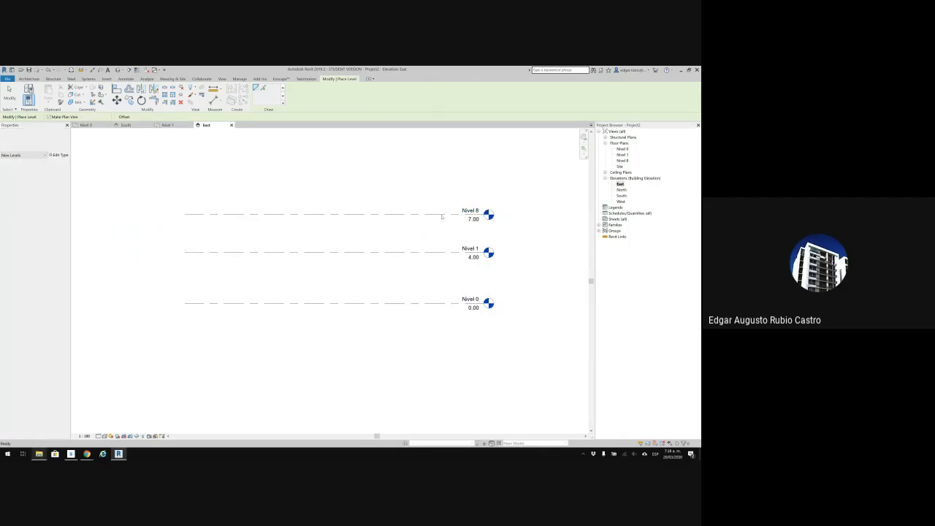
# Shorten the aligned levels slightly at their head end using the extent grip of the 7.00 level
pyautogui.click(443, 214)
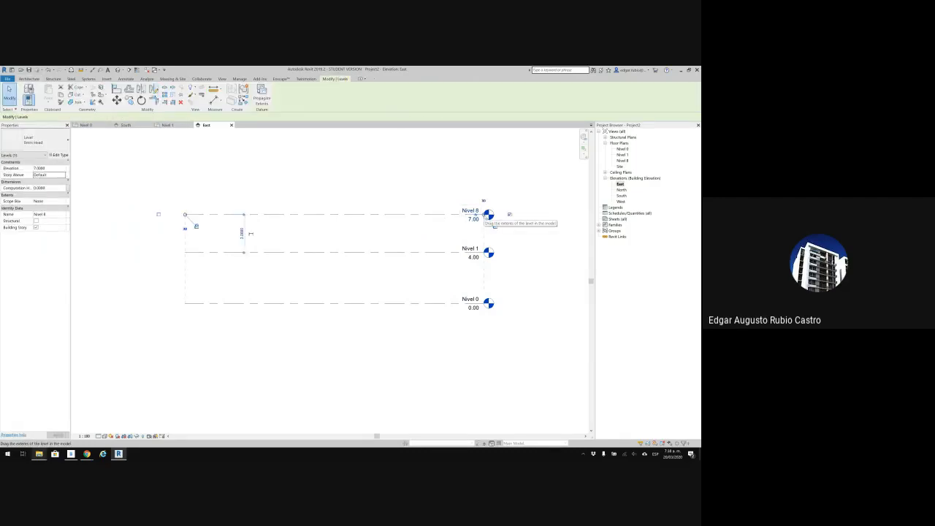
pyautogui.moveTo(482, 215)
pyautogui.mouseDown()
pyautogui.moveTo(445, 215)
pyautogui.moveTo(480, 214)
pyautogui.mouseUp()
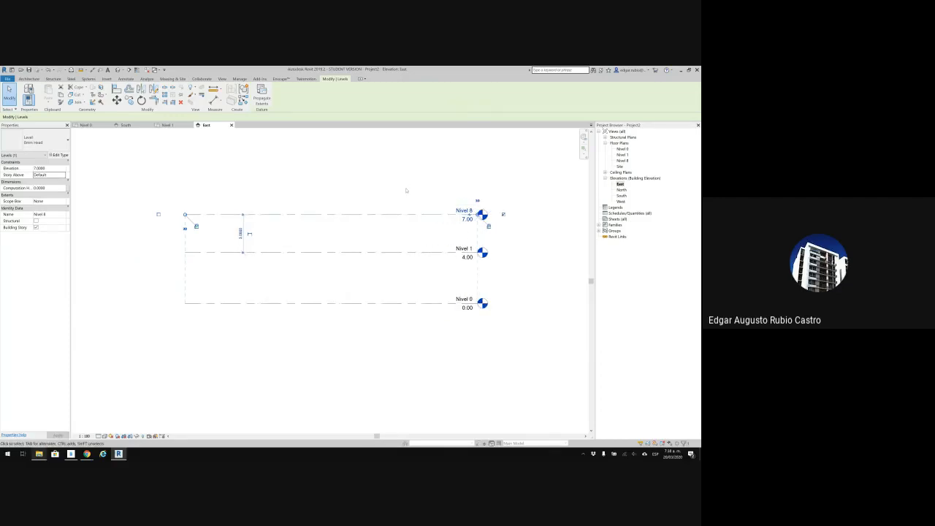
pyautogui.click(406, 191)
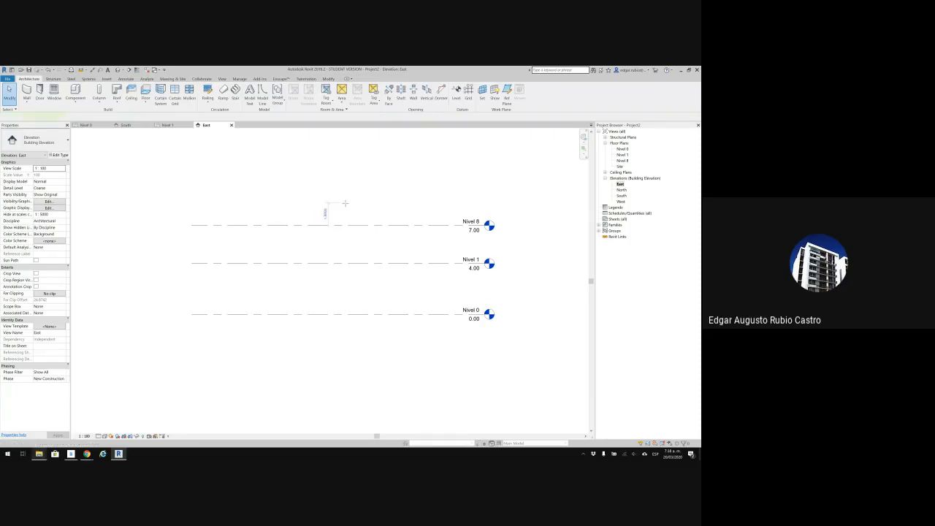
# Draw another level 3.05 m above the 7.00 level, aligned with the ends of the levels below
pyautogui.press('l')
pyautogui.press('l')
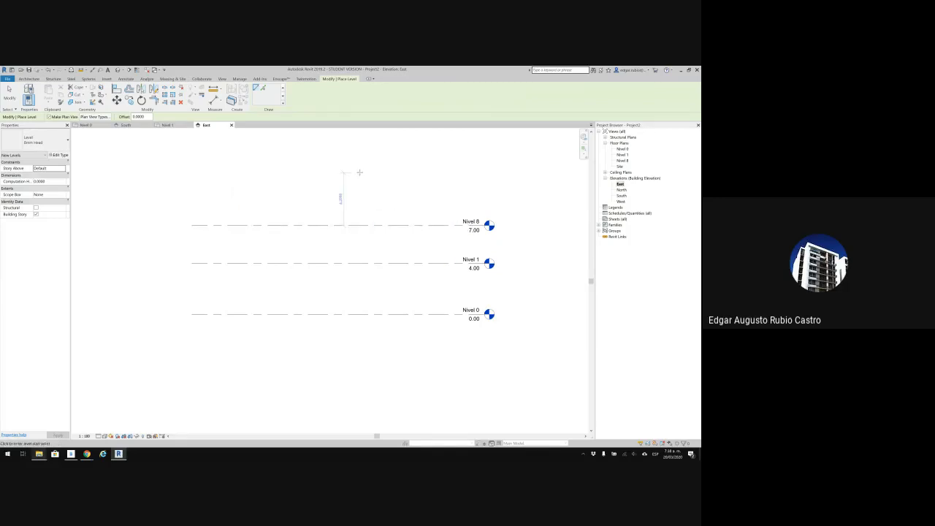
pyautogui.moveTo(272, 192); pyautogui.dragTo(264, 215, button='middle')
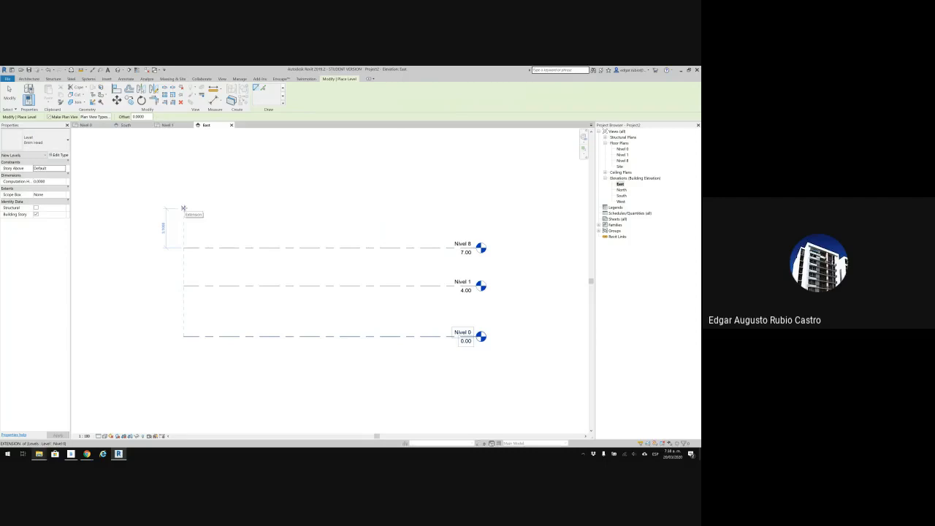
pyautogui.scroll(5, 184, 208)
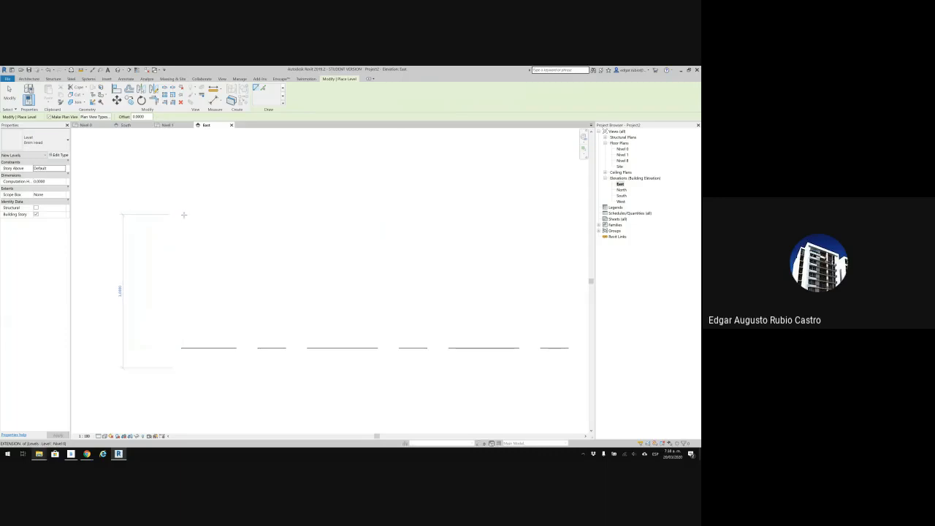
pyautogui.scroll(1, 182, 215)
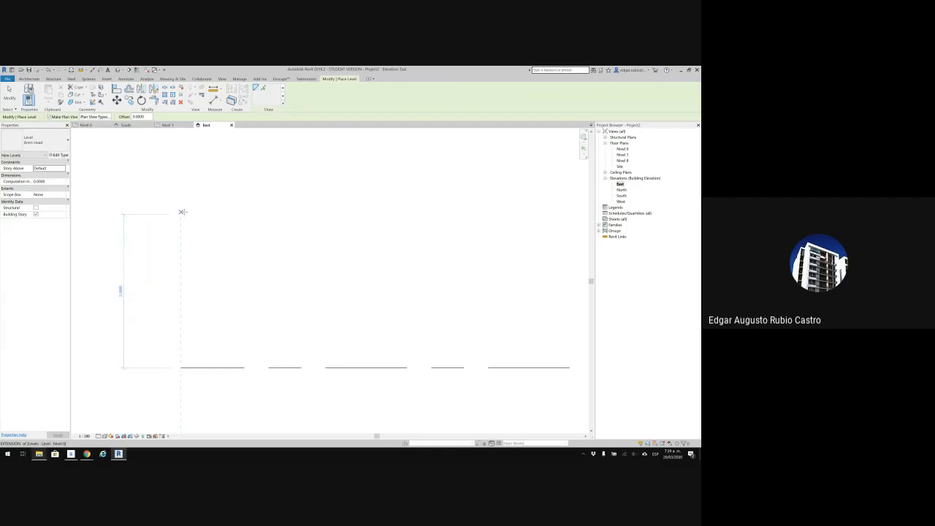
pyautogui.scroll(3, 178, 354)
pyautogui.moveTo(178, 354); pyautogui.dragTo(328, 319, button='middle')
pyautogui.scroll(1, 328, 320)
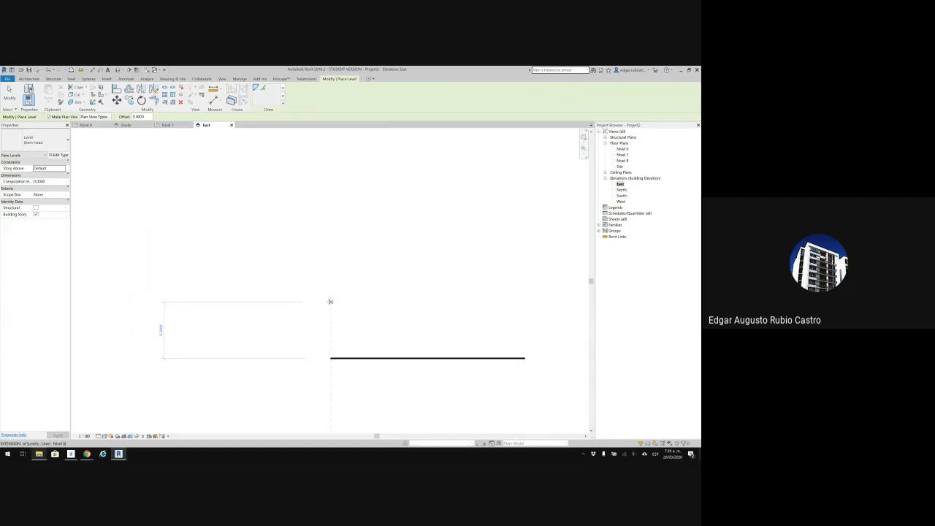
pyautogui.scroll(-5, 329, 292)
pyautogui.scroll(-6, 339, 259)
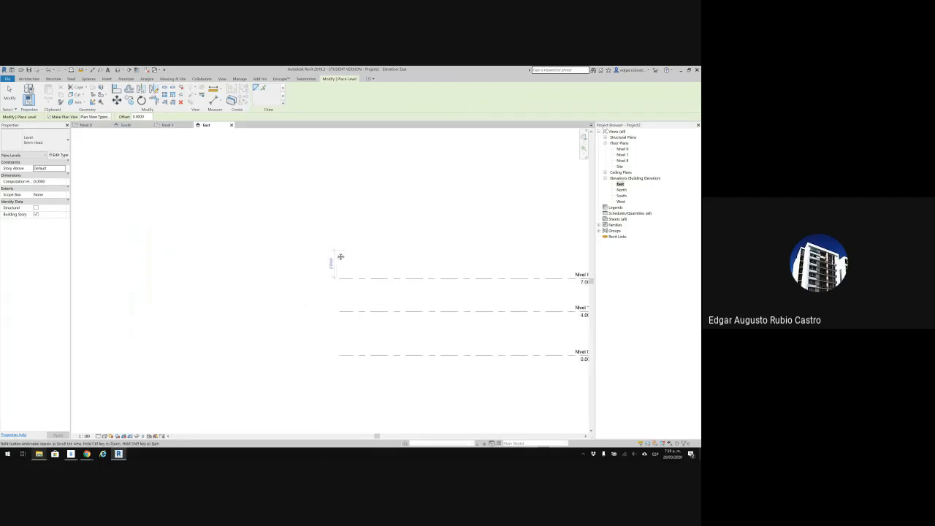
pyautogui.moveTo(341, 256); pyautogui.dragTo(200, 277, button='middle')
pyautogui.scroll(2, 196, 278)
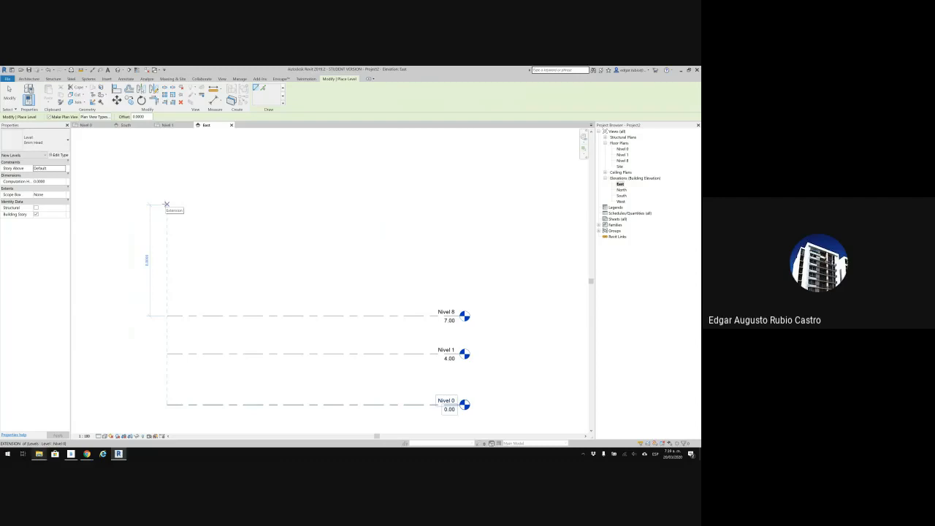
pyautogui.write('3.05')
pyautogui.press('Return')
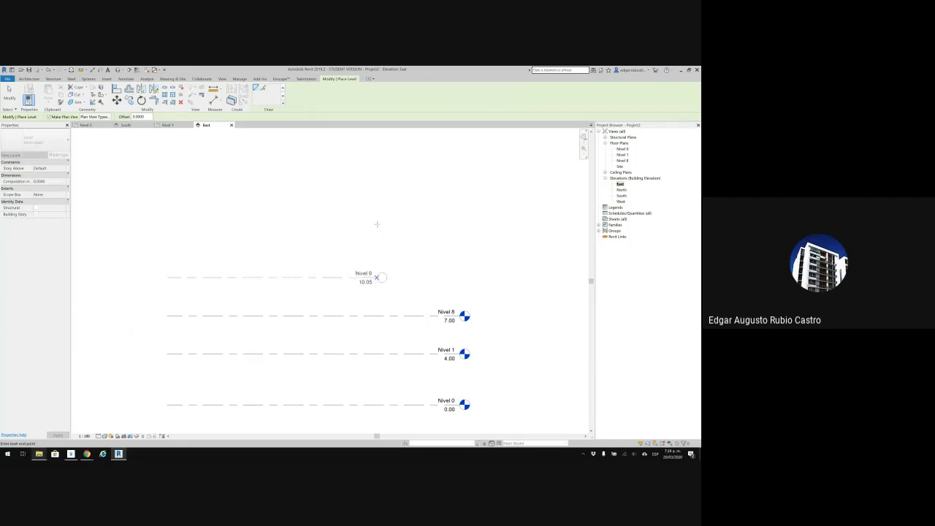
pyautogui.click(457, 247)
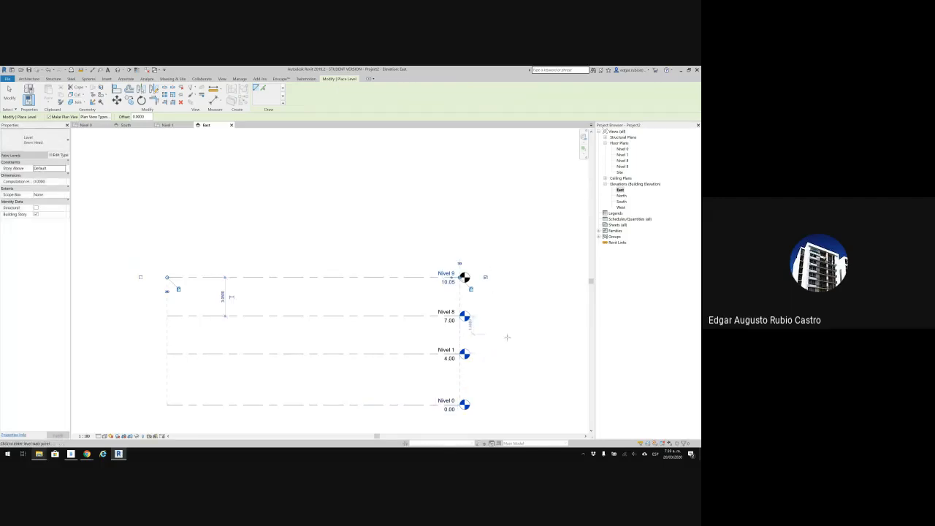
pyautogui.press('Escape')
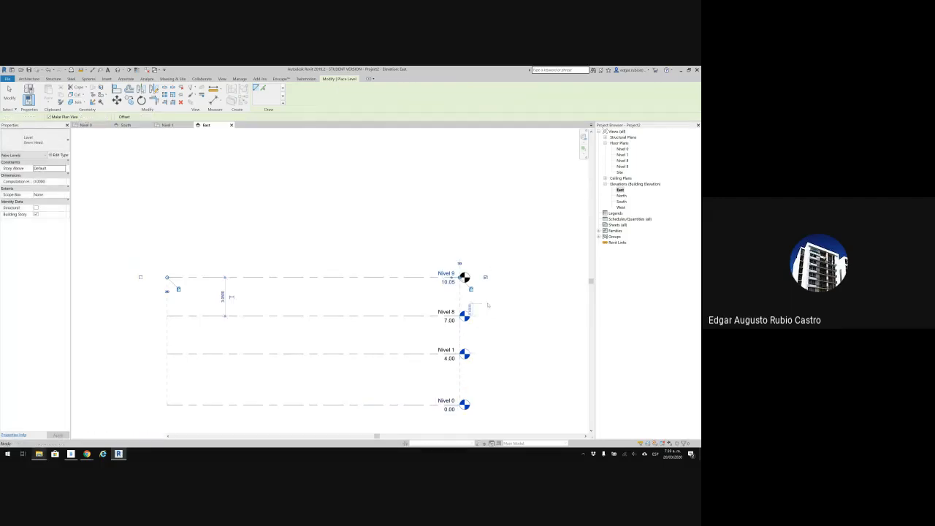
# Undo both added levels and the extent adjustment, leaving only Nivel 0 and Nivel 1
pyautogui.hotkey('ctrl', 'z')
pyautogui.hotkey('ctrl', 'z')
pyautogui.hotkey('ctrl', 'z')
pyautogui.hotkey('ctrl', 'z')
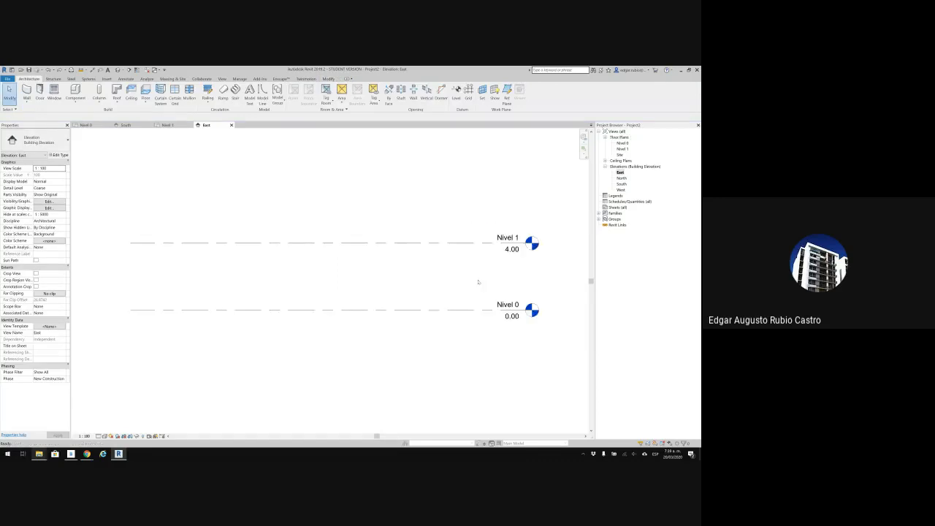
pyautogui.moveTo(446, 274); pyautogui.dragTo(432, 297, button='middle')
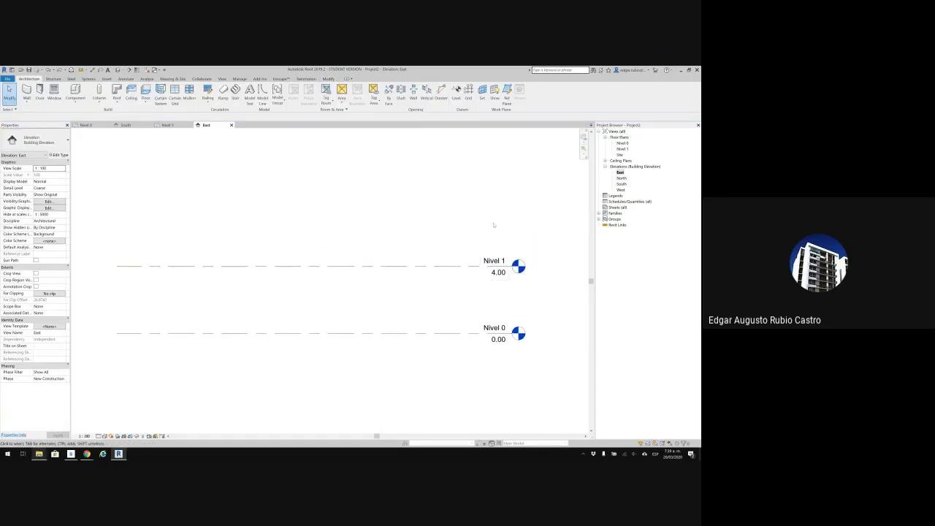
pyautogui.moveTo(490, 227); pyautogui.dragTo(496, 259, button='middle')
pyautogui.scroll(-1, 496, 258)
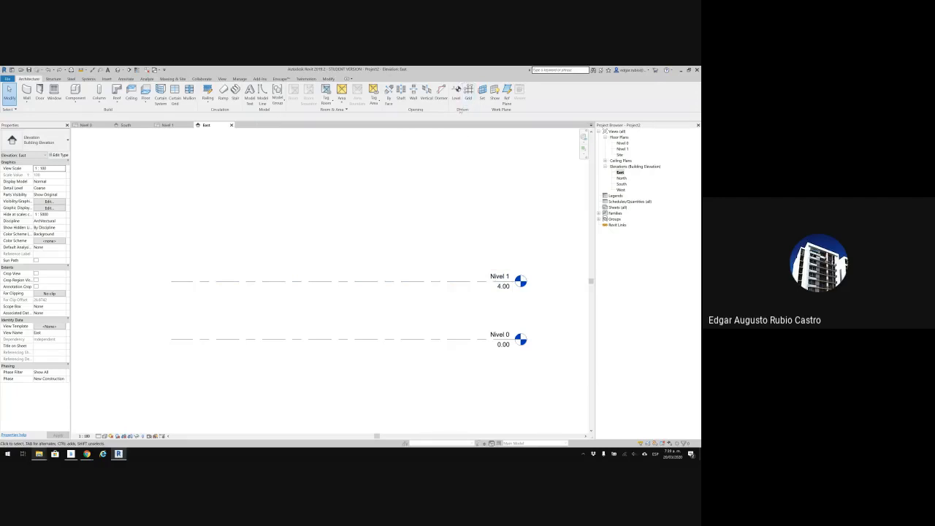
pyautogui.click(455, 91)
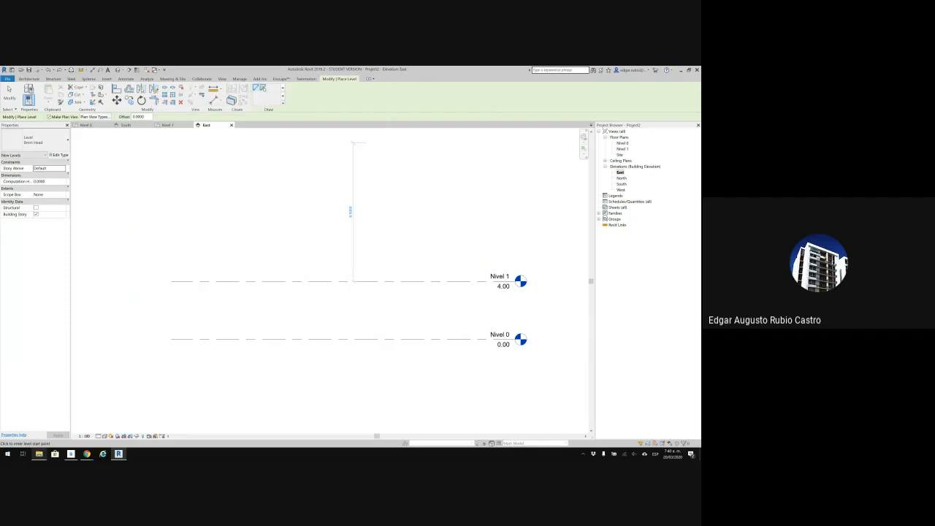
pyautogui.click(260, 88)
pyautogui.press('Escape')
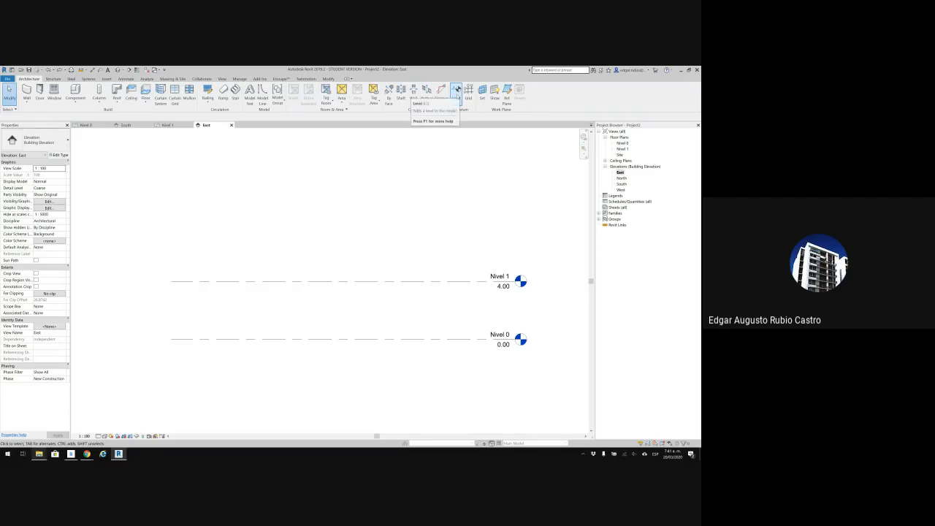
# Create a level 3 m above Nivel 1 using the Level tool's Pick Lines option with an offset of 3
pyautogui.click(455, 89)
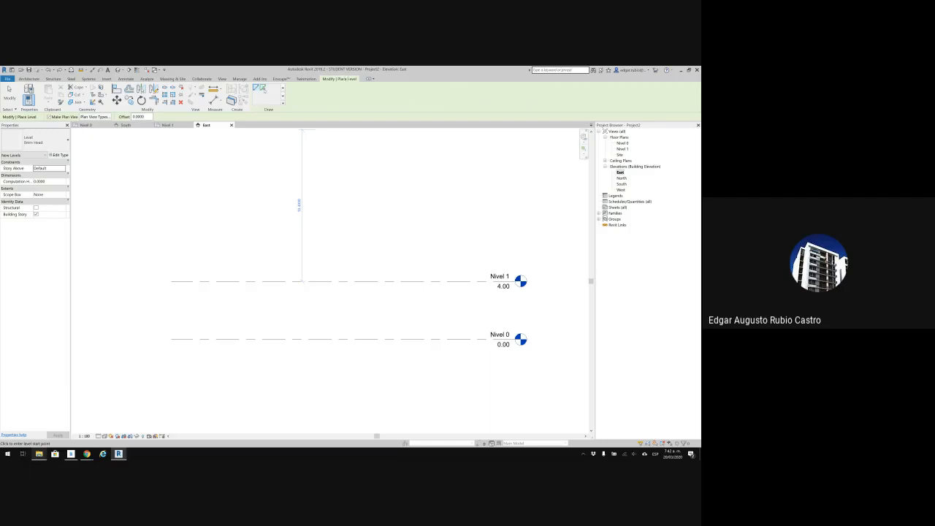
pyautogui.click(262, 89)
pyautogui.moveTo(147, 117); pyautogui.dragTo(126, 116)
pyautogui.write('3')
pyautogui.click(378, 280)
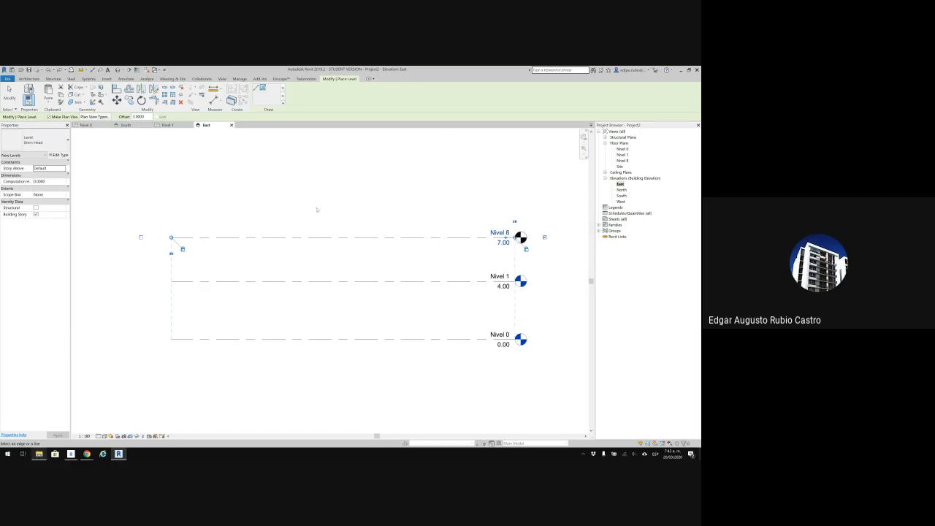
# Pick successive levels at the 3 m offset to add levels at 10.00, 13.00, 16.00 and 19.00, including a second one at 10.00
pyautogui.moveTo(315, 206); pyautogui.dragTo(307, 264, button='middle')
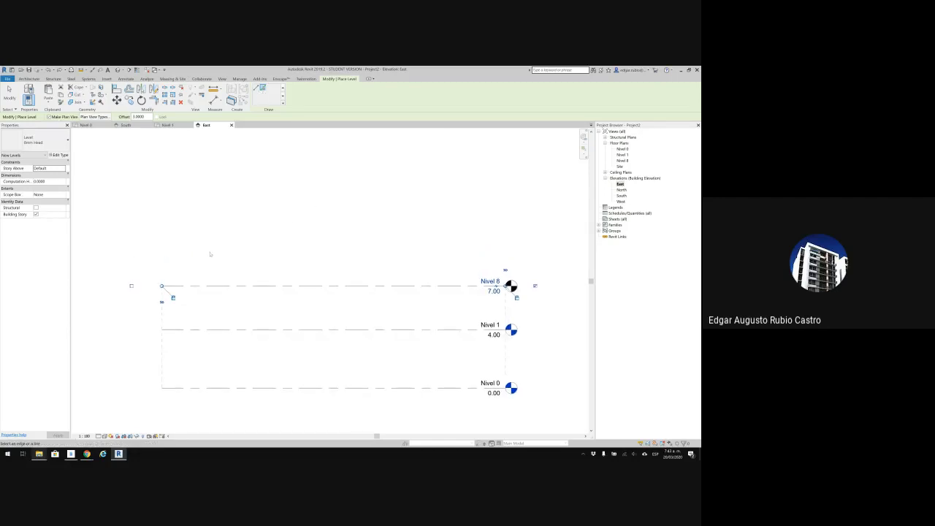
pyautogui.moveTo(274, 214); pyautogui.dragTo(282, 237, button='middle')
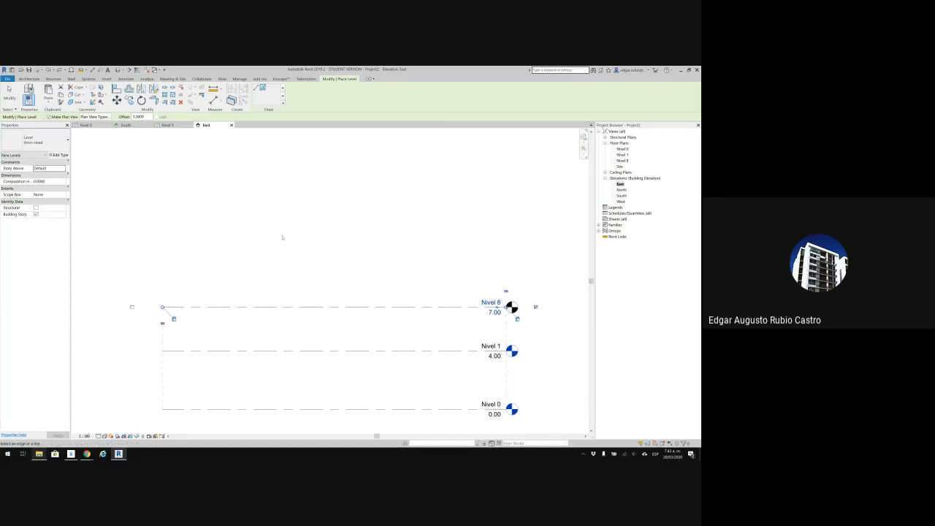
pyautogui.click(331, 306)
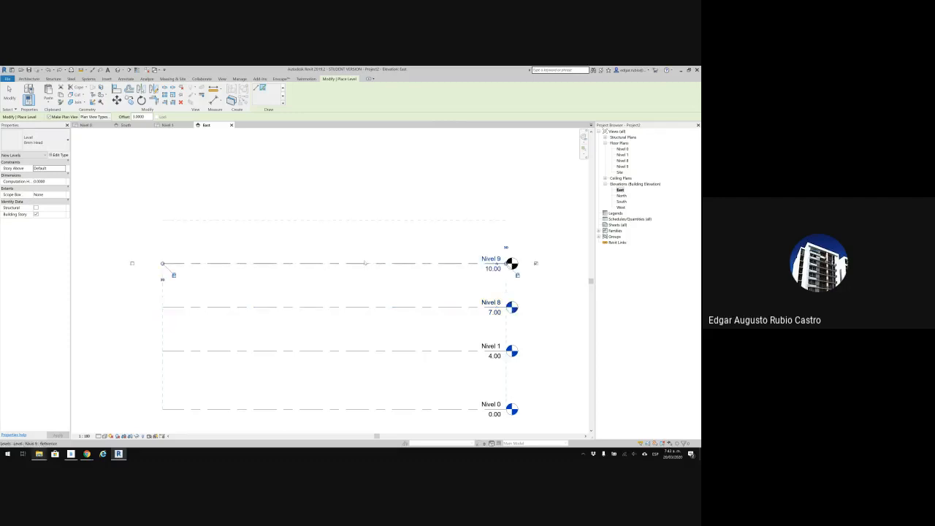
pyautogui.click(360, 263)
pyautogui.click(372, 229)
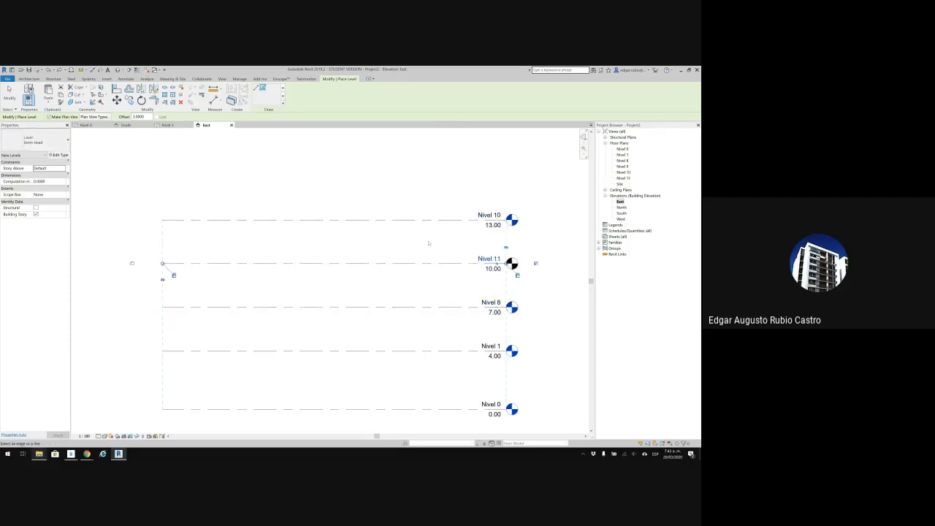
pyautogui.click(376, 219)
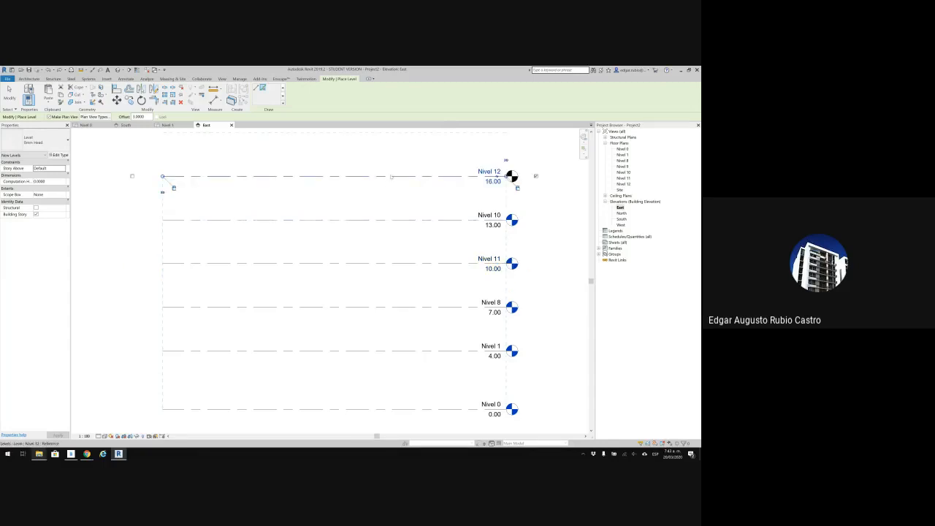
pyautogui.click(407, 177)
pyautogui.moveTo(421, 219); pyautogui.dragTo(414, 253, button='middle')
pyautogui.press('Escape')
pyautogui.press('Escape')
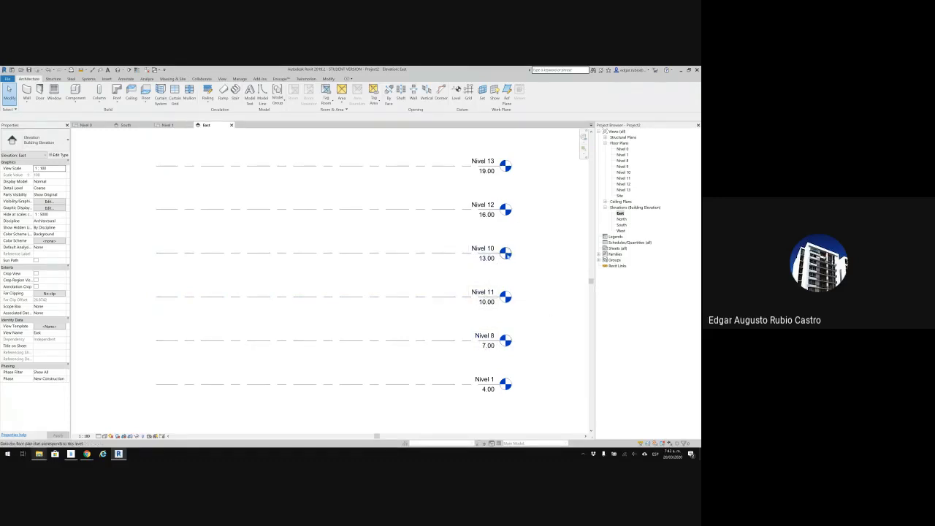
# Move the overlapping Nivel 11 up from its duplicate to an elevation of 10.80
pyautogui.click(448, 295)
pyautogui.moveTo(448, 296); pyautogui.dragTo(451, 285)
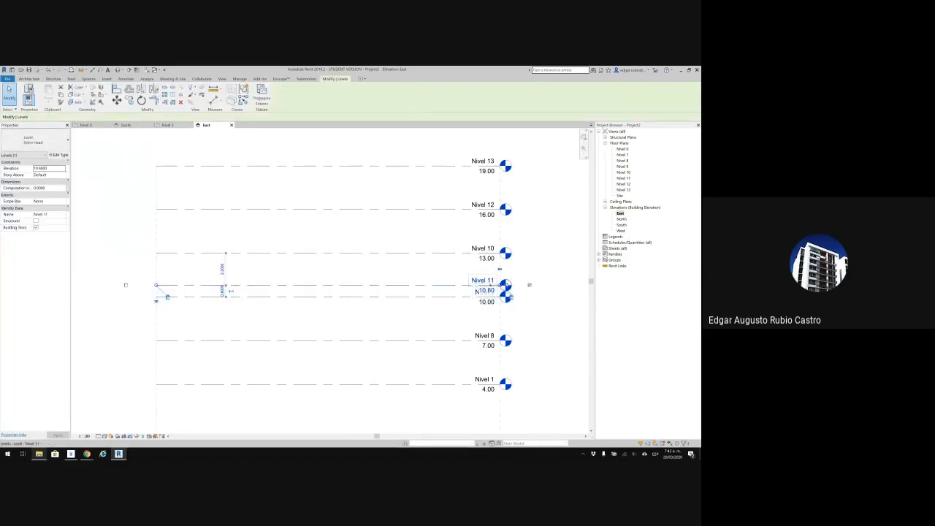
# Undo the levels added above Nivel 8 and the Nivel 11 move, keeping only Nivel 0, Nivel 1 and Nivel 8
pyautogui.click(556, 304)
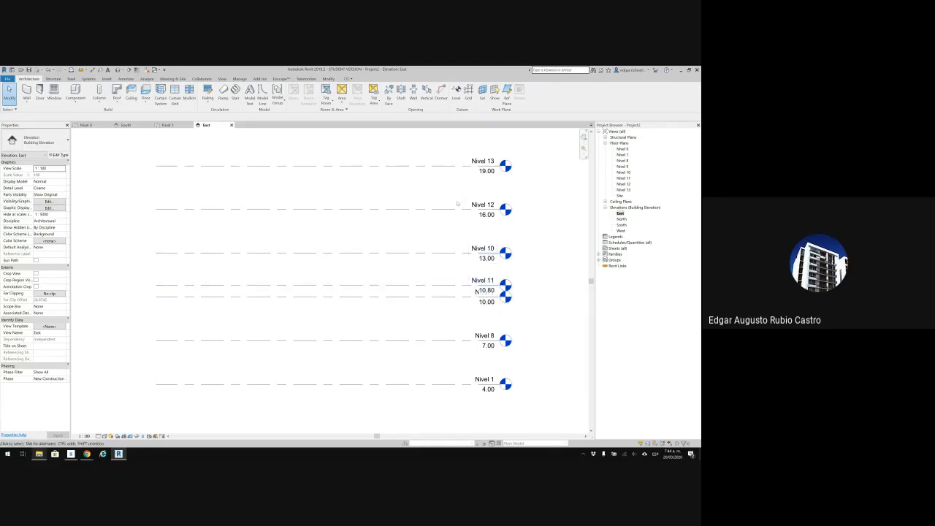
pyautogui.hotkey('ctrl', 'z')
pyautogui.hotkey('ctrl', 'z')
pyautogui.hotkey('ctrl', 'z')
pyautogui.hotkey('ctrl', 'z')
pyautogui.hotkey('ctrl', 'z')
pyautogui.hotkey('ctrl', 'z')
pyautogui.hotkey('ctrl', 'z')
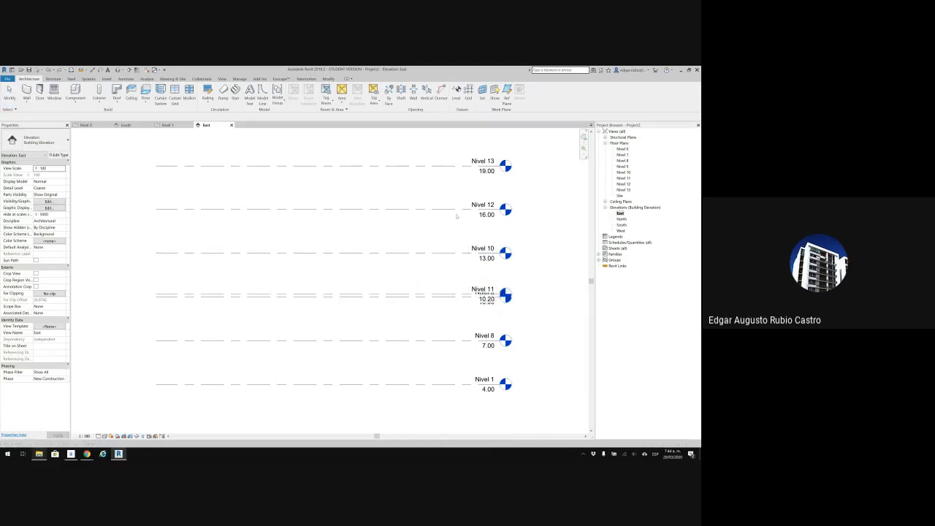
pyautogui.hotkey('ctrl', 'z')
pyautogui.hotkey('ctrl', 'z')
pyautogui.hotkey('ctrl', 'z')
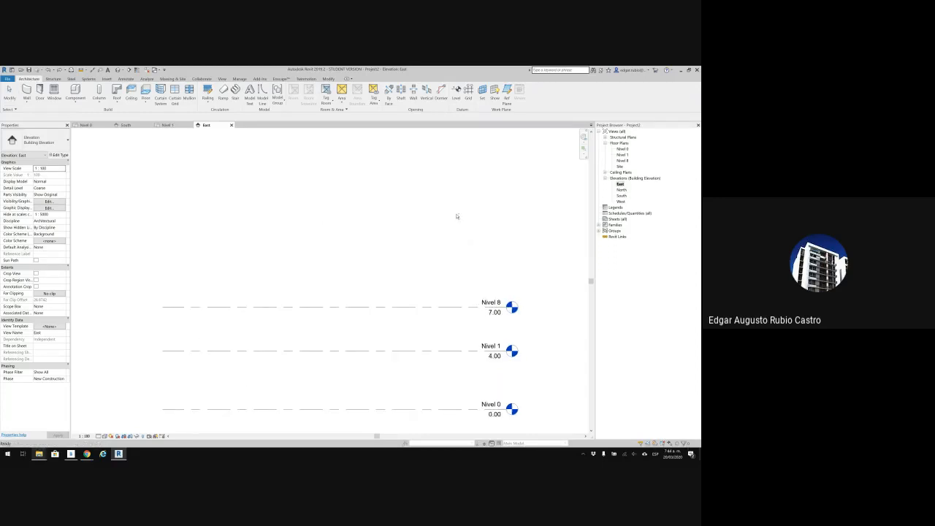
pyautogui.hotkey('ctrl', 'y')
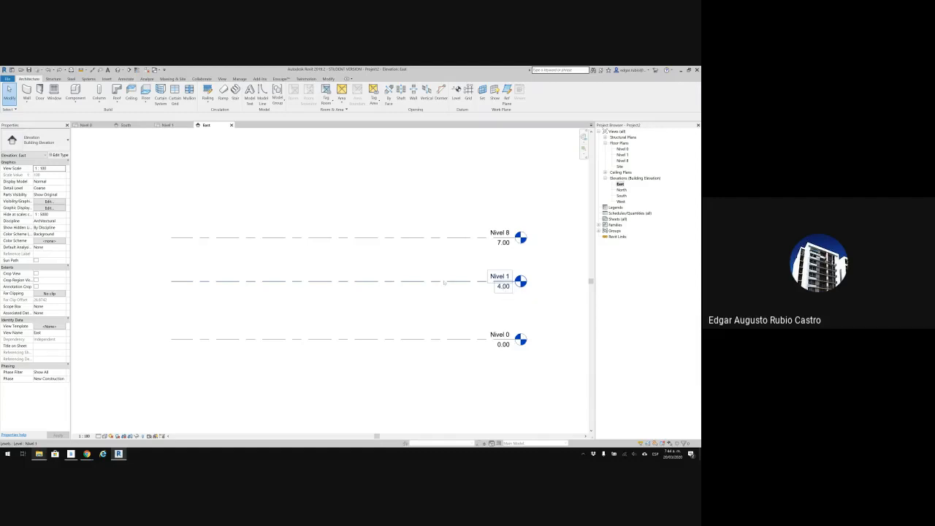
# Move the Nivel 1 line freehand down to an elevation of 2.90 and check the change in the West elevation
pyautogui.click(393, 281)
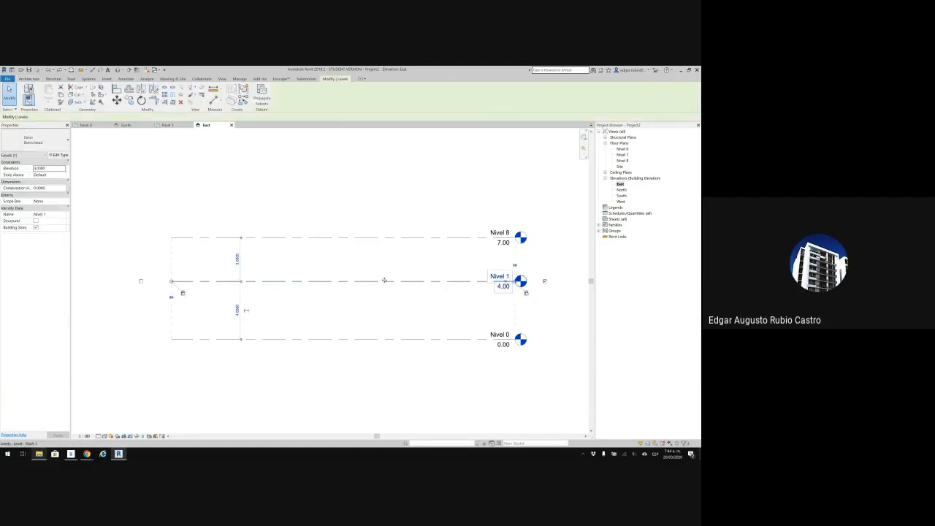
pyautogui.moveTo(386, 279); pyautogui.dragTo(393, 298)
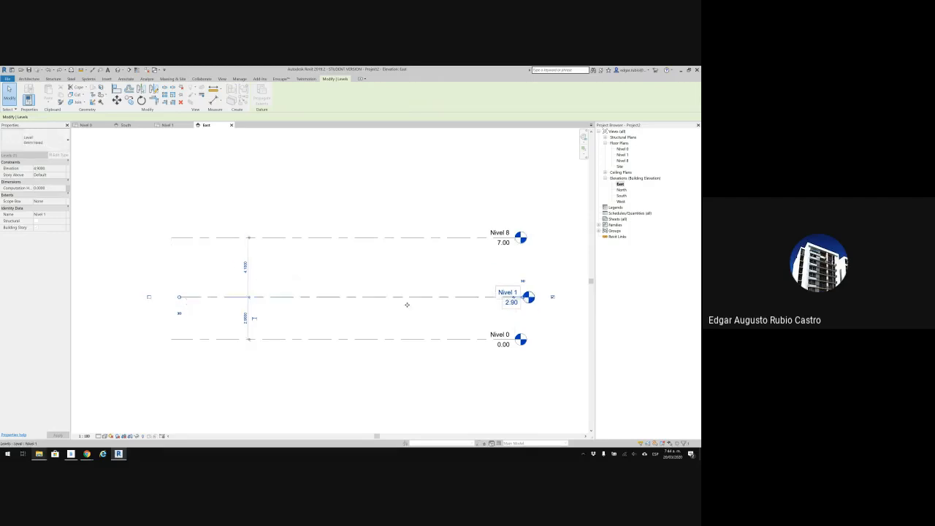
pyautogui.click(455, 370)
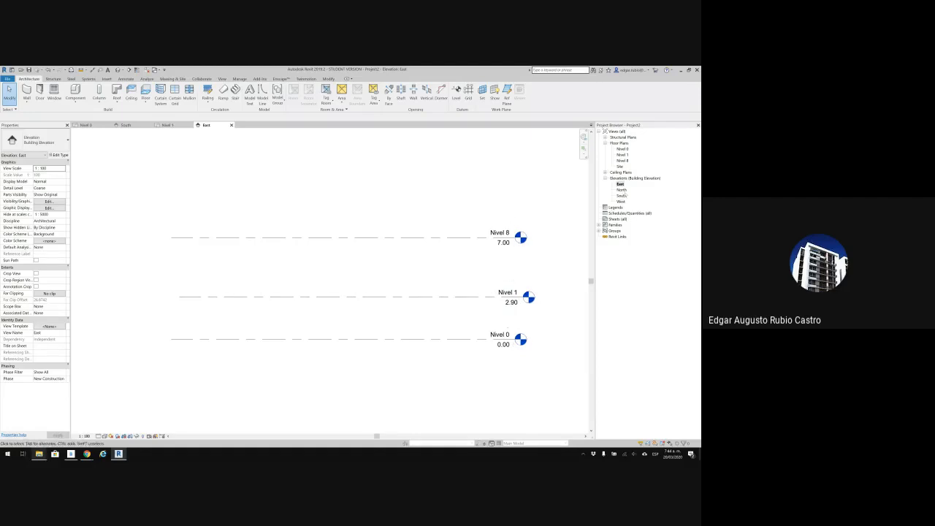
pyautogui.doubleClick(621, 201)
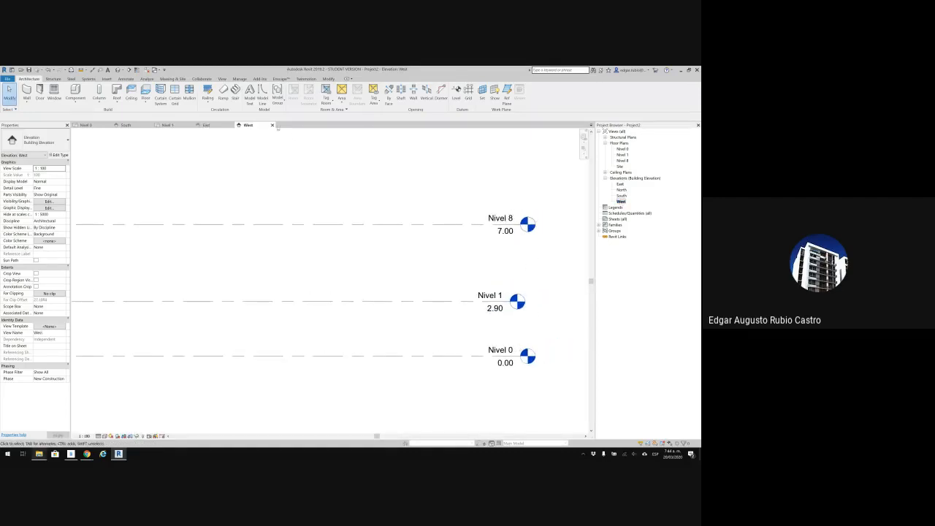
pyautogui.click(273, 125)
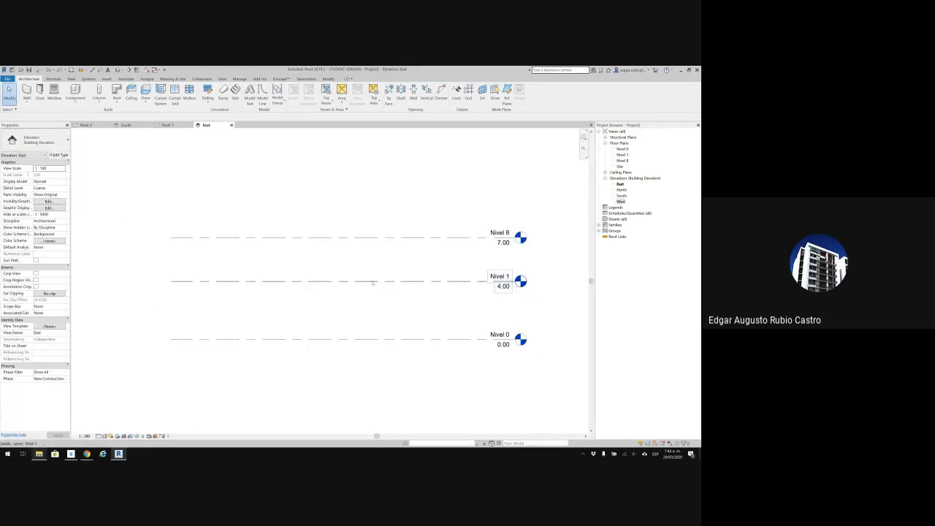
# Move Nivel 1 down to an elevation of 3.50 using the Move tool in the East elevation
pyautogui.click(372, 282)
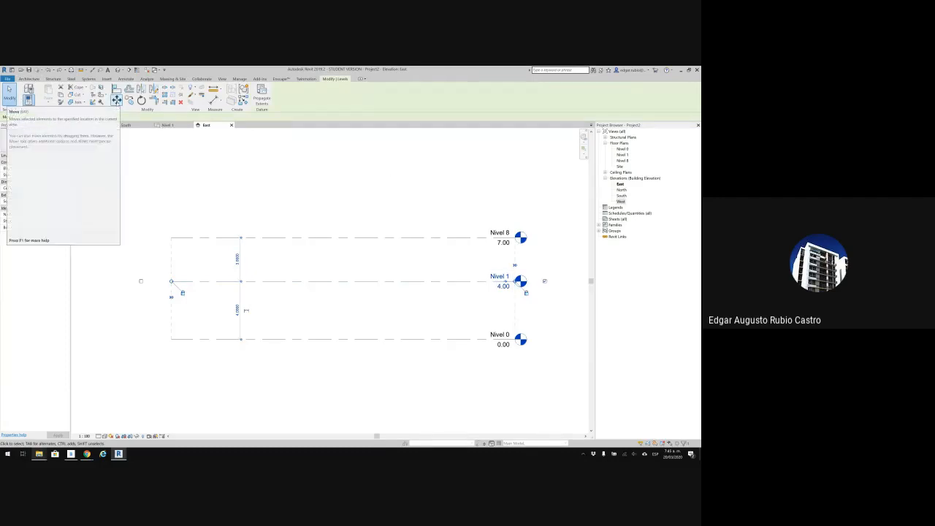
pyautogui.click(116, 100)
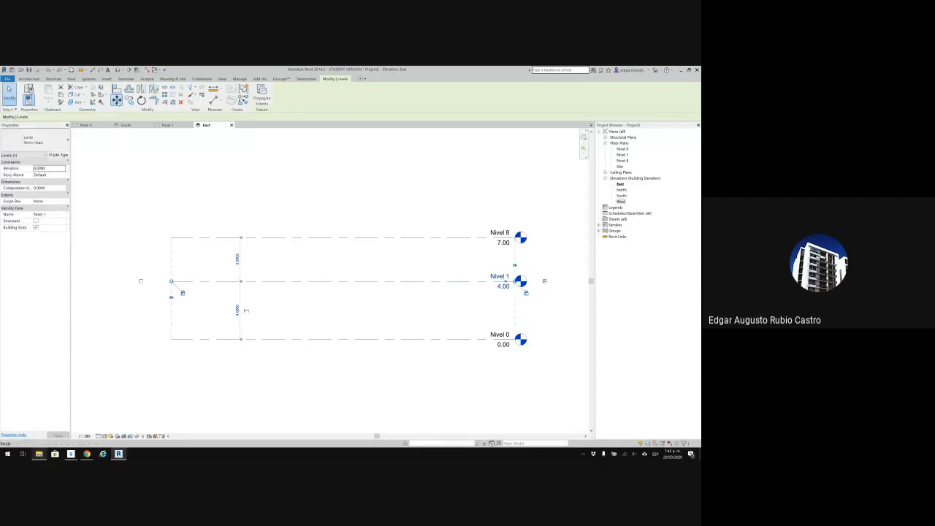
pyautogui.moveTo(489, 215); pyautogui.dragTo(390, 220, button='middle')
pyautogui.click(517, 182)
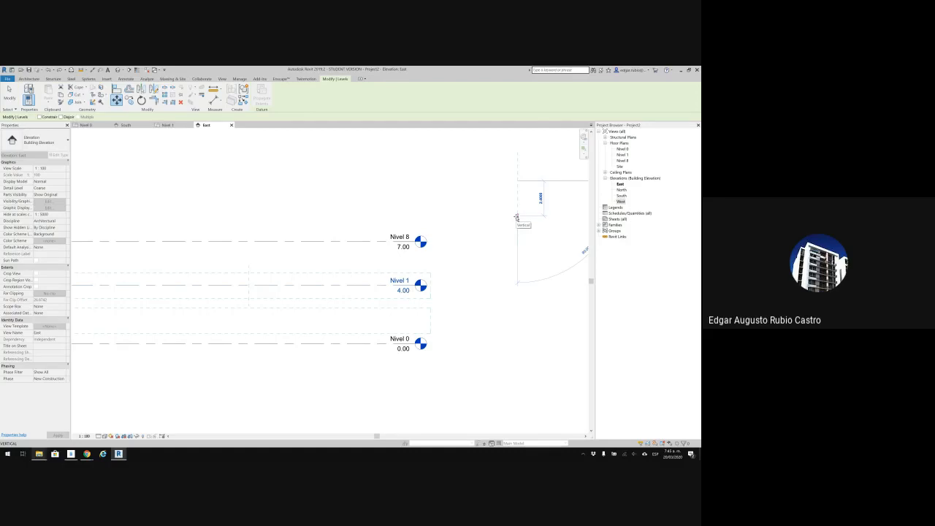
pyautogui.write('4')
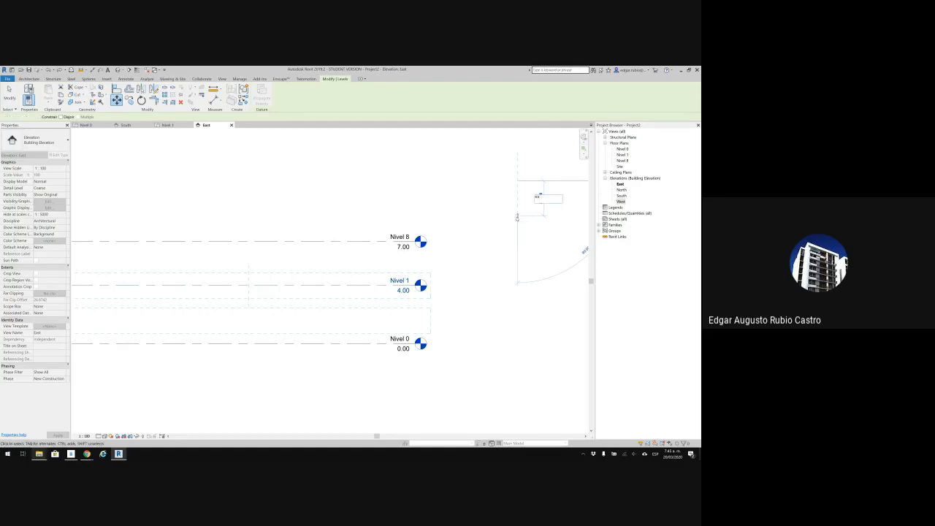
pyautogui.press('Return')
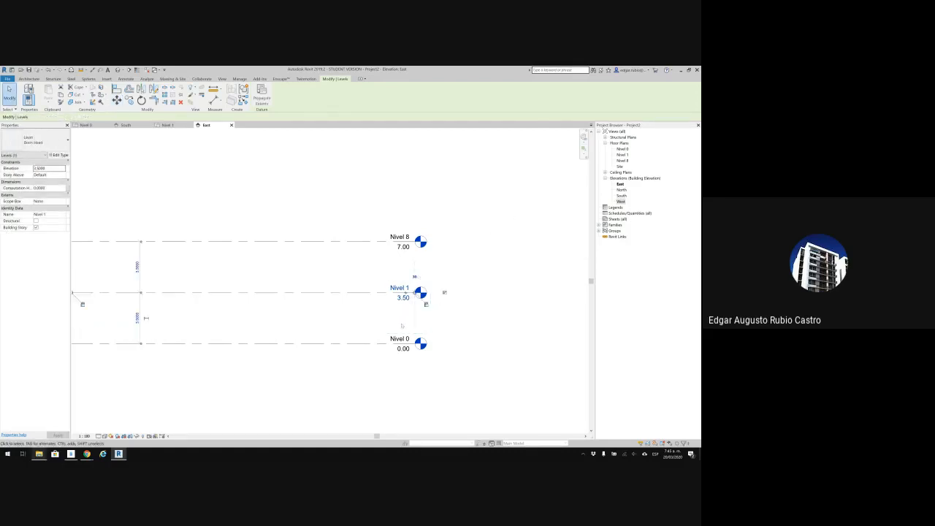
pyautogui.moveTo(336, 304); pyautogui.dragTo(379, 292, button='middle')
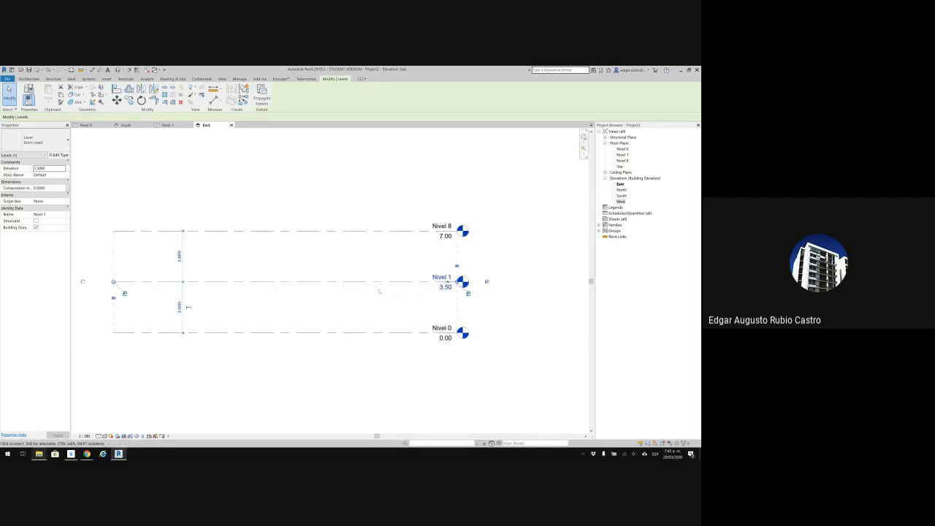
pyautogui.moveTo(301, 288)
pyautogui.mouseDown(button='middle')
pyautogui.moveTo(375, 271)
pyautogui.moveTo(374, 260)
pyautogui.moveTo(312, 276)
pyautogui.mouseUp(button='middle')
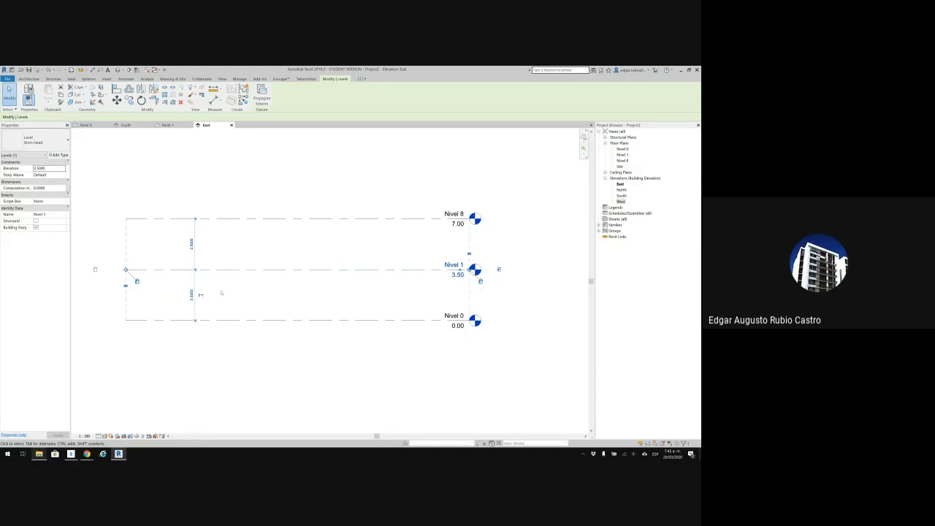
# Set the temporary dimension between Nivel 0 and Nivel 1 to 3.80 m
pyautogui.click(227, 289)
pyautogui.click(198, 295)
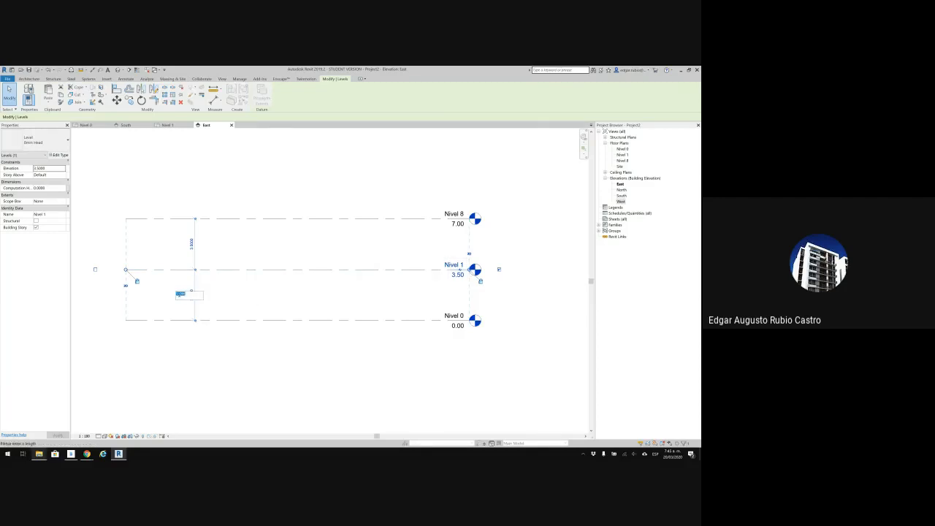
pyautogui.write('6')
pyautogui.press('Return')
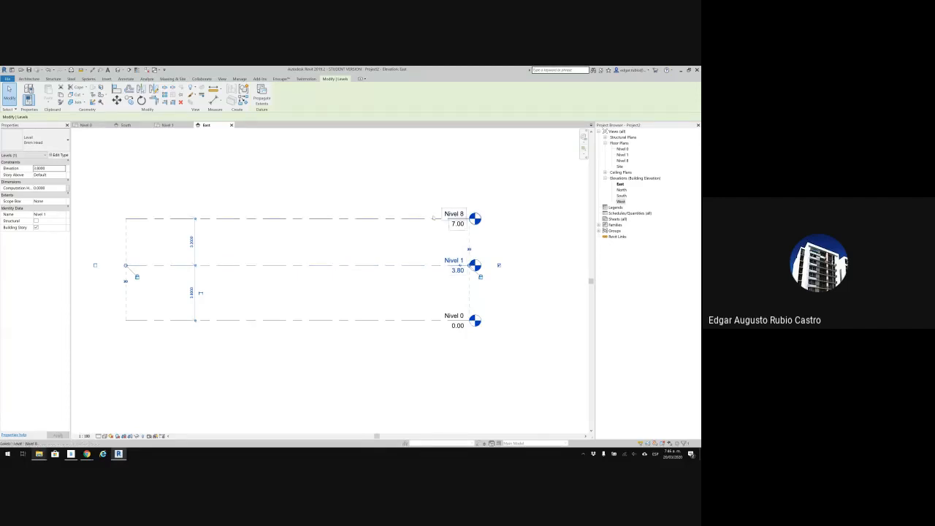
# Try setting the distance between Nivel 1 and Nivel 8 to 3.5 m with Nivel 1 selected, and undo it
pyautogui.click(193, 241)
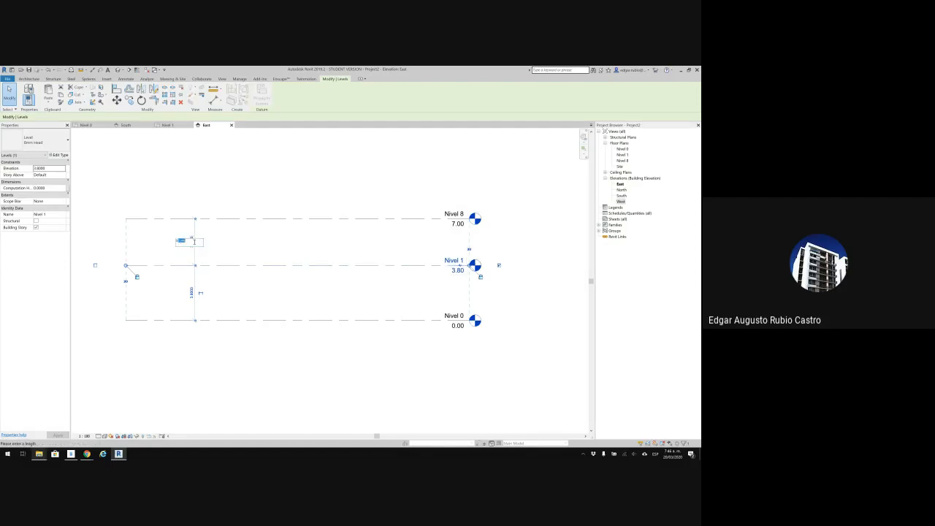
pyautogui.write('3.5')
pyautogui.press('Return')
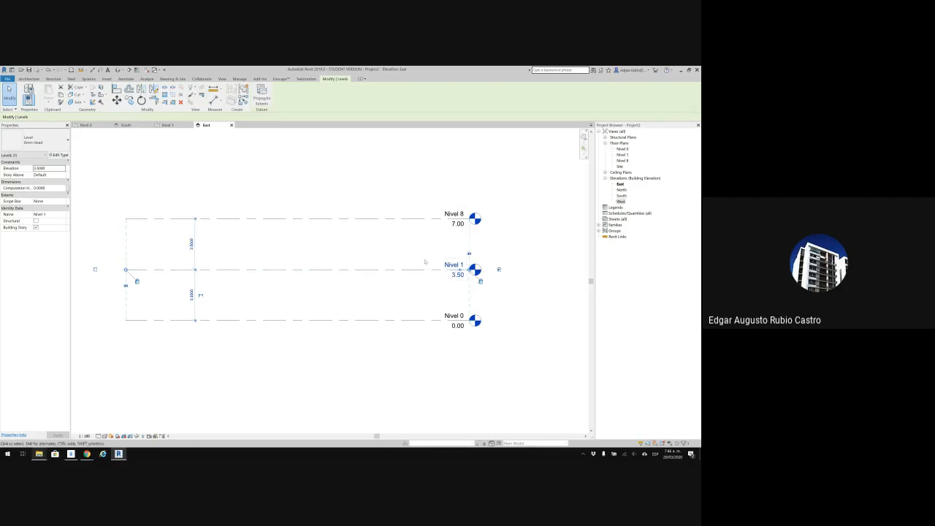
pyautogui.hotkey('ctrl', 'z')
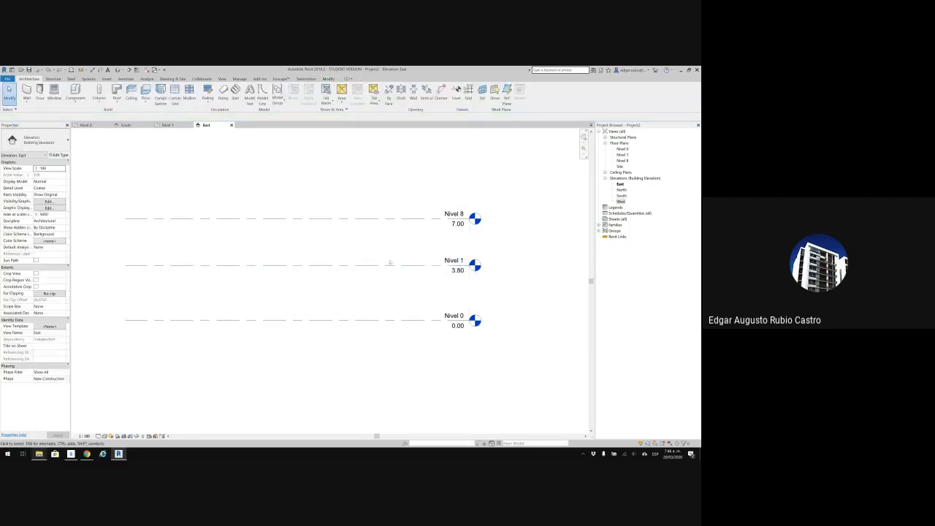
# With Nivel 8 selected, set its distance above Nivel 1 to 3.5 m
pyautogui.click(387, 264)
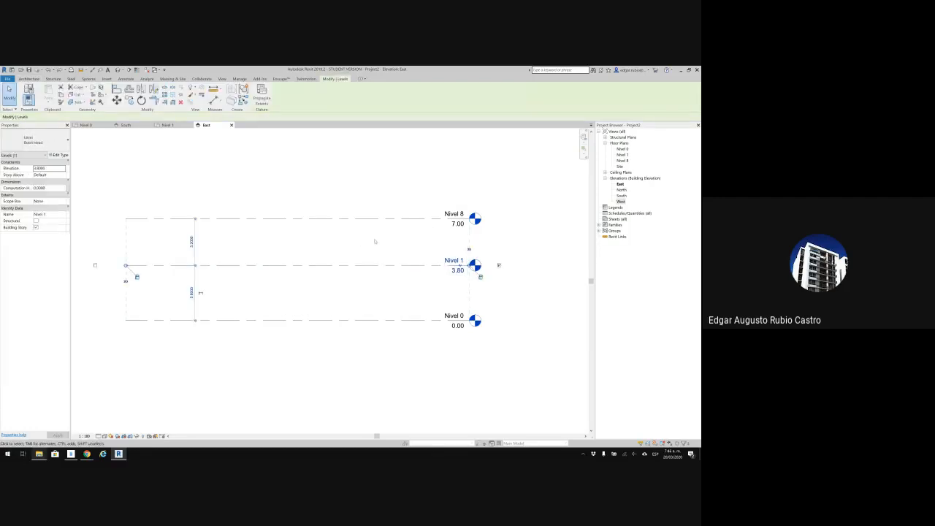
pyautogui.moveTo(382, 203); pyautogui.dragTo(341, 234)
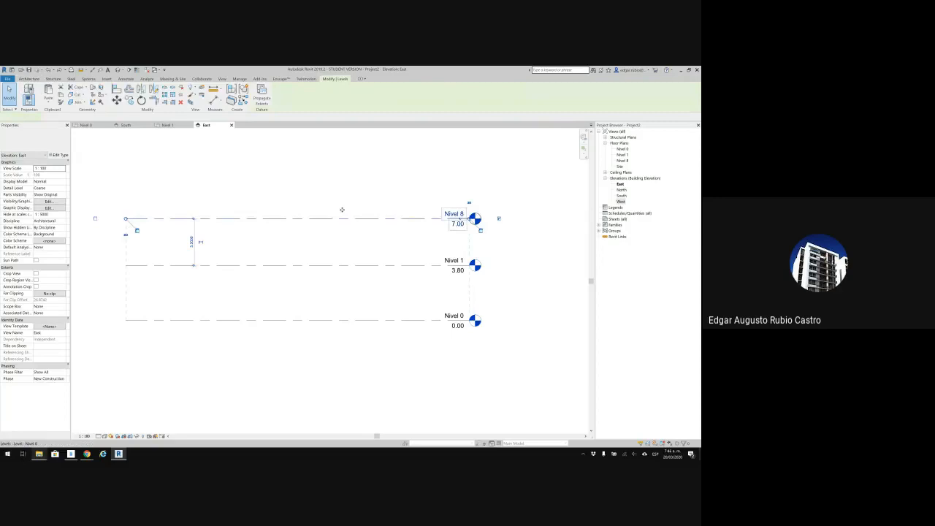
pyautogui.click(191, 241)
pyautogui.write('4')
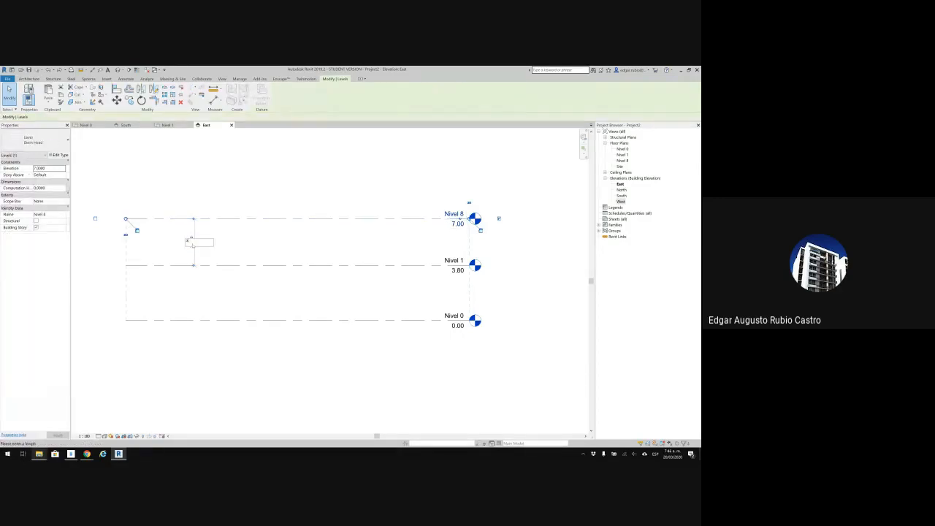
pyautogui.press('Return')
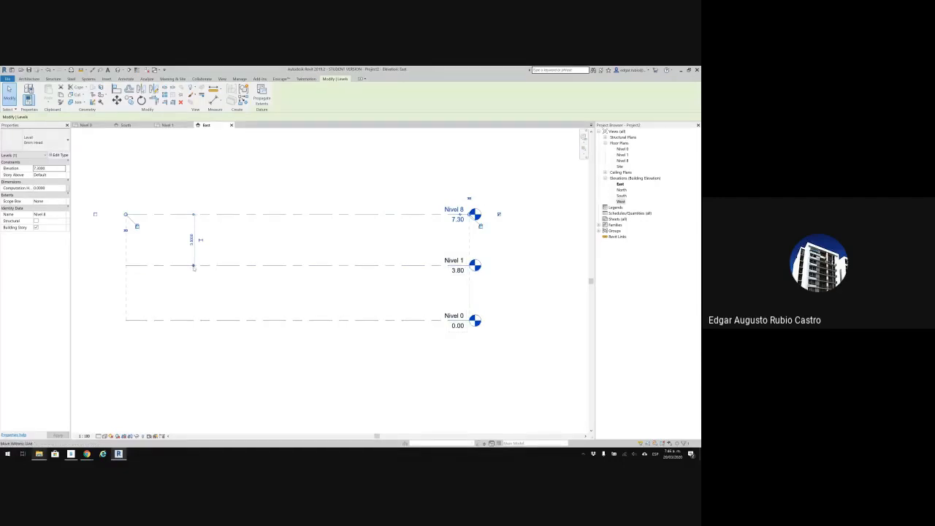
# Reattach Nivel 8's temporary dimension from Nivel 1 to Nivel 0 and set it to 8 m
pyautogui.moveTo(194, 267); pyautogui.dragTo(205, 321)
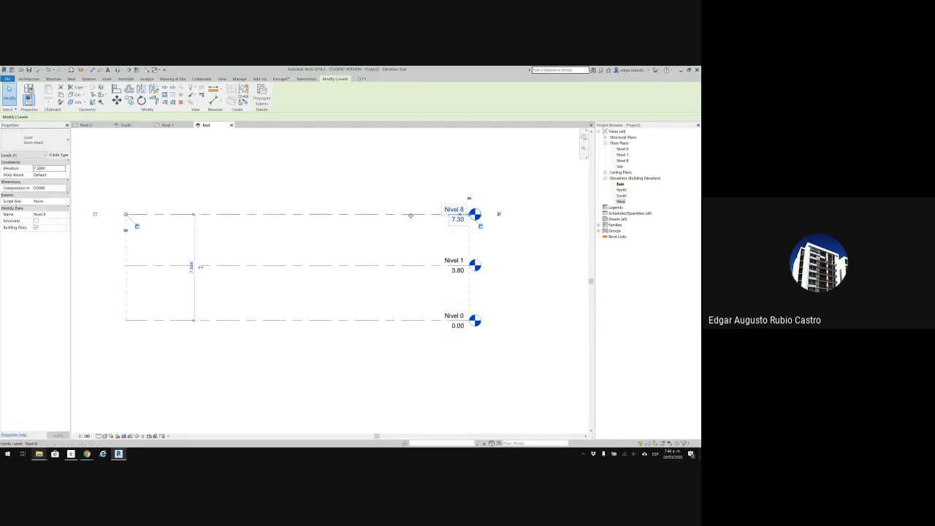
pyautogui.click(191, 265)
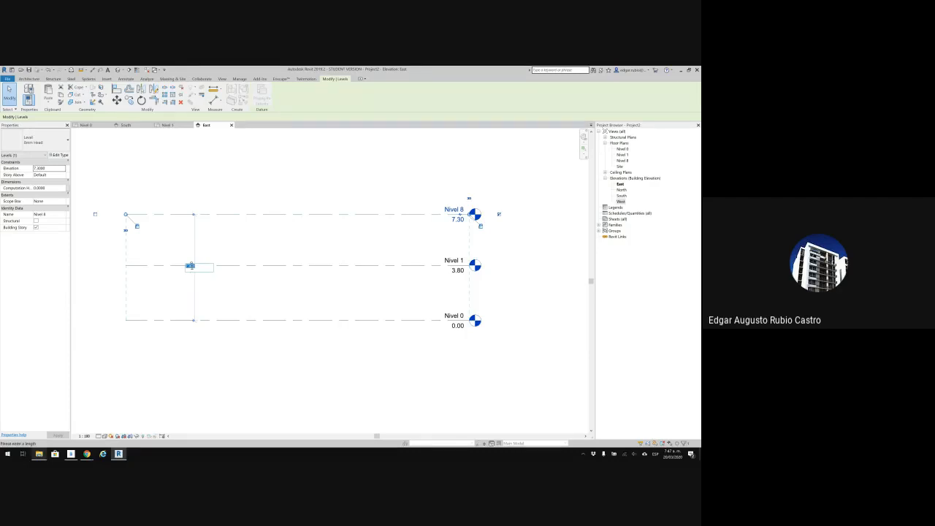
pyautogui.write('8')
pyautogui.press('Return')
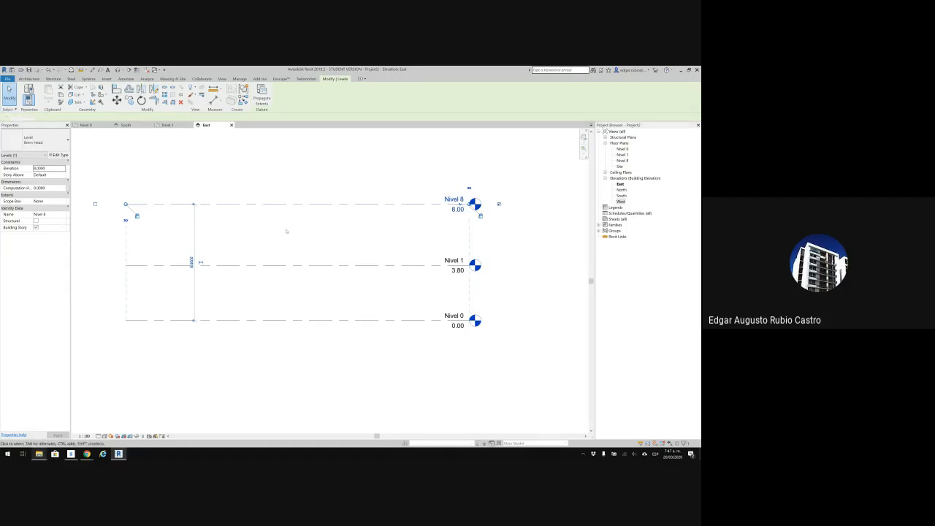
pyautogui.click(363, 222)
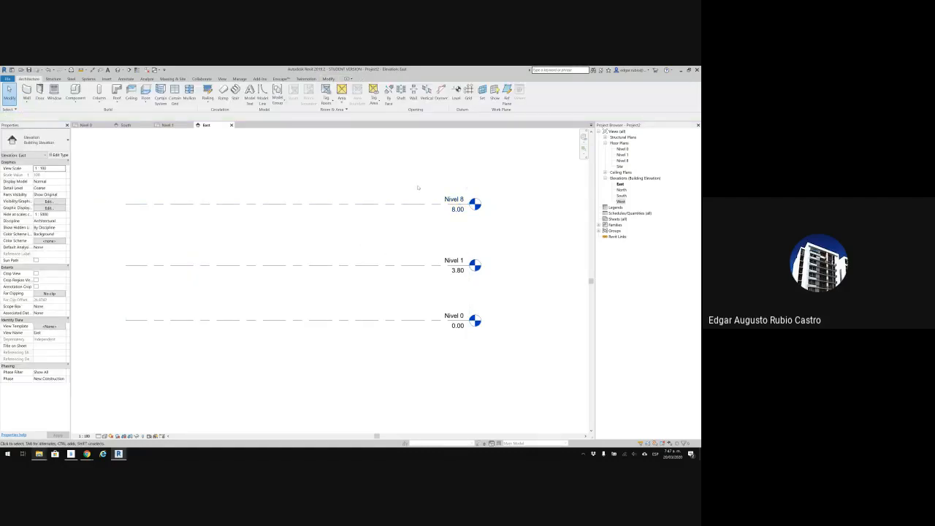
# Nudge Nivel 8 down in small increments to an elevation of 7.50
pyautogui.click(378, 217)
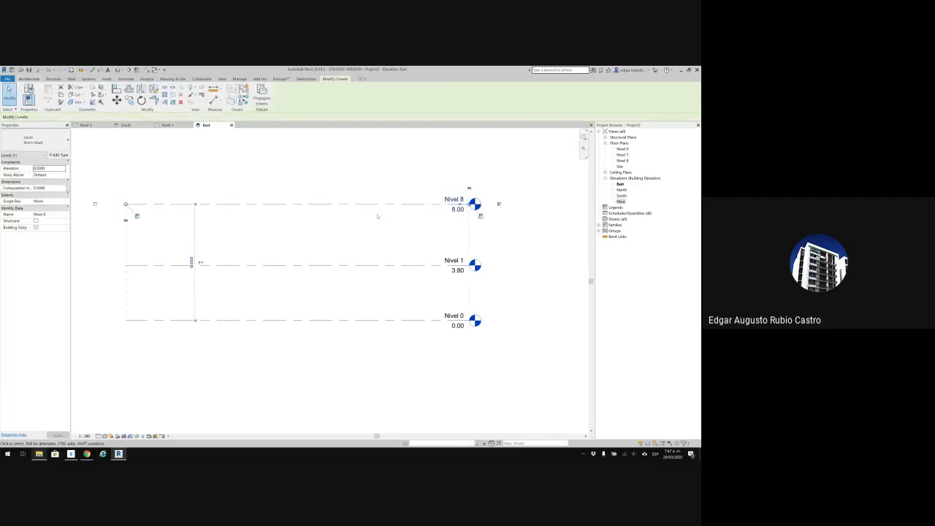
pyautogui.press('Down')
pyautogui.press('Down')
pyautogui.press('Down')
pyautogui.press('Down')
pyautogui.press('Down')
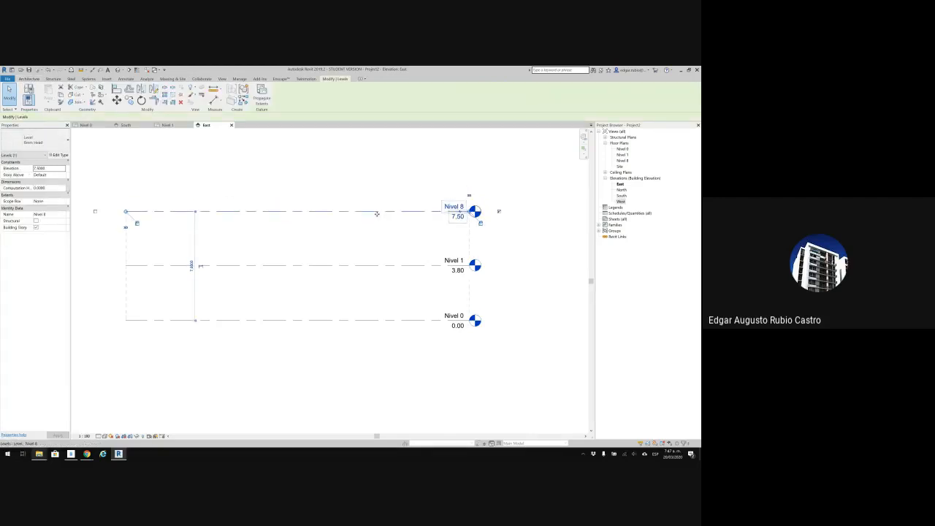
pyautogui.press('Down')
pyautogui.press('Up')
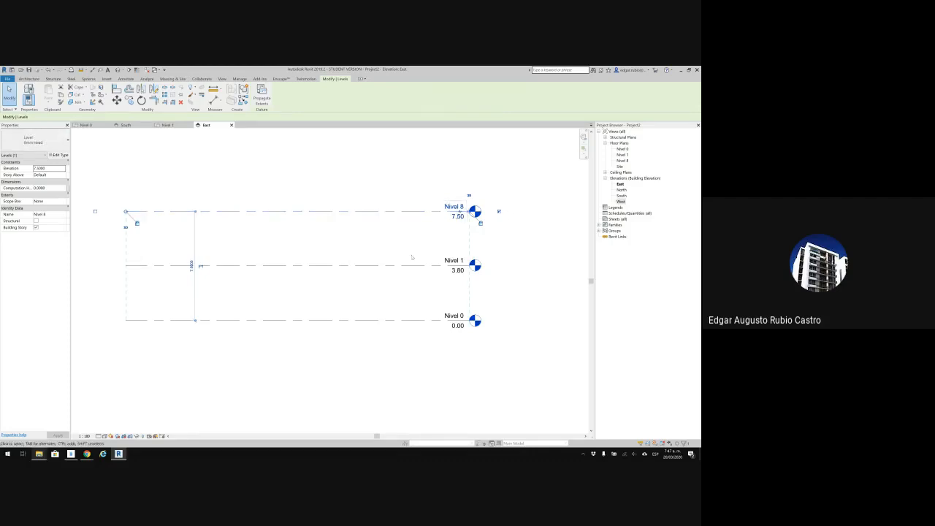
pyautogui.click(423, 265)
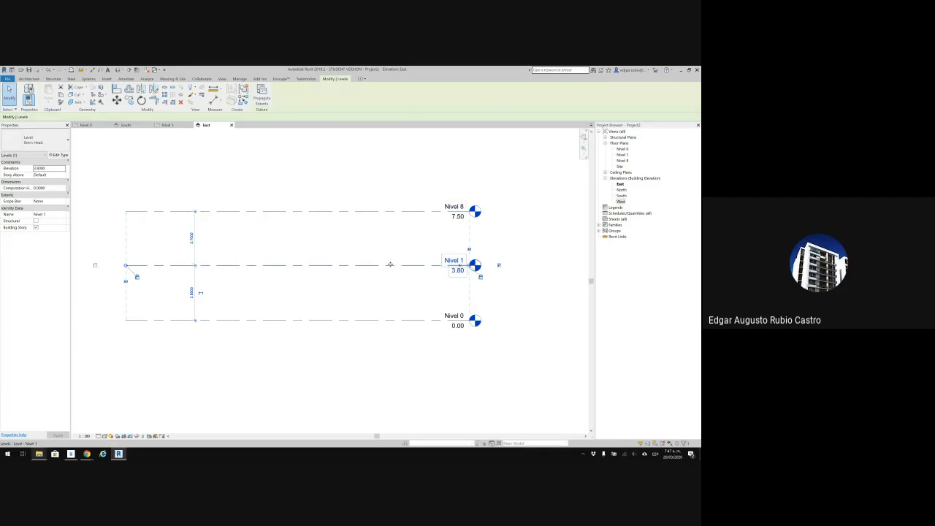
pyautogui.moveTo(390, 265); pyautogui.dragTo(399, 242)
pyautogui.press('Escape')
pyautogui.press('Escape')
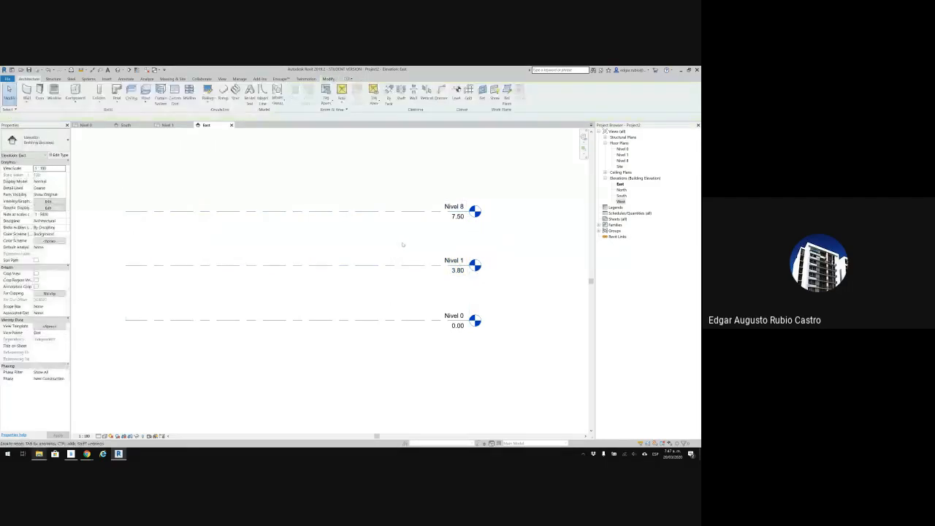
# Nudge Nivel 1 down to an elevation of 3.70
pyautogui.click(401, 263)
pyautogui.scroll(3, 468, 276)
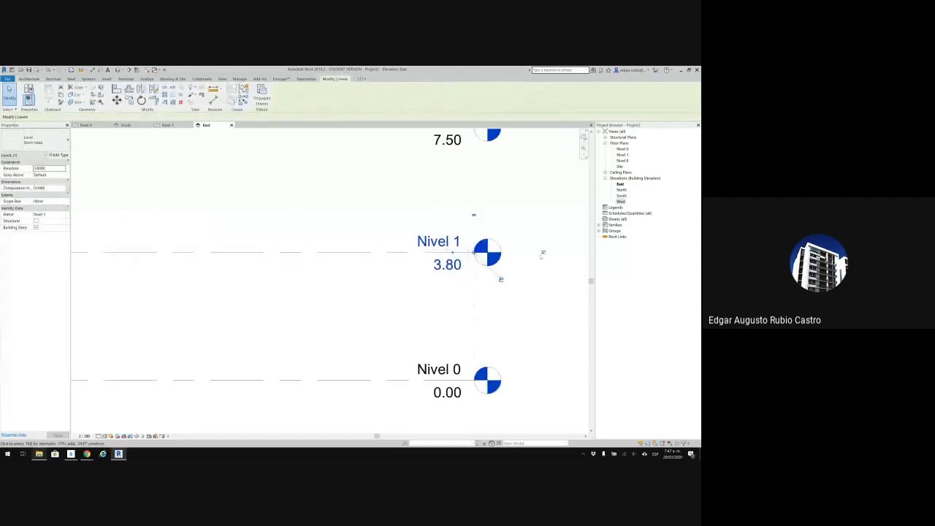
pyautogui.scroll(2, 496, 261)
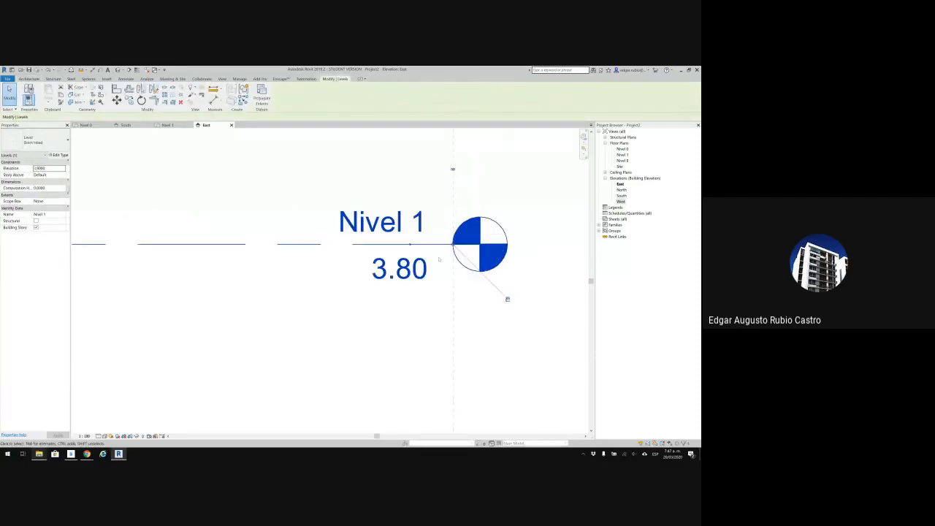
pyautogui.scroll(2, 438, 258)
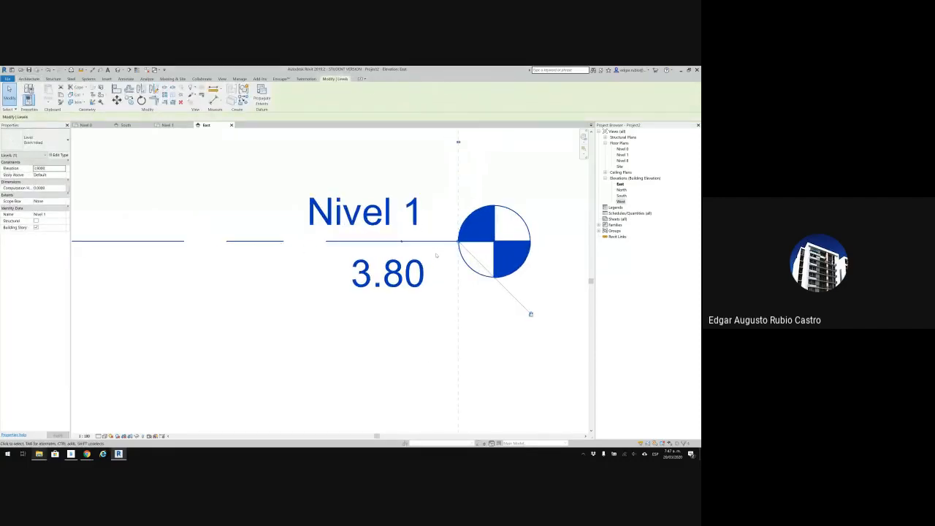
pyautogui.scroll(1, 435, 252)
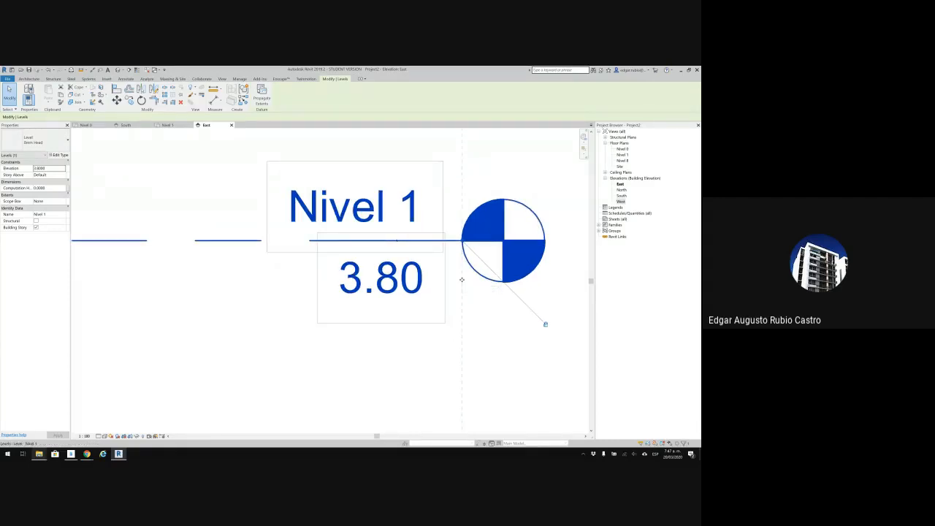
pyautogui.moveTo(545, 324); pyautogui.dragTo(473, 262)
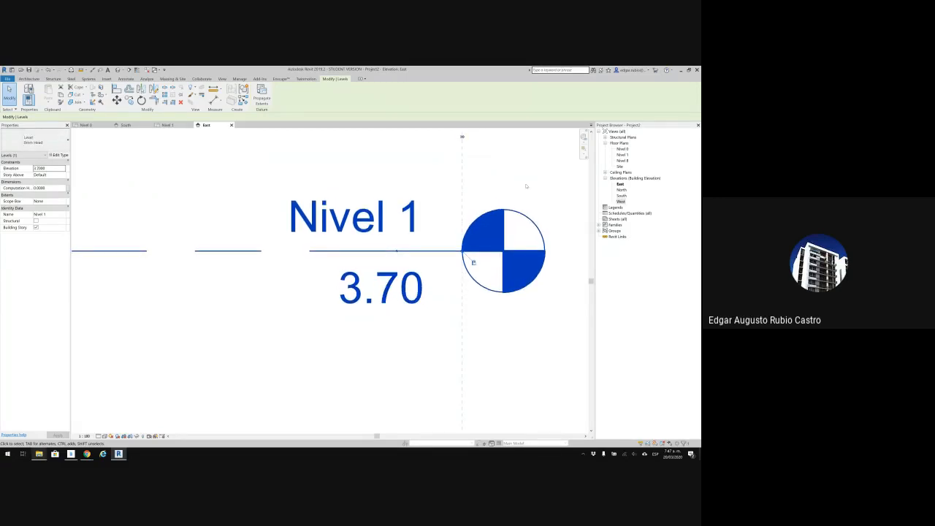
pyautogui.scroll(1, 526, 187)
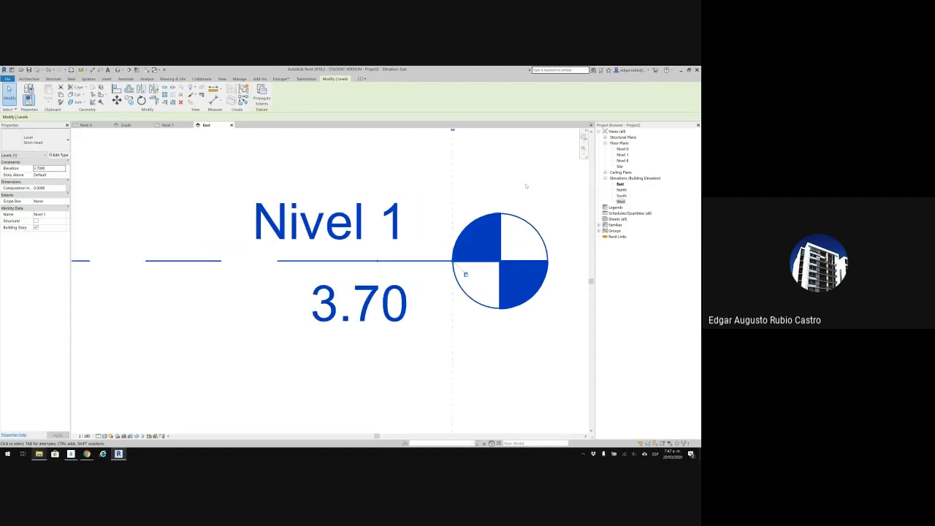
# Nudge Nivel 1 in finer increments down to 3.60 and back up to 3.70
pyautogui.press('Down')
pyautogui.press('Down')
pyautogui.press('Down')
pyautogui.press('Down')
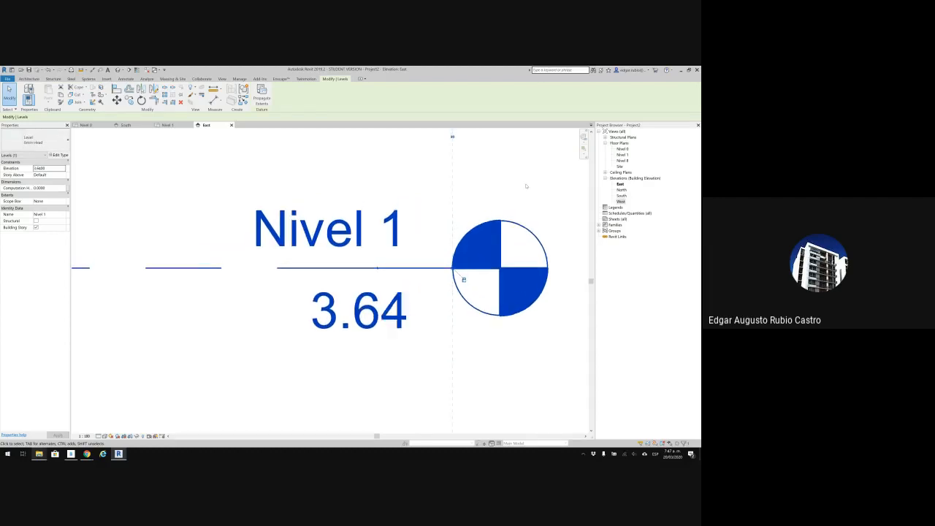
pyautogui.press('Down')
pyautogui.press('Down')
pyautogui.press('Up')
pyautogui.press('Up')
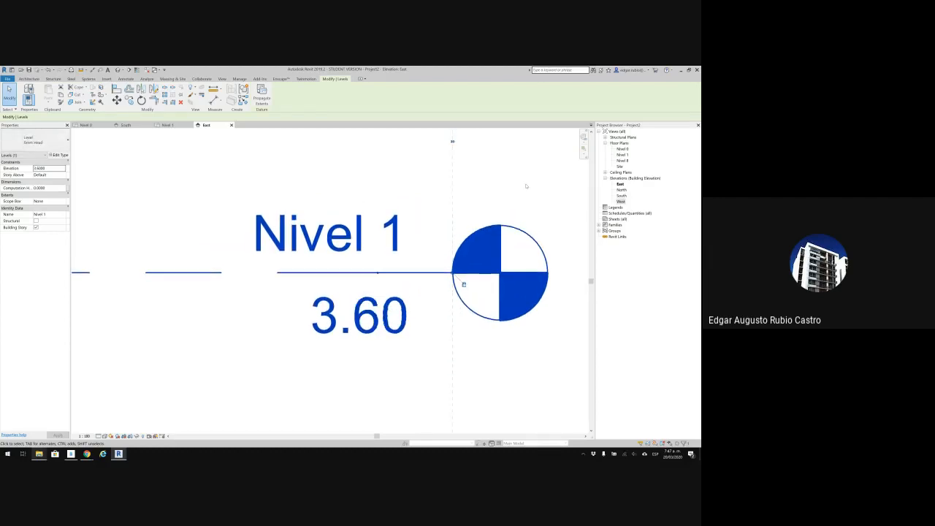
pyautogui.press('Up')
pyautogui.press('Up')
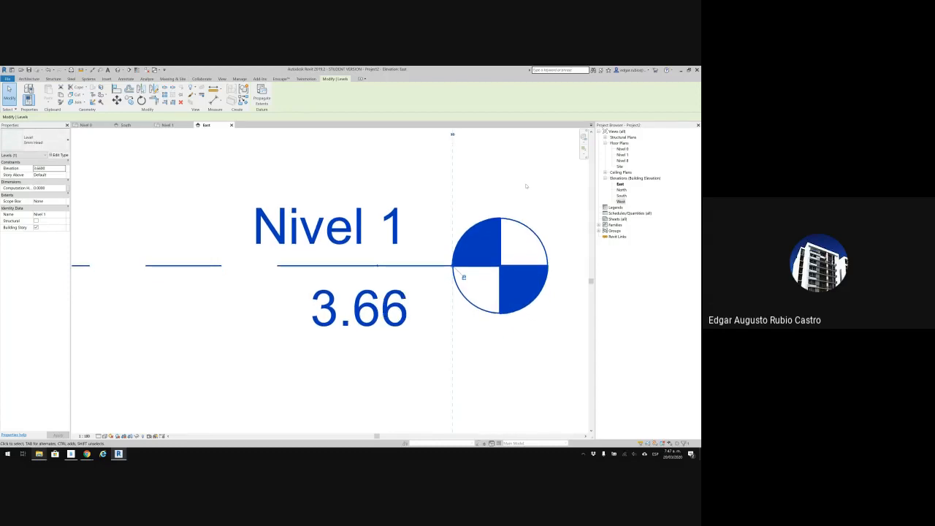
pyautogui.press('Up')
pyautogui.press('Up')
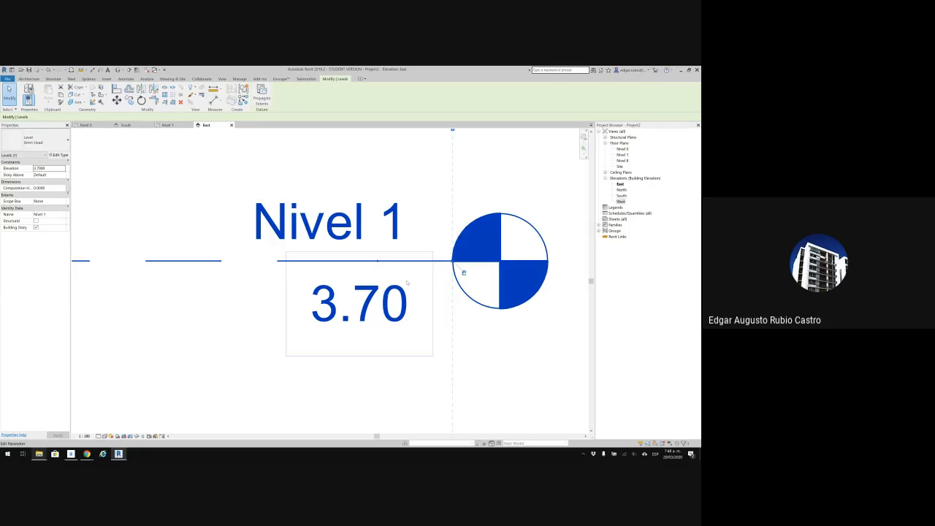
# Set Nivel 1's elevation to 4 m and nudge the level down to 3.90
pyautogui.scroll(-3, 344, 263)
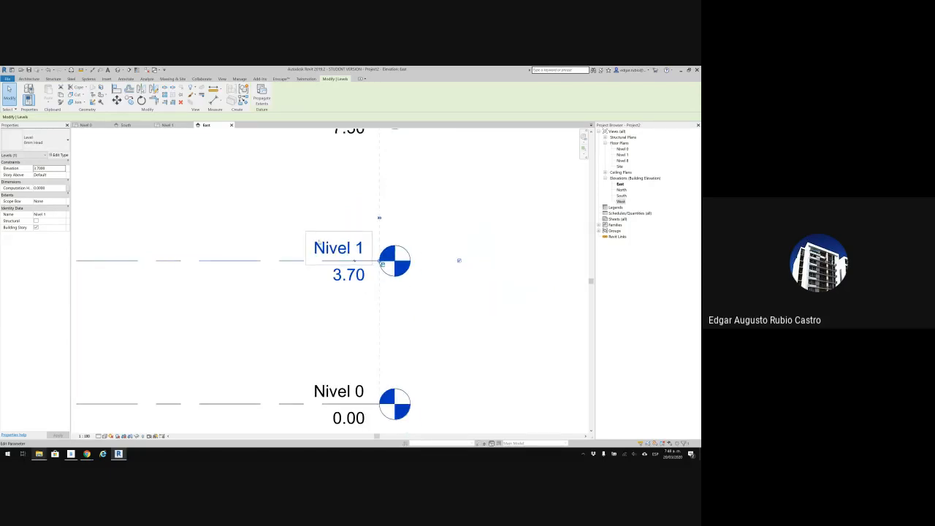
pyautogui.scroll(-2, 306, 241)
pyautogui.moveTo(273, 253); pyautogui.dragTo(359, 286, button='middle')
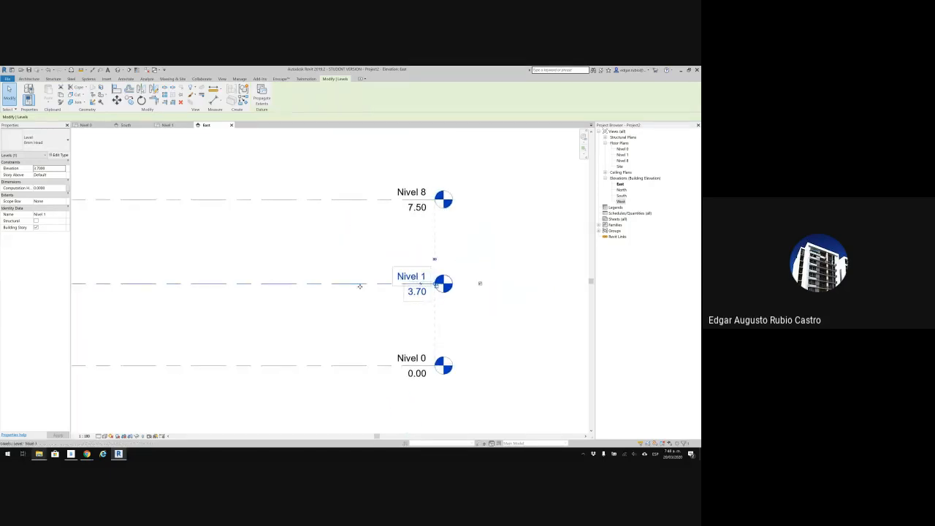
pyautogui.click(414, 291)
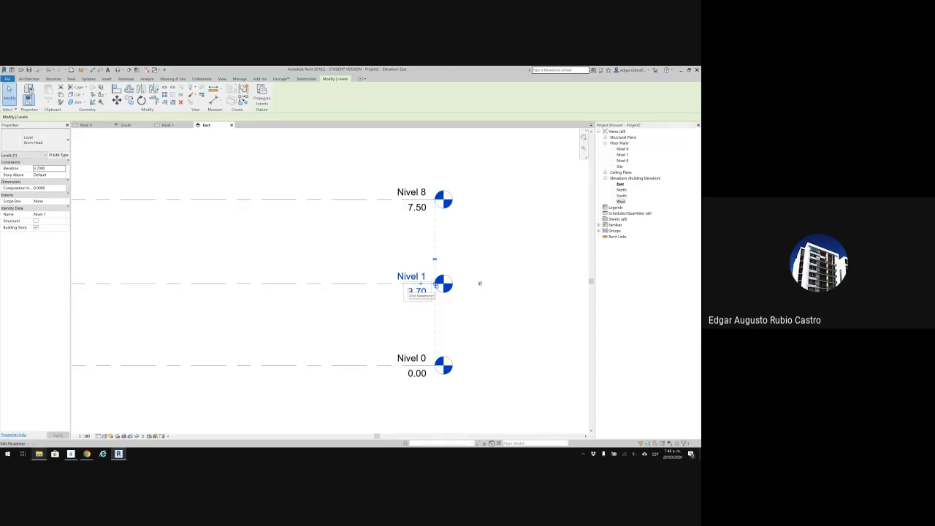
pyautogui.write('4')
pyautogui.press('Return')
pyautogui.press('Down')
pyautogui.press('Down')
pyautogui.press('Up')
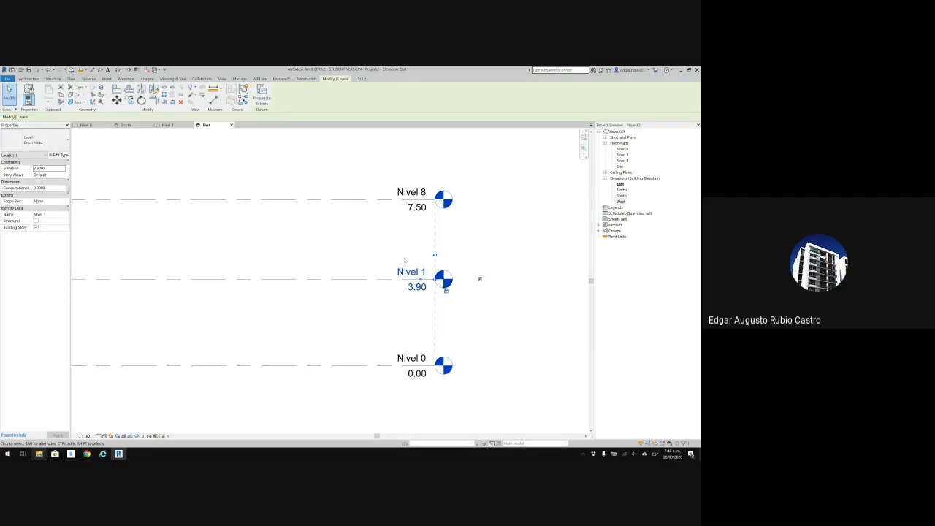
# Select Nivel 0, Nivel 1 and Nivel 8 in turn to review their names and elevations
pyautogui.scroll(-1, 336, 245)
pyautogui.moveTo(375, 248); pyautogui.dragTo(440, 234, button='middle')
pyautogui.moveTo(349, 225)
pyautogui.mouseDown(button='middle')
pyautogui.moveTo(409, 227)
pyautogui.moveTo(366, 218)
pyautogui.mouseUp(button='middle')
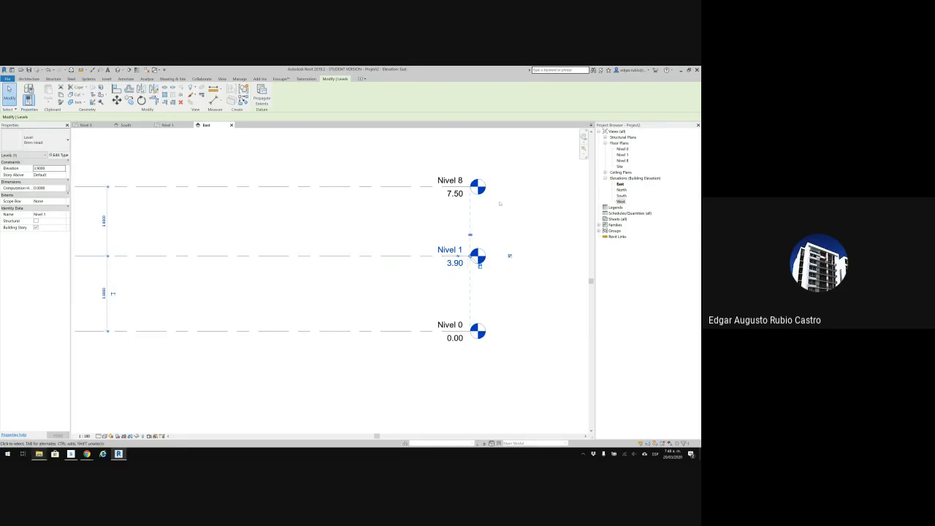
pyautogui.moveTo(380, 330); pyautogui.dragTo(379, 316, button='middle')
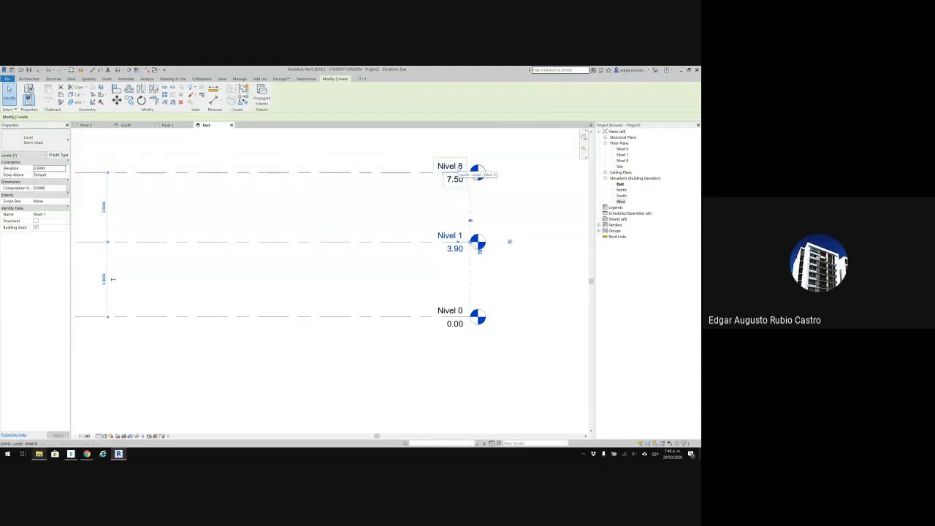
pyautogui.click(452, 316)
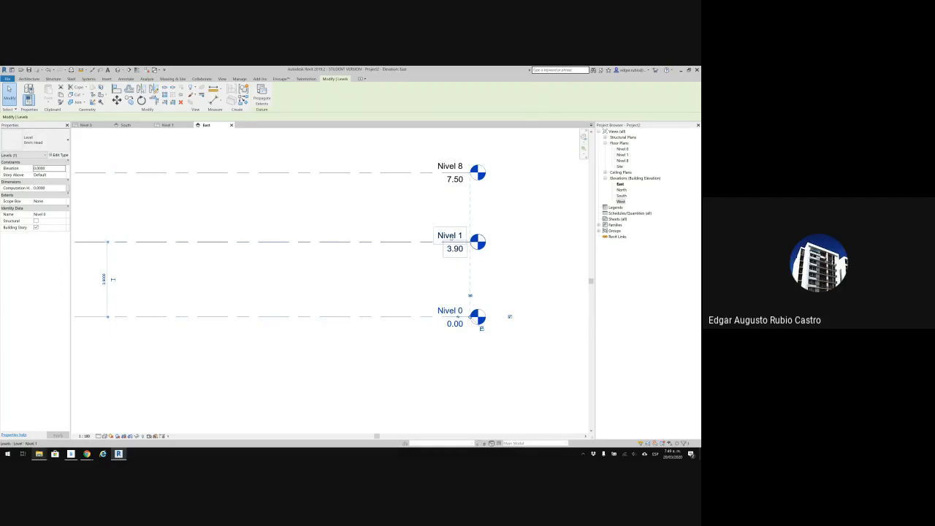
pyautogui.click(453, 241)
pyautogui.click(456, 169)
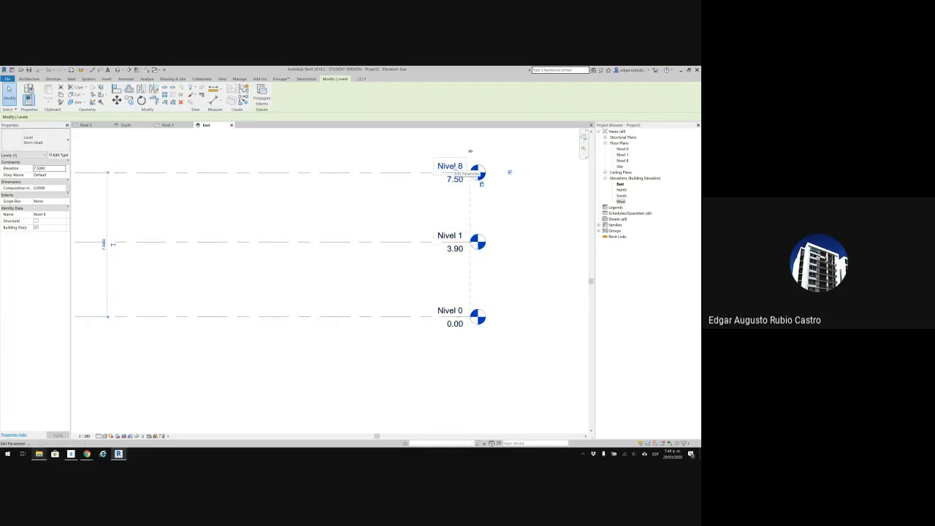
# Rename the level Nivel 0 to "00. Acceso"
pyautogui.click(456, 315)
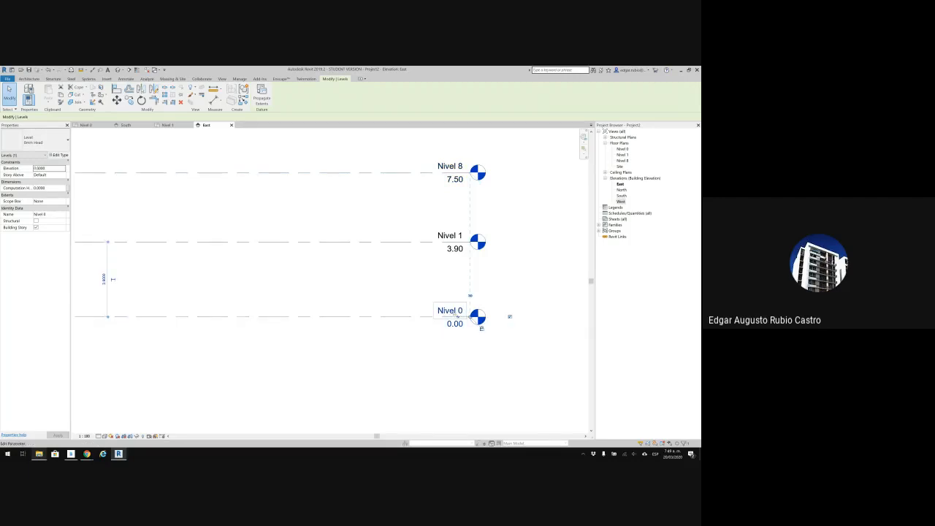
pyautogui.click(453, 311)
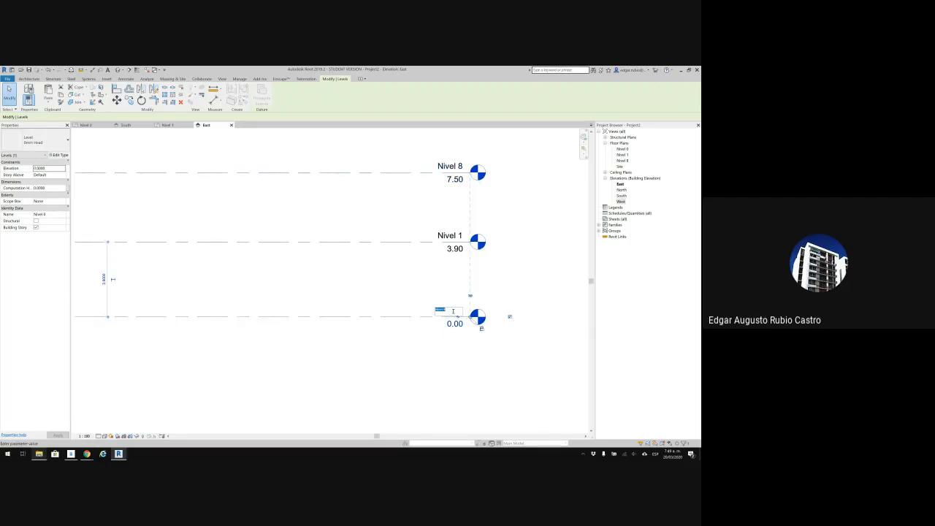
pyautogui.press('BackSpace')
pyautogui.write('00. Acceso')
pyautogui.press('Return')
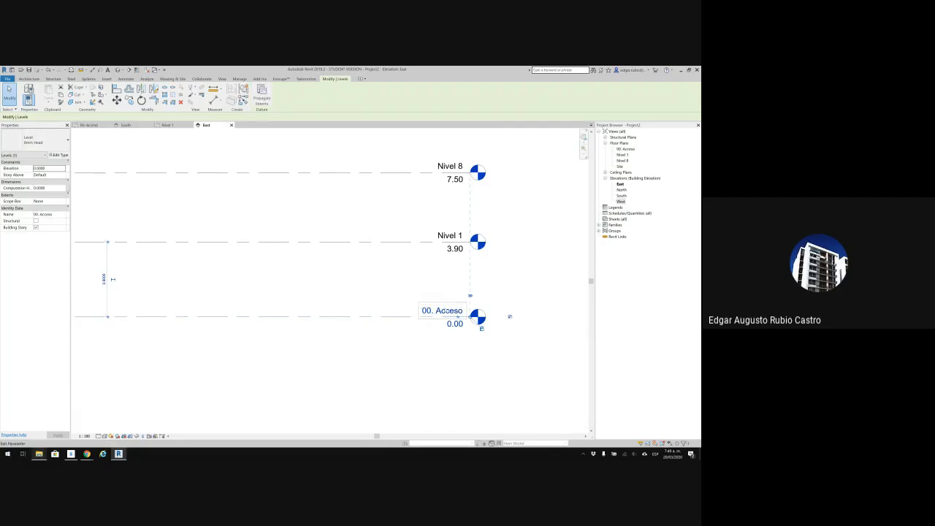
# Rename the level Nivel 1 to "01. Piso 2"
pyautogui.click(449, 236)
pyautogui.click(449, 234)
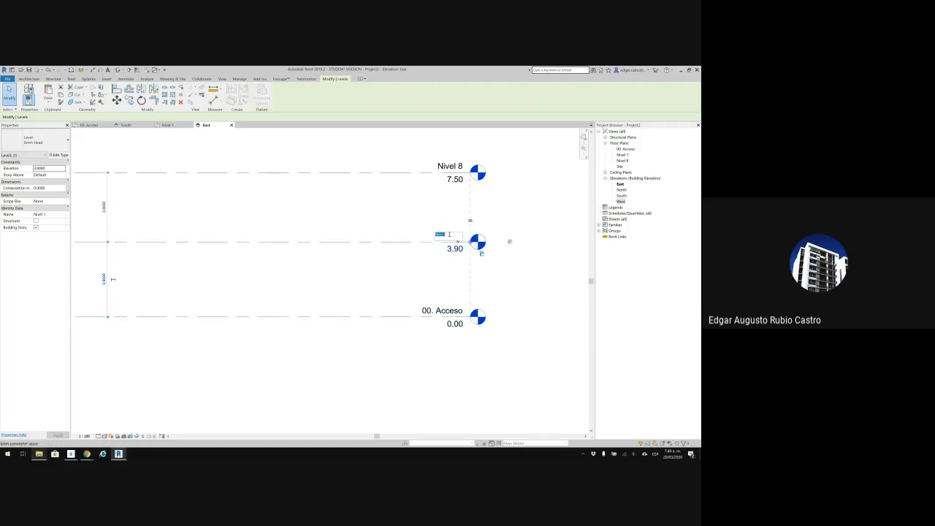
pyautogui.press('BackSpace')
pyautogui.press('Return')
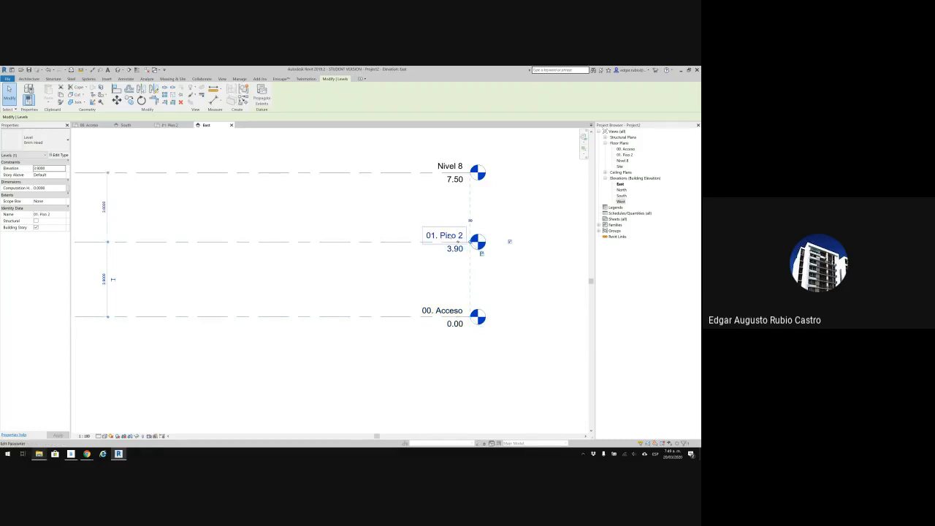
# Rename the uppermost level, Nivel 8, as 02. Cubierta
pyautogui.click(450, 166)
pyautogui.click(452, 166)
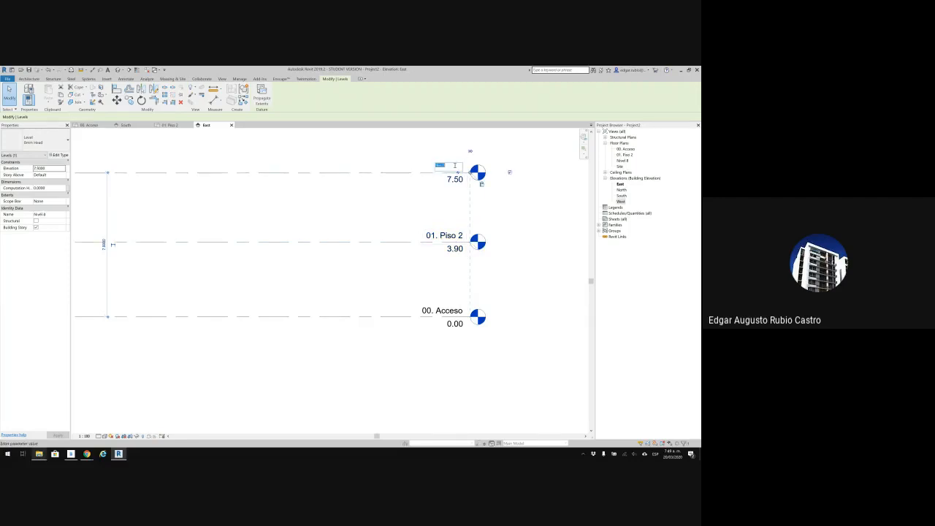
pyautogui.press('BackSpace')
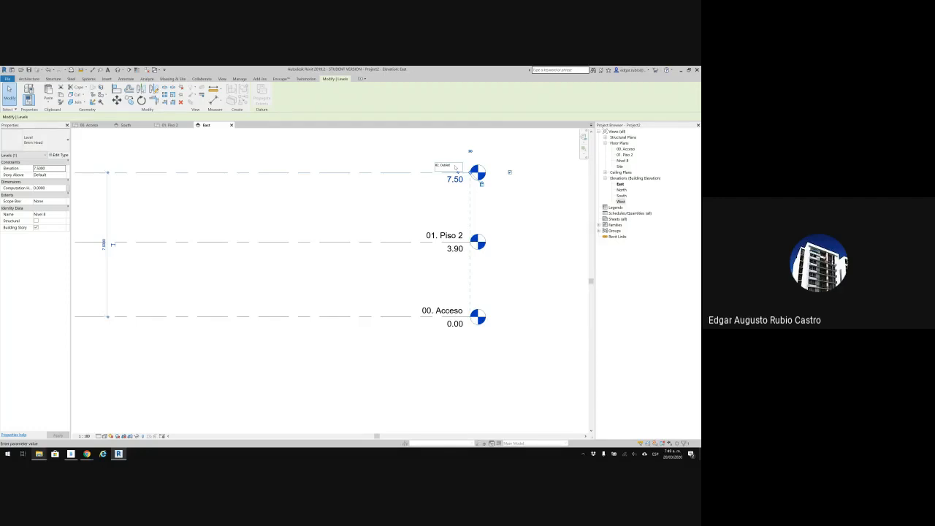
pyautogui.press('Return')
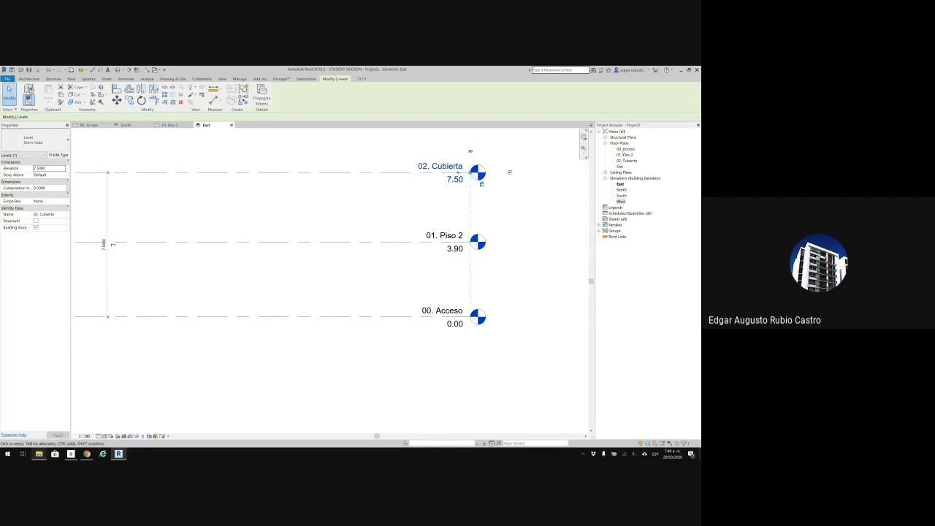
pyautogui.click(625, 149)
pyautogui.click(626, 160)
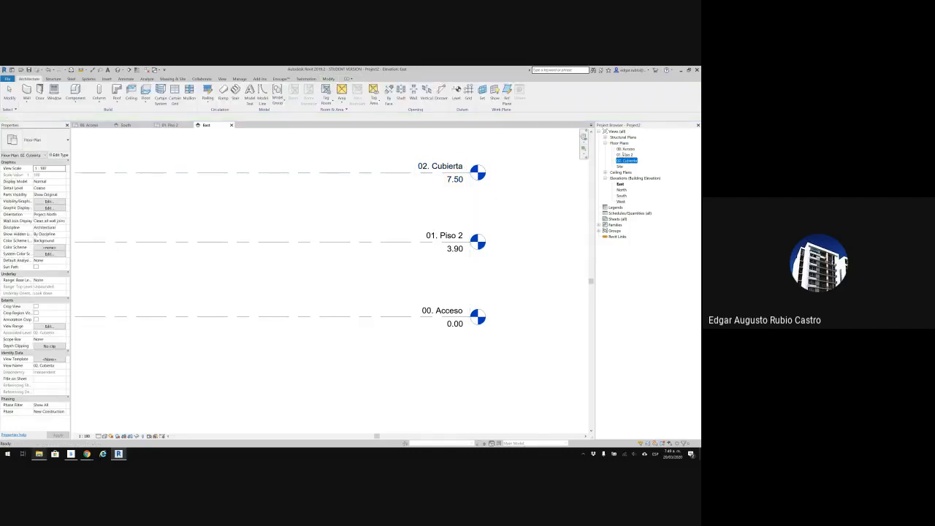
pyautogui.click(625, 149)
# Set the elevation of the level 01. Piso 2 to 3.50
pyautogui.click(449, 269)
pyautogui.click(452, 173)
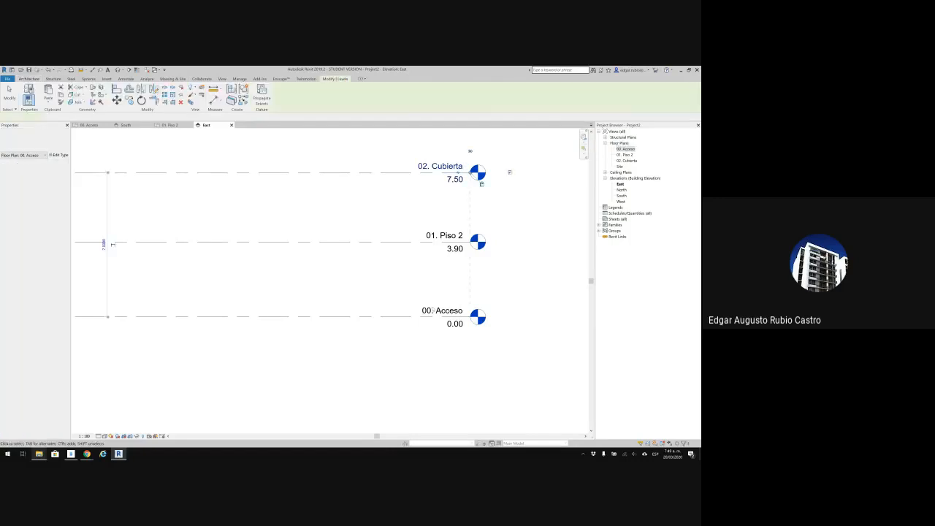
pyautogui.click(454, 253)
pyautogui.click(446, 235)
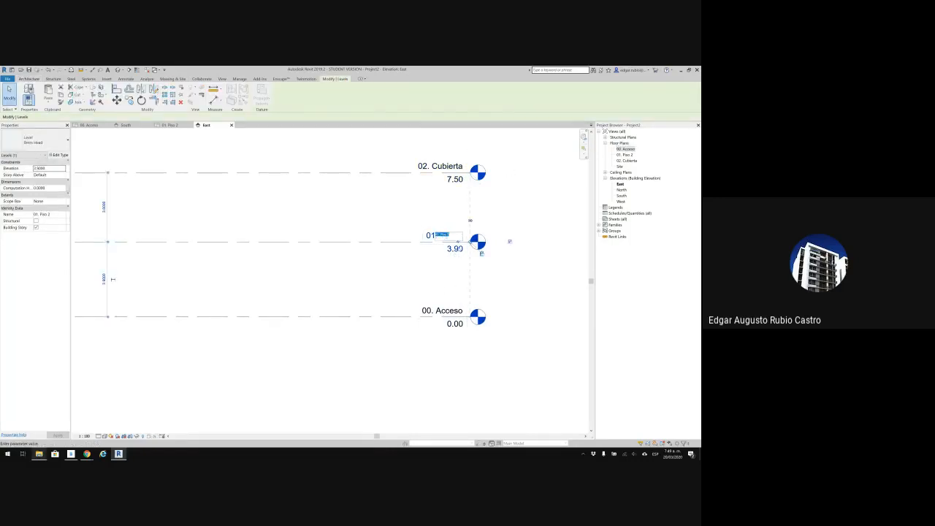
pyautogui.click(450, 250)
pyautogui.click(450, 249)
pyautogui.write('4')
pyautogui.press('Return')
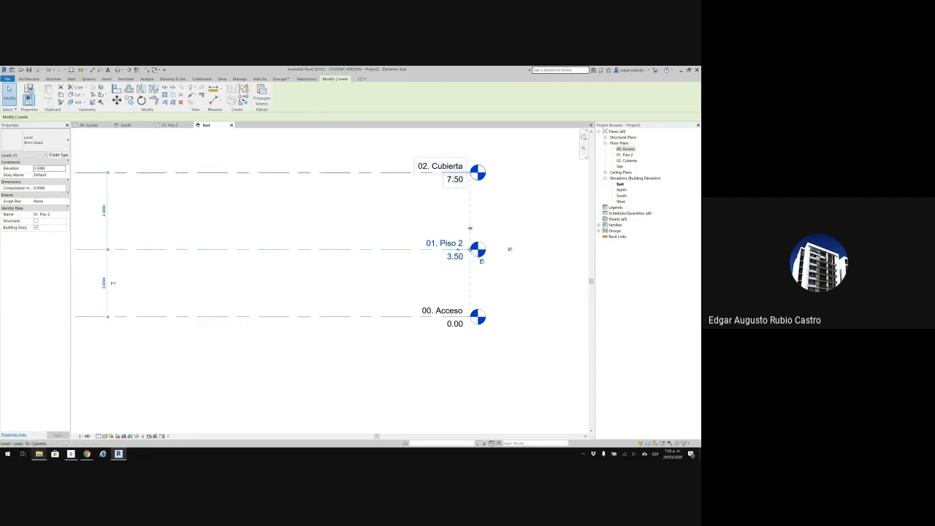
# Set the elevation of the level 02. Cubierta to 7.00 and clear the selection
pyautogui.click(454, 179)
pyautogui.click(455, 179)
pyautogui.write('7')
pyautogui.press('Return')
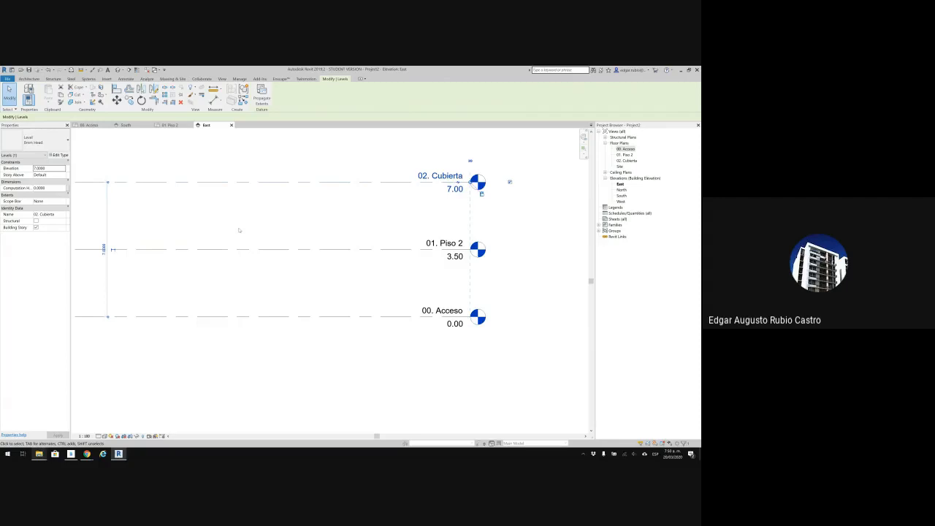
pyautogui.moveTo(108, 317); pyautogui.dragTo(148, 249)
pyautogui.click(454, 188)
pyautogui.press('Return')
pyautogui.click(522, 232)
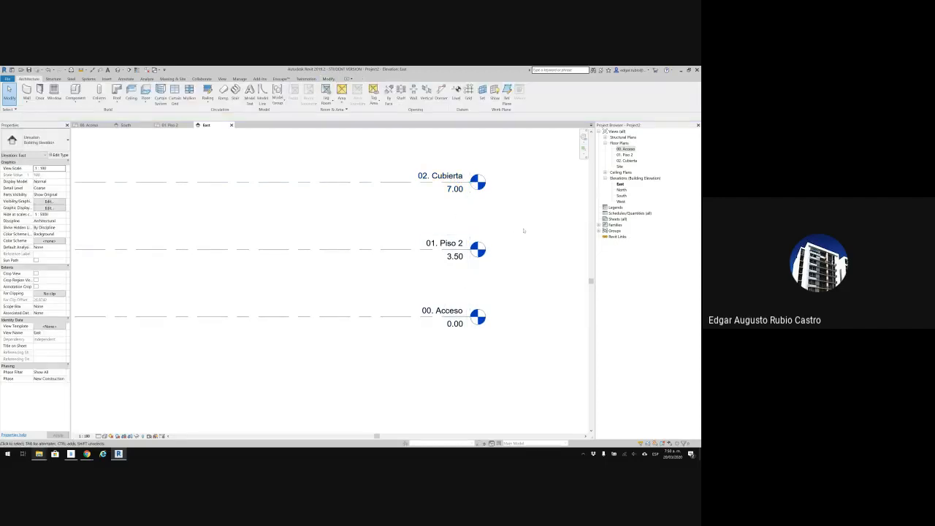
# Look at the Purge Unused list and the Project Units settings
pyautogui.scroll(-3, 307, 245)
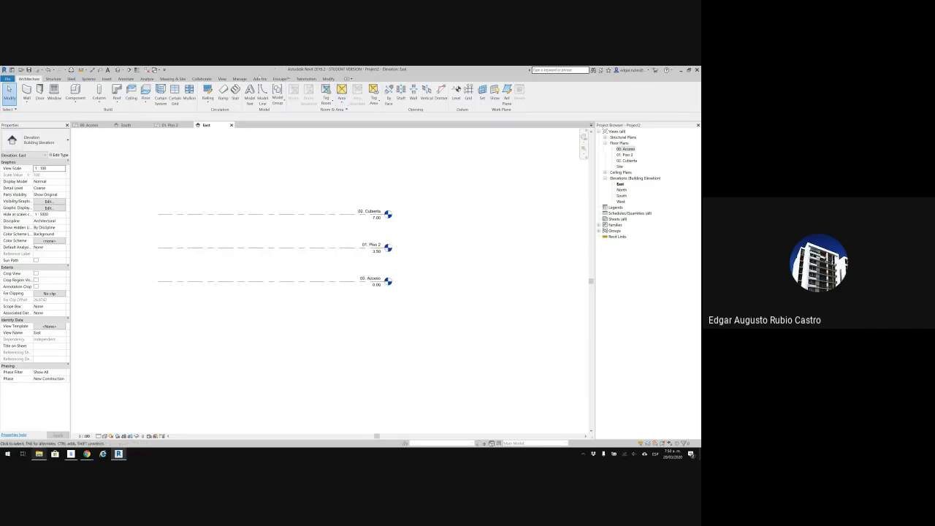
pyautogui.click(239, 79)
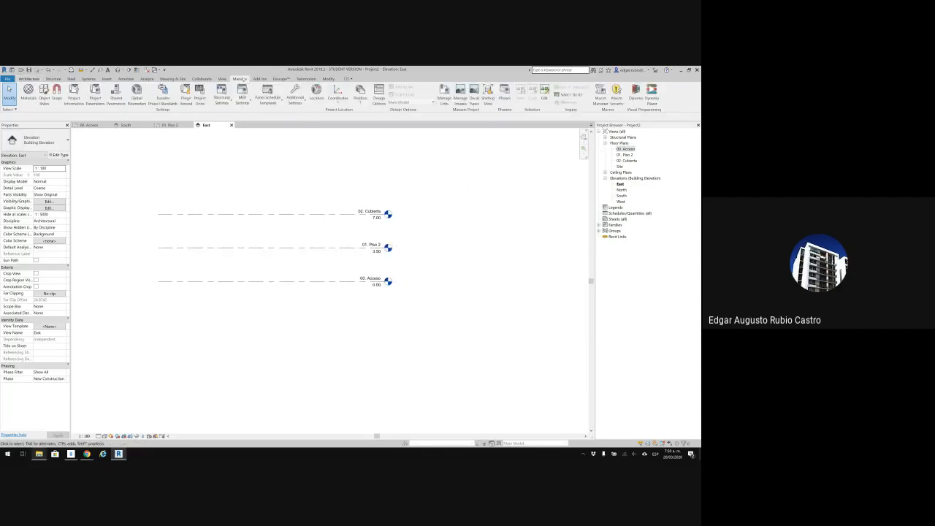
pyautogui.click(185, 93)
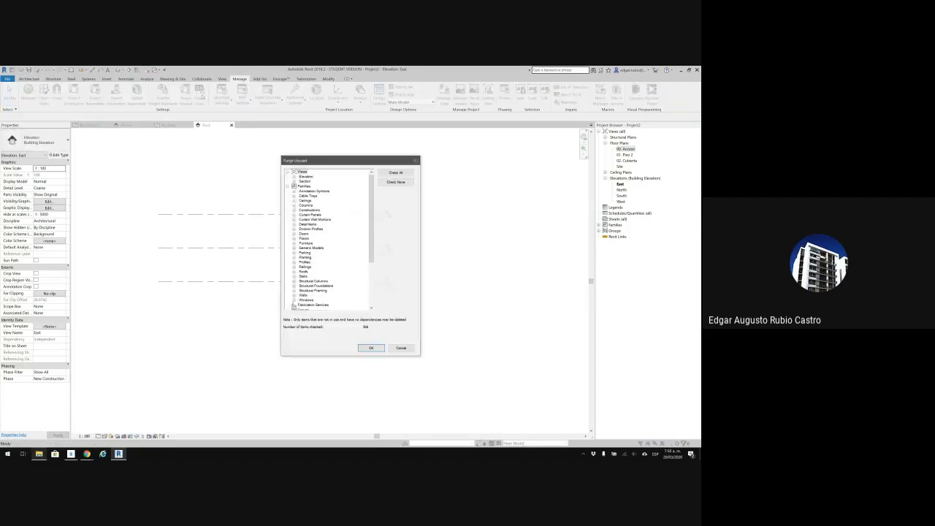
pyautogui.press('Return')
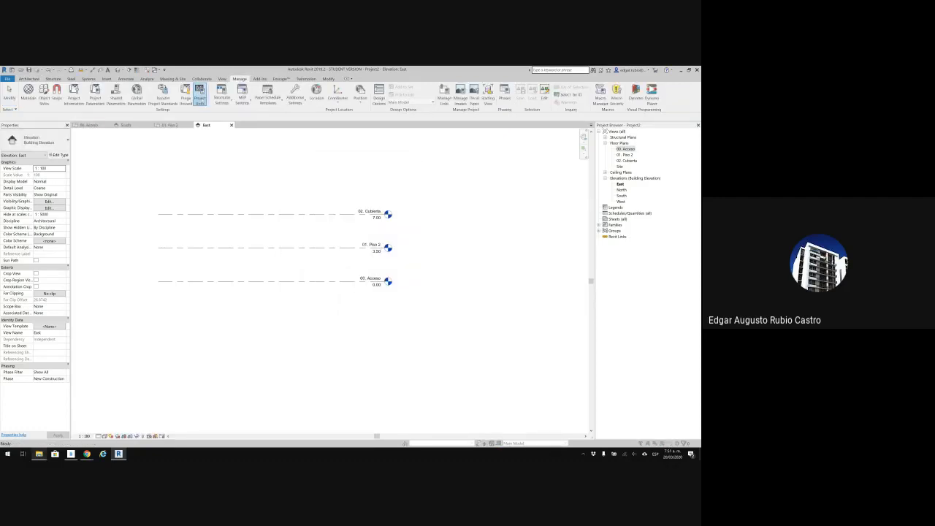
pyautogui.click(200, 98)
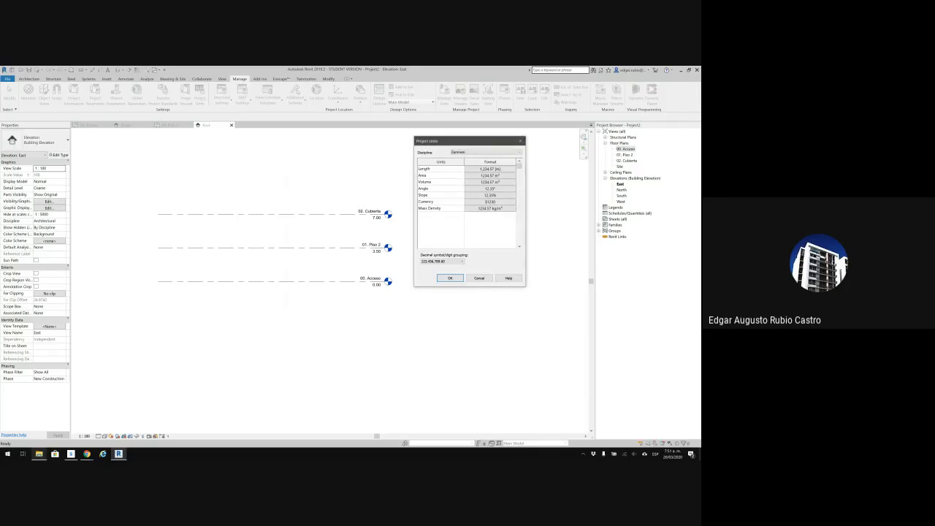
pyautogui.press('Escape')
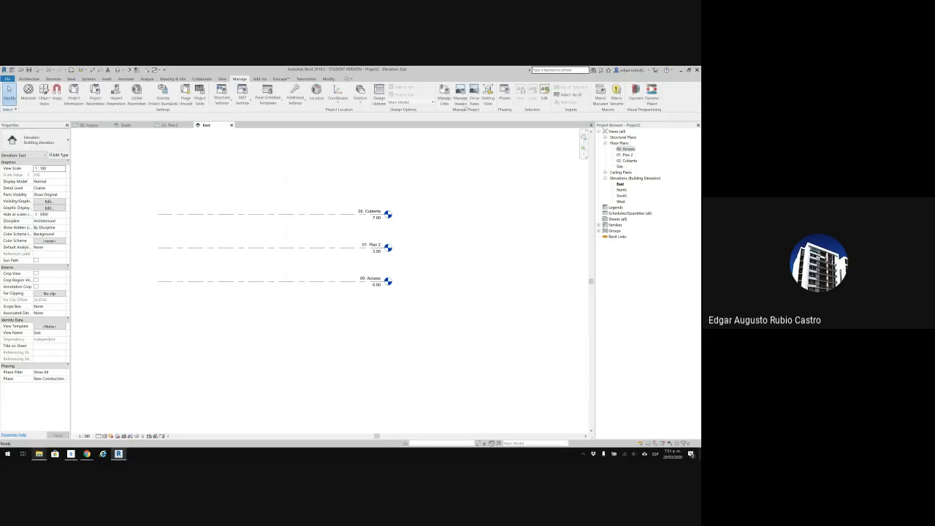
# Open the 00. Acceso floor plan, view the levels in the North elevation, and close that elevation
pyautogui.click(620, 184)
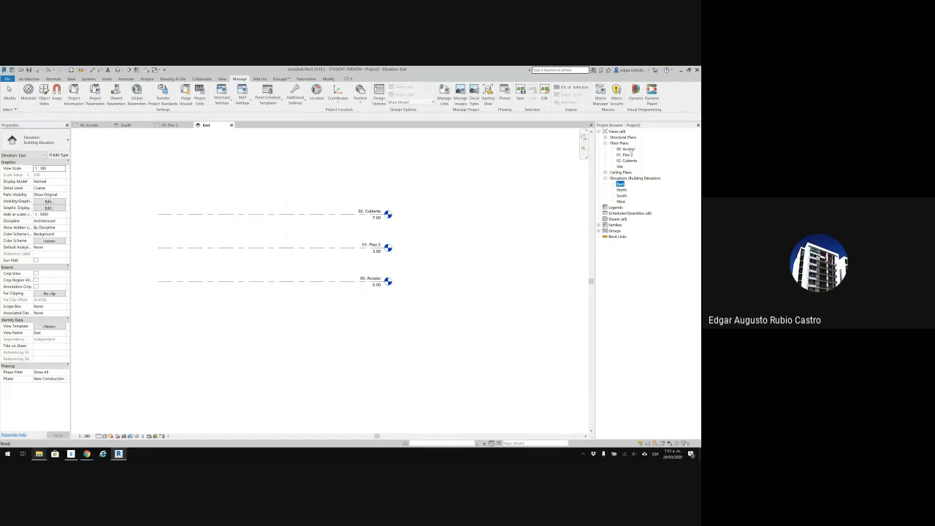
pyautogui.doubleClick(630, 149)
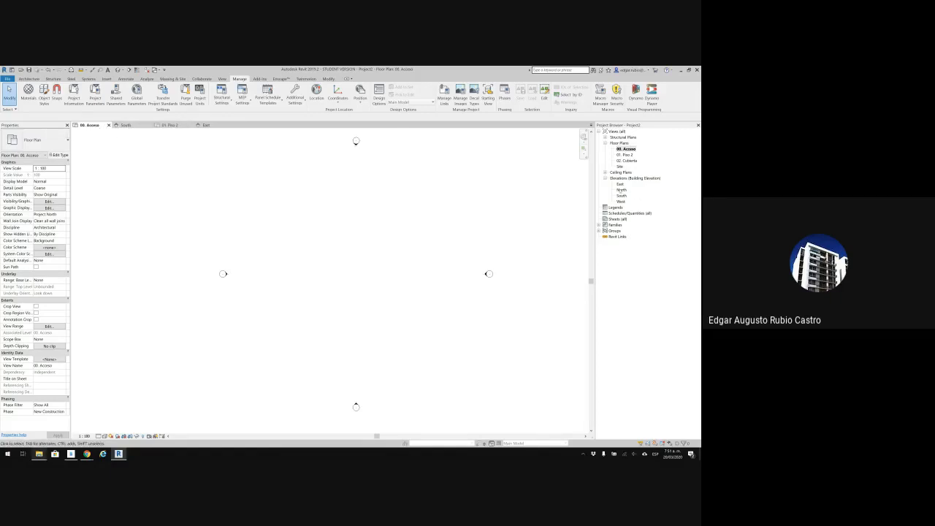
pyautogui.doubleClick(620, 190)
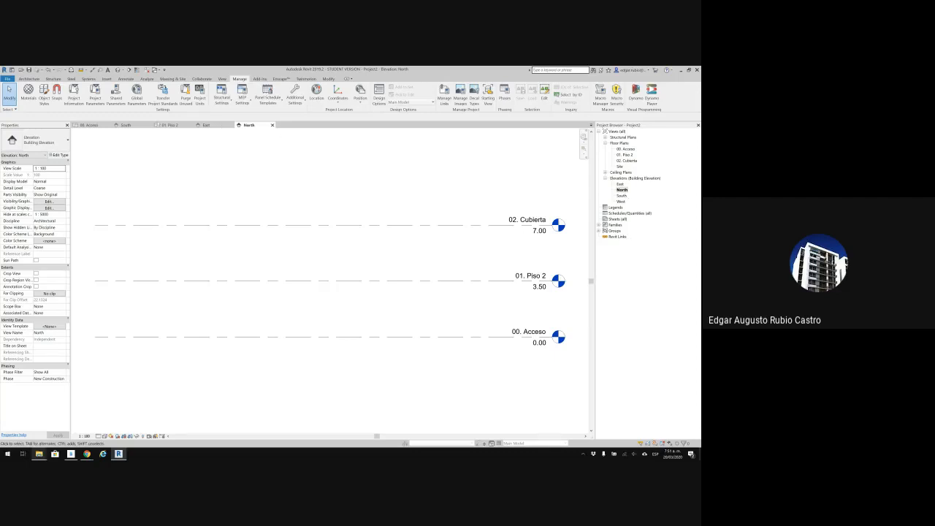
pyautogui.click(271, 124)
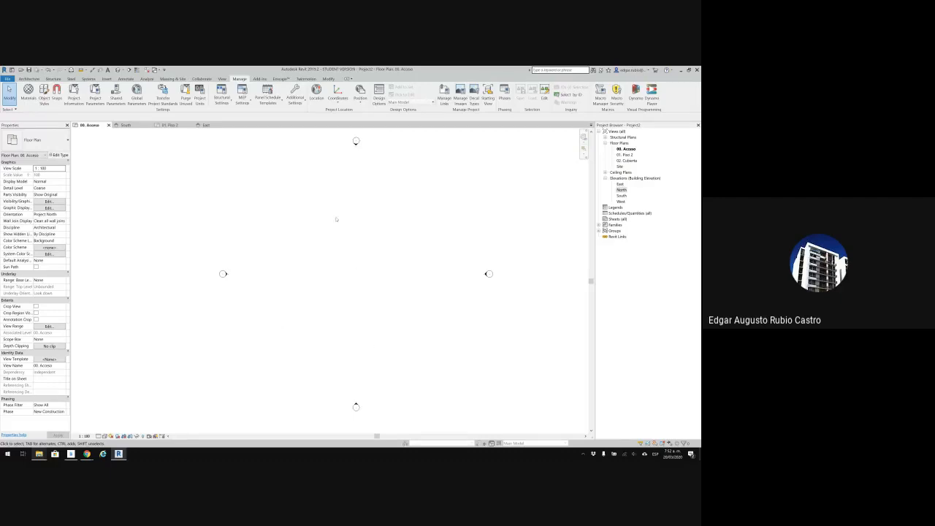
# Look through the open South, 01. Piso 2 and East views and return to the 00. Acceso floor plan
pyautogui.click(126, 125)
pyautogui.click(171, 126)
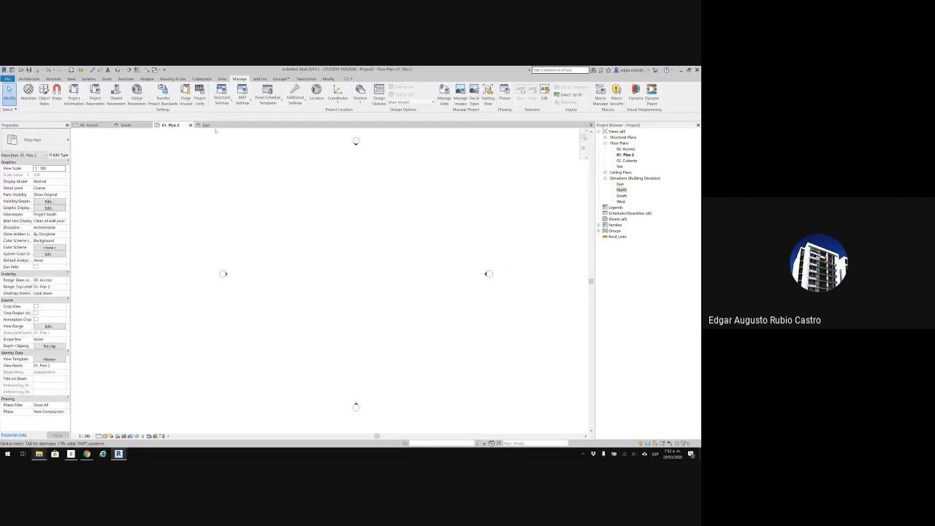
pyautogui.click(205, 125)
pyautogui.click(130, 126)
pyautogui.click(174, 126)
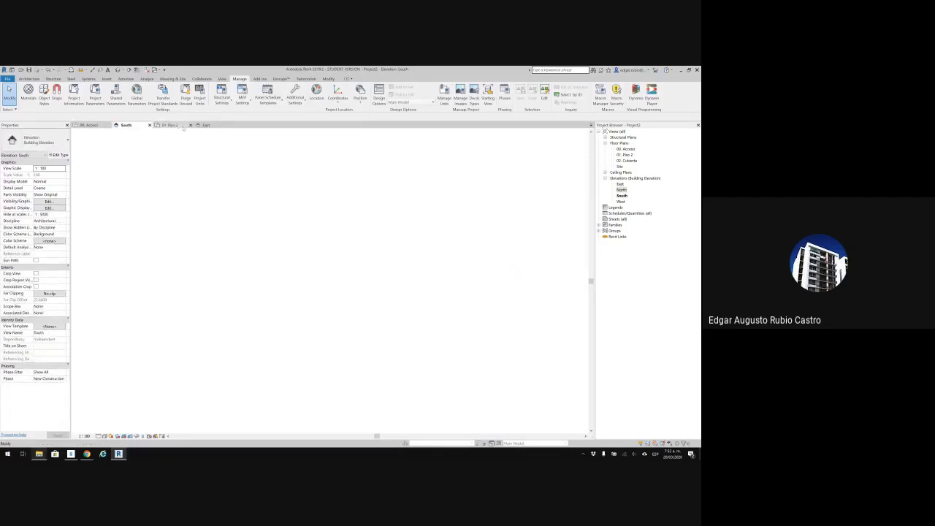
pyautogui.click(206, 126)
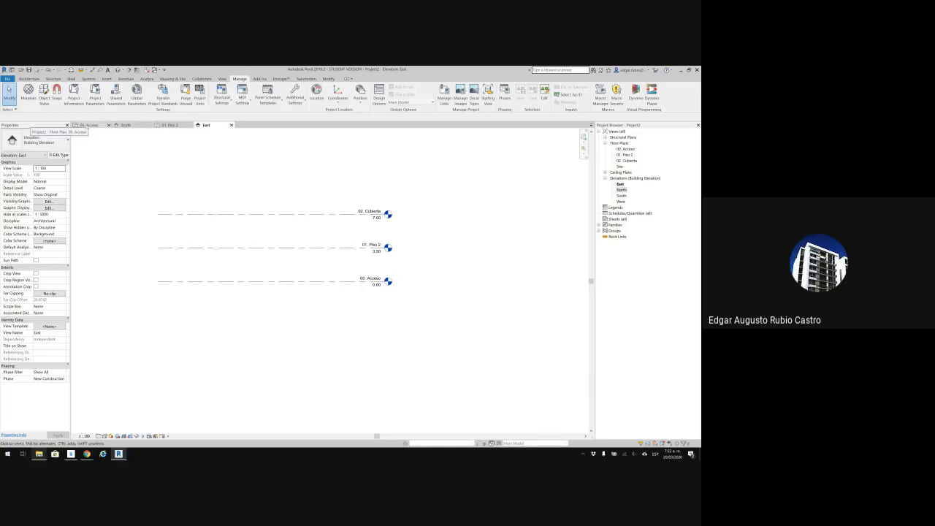
pyautogui.click(86, 126)
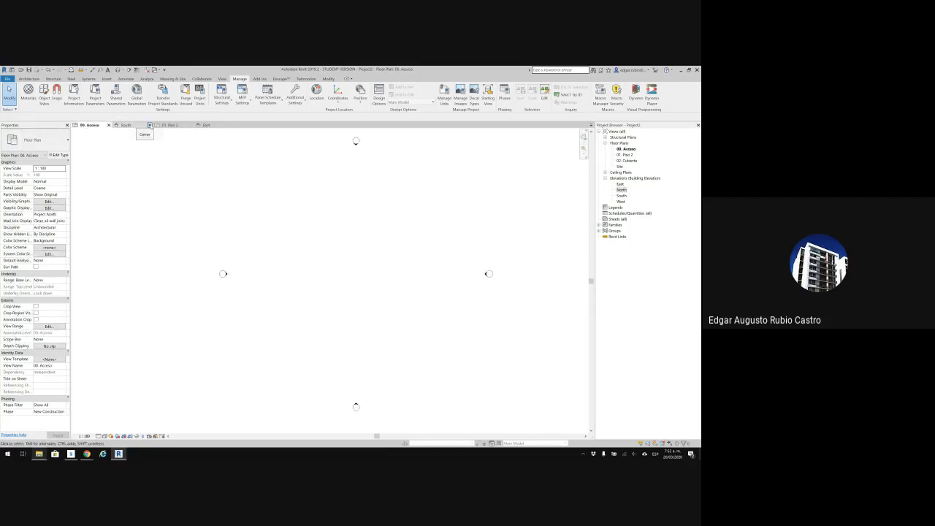
# Close the South, 01. Piso 2 and East views, keeping only the 00. Acceso floor plan open
pyautogui.click(149, 126)
pyautogui.click(149, 126)
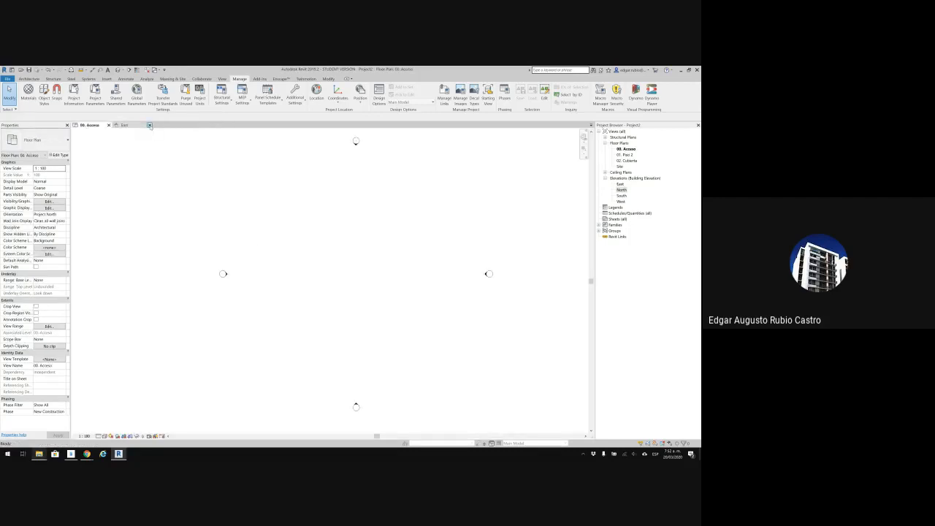
pyautogui.click(149, 126)
# Open the 01. Piso 2 and 02. Cubierta floor plans and the four building elevations, and close the West elevation
pyautogui.doubleClick(624, 154)
pyautogui.doubleClick(626, 160)
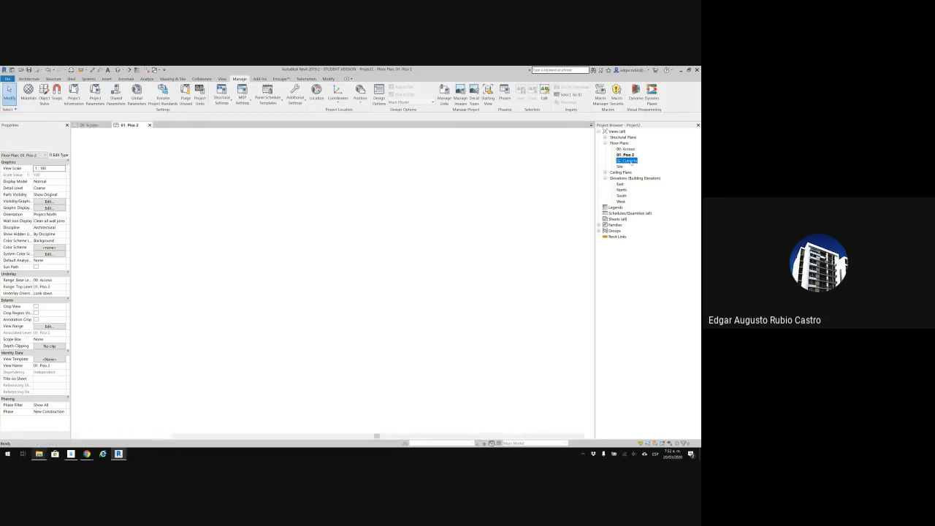
pyautogui.doubleClick(620, 184)
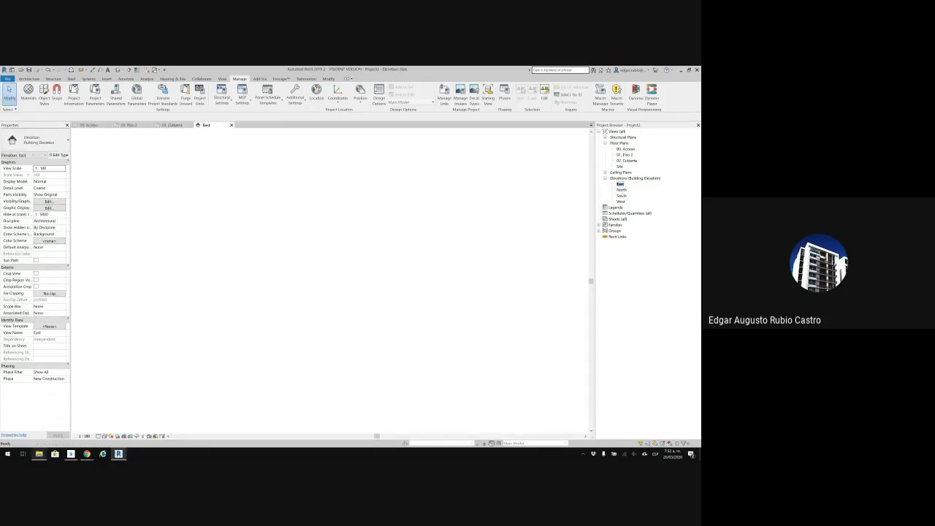
pyautogui.doubleClick(622, 196)
pyautogui.doubleClick(621, 202)
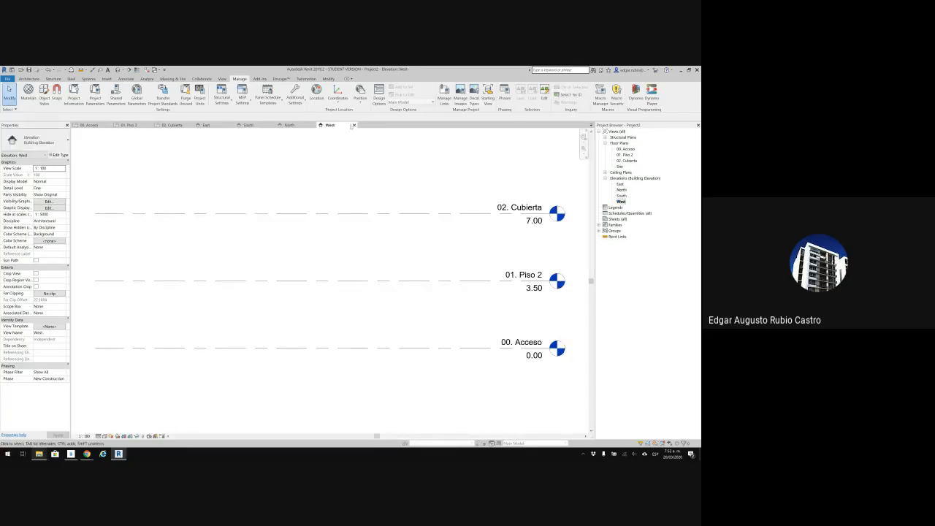
pyautogui.click(353, 125)
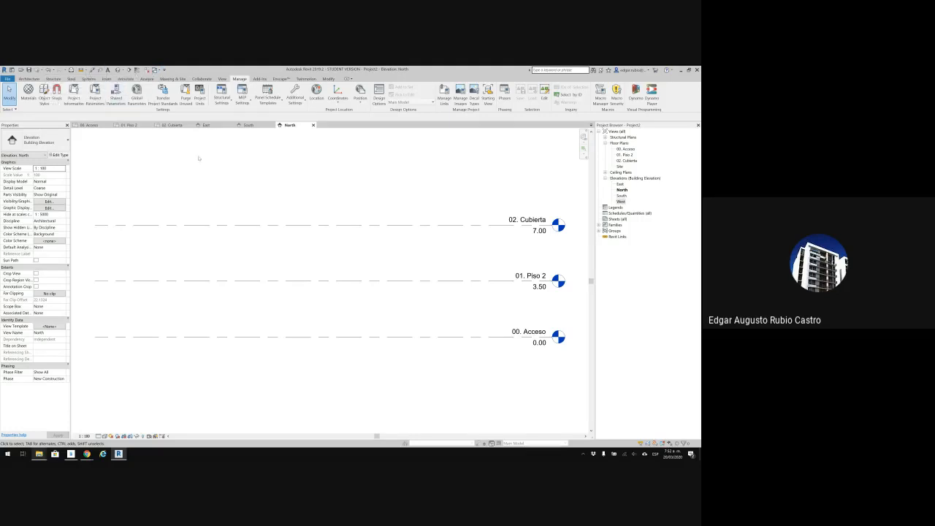
# Return to the 00. Acceso floor plan and close all inactive views
pyautogui.click(96, 126)
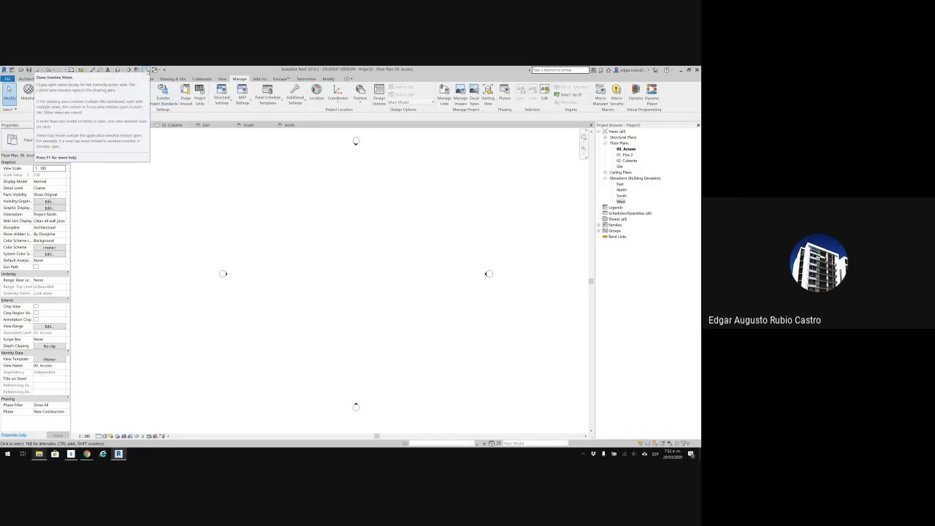
pyautogui.click(147, 70)
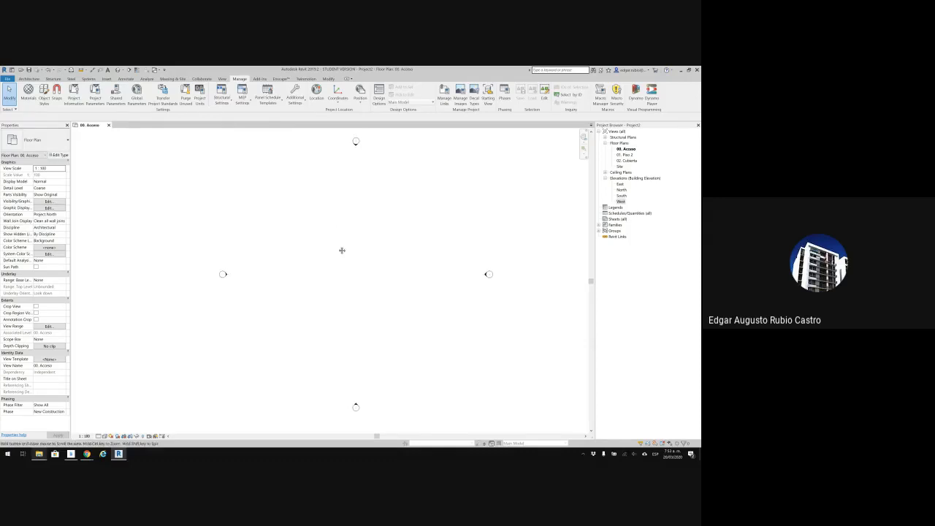
# Draw a vertical grid line from bottom to top in the 00. Acceso floor plan, between the four elevation markers and west of their centre
pyautogui.moveTo(342, 251); pyautogui.dragTo(326, 250, button='middle')
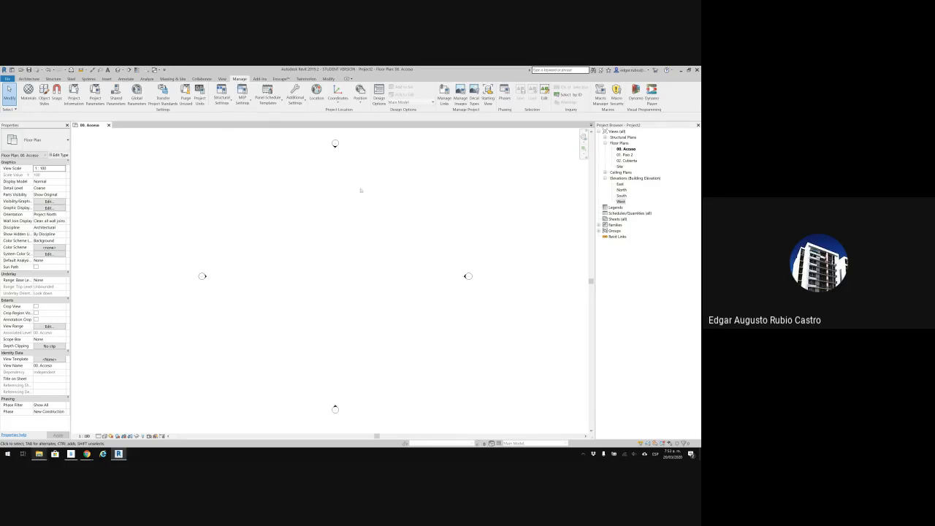
pyautogui.click(31, 78)
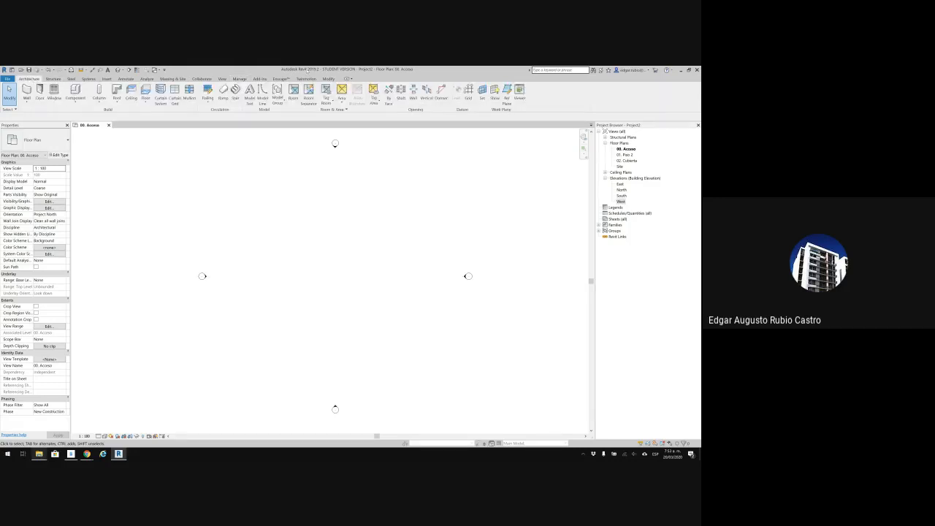
pyautogui.click(468, 93)
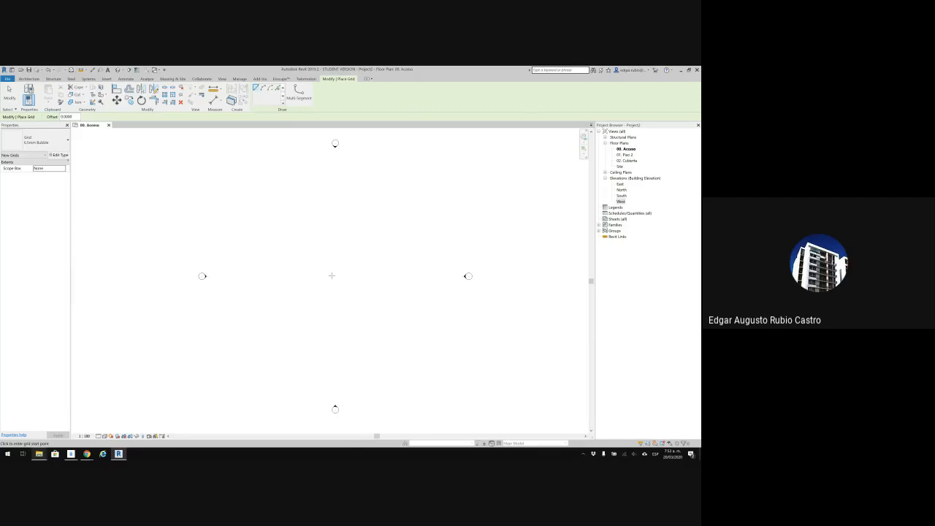
pyautogui.click(275, 317)
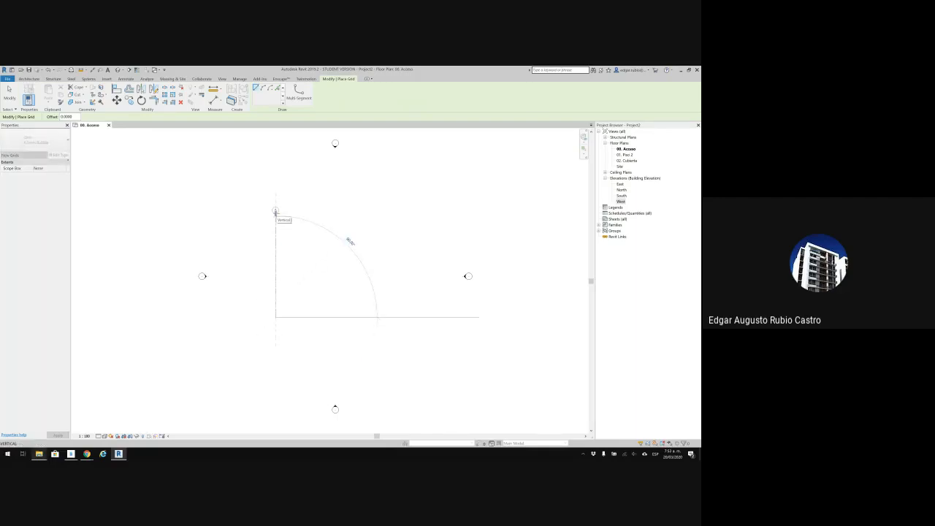
pyautogui.click(276, 212)
pyautogui.scroll(1, 284, 311)
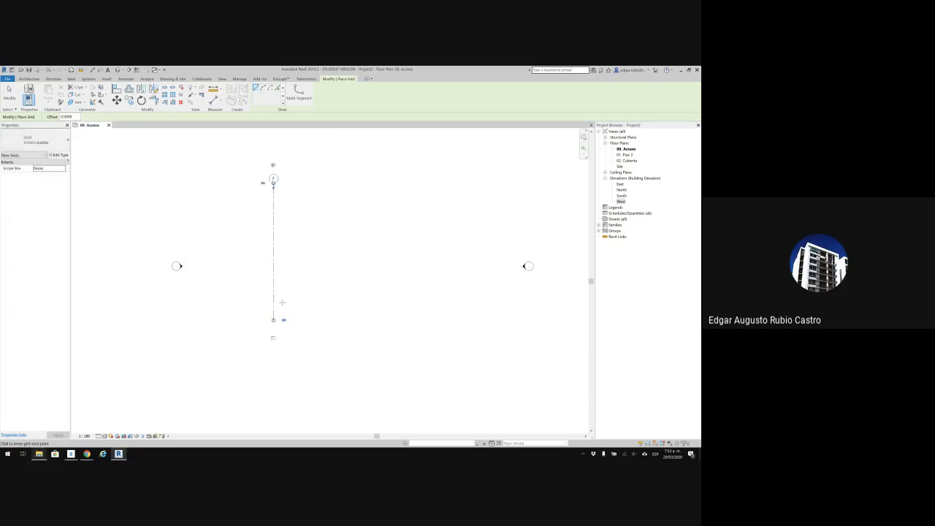
# Rename the vertical grid line in the 00. Acceso floor plan to 1
pyautogui.scroll(2, 284, 320)
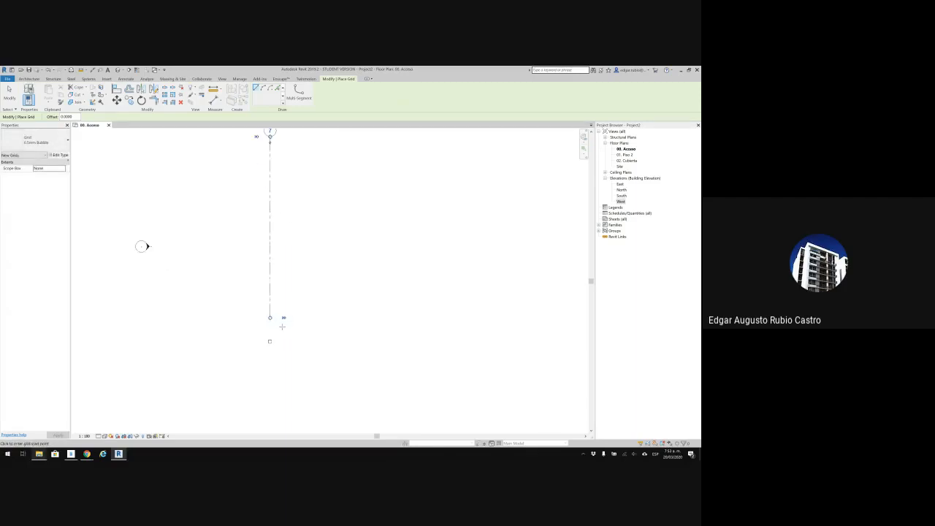
pyautogui.moveTo(266, 261); pyautogui.dragTo(287, 329, button='middle')
pyautogui.scroll(-2, 287, 325)
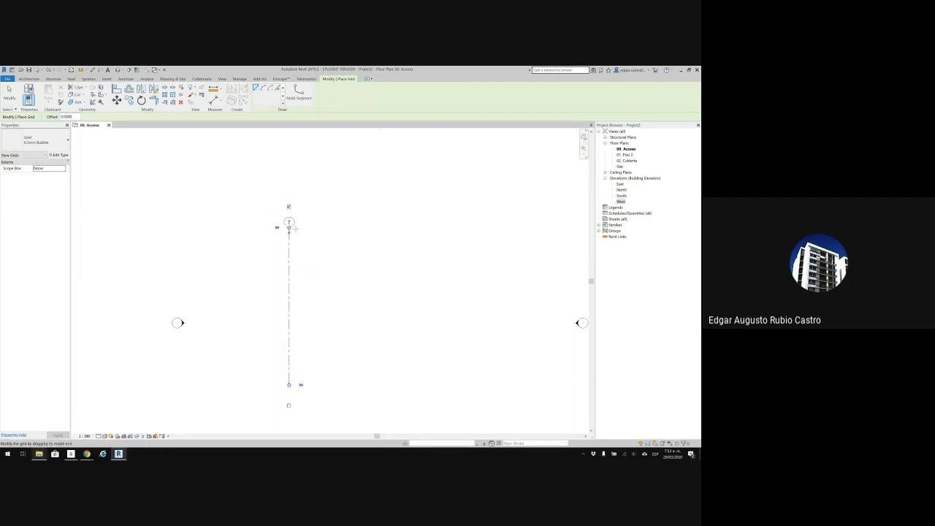
pyautogui.moveTo(344, 261); pyautogui.dragTo(348, 250, button='middle')
pyautogui.scroll(2, 288, 212)
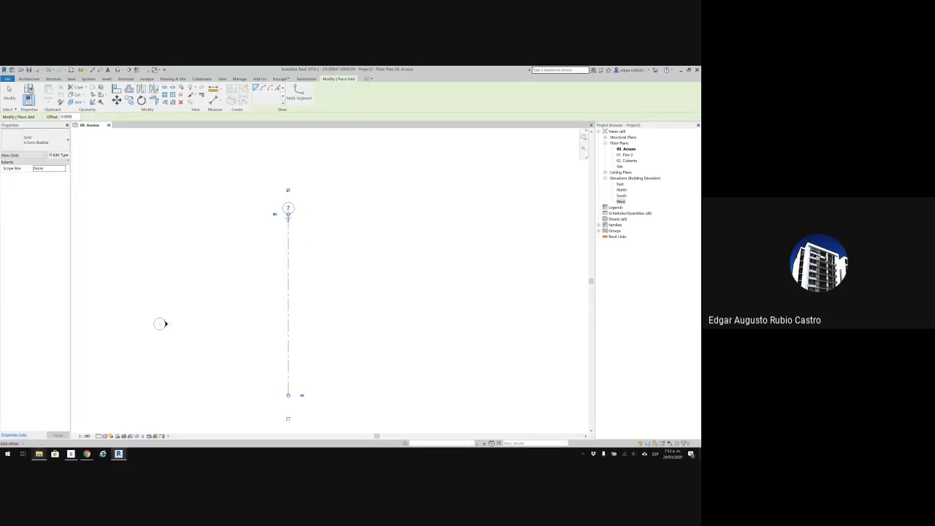
pyautogui.scroll(1, 288, 212)
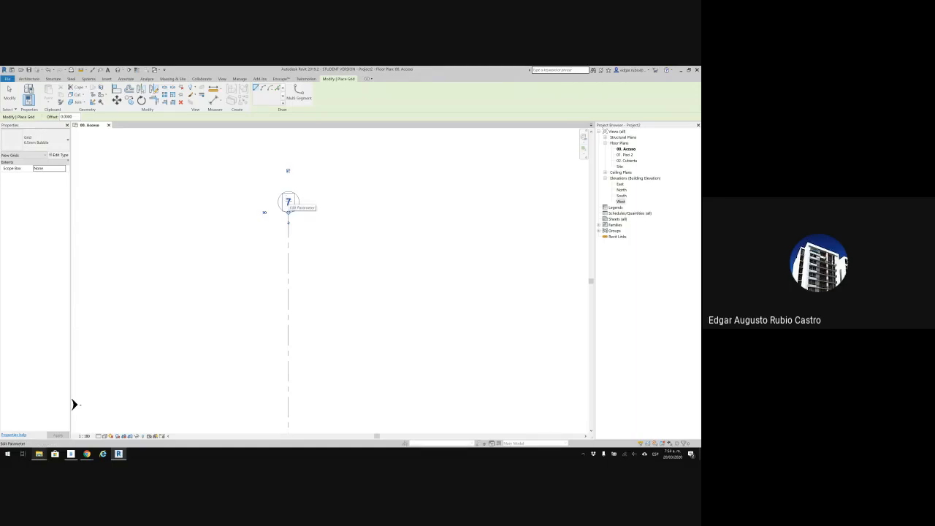
pyautogui.click(288, 202)
pyautogui.write('1')
pyautogui.press('Return')
# Draw two vertical grid lines east of grid 1, spaced 5 apart and aligned with its top and bottom ends
pyautogui.moveTo(332, 235)
pyautogui.mouseDown(button='middle')
pyautogui.moveTo(401, 262)
pyautogui.moveTo(361, 266)
pyautogui.mouseUp(button='middle')
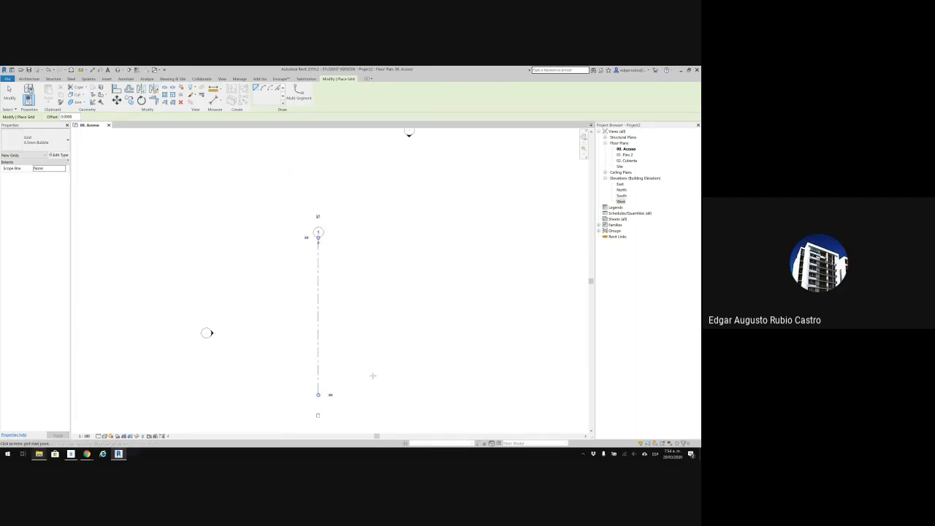
pyautogui.click(358, 394)
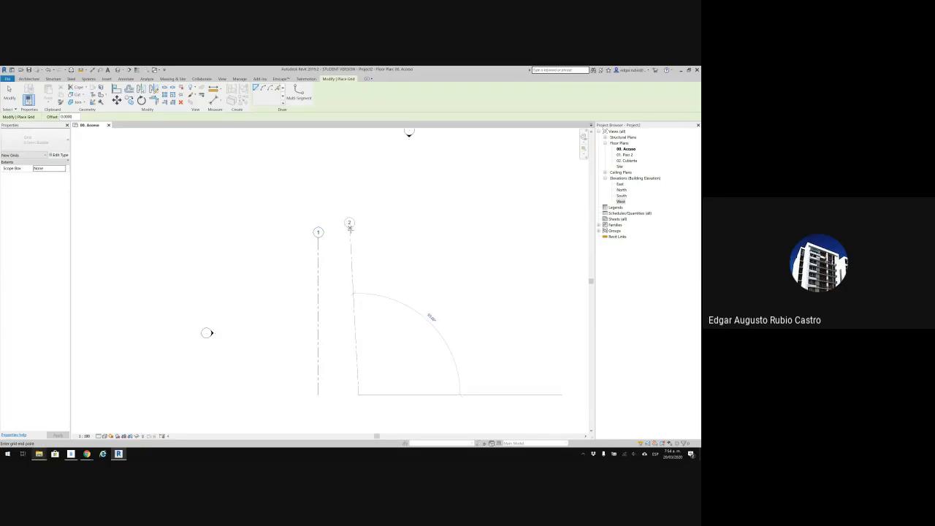
pyautogui.click(358, 226)
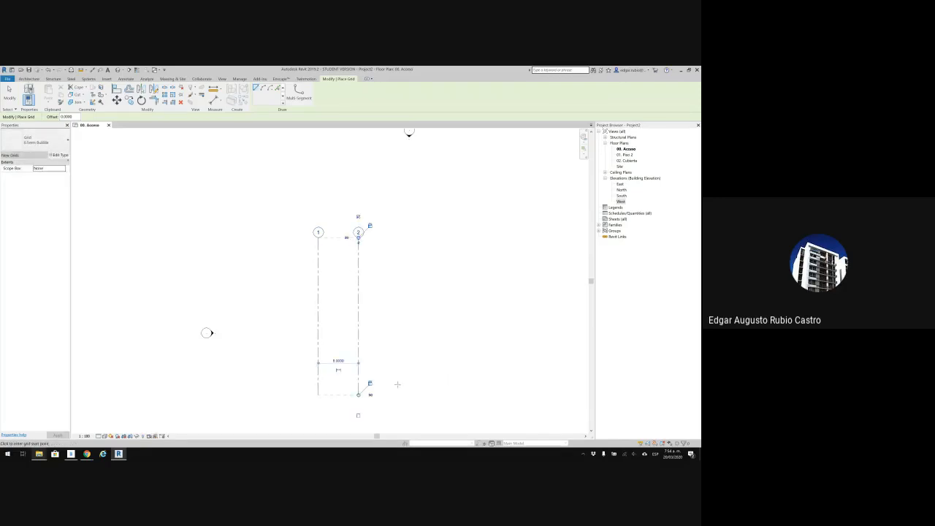
pyautogui.click(398, 395)
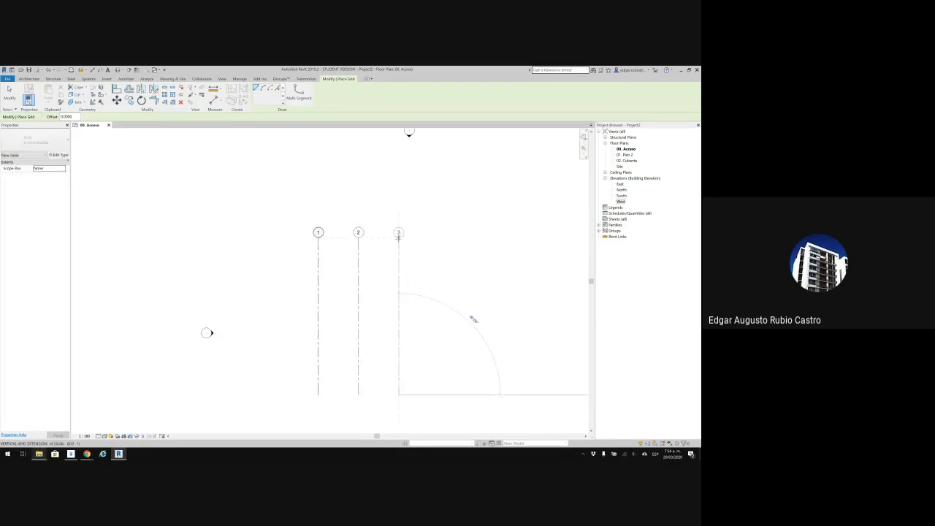
pyautogui.click(398, 238)
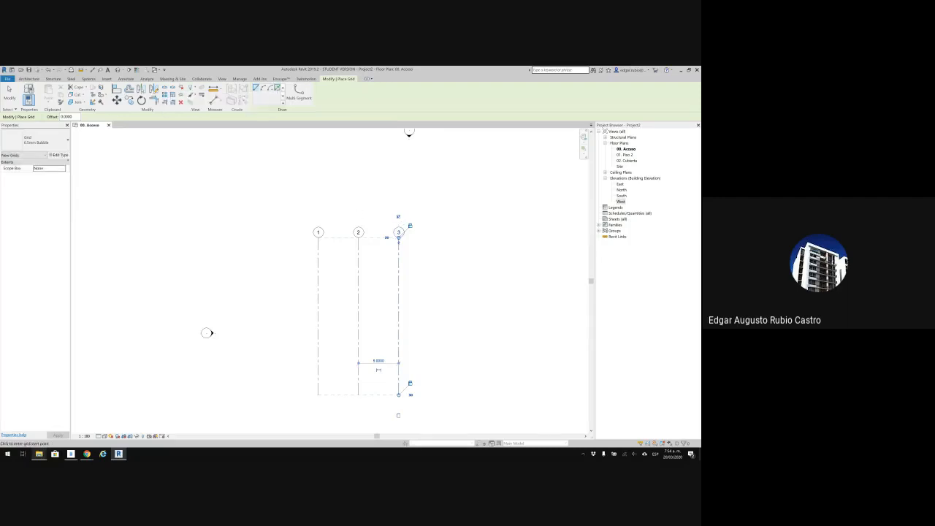
pyautogui.press('Escape')
pyautogui.press('Escape')
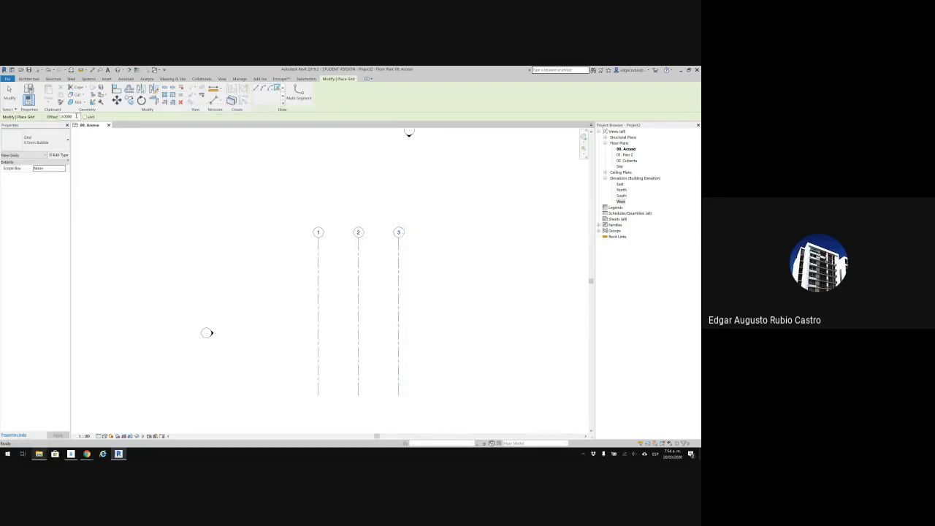
# Add two more vertical grid lines to the east by picking grid 3 and then the new line with an offset of 5
pyautogui.doubleClick(67, 116)
pyautogui.write('55')
pyautogui.click(400, 269)
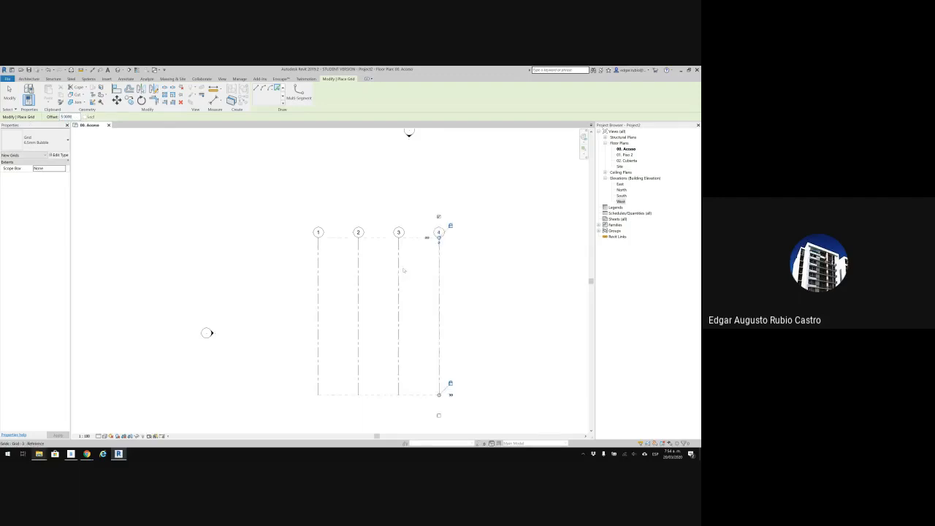
pyautogui.click(439, 282)
pyautogui.press('Escape')
pyautogui.press('Escape')
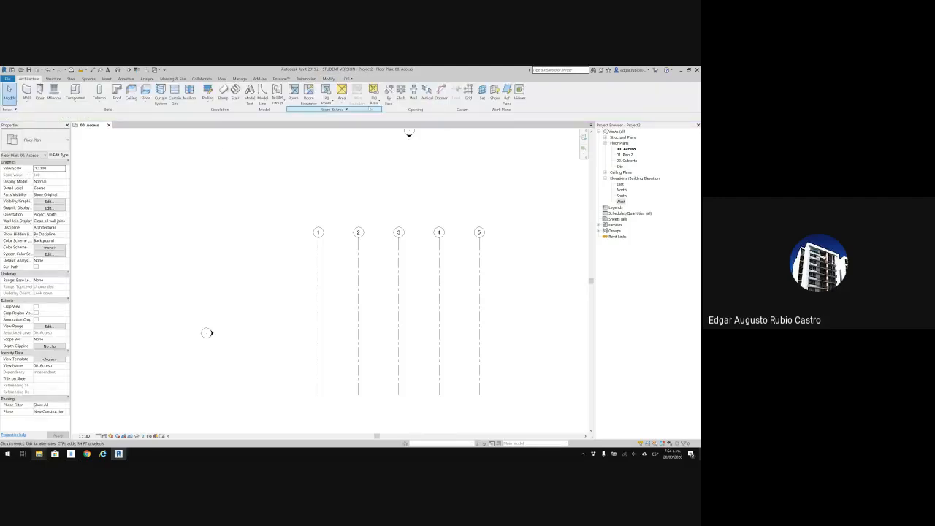
pyautogui.press('g')
pyautogui.press('r')
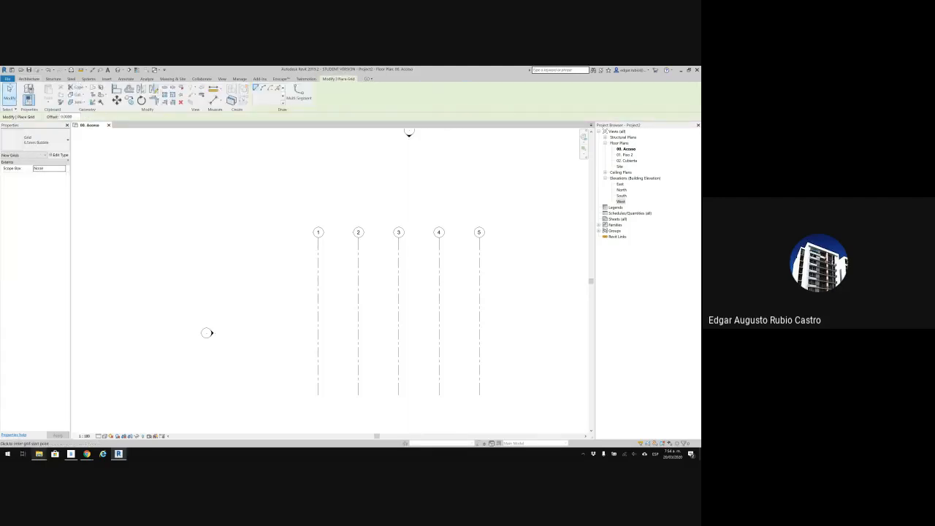
pyautogui.press('Escape')
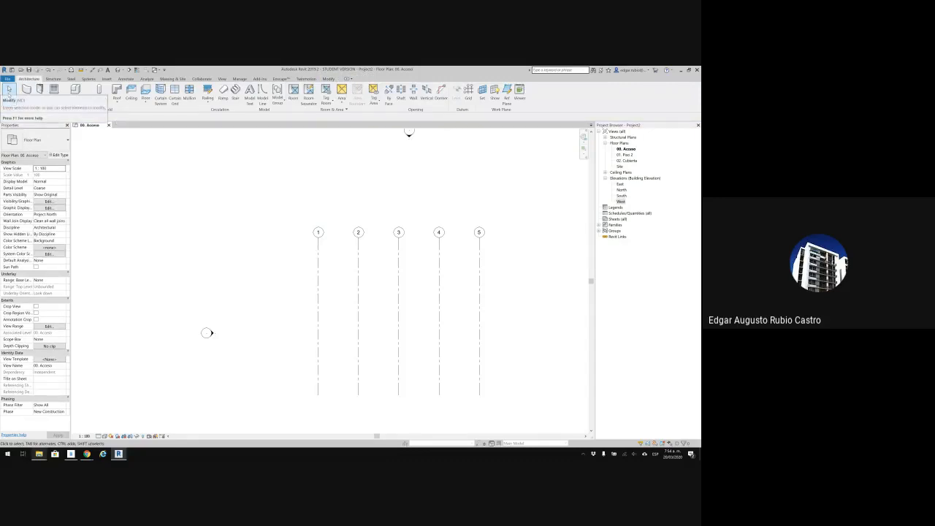
pyautogui.press('g')
pyautogui.press('r')
pyautogui.press('Escape')
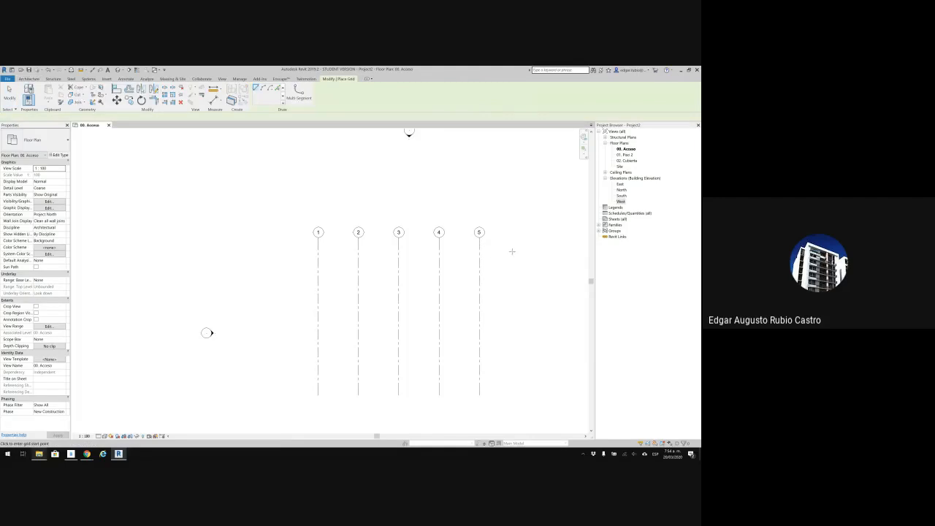
# Draw a horizontal grid line from east to west across the five vertical grids, just below their bubbles, and name it A
pyautogui.press('g')
pyautogui.press('r')
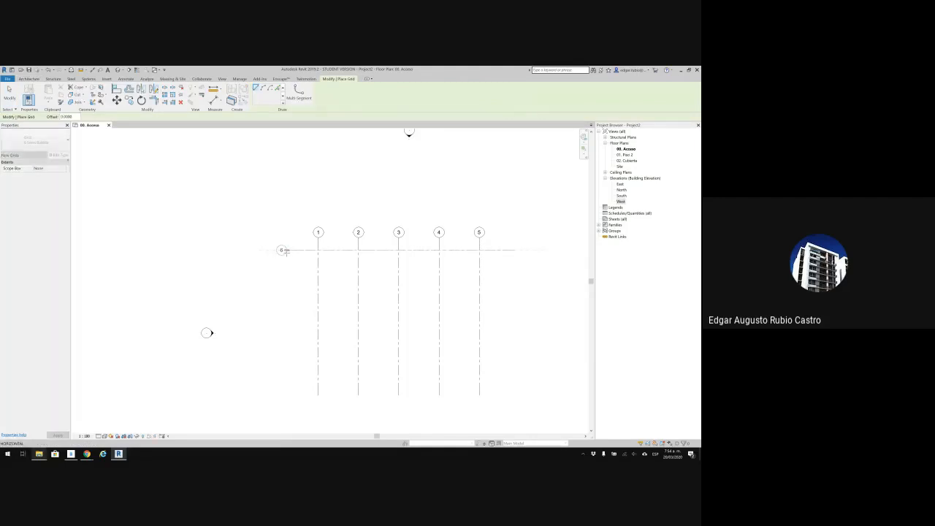
pyautogui.click(282, 250)
pyautogui.scroll(2, 283, 249)
pyautogui.click(281, 250)
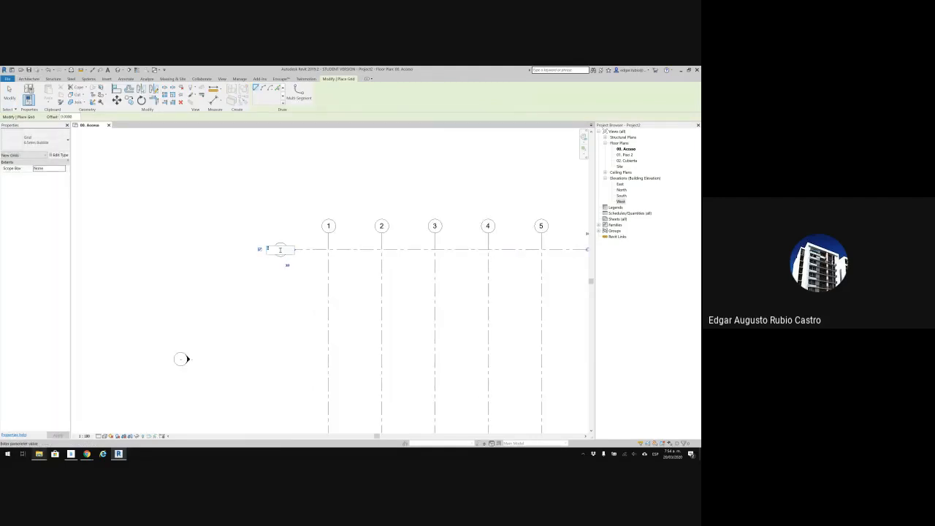
pyautogui.write('A')
pyautogui.press('Return')
pyautogui.scroll(-2, 349, 274)
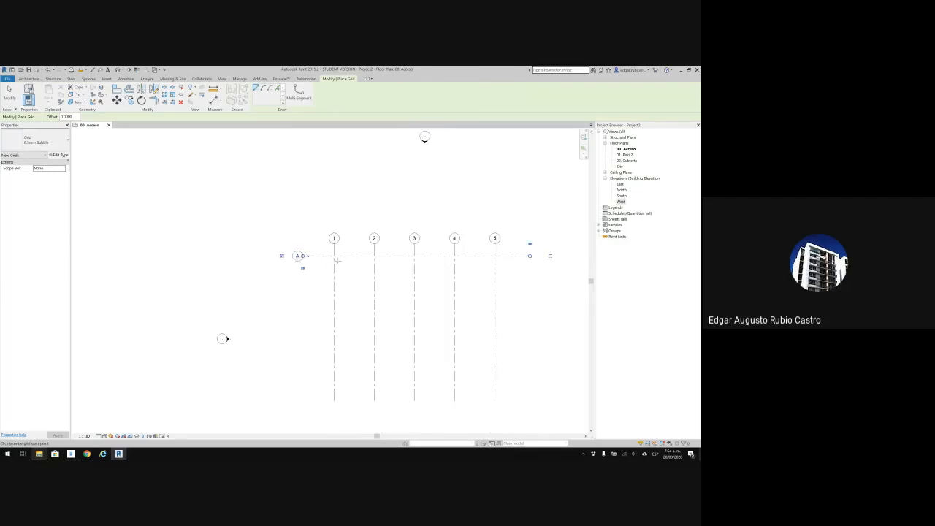
# Add two horizontal grid lines below grid A by picking it and then the new line with an offset of 6
pyautogui.press('Escape')
pyautogui.doubleClick(74, 116)
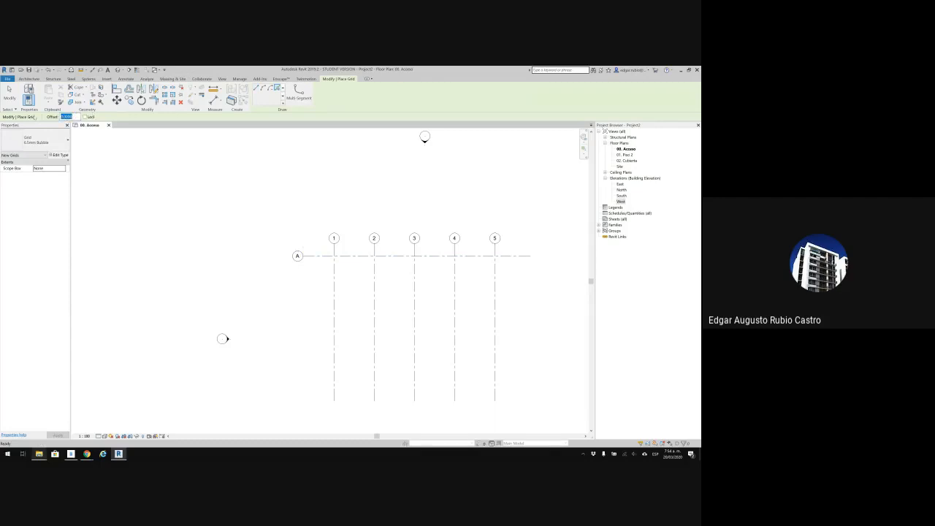
pyautogui.write('6')
pyautogui.click(307, 260)
pyautogui.click(325, 306)
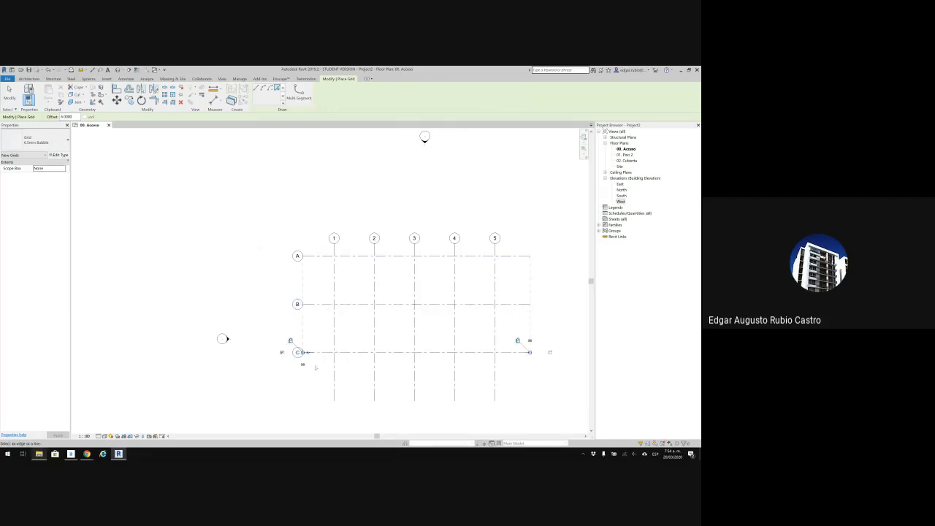
pyautogui.press('Escape')
pyautogui.press('Escape')
# Examine the numbered and lettered grid lines, their bubbles and their intersections in the 00. Acceso floor plan
pyautogui.scroll(3, 331, 292)
pyautogui.moveTo(351, 279); pyautogui.dragTo(254, 255, button='middle')
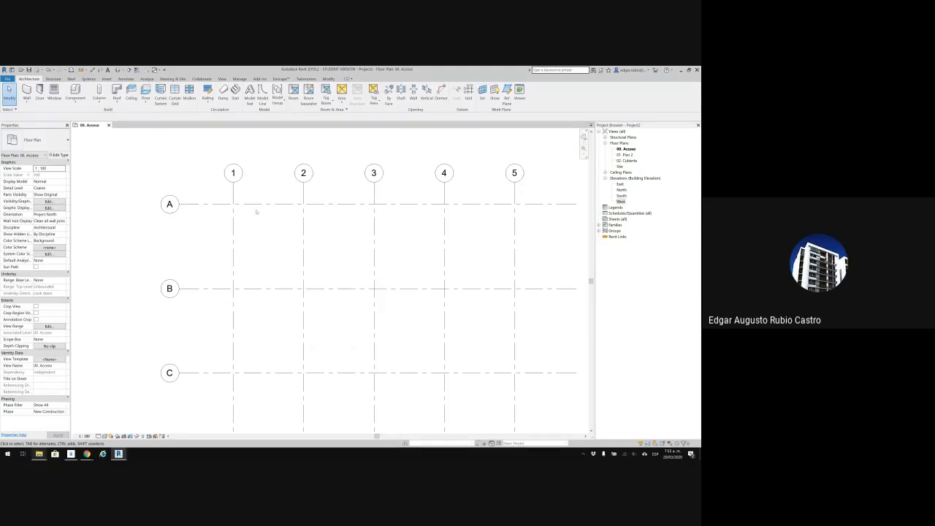
pyautogui.scroll(2, 239, 203)
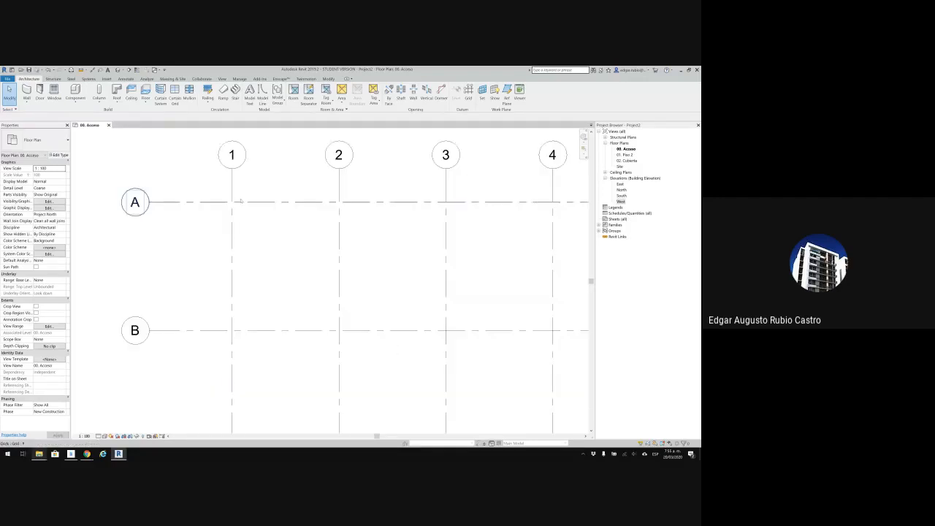
pyautogui.scroll(-2, 191, 202)
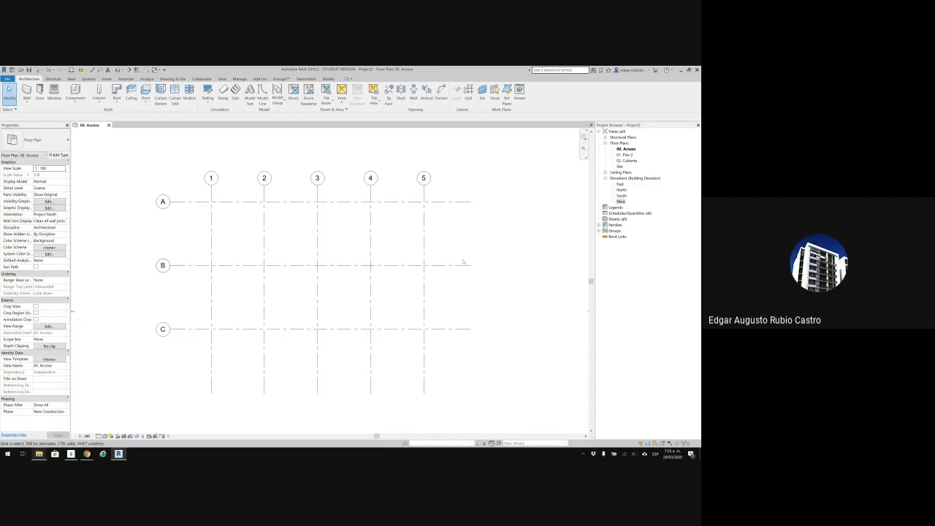
pyautogui.scroll(5, 424, 224)
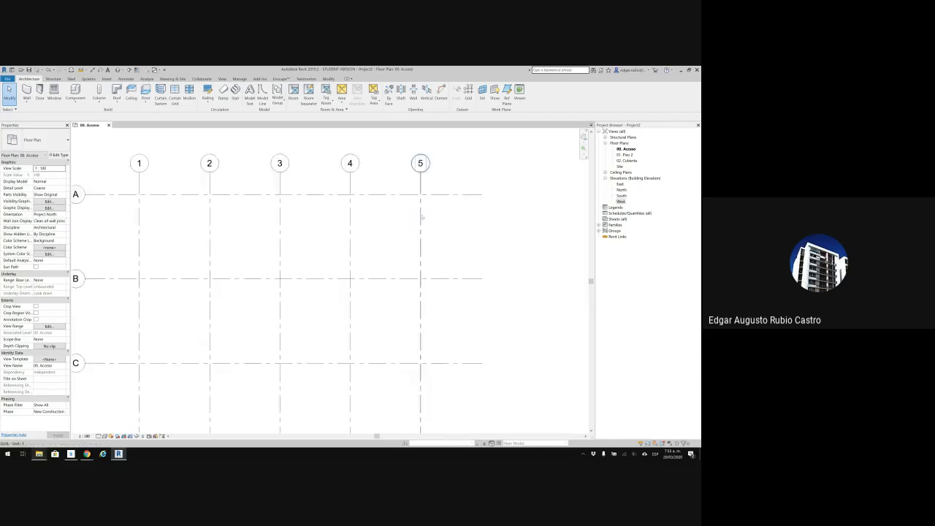
pyautogui.scroll(-5, 450, 209)
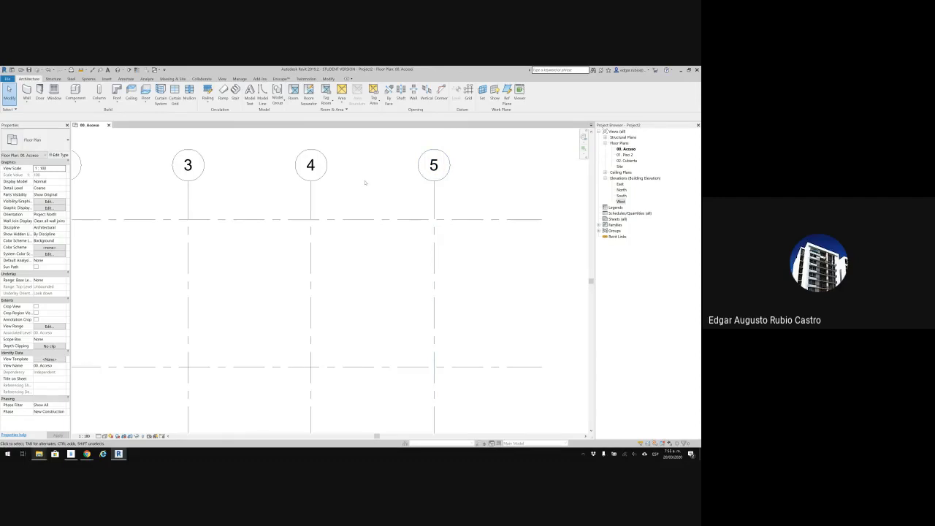
pyautogui.scroll(-2, 365, 182)
pyautogui.moveTo(373, 185); pyautogui.dragTo(434, 180, button='middle')
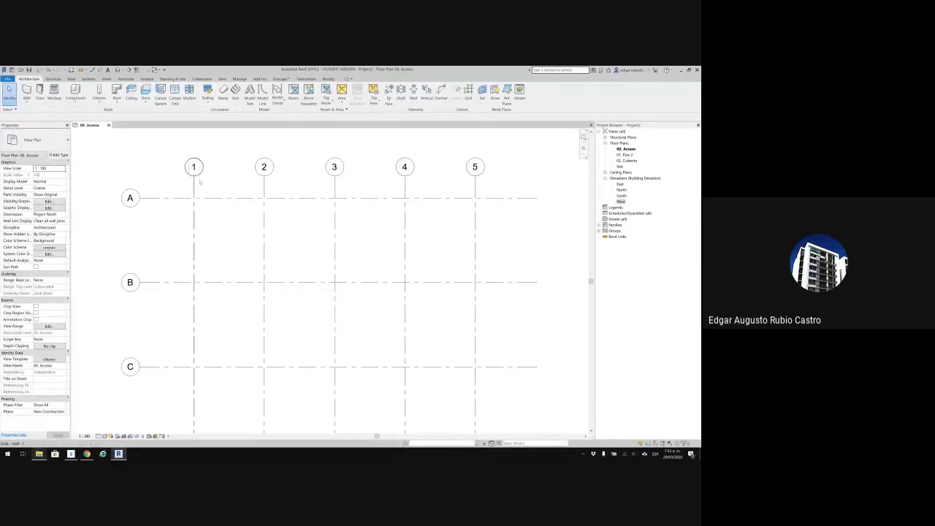
pyautogui.scroll(3, 215, 180)
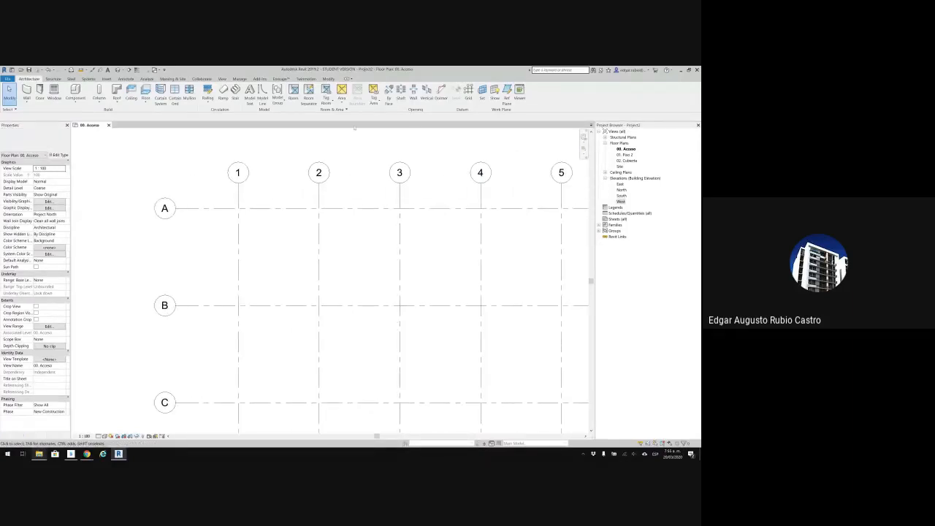
pyautogui.scroll(4, 231, 204)
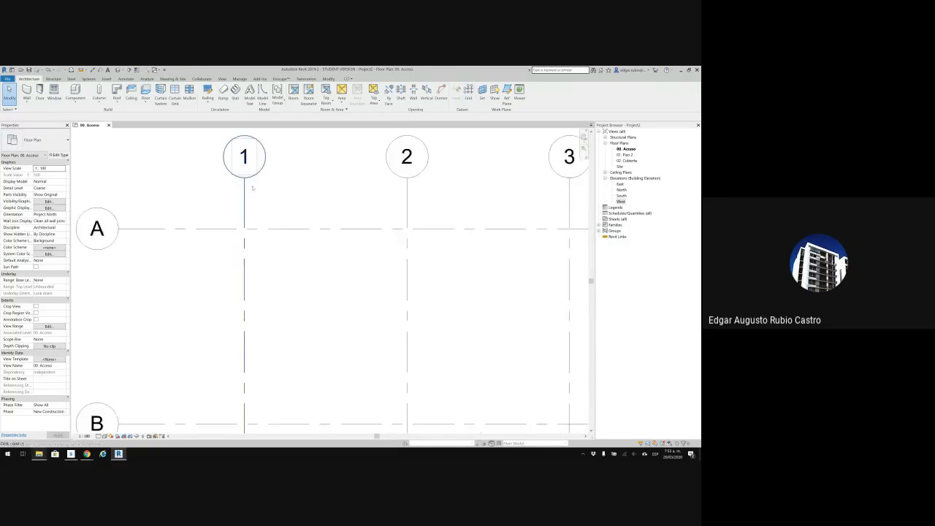
pyautogui.scroll(-2, 285, 212)
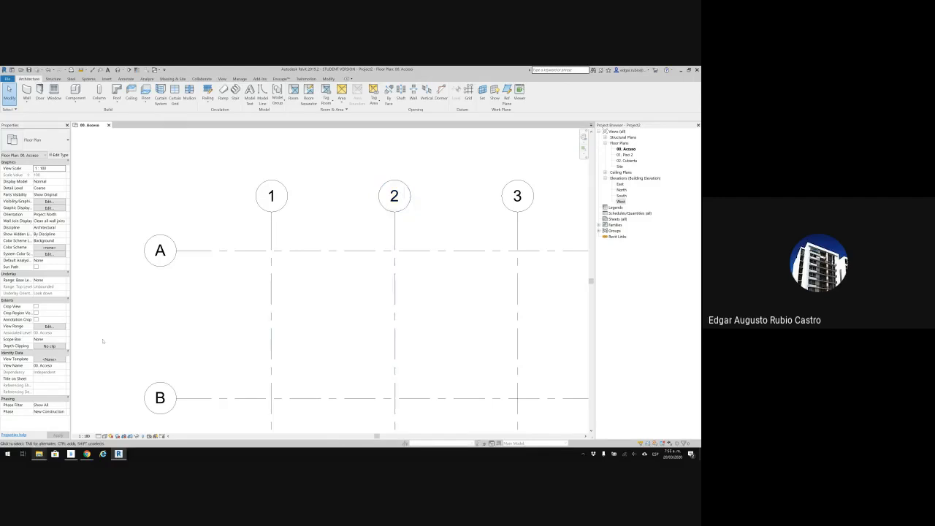
pyautogui.scroll(2, 212, 217)
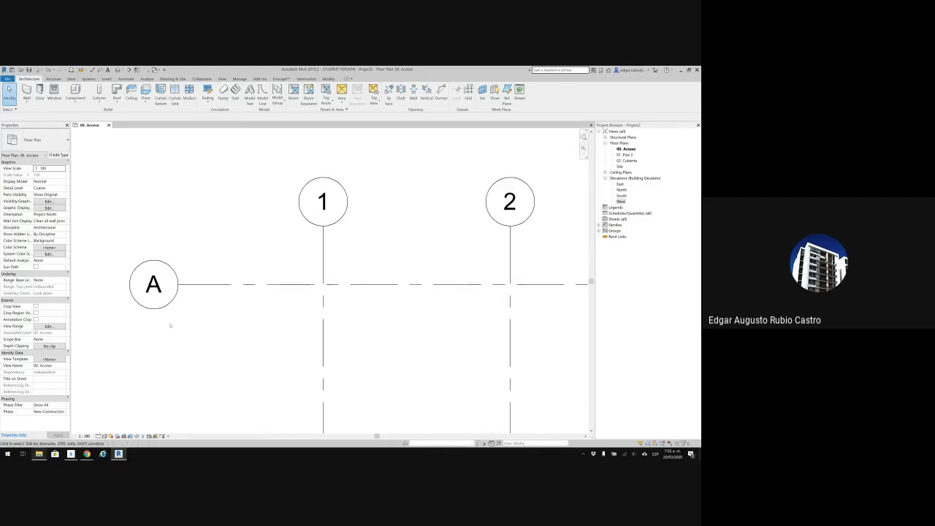
# Set the floor plan's view scale to 1:20 and inspect the bubble of grid 1 and its intersection with grid A
pyautogui.moveTo(86, 454)
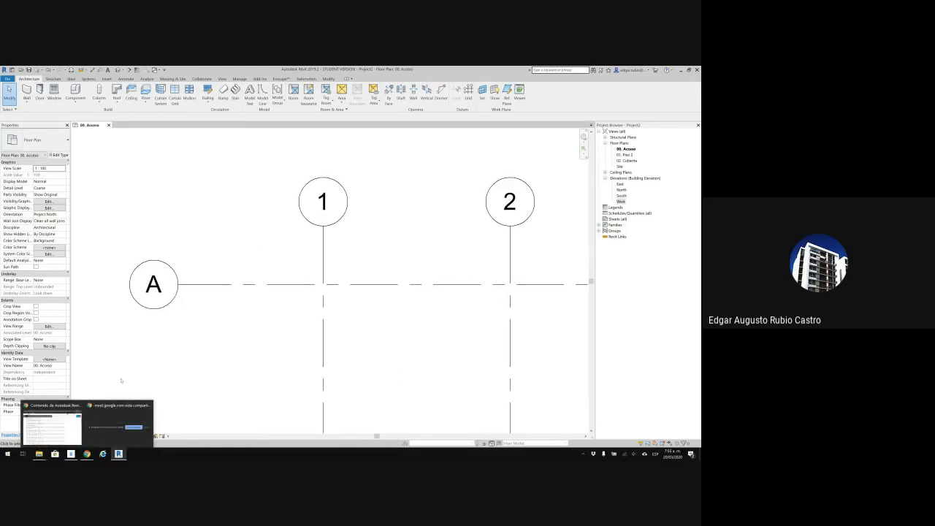
pyautogui.click(86, 436)
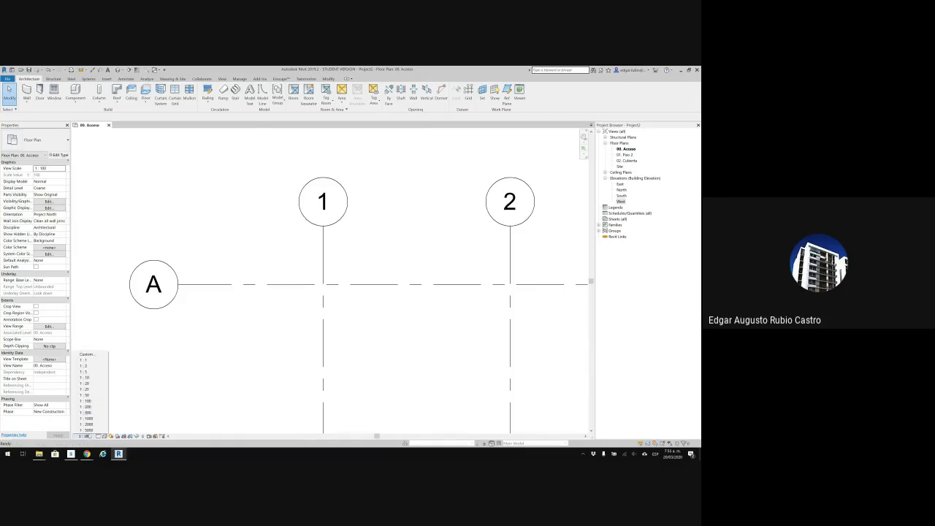
pyautogui.click(88, 383)
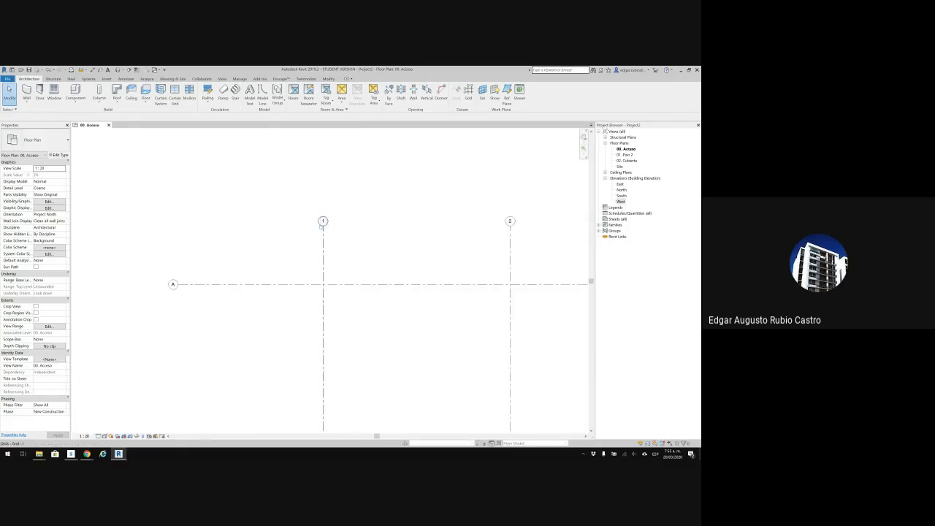
pyautogui.scroll(2, 329, 220)
pyautogui.scroll(5, 333, 227)
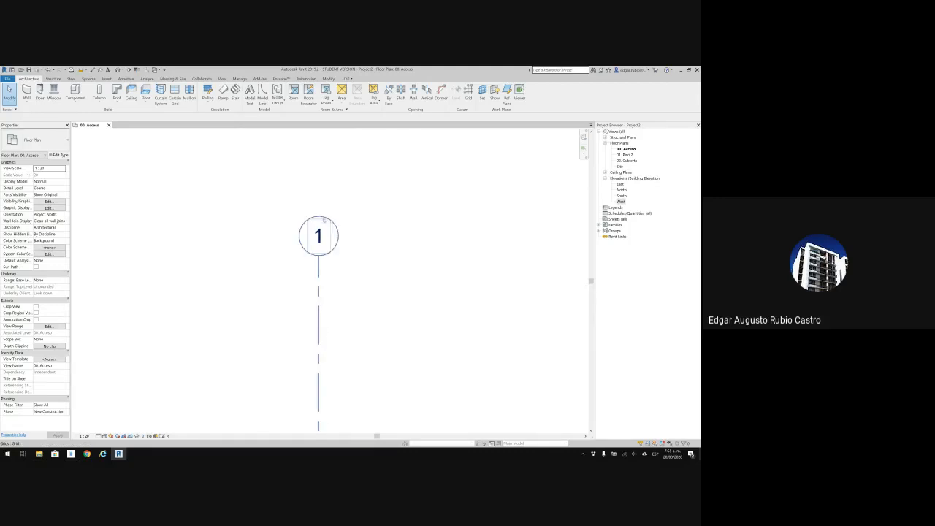
pyautogui.scroll(-4, 317, 301)
pyautogui.moveTo(317, 299); pyautogui.dragTo(323, 240, button='middle')
pyautogui.scroll(4, 324, 354)
pyautogui.scroll(6, 328, 353)
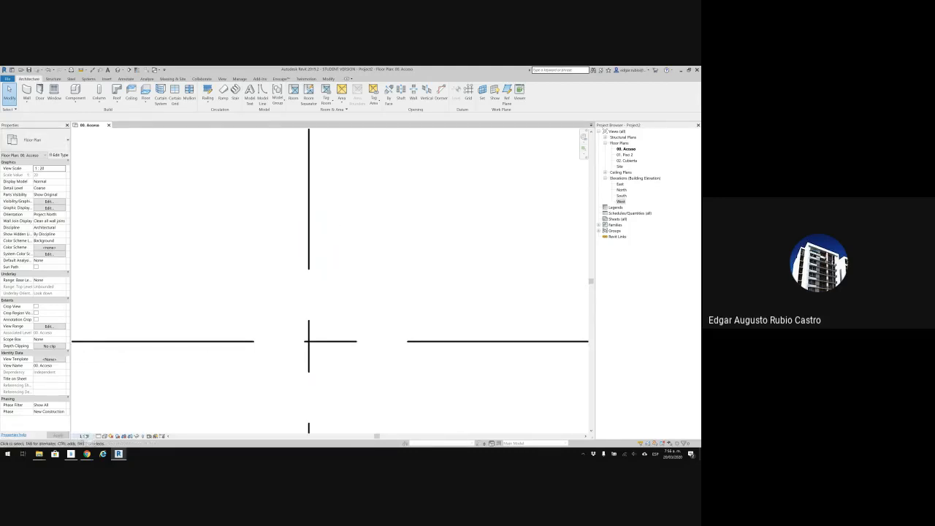
# Set the floor plan's view scale to 1:100 and inspect the bubble of grid 1 and its intersection with grid A
pyautogui.click(84, 436)
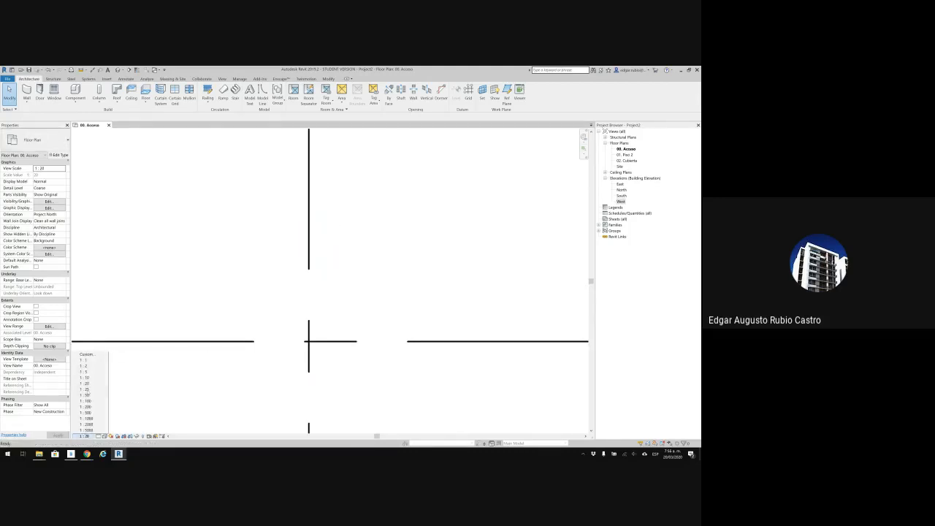
pyautogui.click(88, 401)
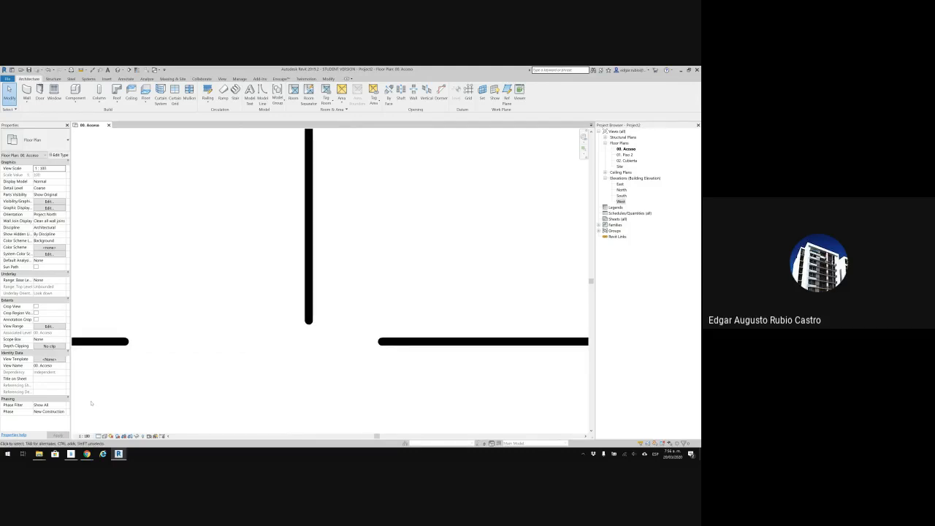
pyautogui.scroll(-5, 285, 273)
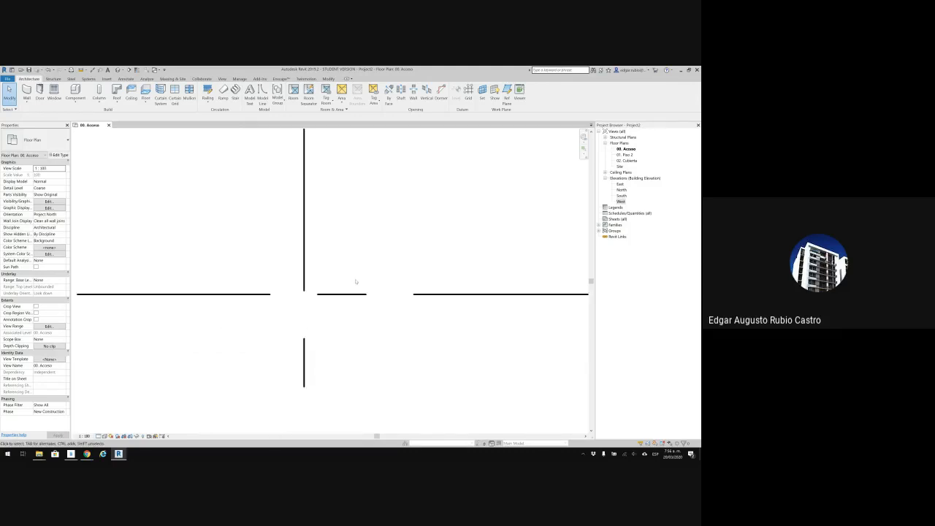
pyautogui.scroll(-2, 356, 280)
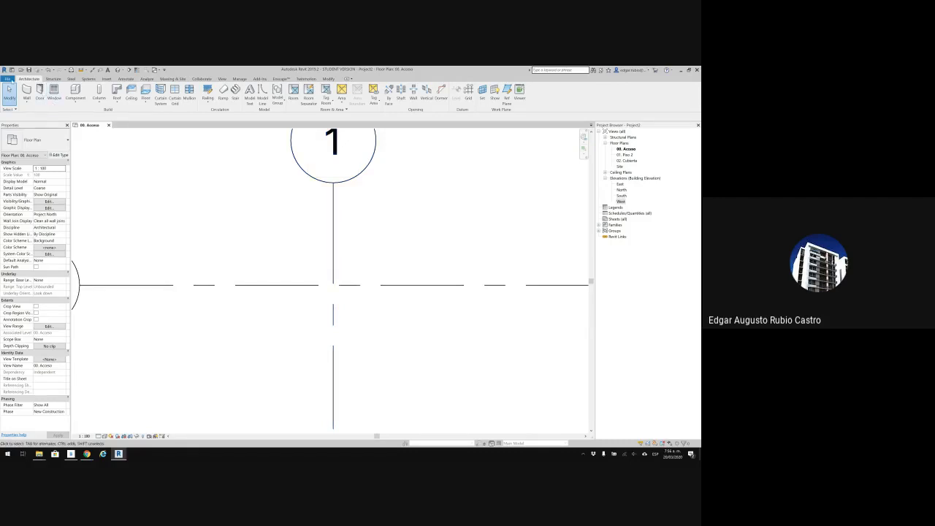
# Examine the layer settings of the DWG export setup for the 00. Acceso floor plan without exporting it
pyautogui.click(7, 78)
pyautogui.moveTo(40, 178)
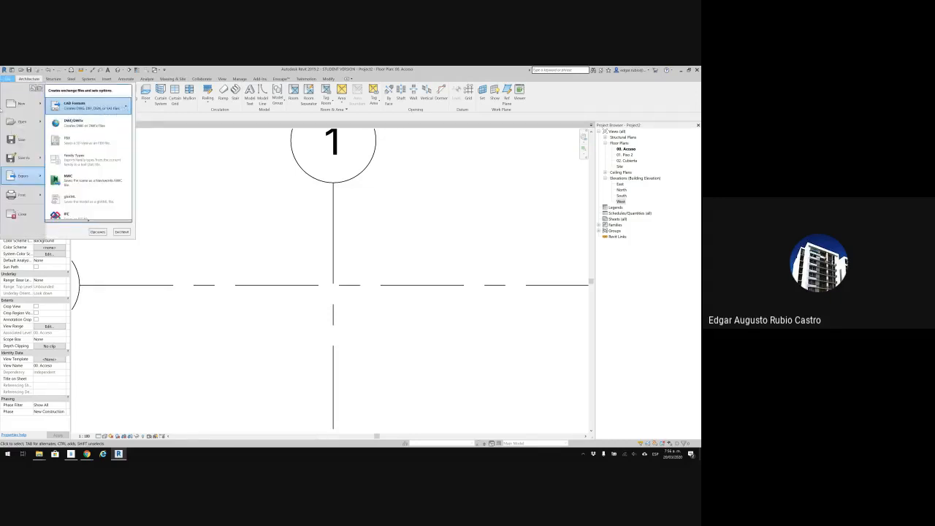
pyautogui.click(74, 105)
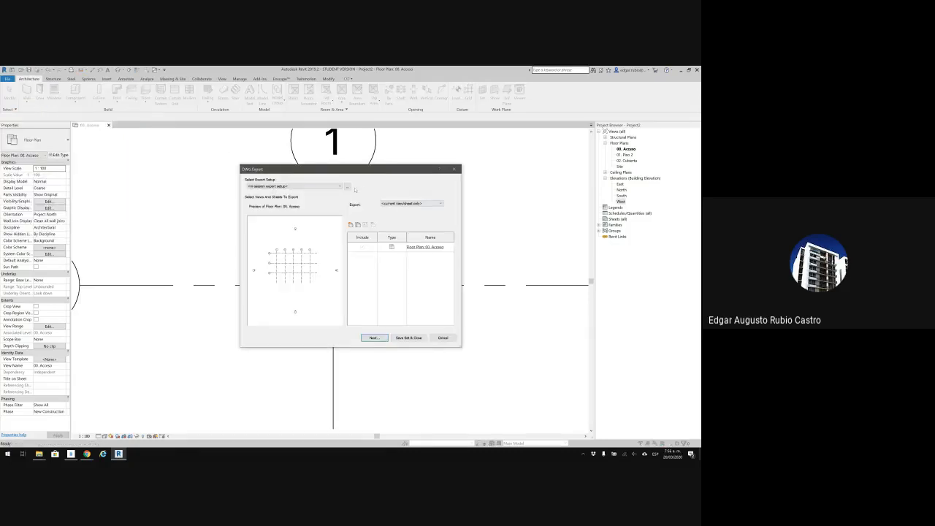
pyautogui.click(348, 187)
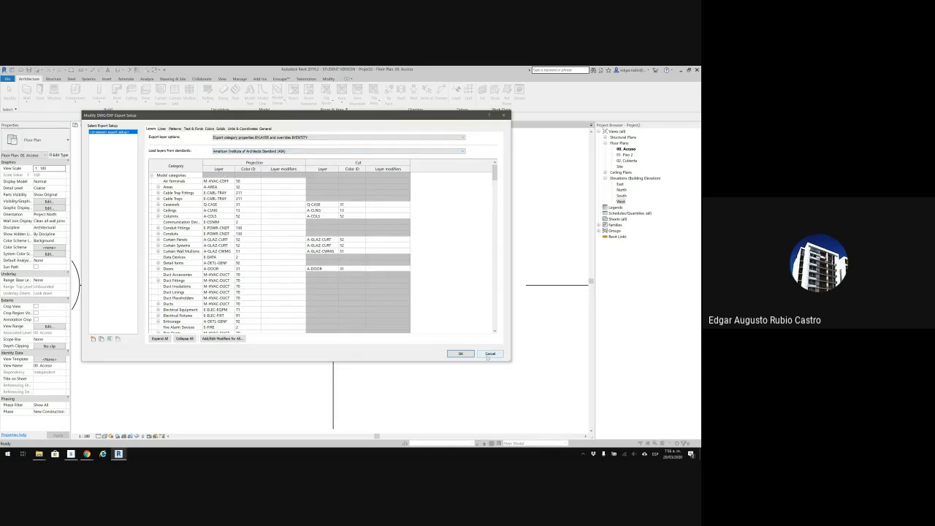
pyautogui.click(460, 353)
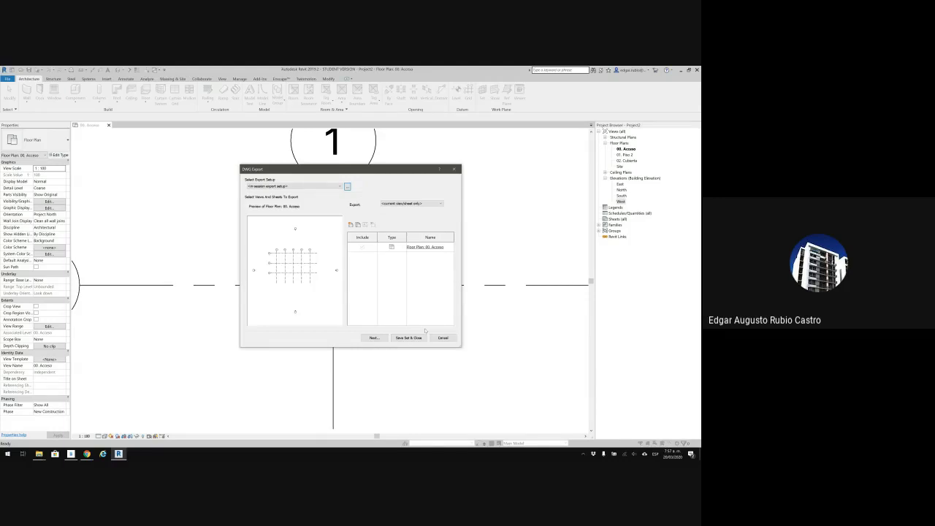
pyautogui.click(456, 170)
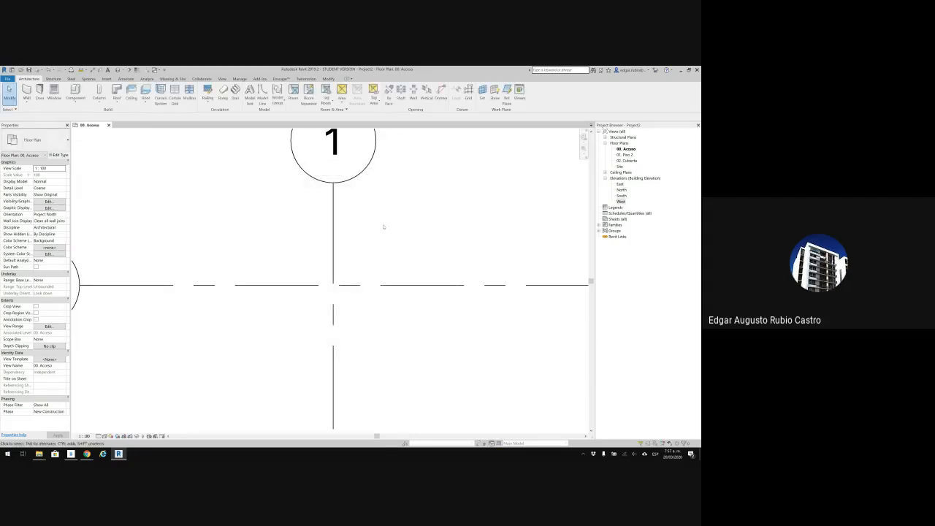
# Examine the full layout of grids 1 to 5 and A to C, and the structural and architectural options for columns and walls
pyautogui.scroll(-4, 383, 227)
pyautogui.scroll(-5, 383, 226)
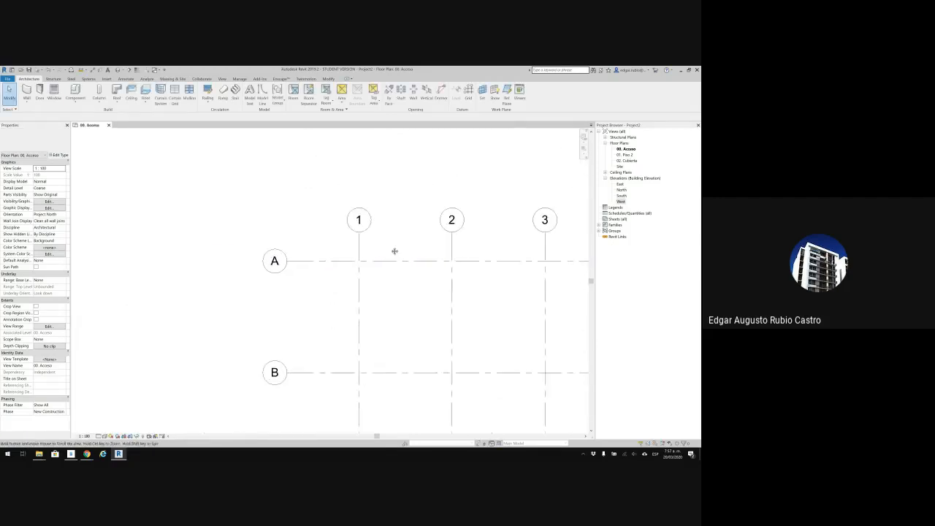
pyautogui.scroll(-1, 322, 222)
pyautogui.scroll(-2, 325, 280)
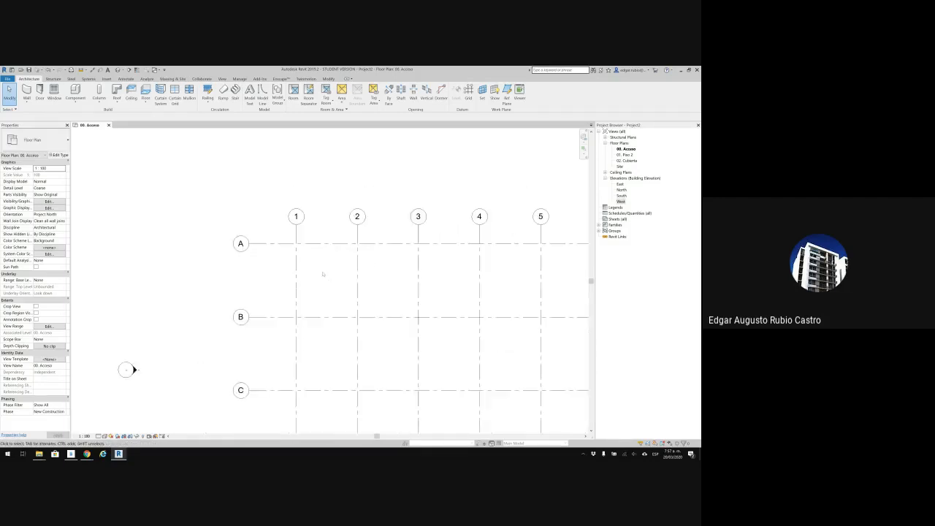
pyautogui.moveTo(322, 274); pyautogui.dragTo(293, 237, button='middle')
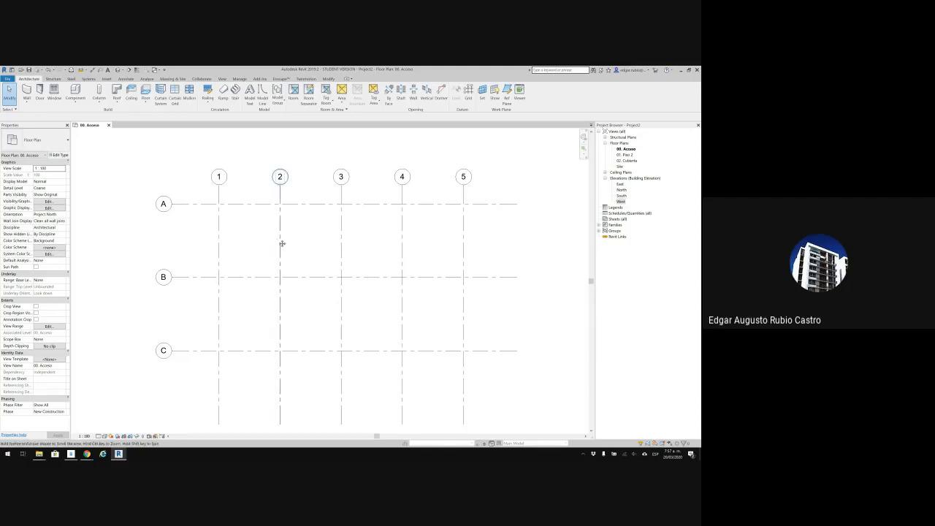
pyautogui.moveTo(284, 244); pyautogui.dragTo(281, 246, button='middle')
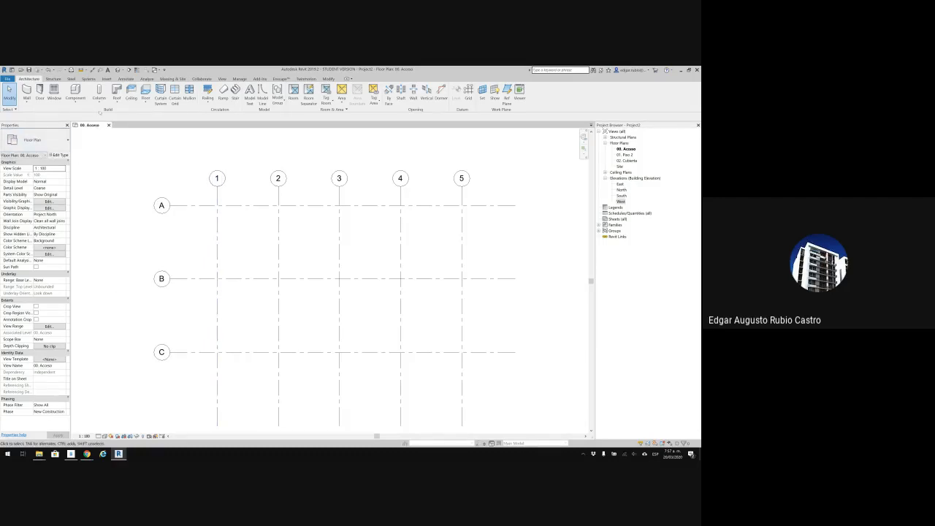
pyautogui.click(99, 103)
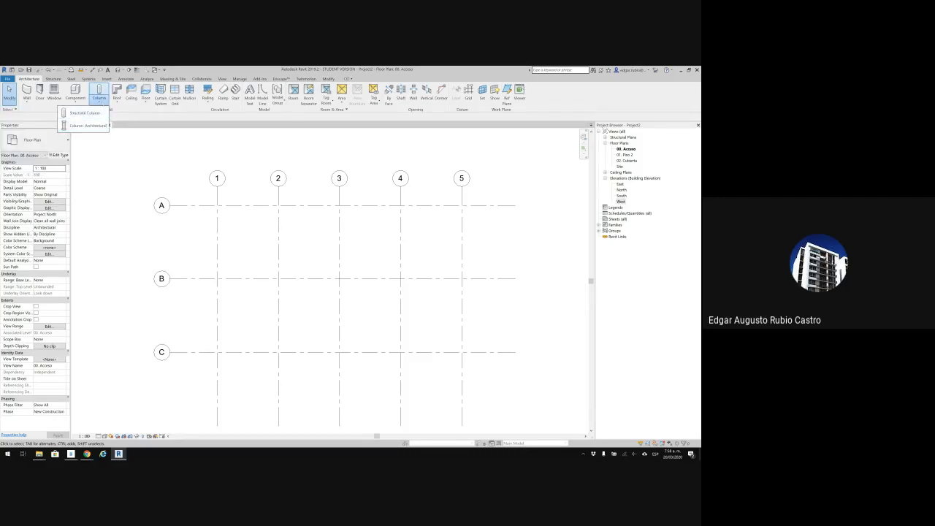
pyautogui.click(135, 108)
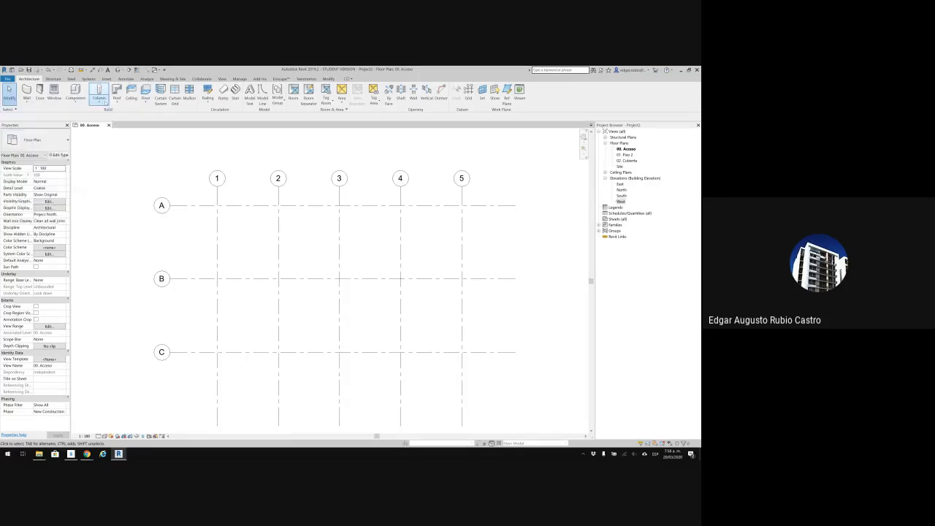
pyautogui.click(99, 103)
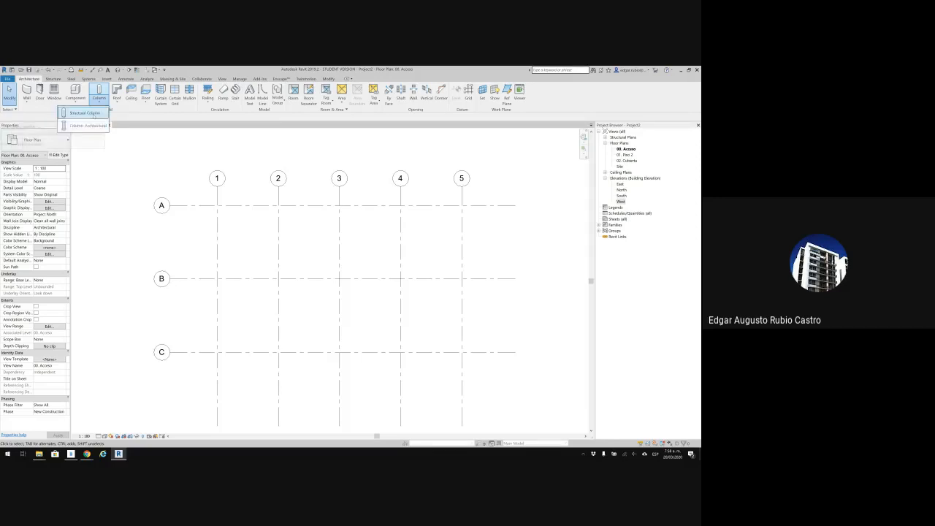
pyautogui.click(148, 115)
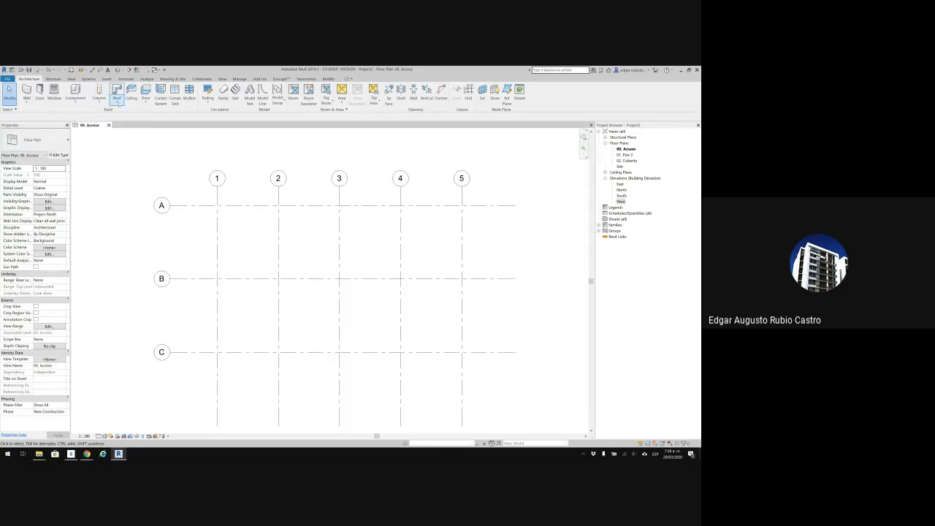
pyautogui.click(117, 102)
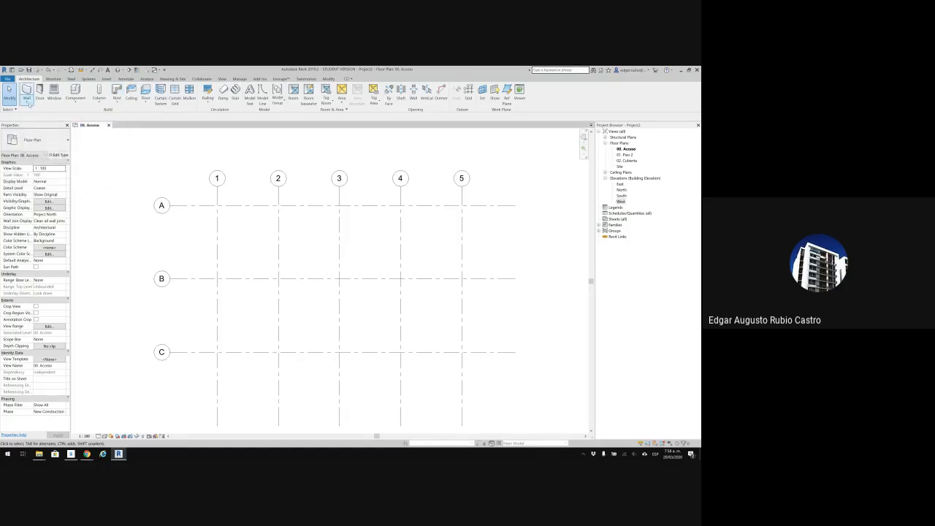
pyautogui.click(26, 102)
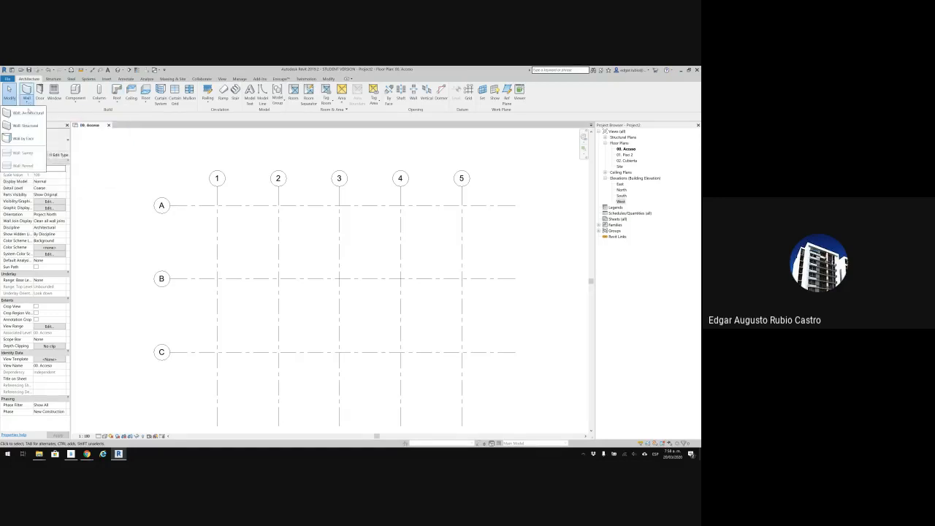
pyautogui.click(89, 114)
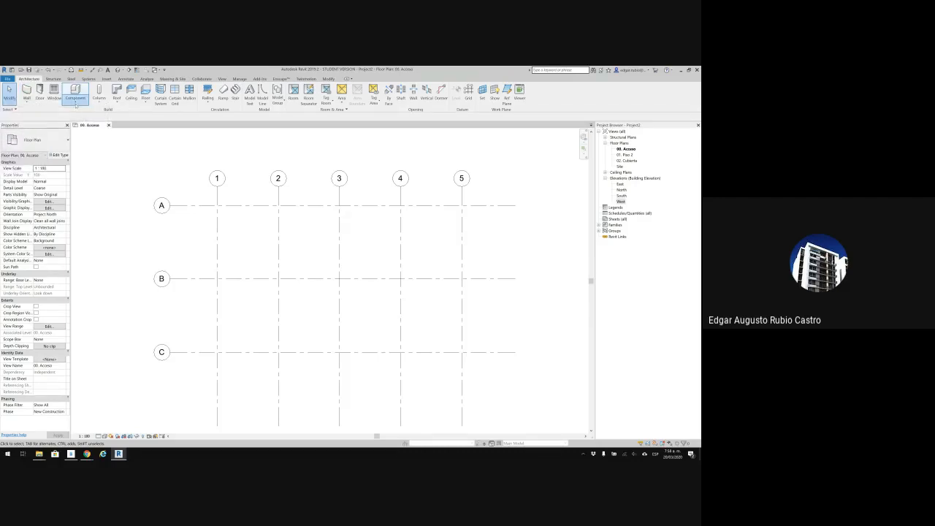
pyautogui.click(75, 99)
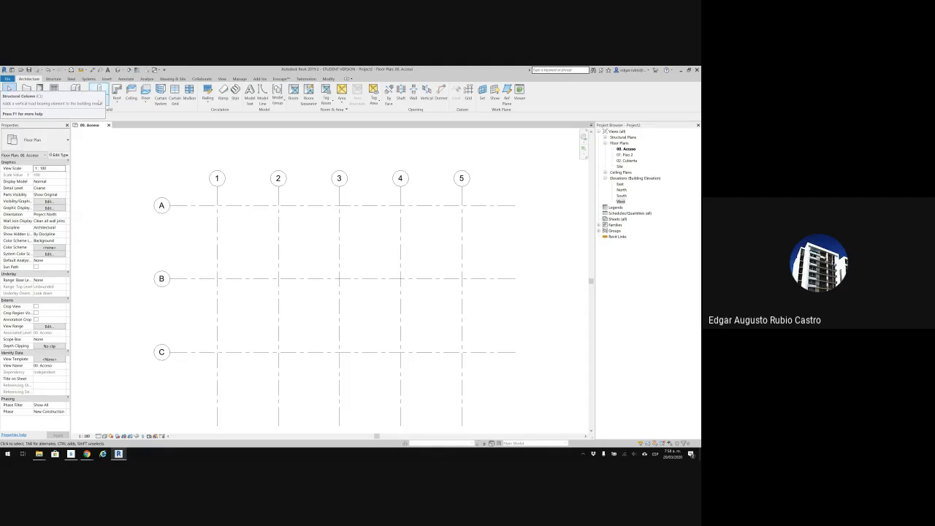
pyautogui.click(98, 102)
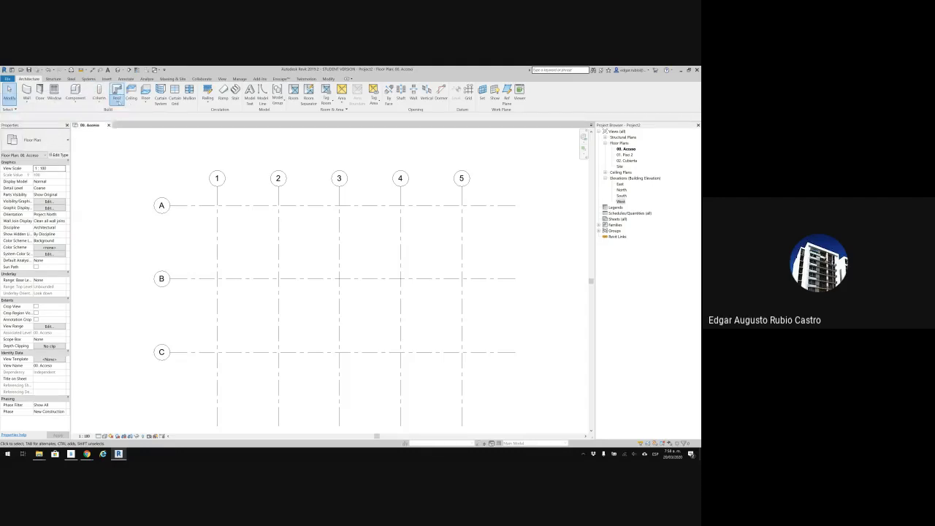
pyautogui.click(117, 102)
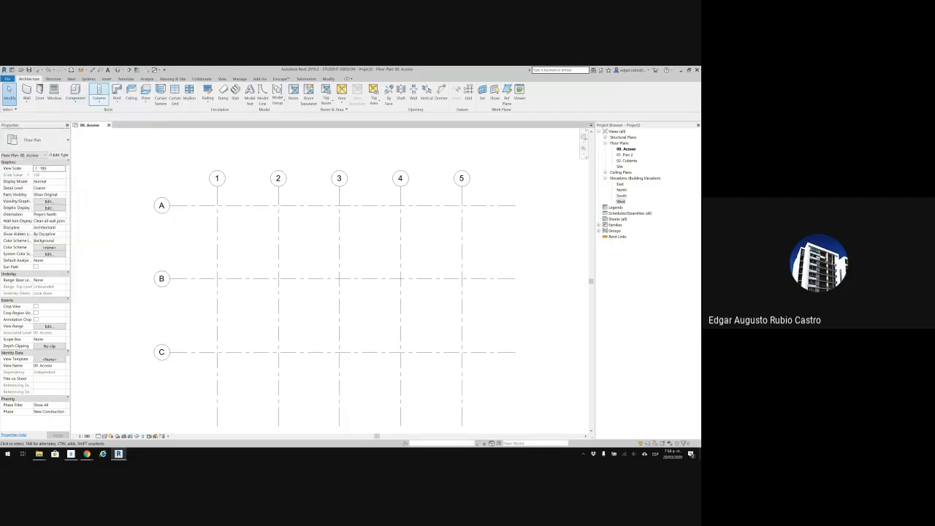
# Start placing a vertical structural column using the loaded UC-Universal Columns type UC305x305x97
pyautogui.click(99, 92)
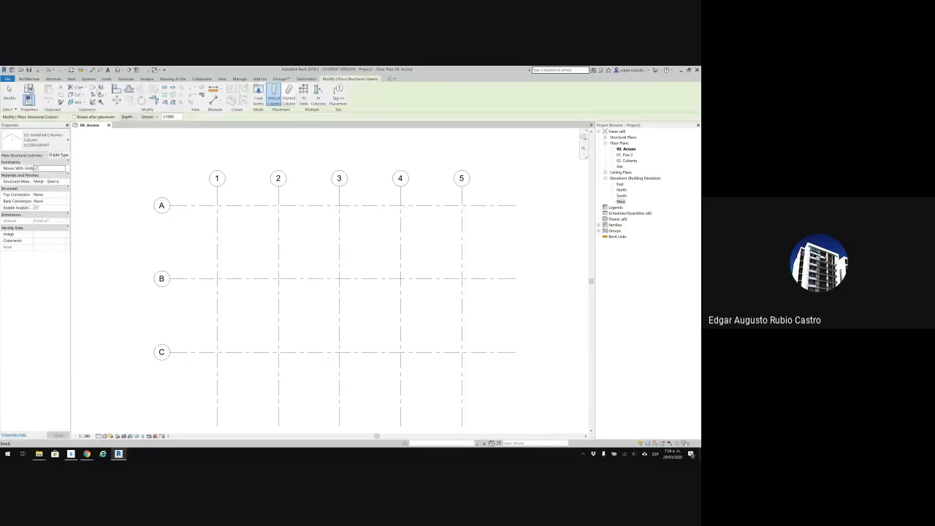
pyautogui.press('Escape')
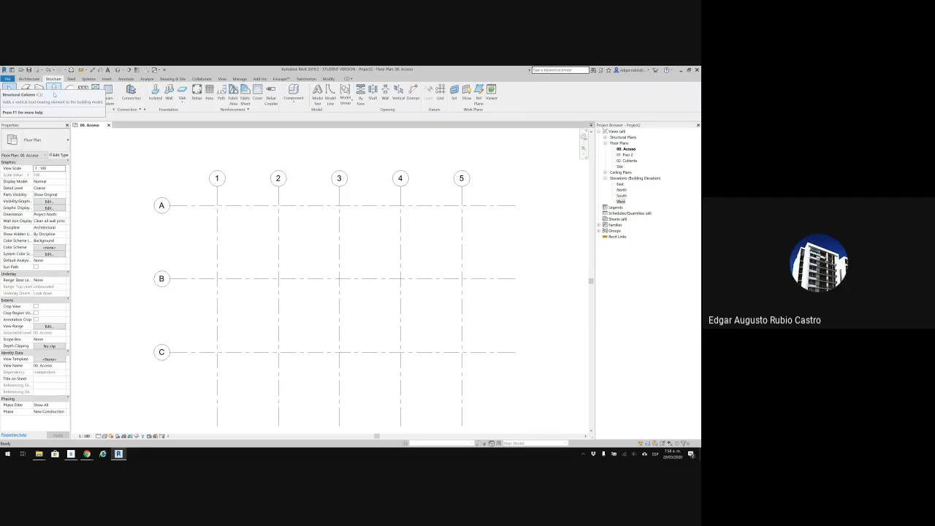
pyautogui.click(54, 89)
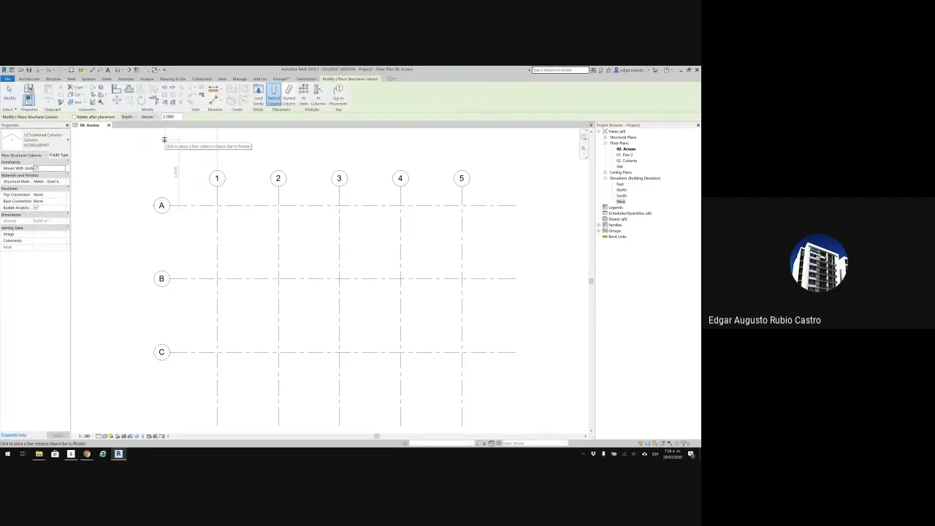
pyautogui.click(59, 145)
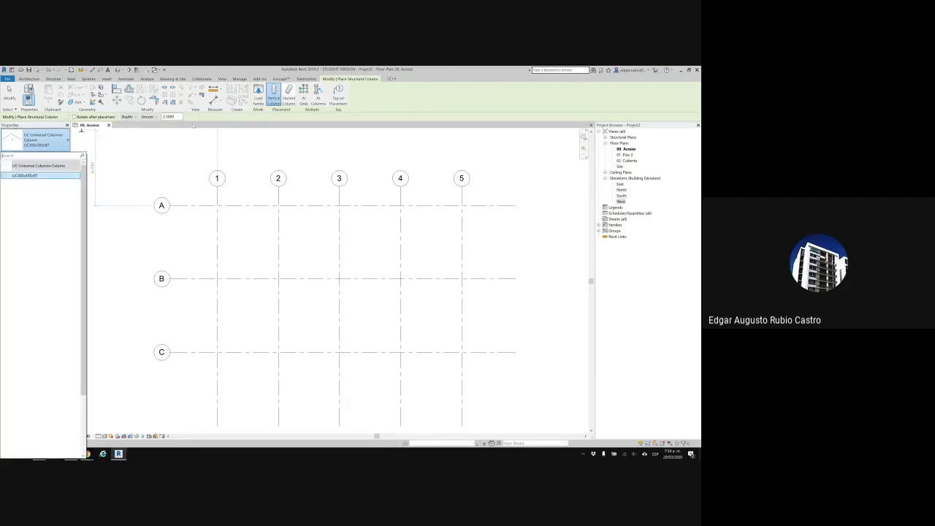
pyautogui.click(33, 176)
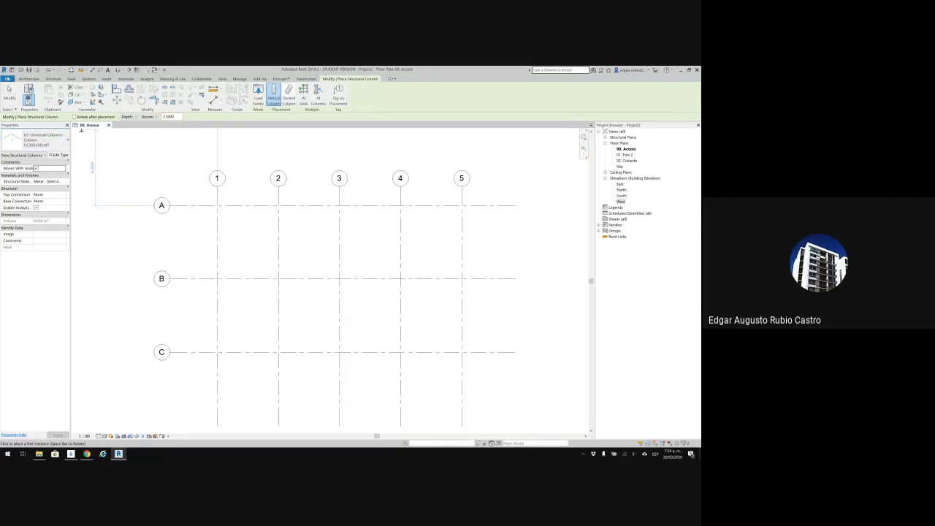
# Restart the structural column command and check which column types are available in the project
pyautogui.click(54, 79)
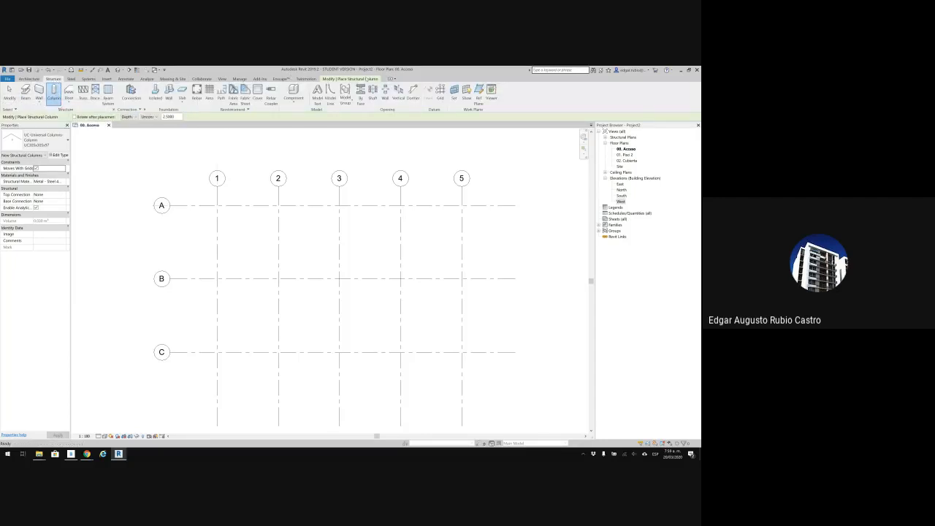
pyautogui.click(53, 93)
pyautogui.click(44, 140)
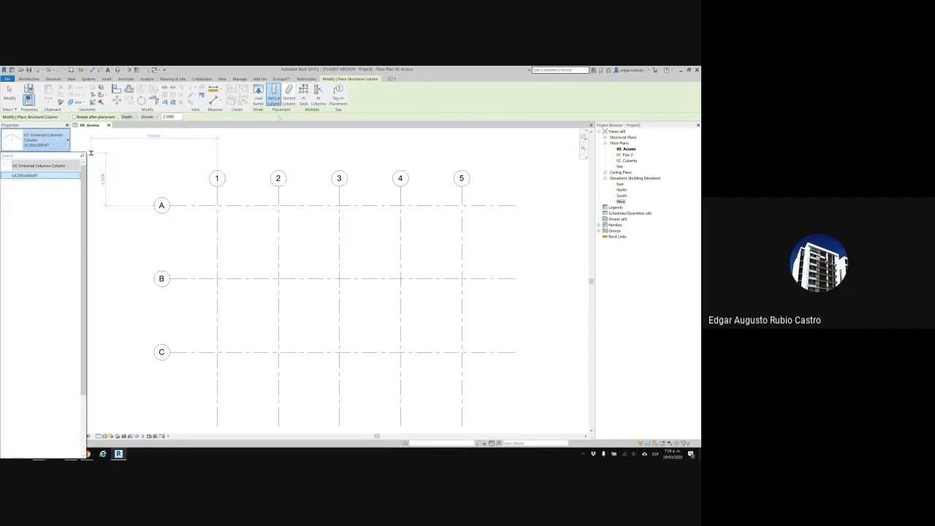
# Try to load the M_Rectangular Column family from the US Metric library's Columns folder, overwriting the existing version
pyautogui.click(258, 95)
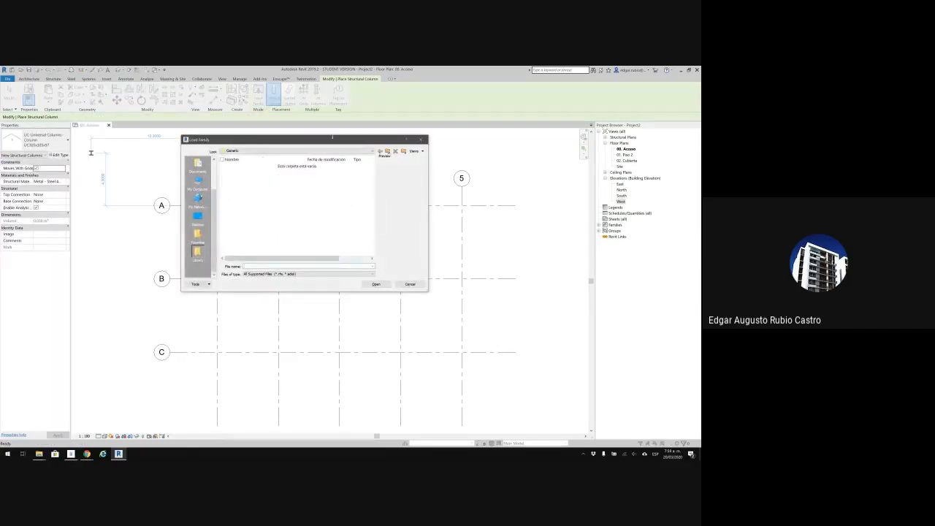
pyautogui.click(328, 150)
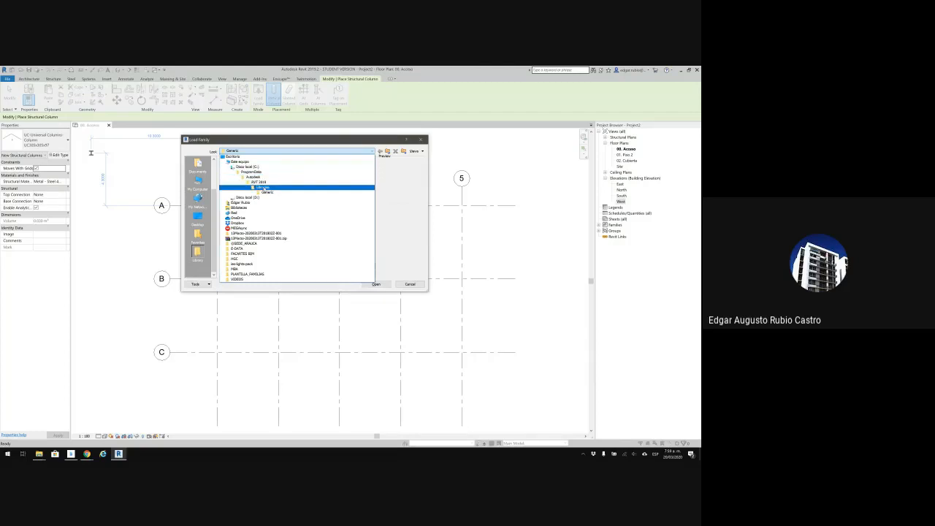
pyautogui.click(263, 187)
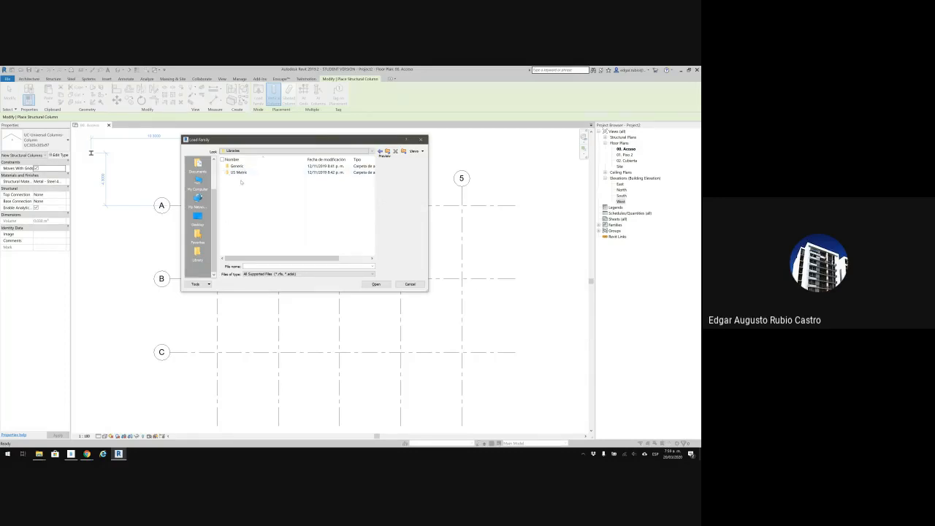
pyautogui.click(242, 173)
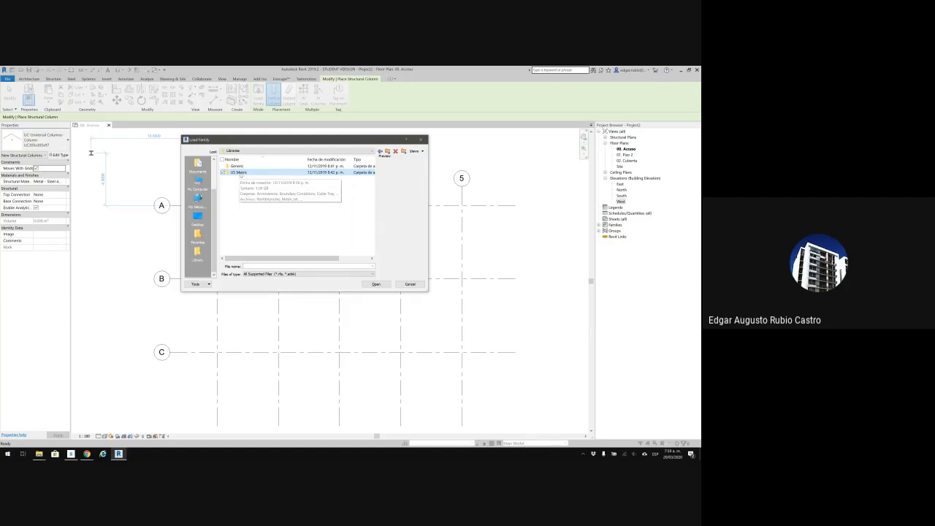
pyautogui.doubleClick(239, 172)
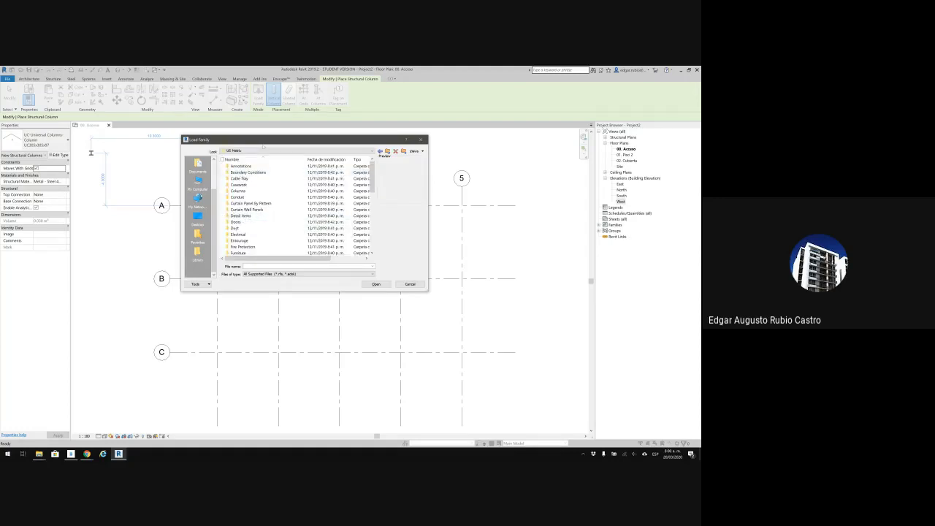
pyautogui.moveTo(267, 144); pyautogui.dragTo(291, 153)
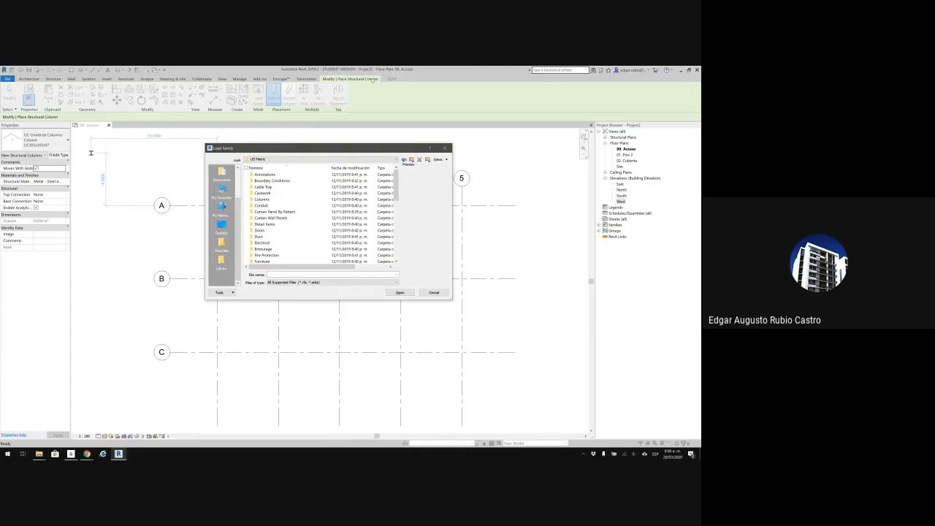
pyautogui.doubleClick(269, 199)
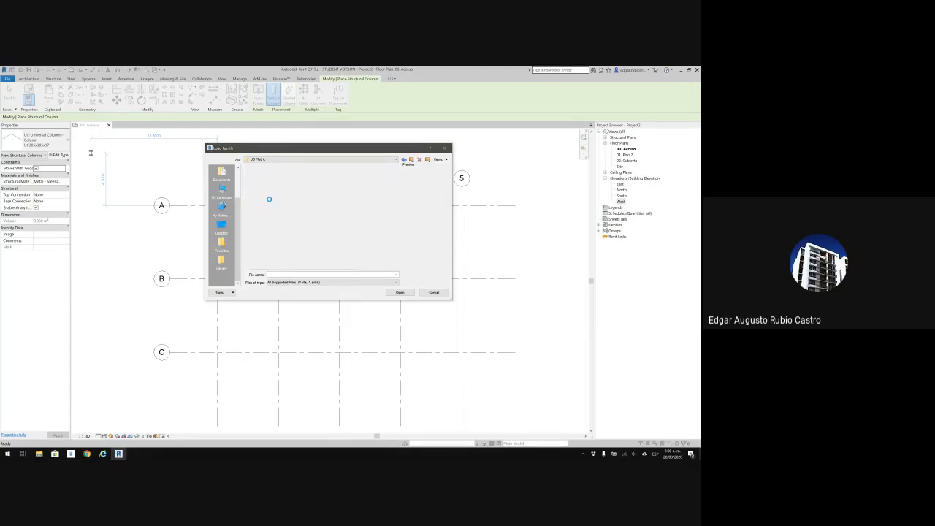
pyautogui.doubleClick(281, 188)
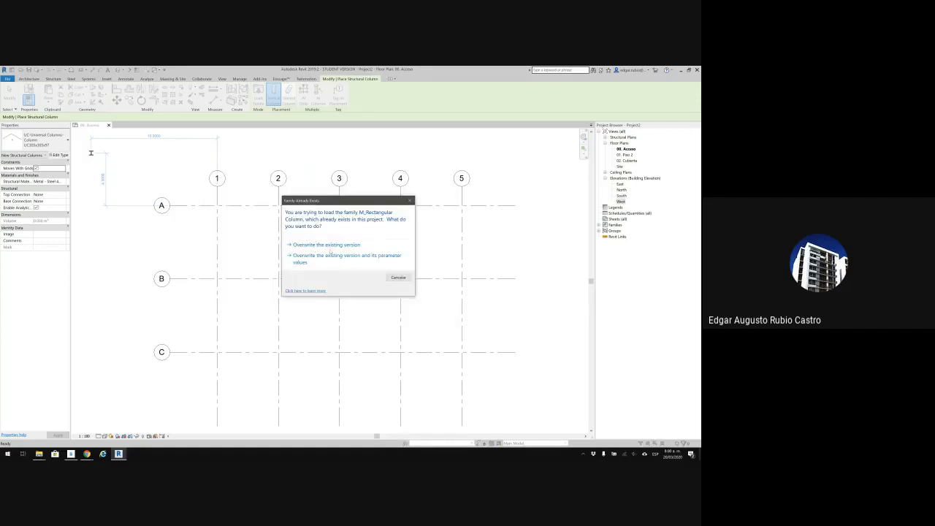
pyautogui.click(333, 247)
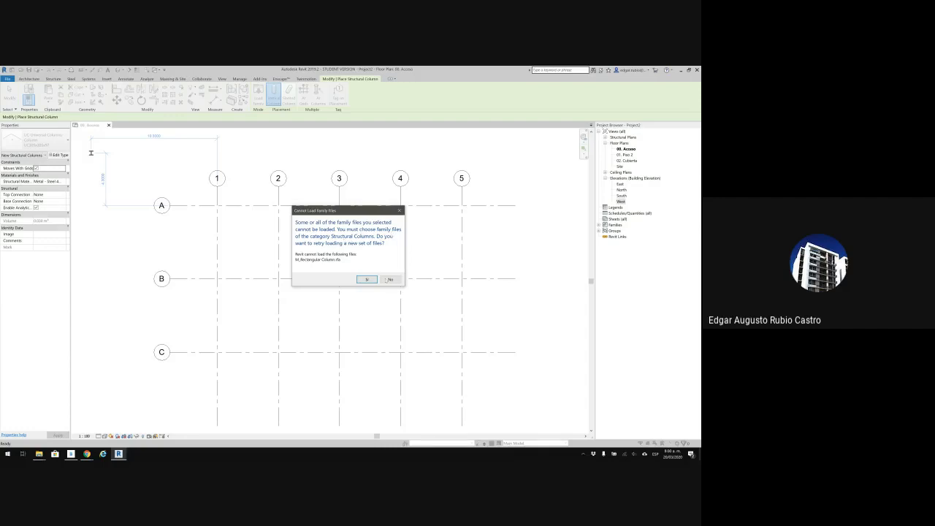
pyautogui.click(389, 279)
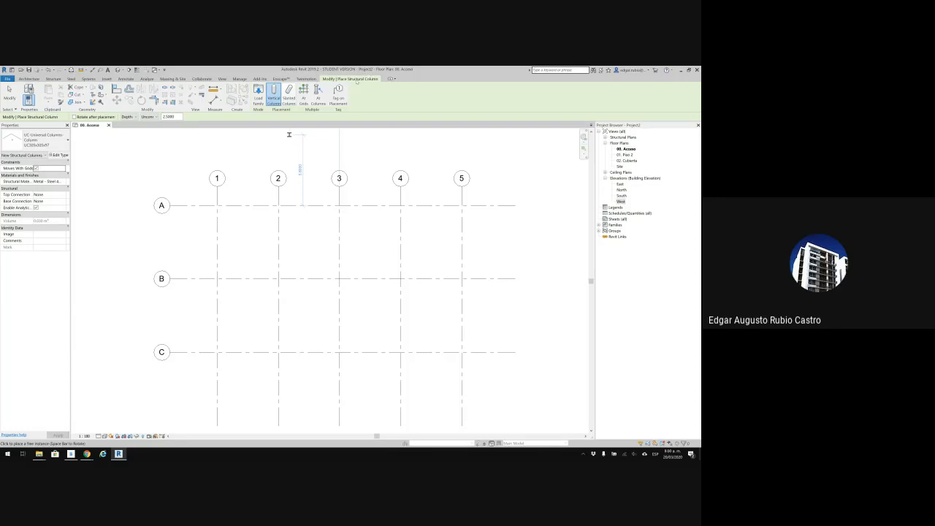
# Load the M_Concrete-Rectangular-Column.rfa family from the Concrete folder under Structural Columns in the US Metric library
pyautogui.click(258, 95)
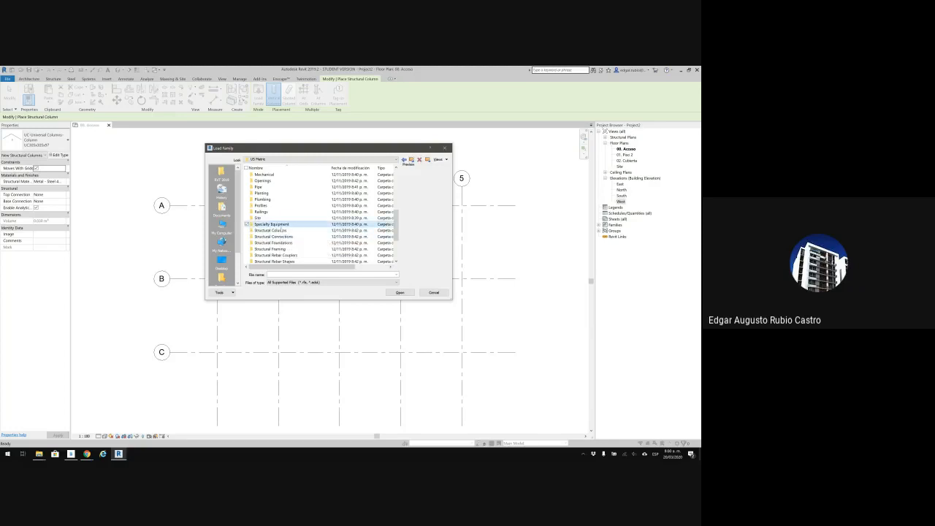
pyautogui.doubleClick(270, 230)
pyautogui.doubleClick(265, 175)
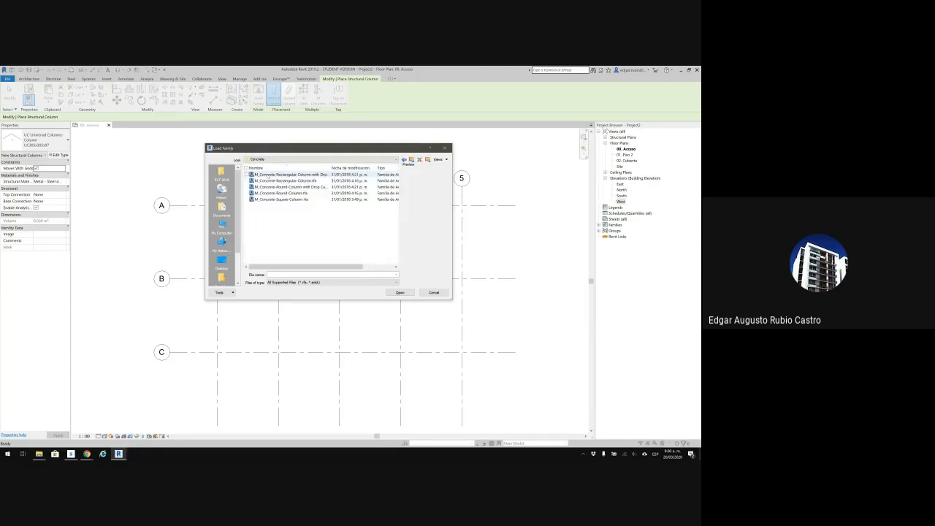
pyautogui.click(296, 180)
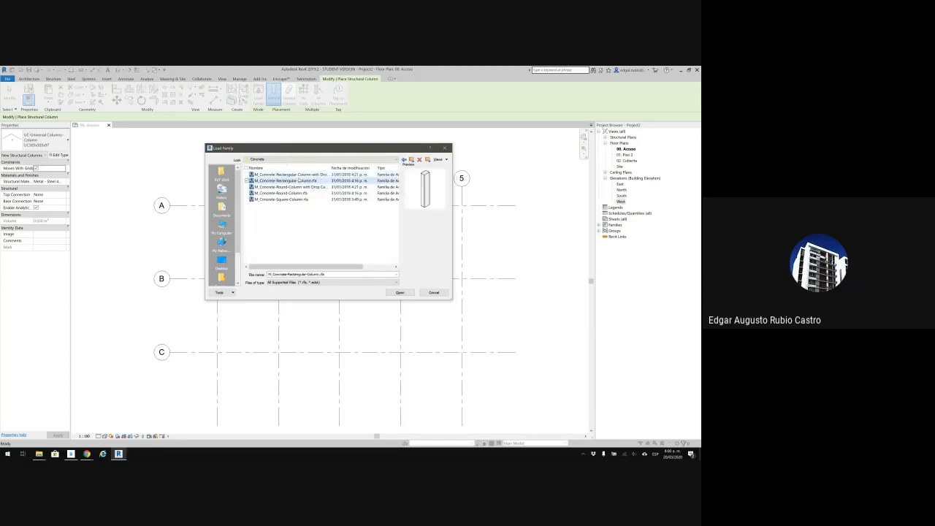
pyautogui.click(400, 292)
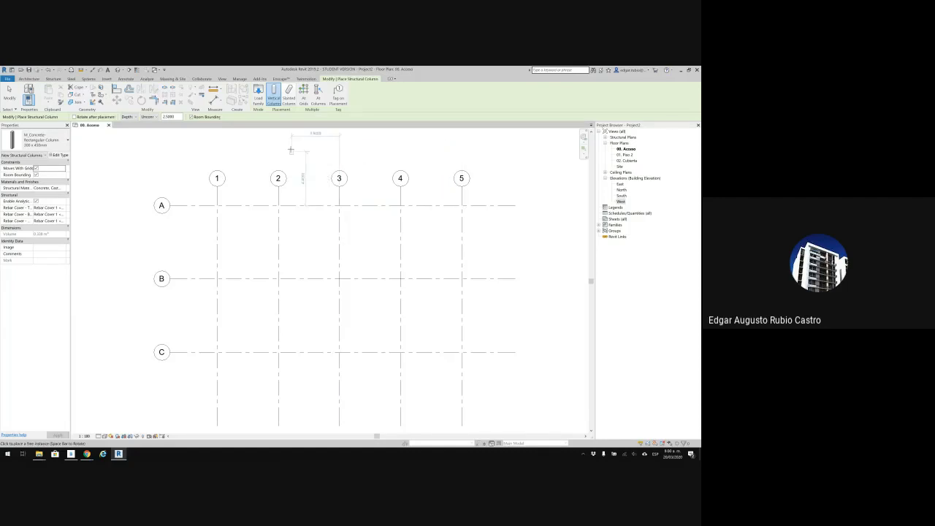
# Place a 300 x 450mm concrete column outside the grid, about 2 m left of grid 1 and 2 m above grid A
pyautogui.click(191, 181)
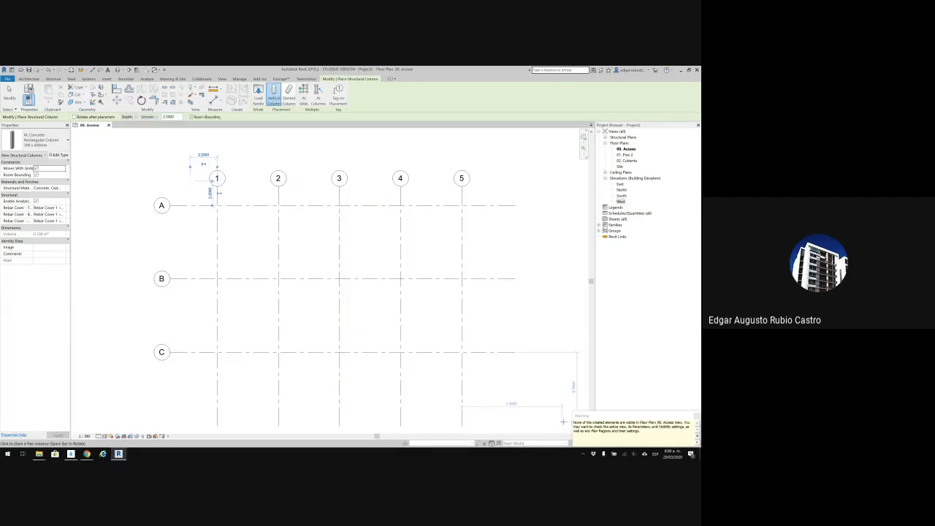
pyautogui.moveTo(590, 417)
pyautogui.mouseDown()
pyautogui.moveTo(329, 269)
pyautogui.moveTo(431, 282)
pyautogui.moveTo(367, 277)
pyautogui.mouseUp()
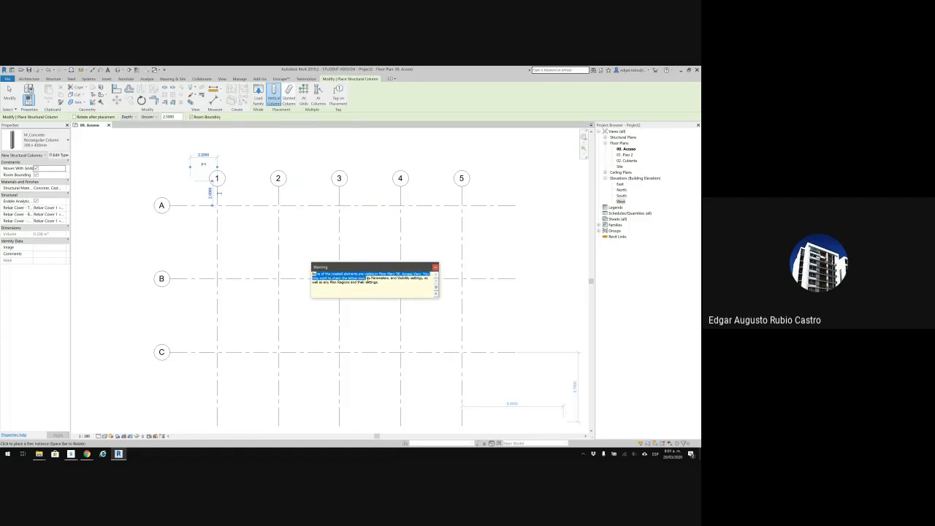
pyautogui.click(355, 280)
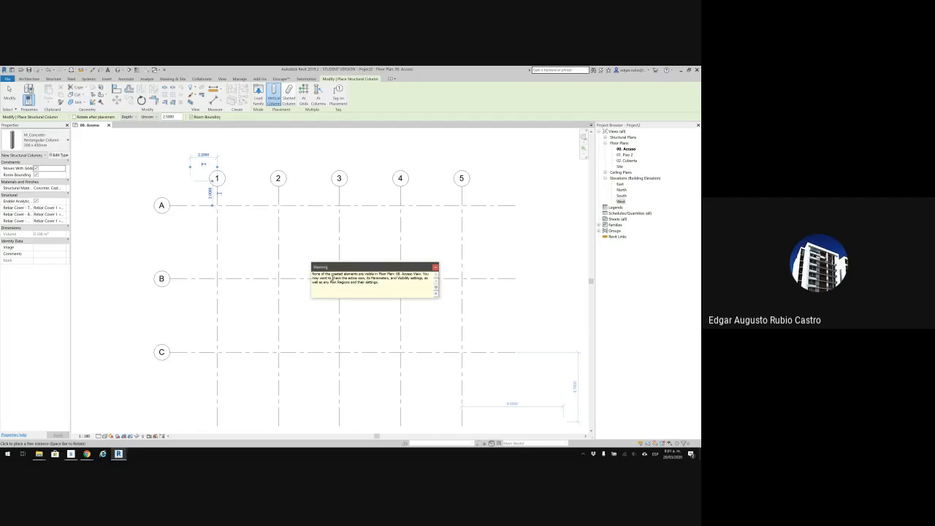
pyautogui.moveTo(332, 278); pyautogui.dragTo(363, 279)
pyautogui.click(434, 268)
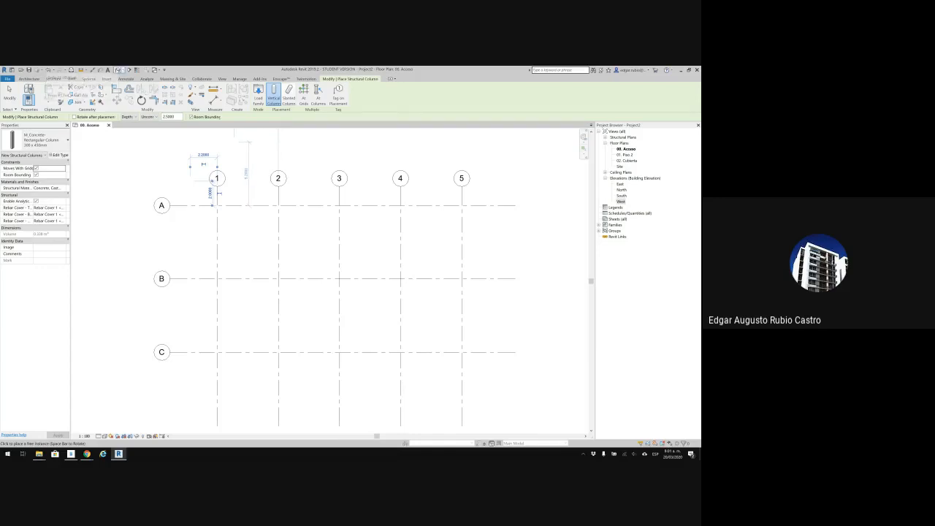
# Open the default 3D view to examine the placed column and compare it with the 00. Acceso floor plan
pyautogui.click(119, 70)
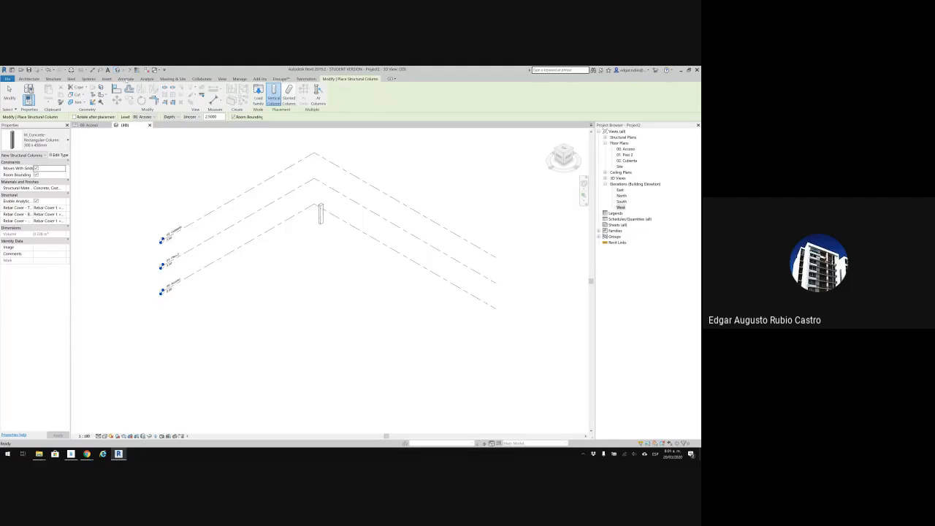
pyautogui.moveTo(399, 209); pyautogui.dragTo(403, 235, button='middle')
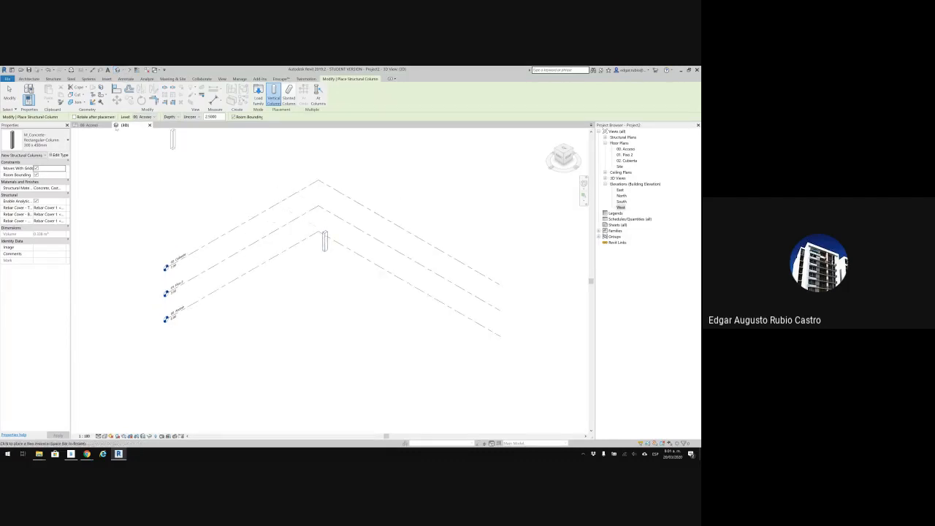
pyautogui.click(89, 125)
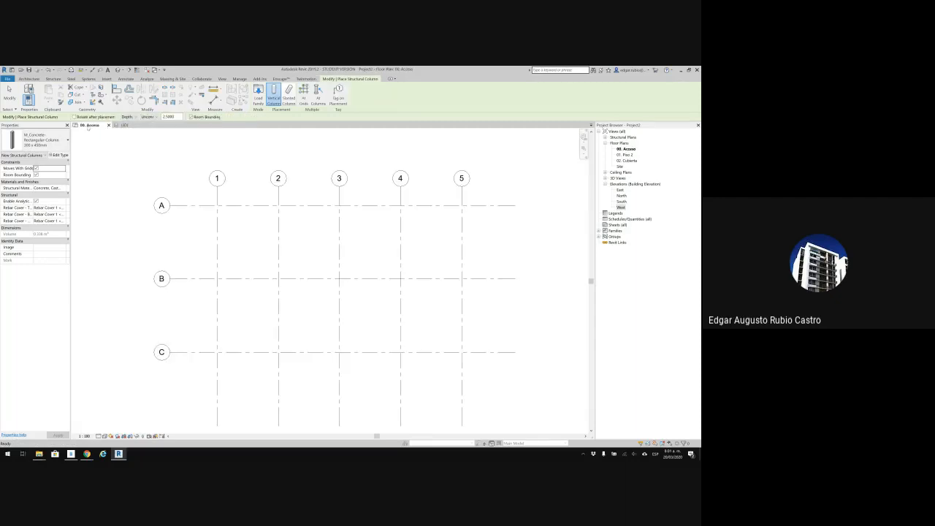
pyautogui.click(124, 125)
pyautogui.click(97, 125)
# Tile the 00. Acceso floor plan and the 3D view side by side, with the grid and levels framed in each
pyautogui.click(222, 78)
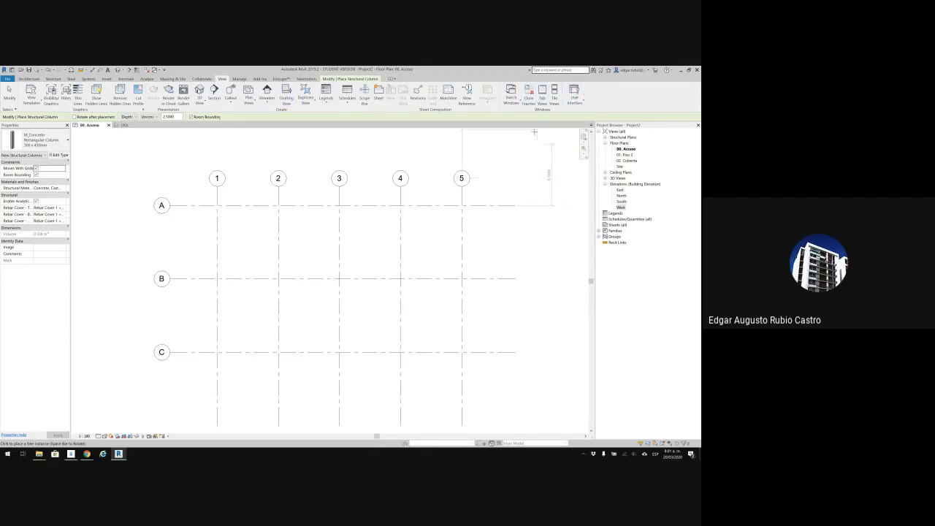
pyautogui.click(554, 98)
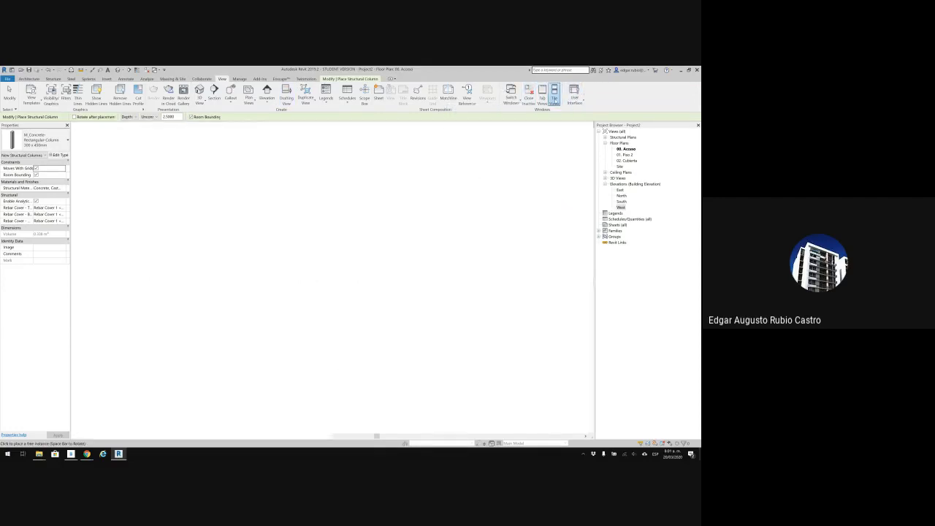
pyautogui.scroll(-2, 431, 189)
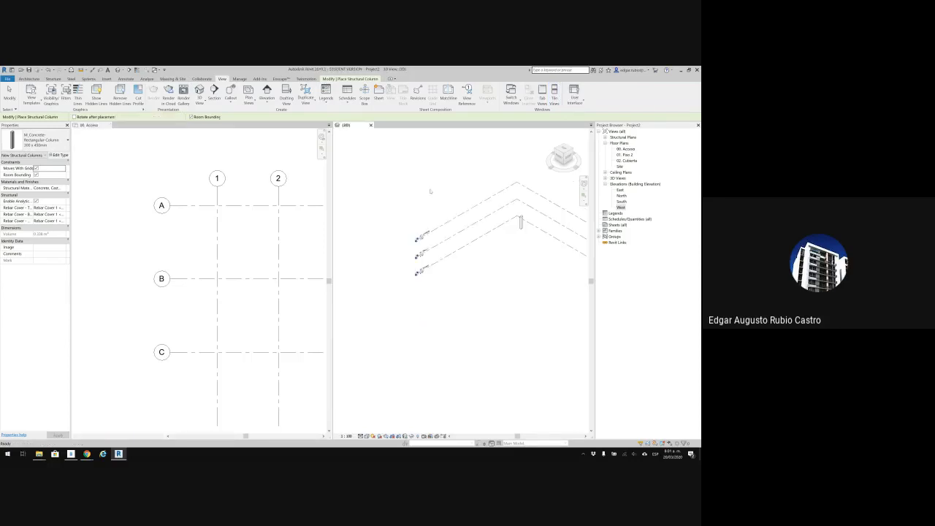
pyautogui.moveTo(484, 225); pyautogui.dragTo(393, 230, button='middle')
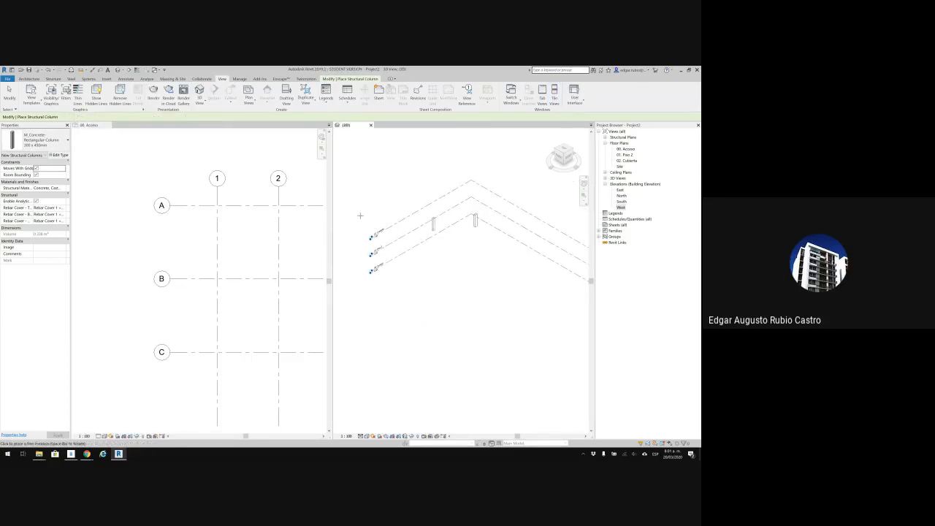
pyautogui.scroll(-3, 88, 283)
pyautogui.moveTo(179, 214); pyautogui.dragTo(149, 216, button='middle')
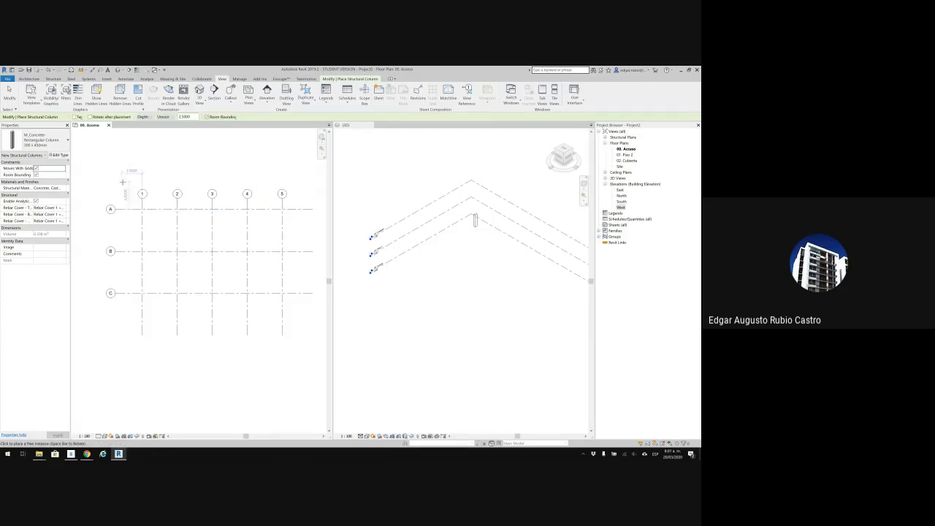
# Place another 300 x 450mm concrete column in the plan, about 2 m left of grid 2 and 5 m above grid A
pyautogui.click(162, 174)
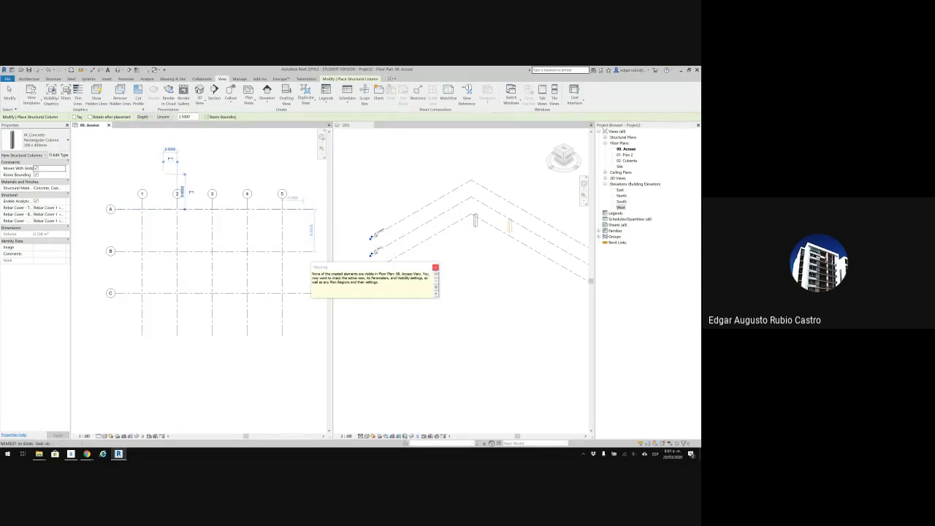
pyautogui.click(436, 269)
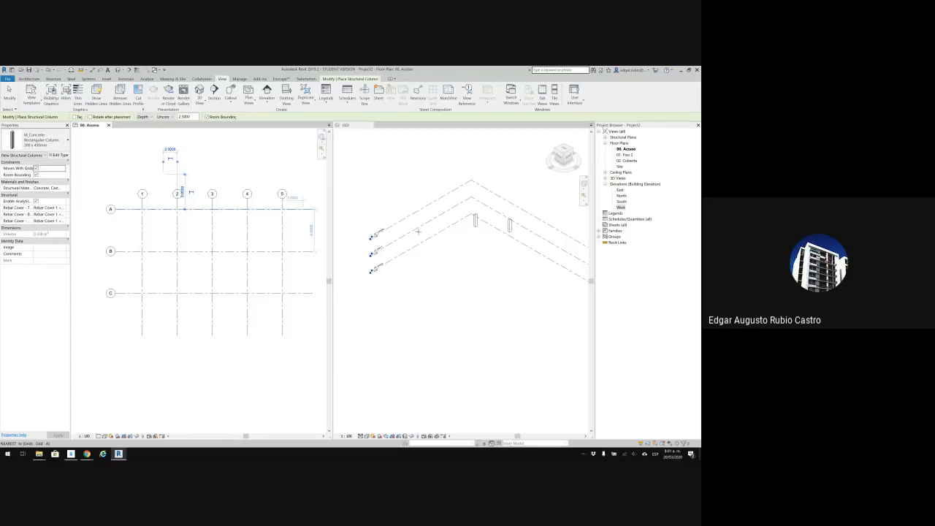
pyautogui.press('Escape')
pyautogui.press('Escape')
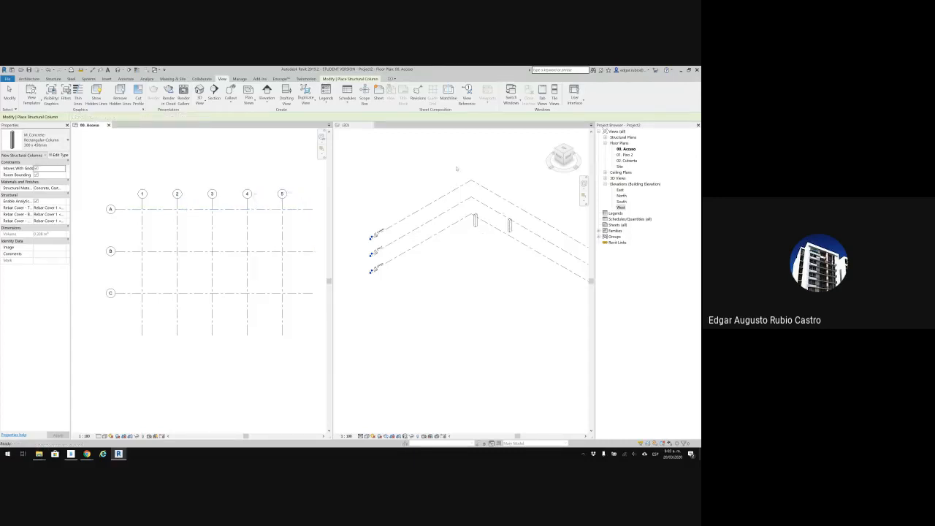
# Delete both placed concrete columns in the 3D view
pyautogui.click(454, 164)
pyautogui.moveTo(454, 164); pyautogui.dragTo(564, 261)
pyautogui.press('Delete')
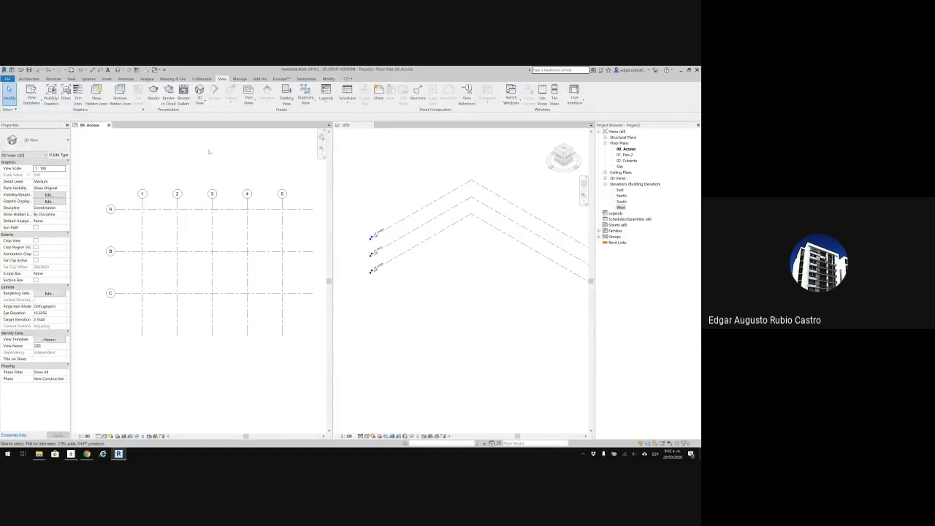
# Place a 300 x 450mm concrete column with a 2.5 m Depth between grids 4 and 5 above grid A, and compare it with the levels in 3D
pyautogui.click(125, 141)
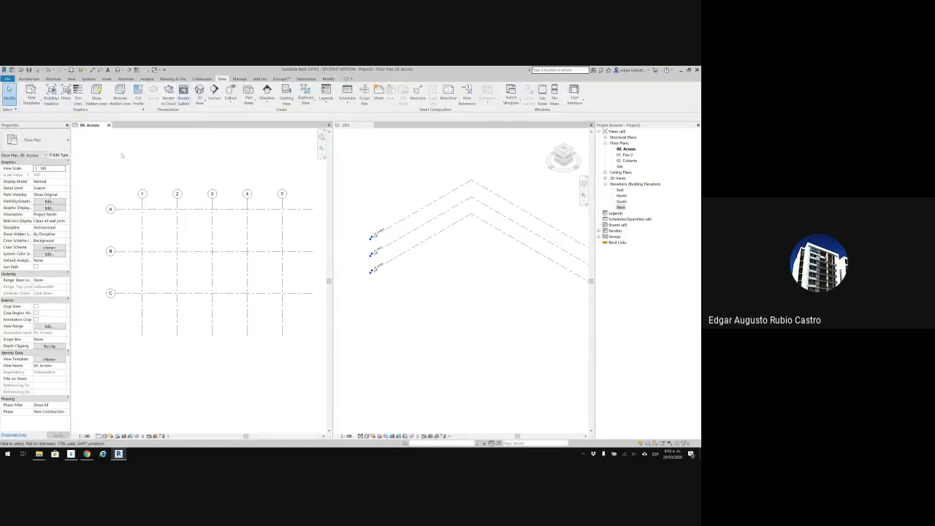
pyautogui.click(53, 79)
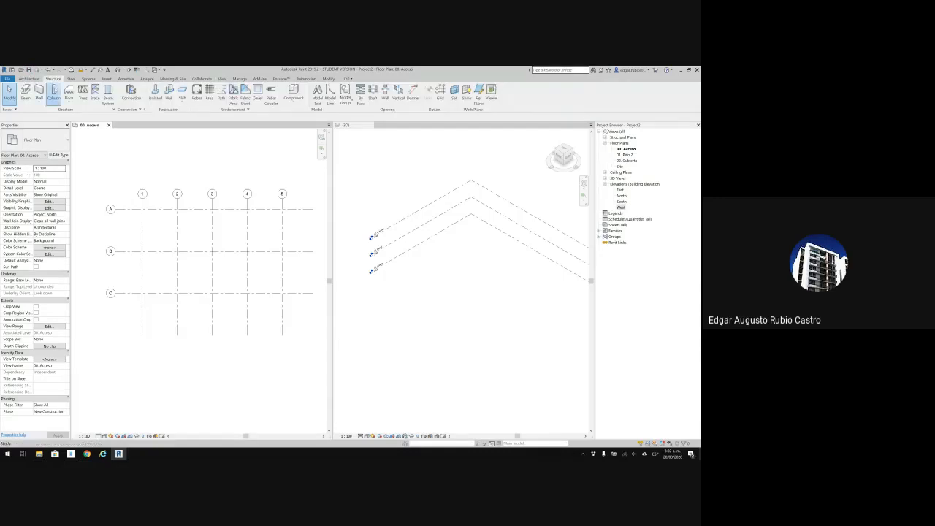
pyautogui.click(54, 93)
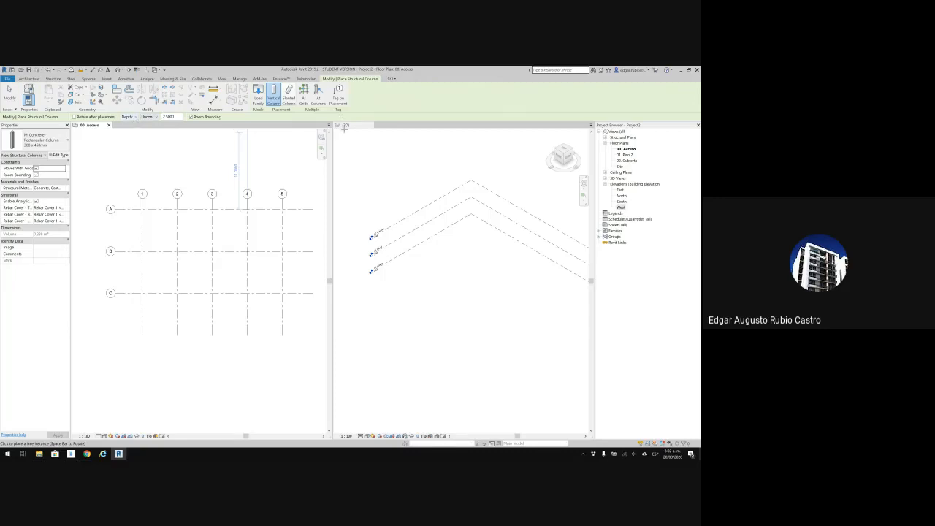
pyautogui.click(262, 188)
pyautogui.click(483, 310)
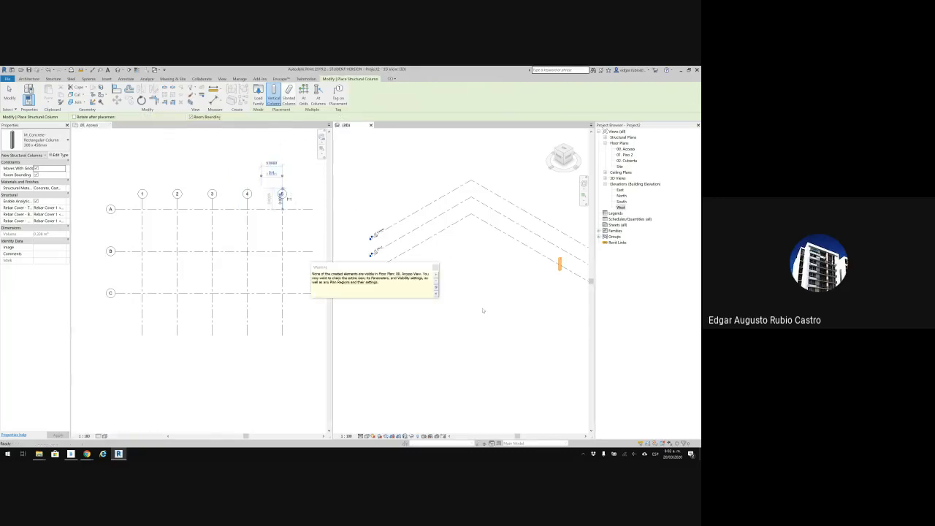
pyautogui.keyDown('shift'); pyautogui.moveTo(516, 317); pyautogui.dragTo(511, 276, button='middle'); pyautogui.keyUp('shift')
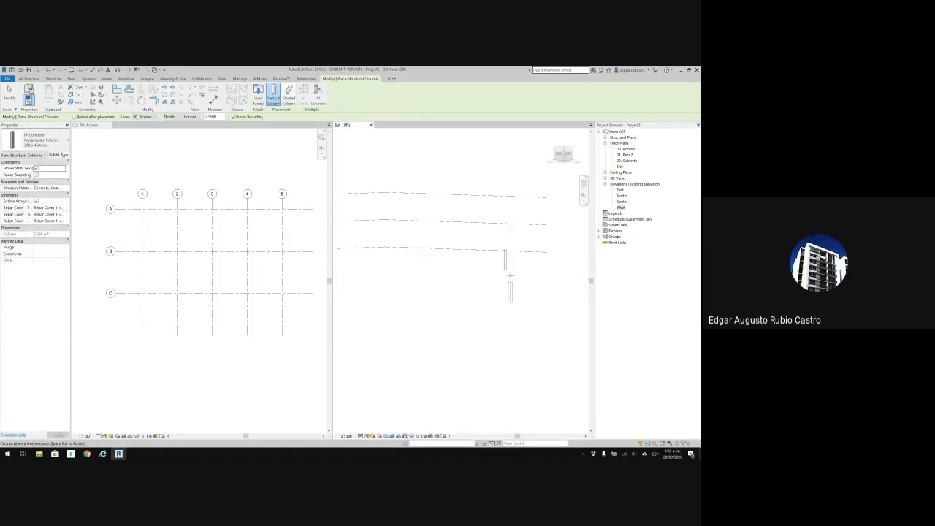
# End column placement, remove the trial column near grid 5, and return the 3D view to an isometric angle
pyautogui.press('Escape')
pyautogui.press('Escape')
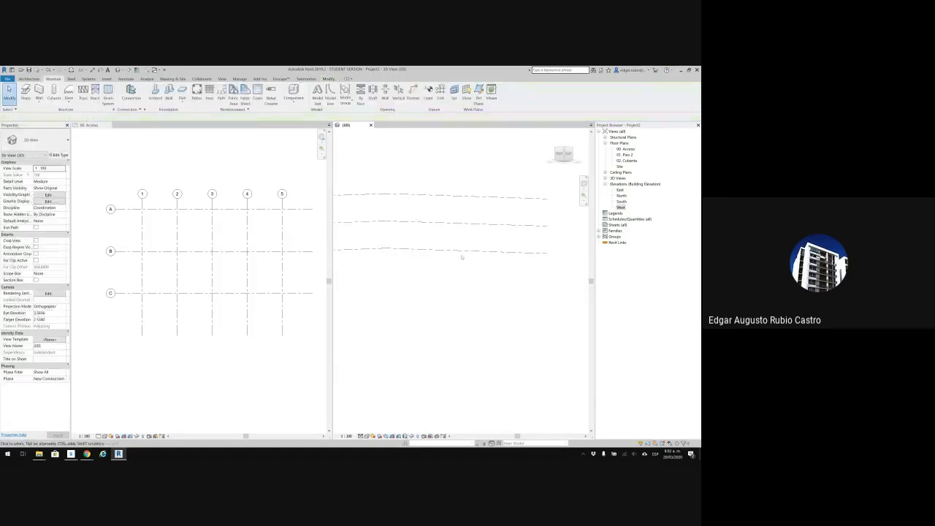
pyautogui.keyDown('shift'); pyautogui.moveTo(499, 258); pyautogui.dragTo(489, 332, button='middle'); pyautogui.keyUp('shift')
pyautogui.moveTo(446, 244); pyautogui.dragTo(485, 258, button='middle')
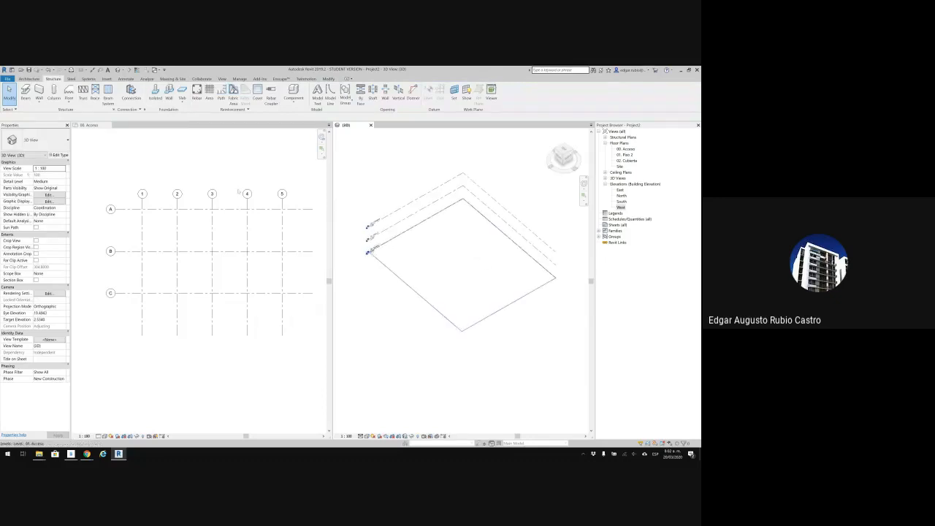
# Place a 300 x 450mm concrete column at grid intersection A-1 in the plan, using Height up to level 01. Piso 2
pyautogui.click(229, 158)
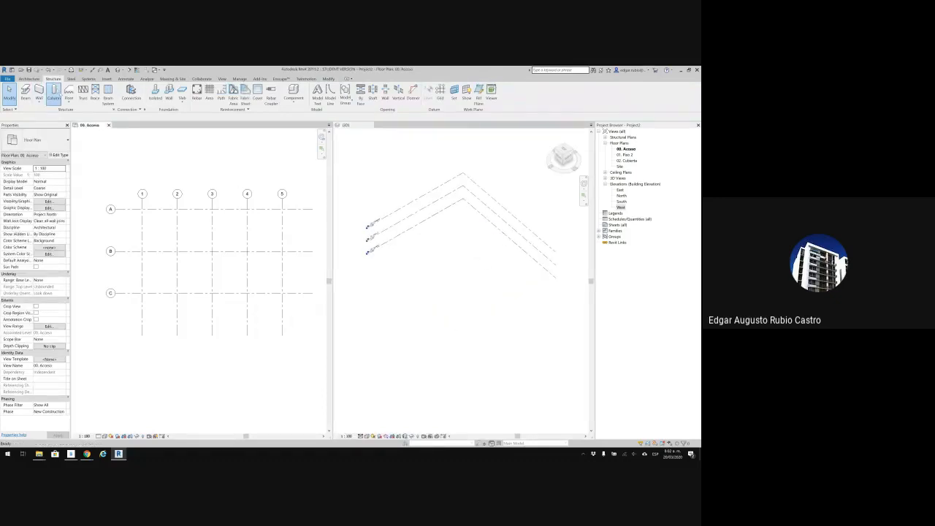
pyautogui.click(54, 94)
pyautogui.click(128, 116)
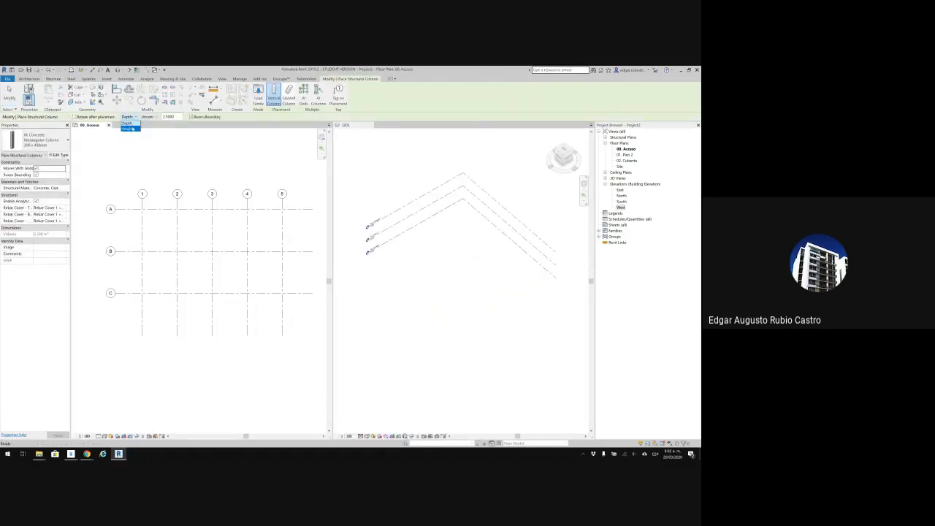
pyautogui.click(128, 128)
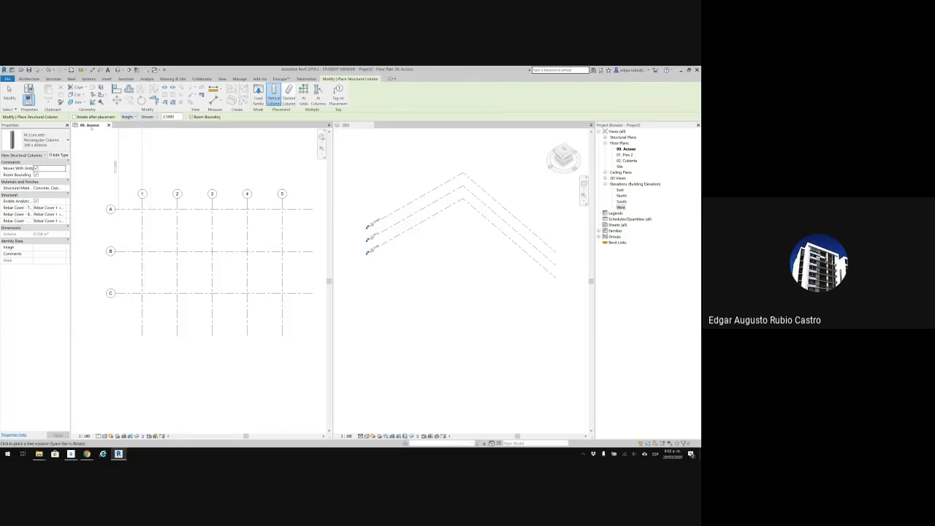
pyautogui.click(149, 117)
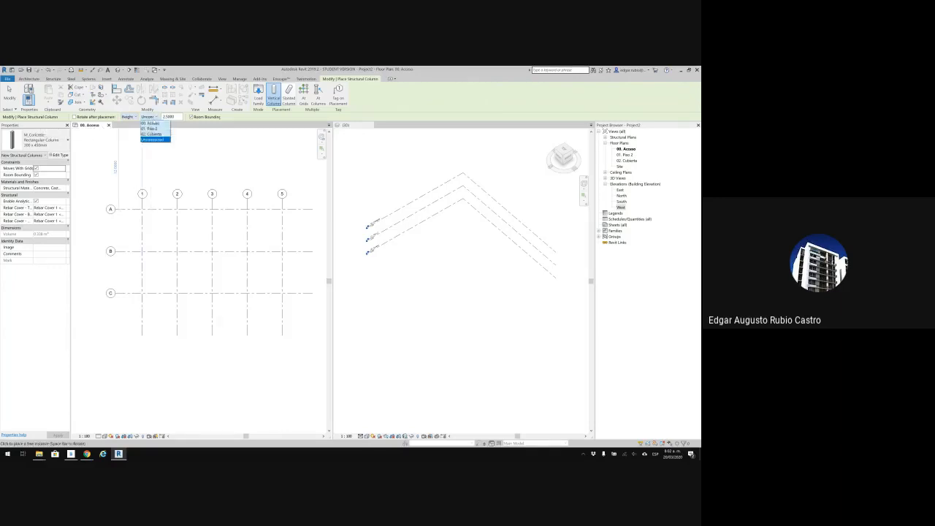
pyautogui.click(151, 129)
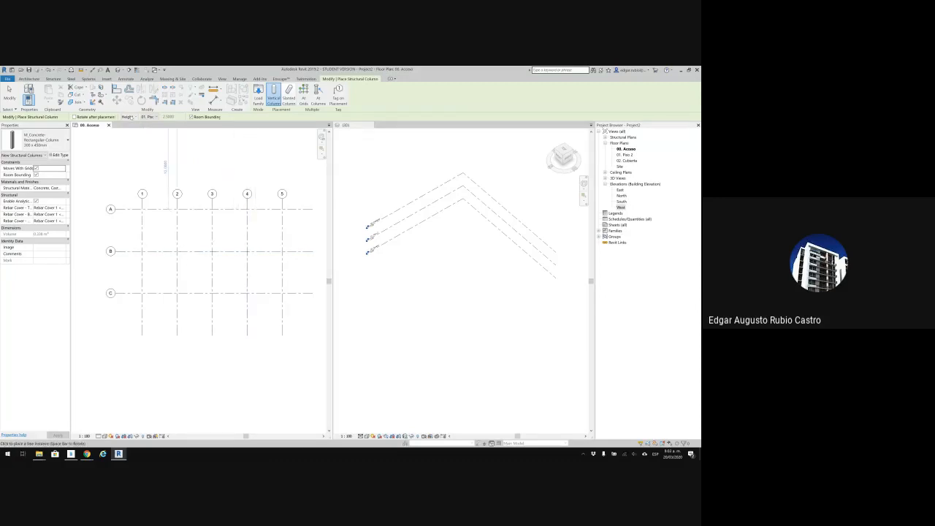
pyautogui.click(155, 117)
pyautogui.click(151, 128)
pyautogui.click(142, 209)
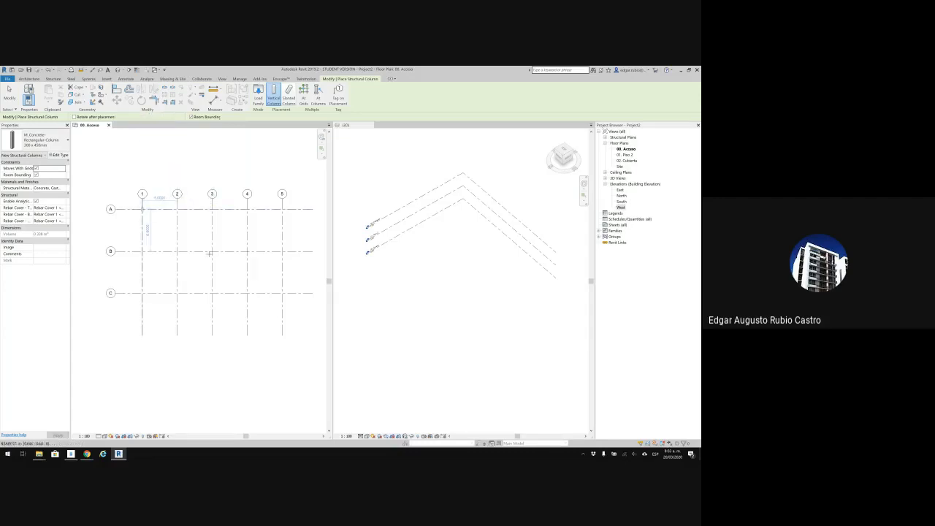
pyautogui.click(470, 274)
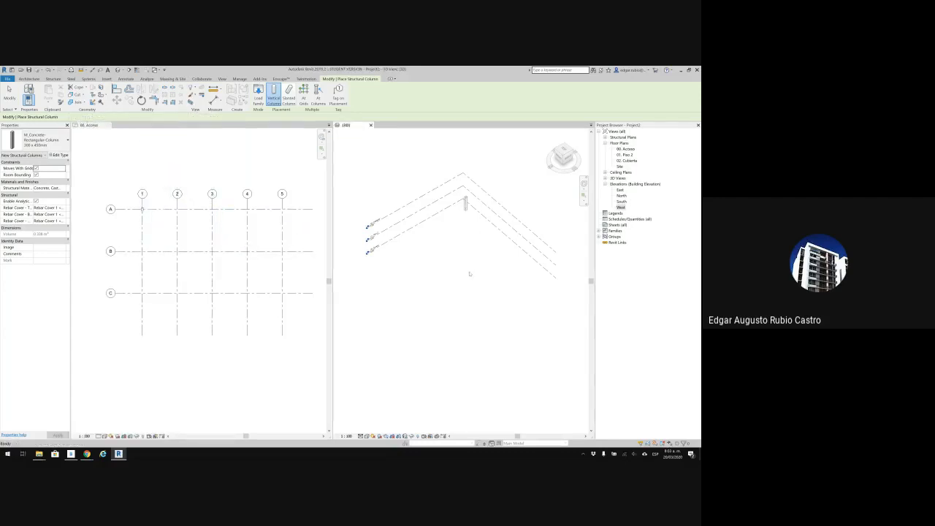
pyautogui.keyDown('shift'); pyautogui.moveTo(468, 277); pyautogui.dragTo(441, 263, button='middle'); pyautogui.keyUp('shift')
pyautogui.scroll(2, 445, 250)
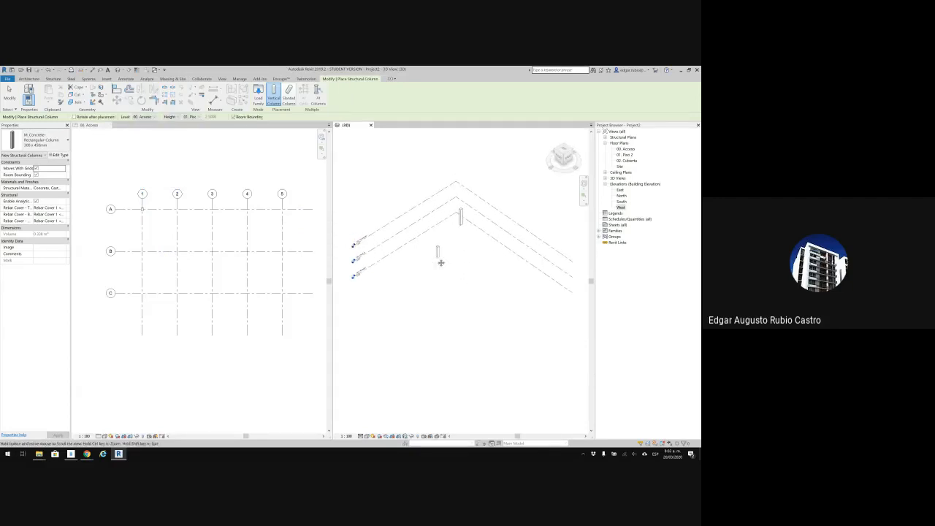
# Place a matching concrete column at grid intersection A-2 in the plan, and select it to check its constraints
pyautogui.click(267, 237)
pyautogui.scroll(2, 241, 248)
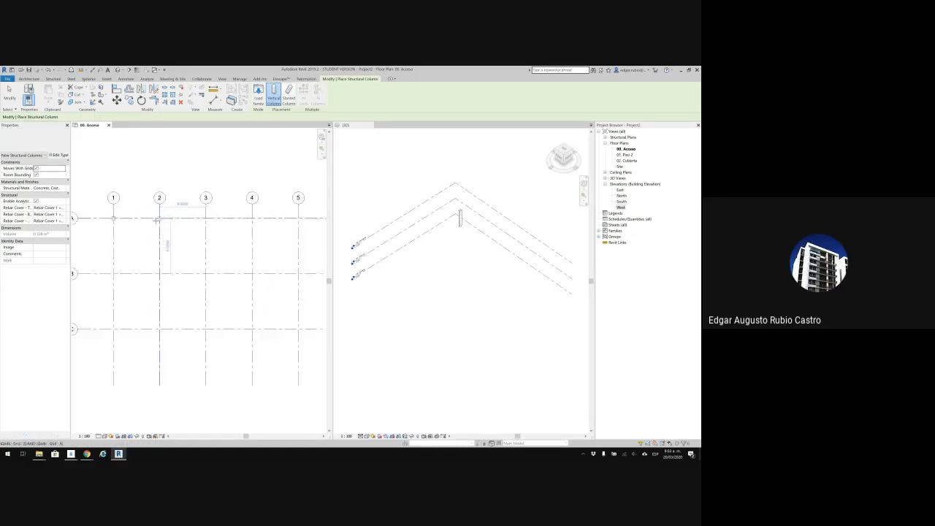
pyautogui.scroll(2, 157, 220)
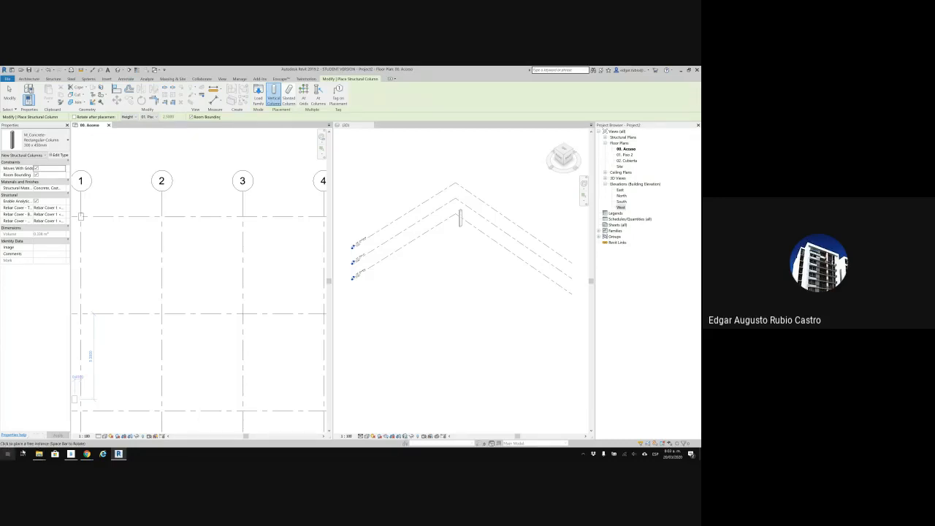
pyautogui.moveTo(39, 454)
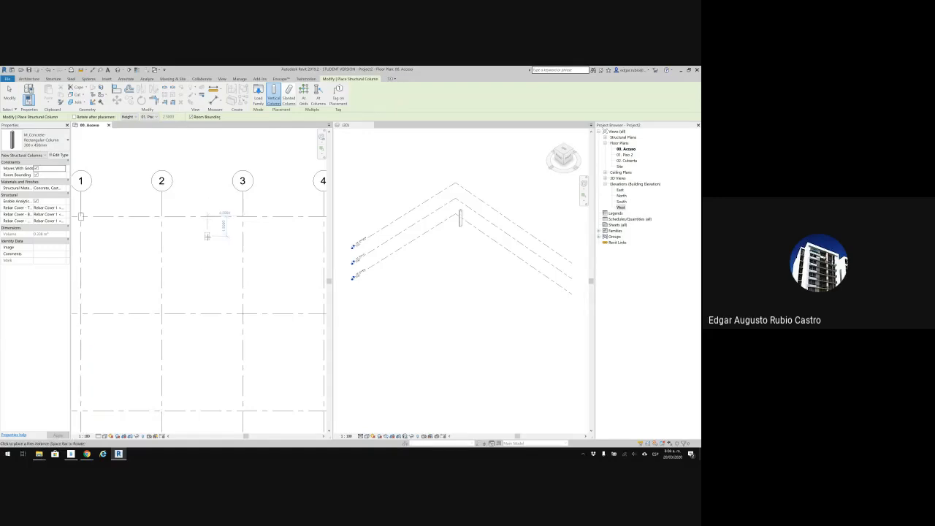
pyautogui.scroll(3, 187, 232)
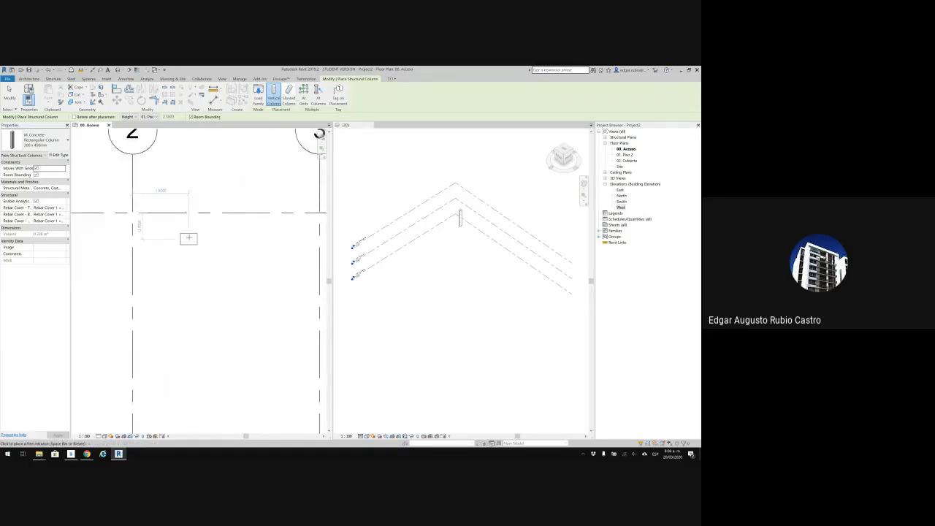
pyautogui.click(133, 212)
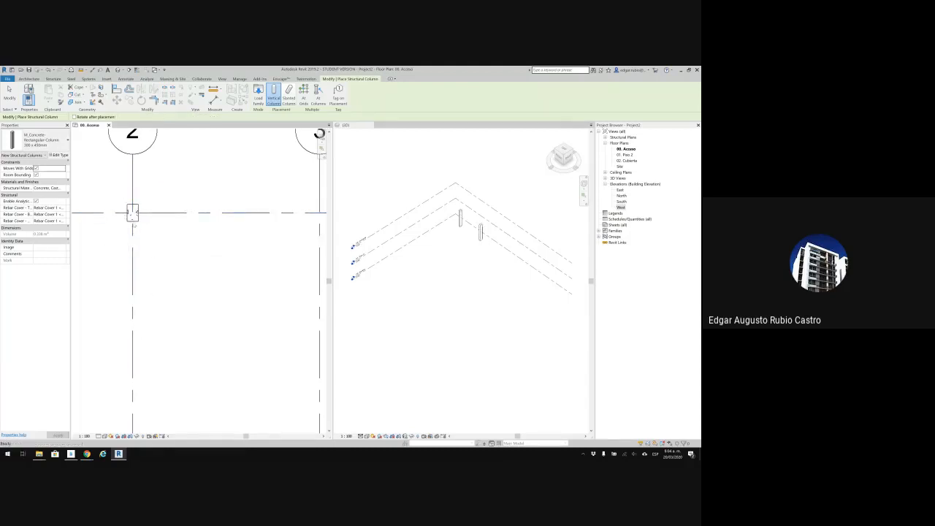
pyautogui.press('Escape')
pyautogui.press('Escape')
pyautogui.click(134, 217)
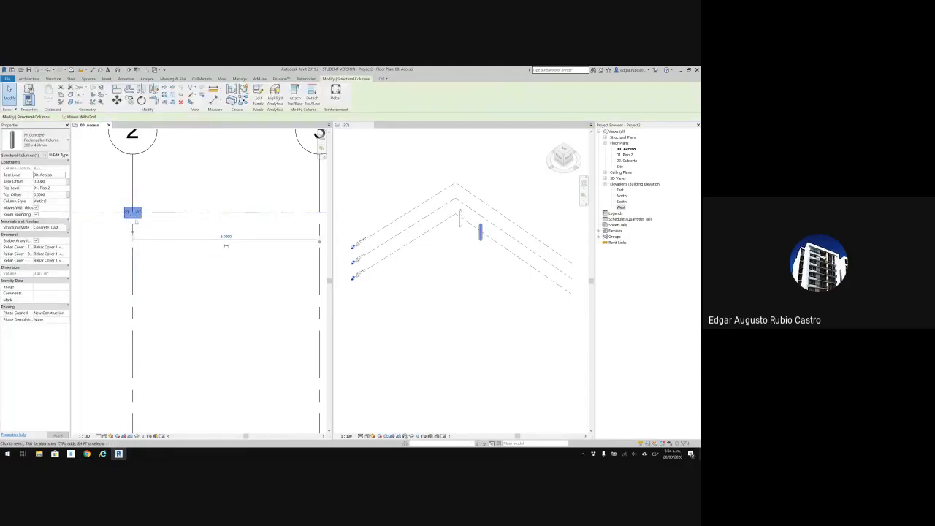
pyautogui.scroll(-4, 146, 220)
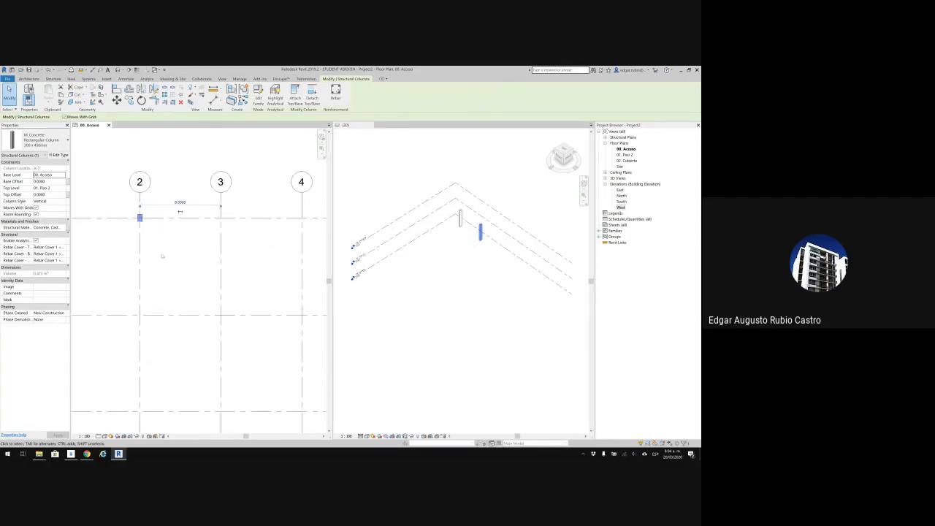
pyautogui.click(170, 255)
# Place 300 x 450mm columns at all intersections of grids 1–5 and A–C using the At Grids option
pyautogui.scroll(-3, 170, 255)
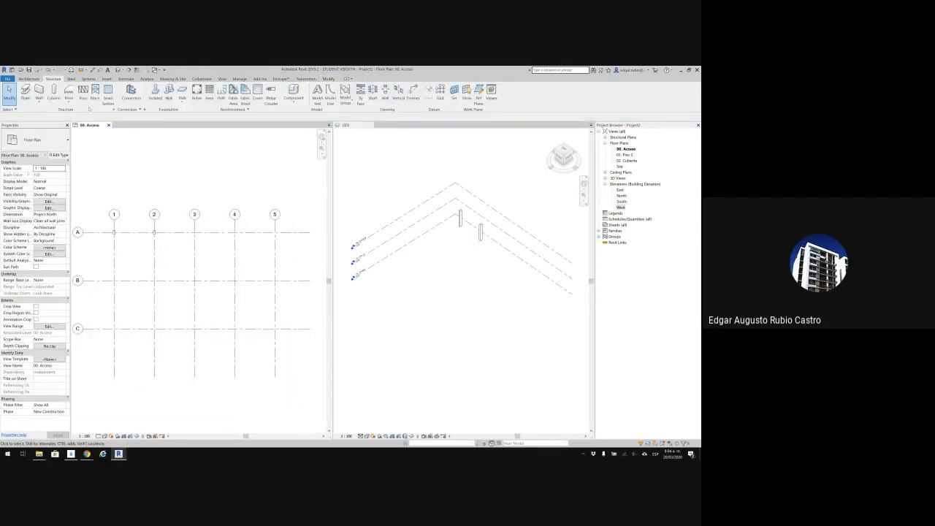
pyautogui.click(54, 93)
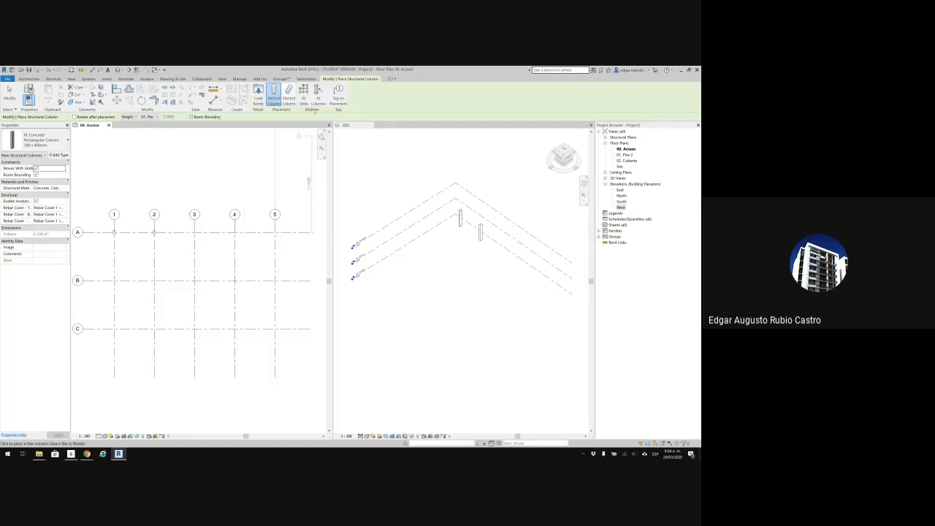
pyautogui.click(303, 97)
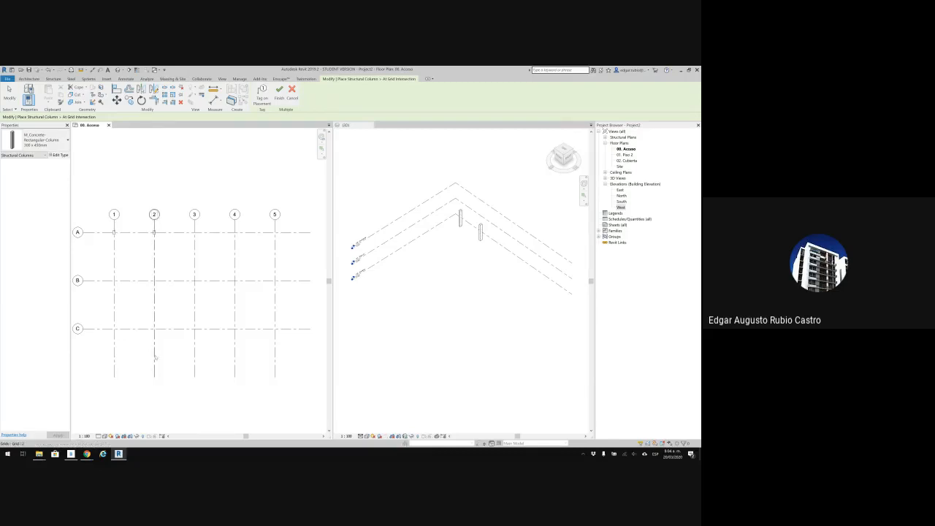
pyautogui.moveTo(292, 354); pyautogui.dragTo(93, 212)
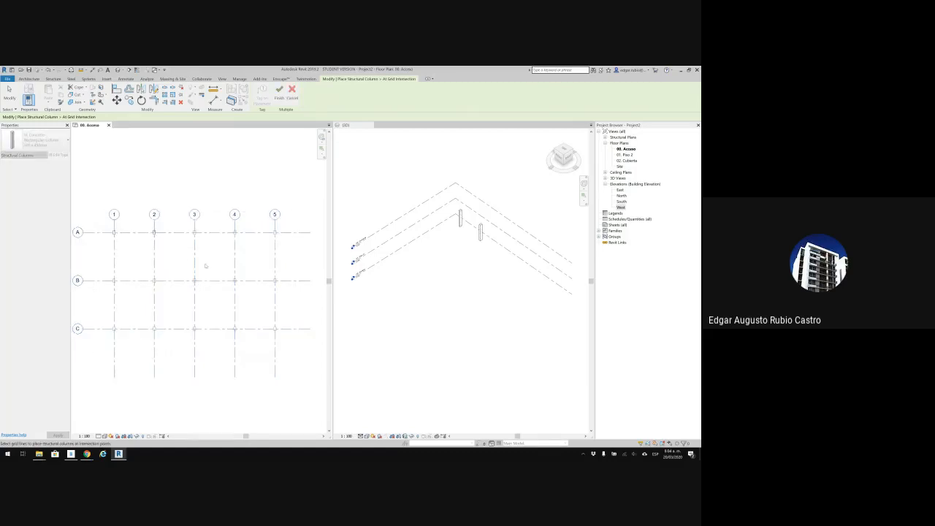
pyautogui.scroll(2, 205, 266)
pyautogui.scroll(-3, 195, 247)
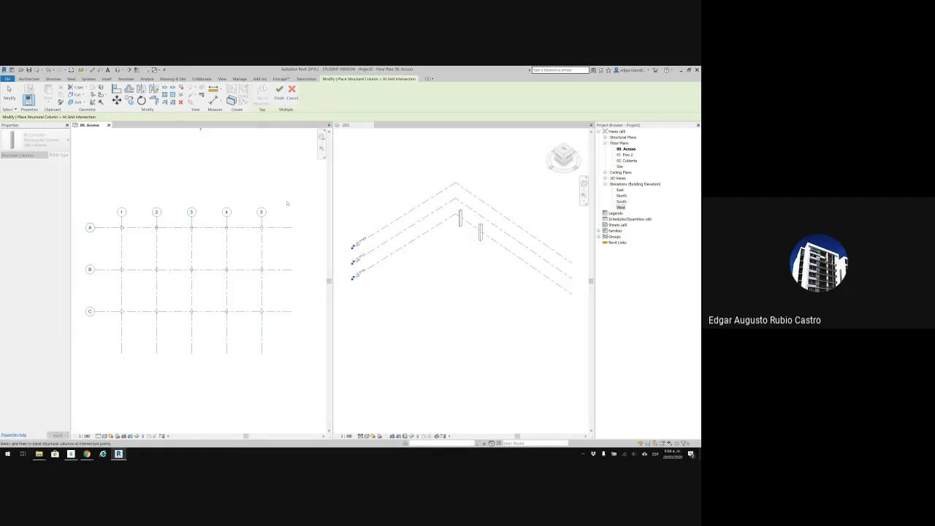
pyautogui.moveTo(293, 205); pyautogui.dragTo(117, 357)
pyautogui.moveTo(286, 183); pyautogui.dragTo(111, 334)
pyautogui.click(279, 93)
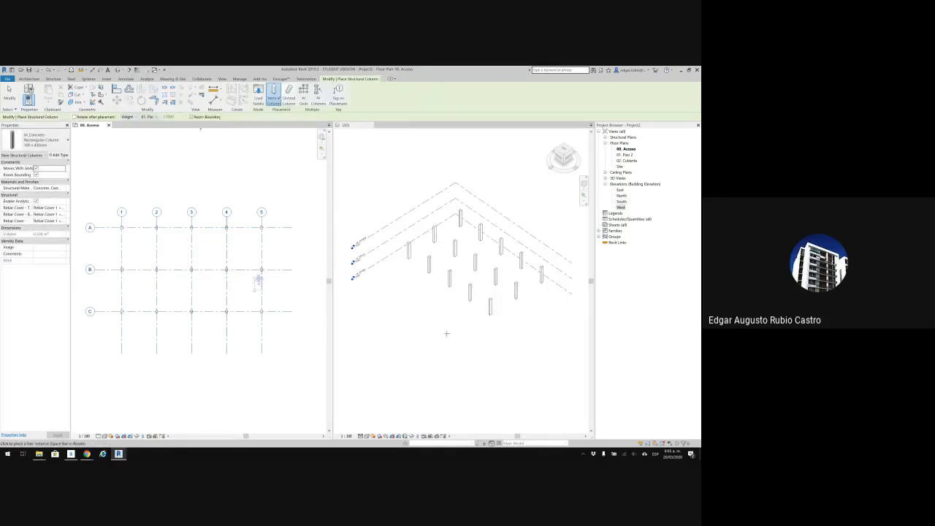
pyautogui.press('Escape')
pyautogui.moveTo(253, 252); pyautogui.dragTo(239, 271, button='middle')
pyautogui.press('Escape')
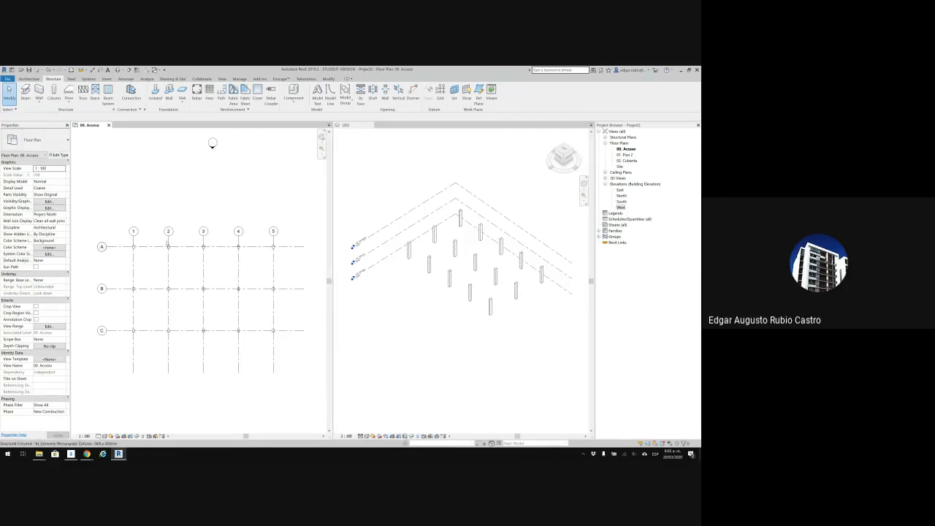
# Select all columns in the plan with an enclosing window, and select the columns together with the gridlines using a crossing window
pyautogui.moveTo(120, 241); pyautogui.dragTo(121, 236, button='middle')
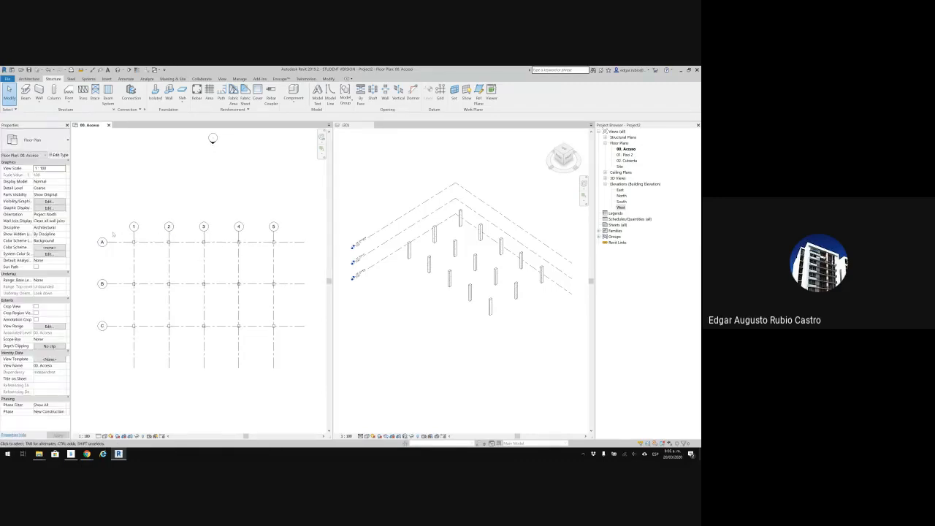
pyautogui.moveTo(121, 236); pyautogui.dragTo(115, 231, button='middle')
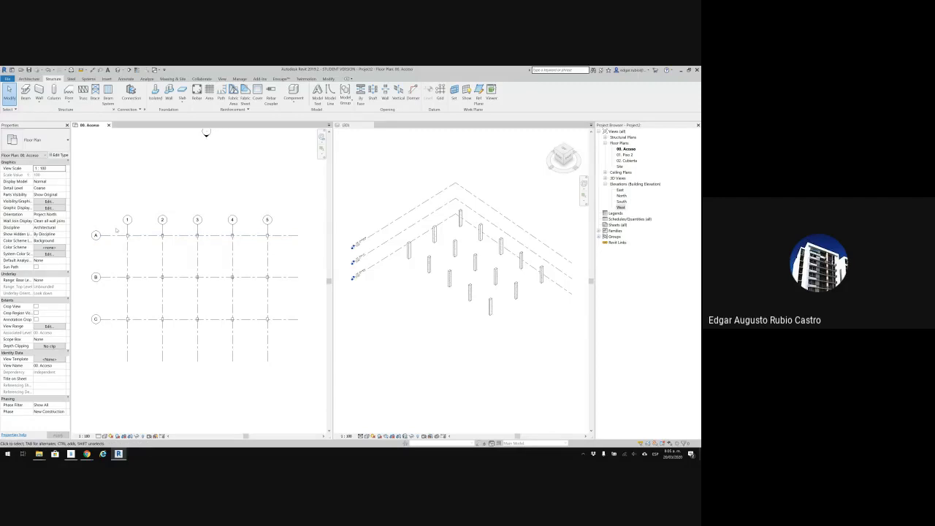
pyautogui.moveTo(115, 231); pyautogui.dragTo(286, 341)
pyautogui.click(286, 349)
pyautogui.moveTo(106, 226); pyautogui.dragTo(113, 217, button='middle')
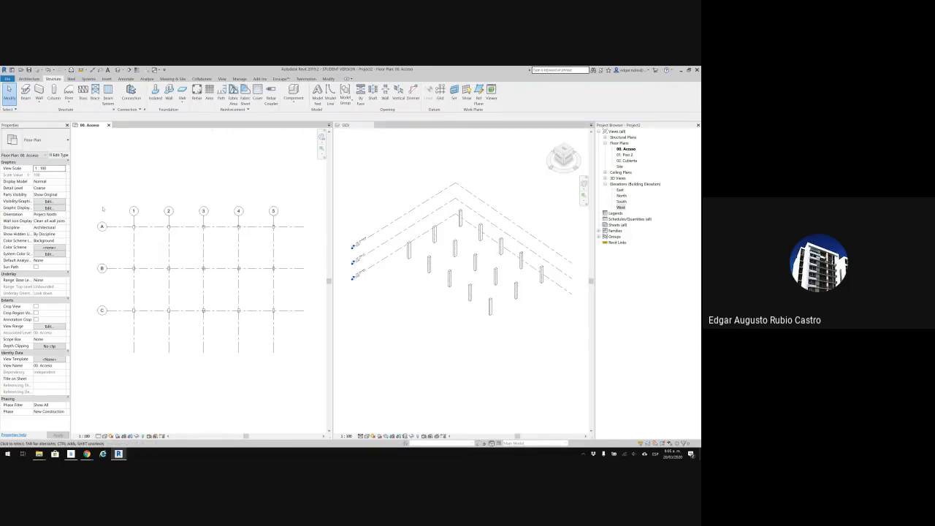
pyautogui.moveTo(111, 211); pyautogui.dragTo(288, 333)
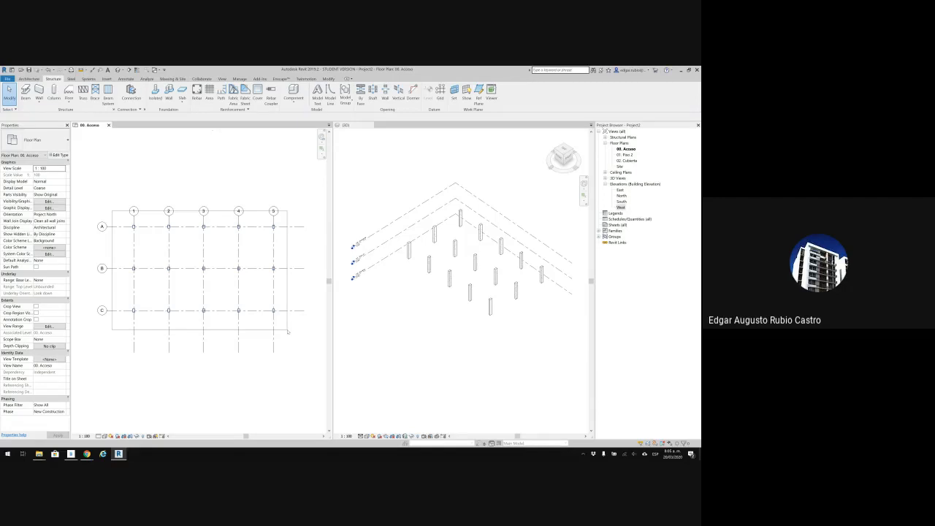
pyautogui.moveTo(289, 332)
pyautogui.mouseDown()
pyautogui.moveTo(241, 311)
pyautogui.moveTo(181, 247)
pyautogui.moveTo(118, 221)
pyautogui.moveTo(295, 318)
pyautogui.moveTo(294, 338)
pyautogui.mouseUp()
pyautogui.press('Escape')
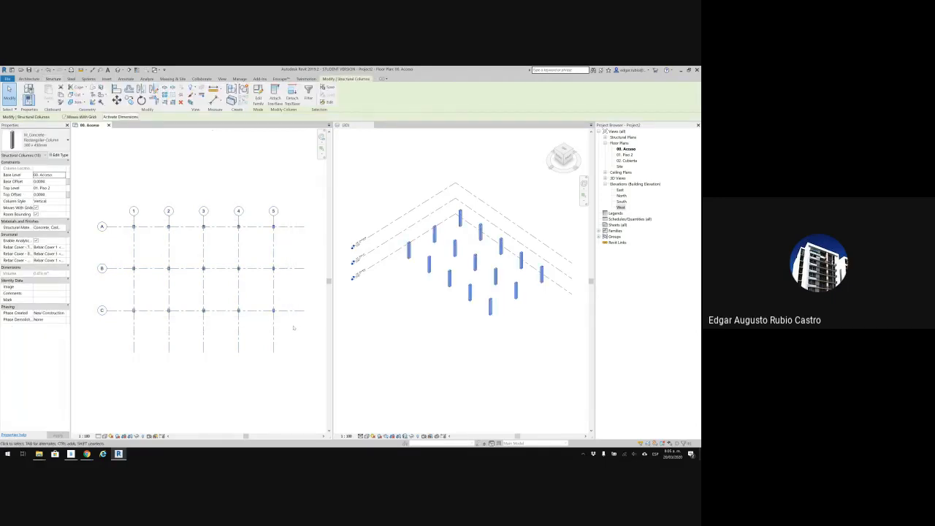
pyautogui.moveTo(293, 328); pyautogui.dragTo(125, 221)
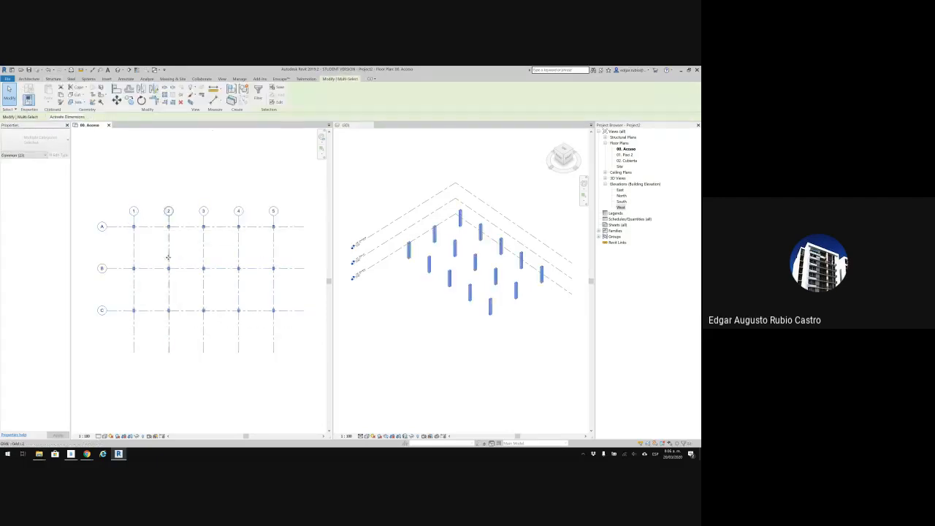
# Select the columns together with the gridlines in the plan and filter the selection down to Structural Columns only
pyautogui.click(116, 192)
pyautogui.moveTo(116, 219); pyautogui.dragTo(287, 333)
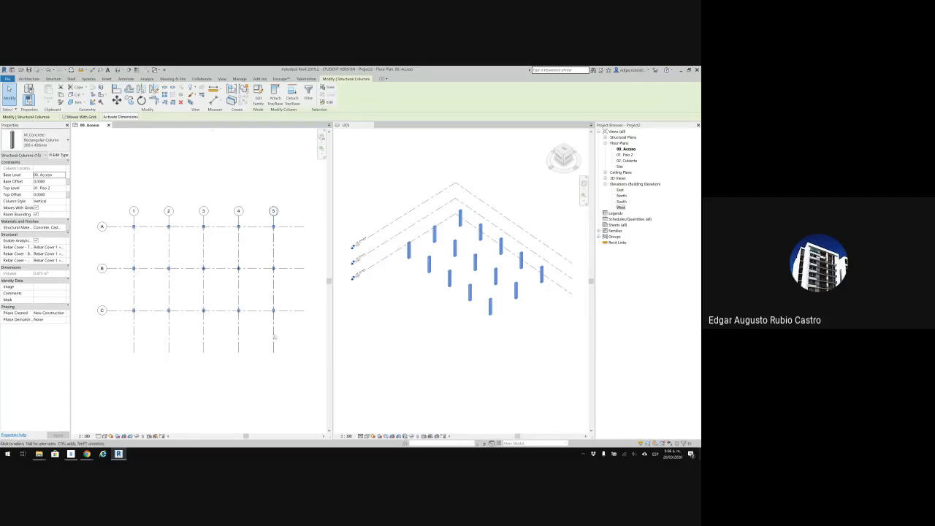
pyautogui.hotkey('ctrl', 'c')
pyautogui.moveTo(302, 345); pyautogui.dragTo(94, 191)
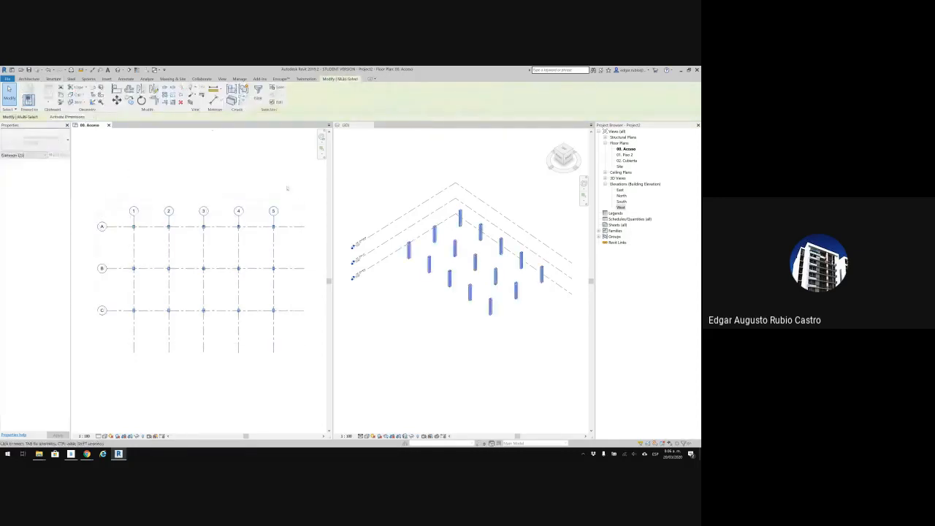
pyautogui.moveTo(307, 194); pyautogui.dragTo(73, 325)
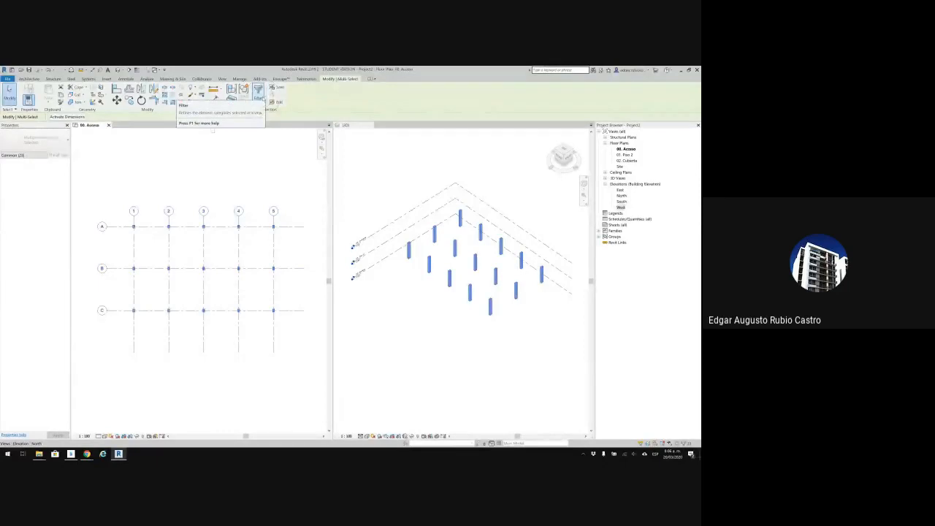
pyautogui.click(258, 93)
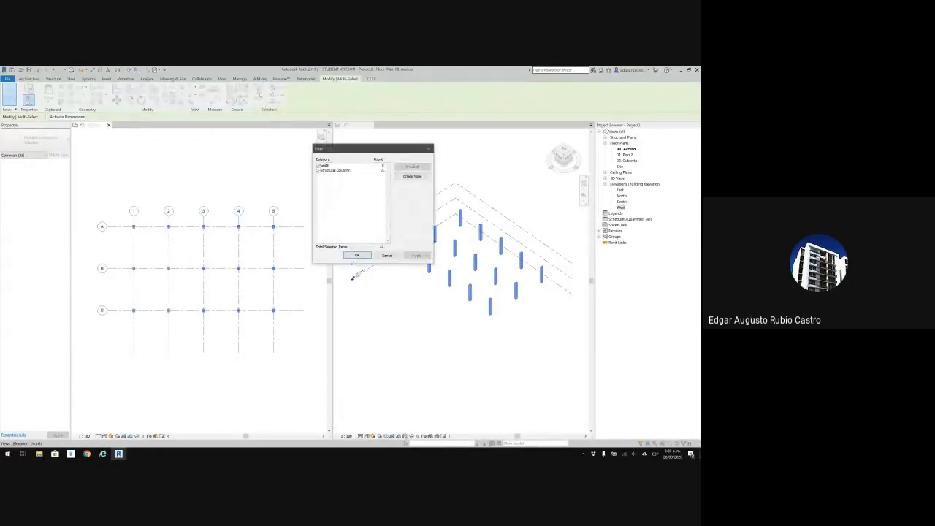
pyautogui.click(411, 177)
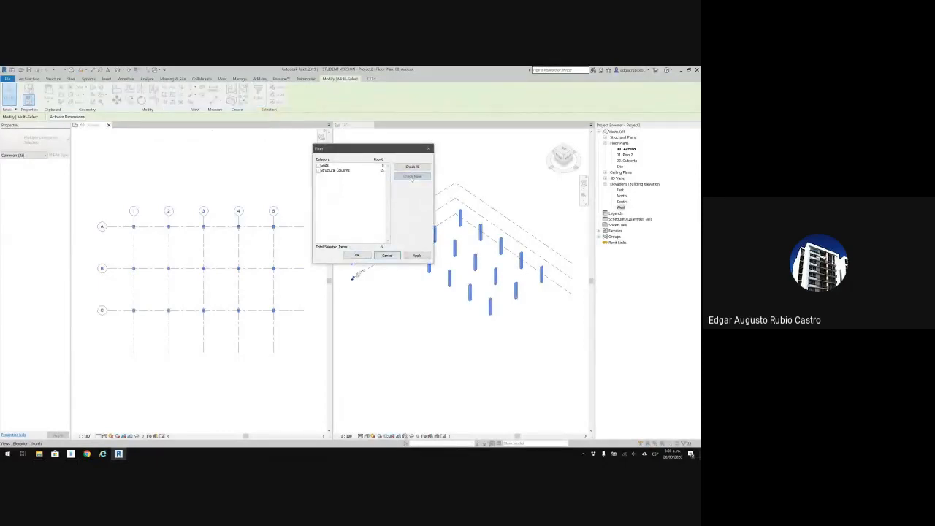
pyautogui.click(318, 170)
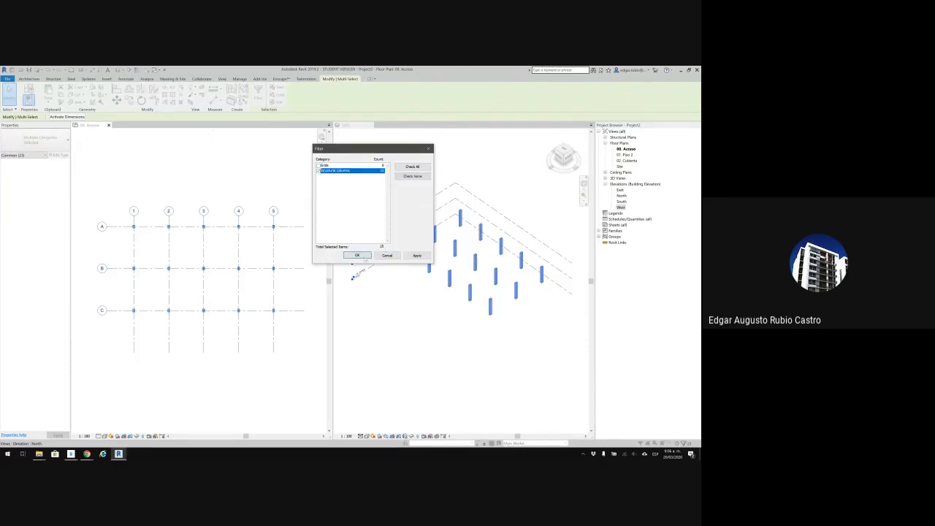
pyautogui.click(357, 255)
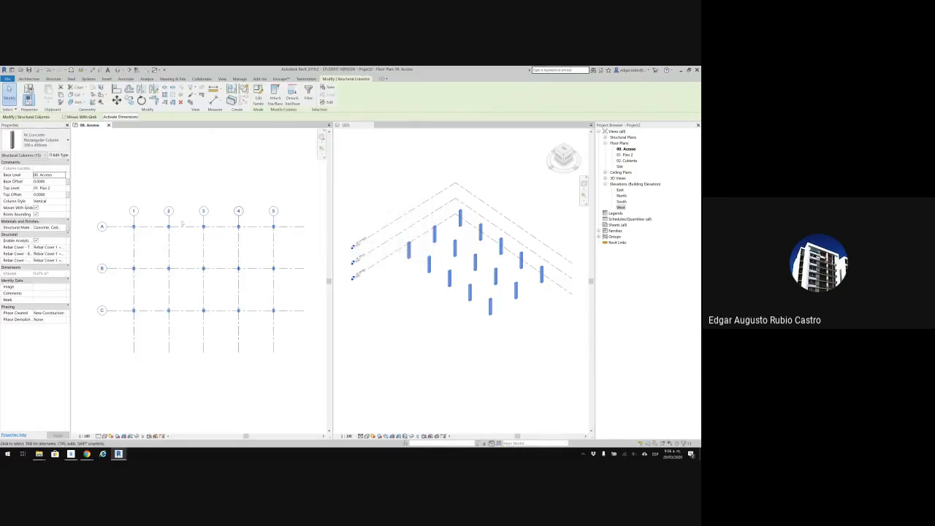
pyautogui.moveTo(193, 285); pyautogui.dragTo(194, 290, button='middle')
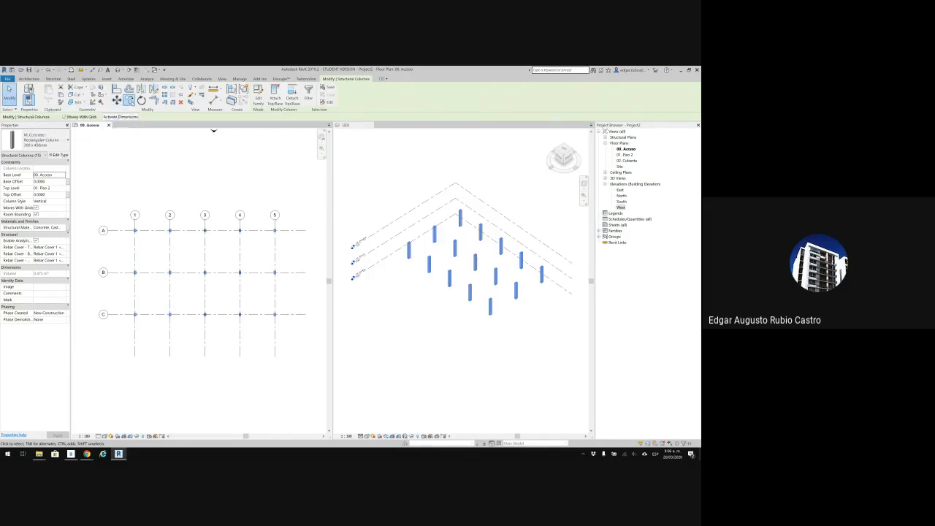
pyautogui.click(128, 100)
pyautogui.click(151, 211)
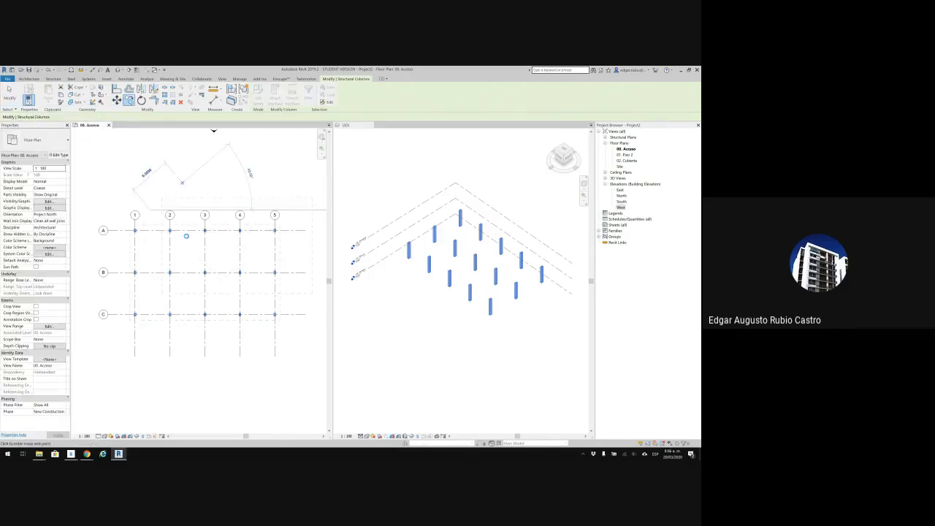
pyautogui.press('Escape')
pyautogui.press('Escape')
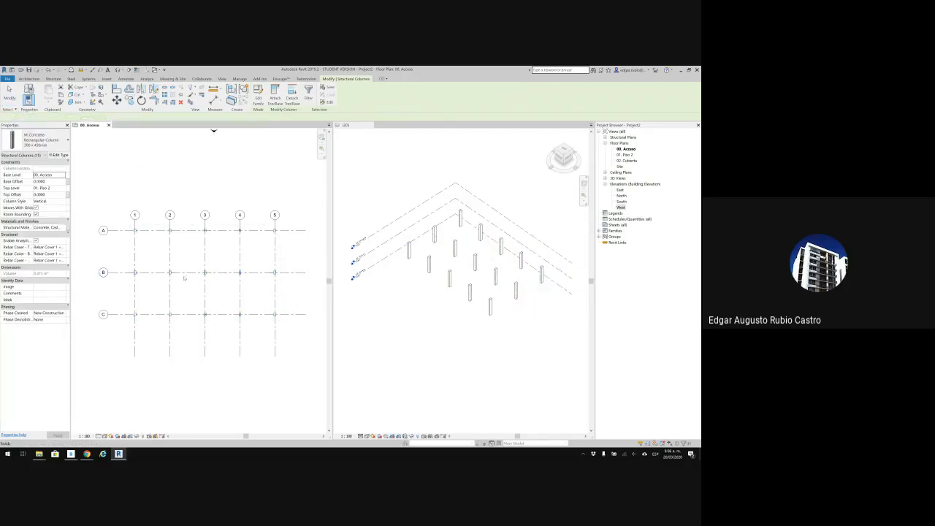
# Select all columns in the 00. Acceso plan with an enclosing window and copy them to the clipboard
pyautogui.moveTo(119, 221); pyautogui.dragTo(306, 343)
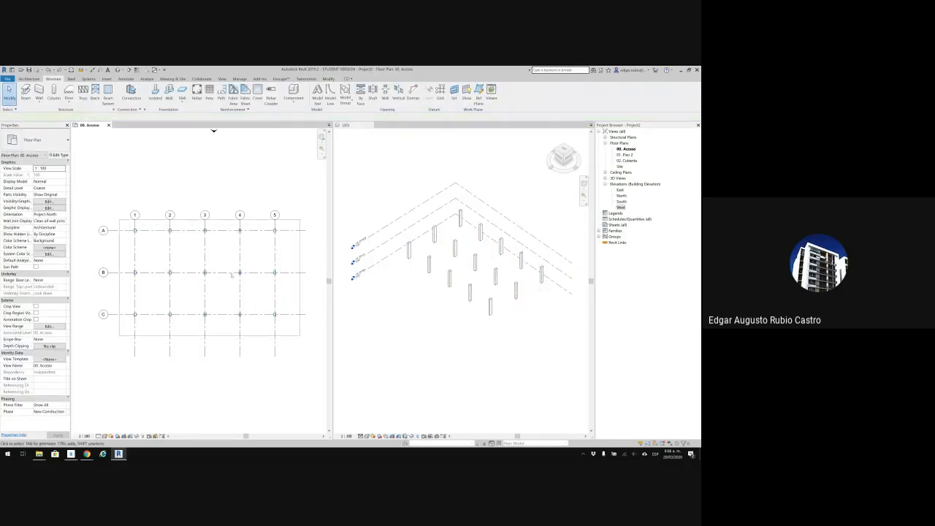
pyautogui.hotkey('ctrl', 'c')
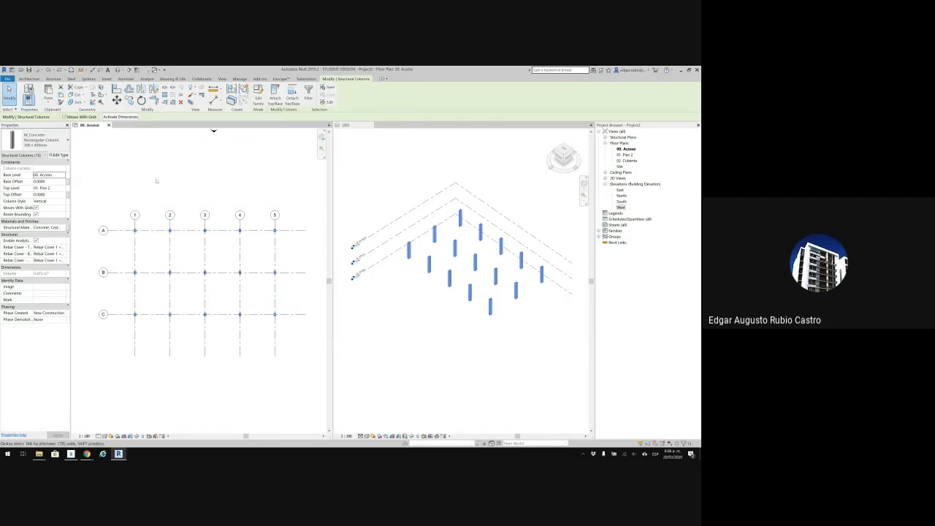
# Try to paste the copied columns freely in the plan near grid intersection C-1, and undo the paste
pyautogui.hotkey('ctrl', 'v')
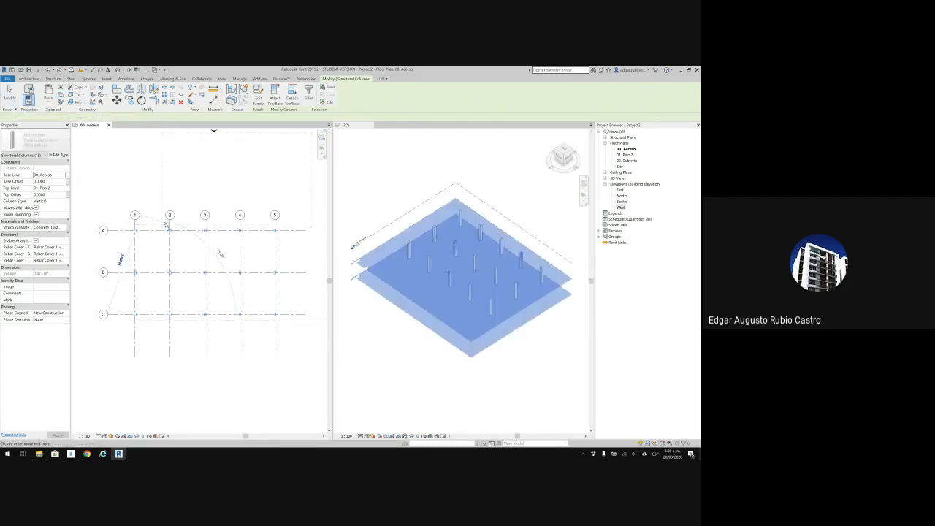
pyautogui.click(134, 315)
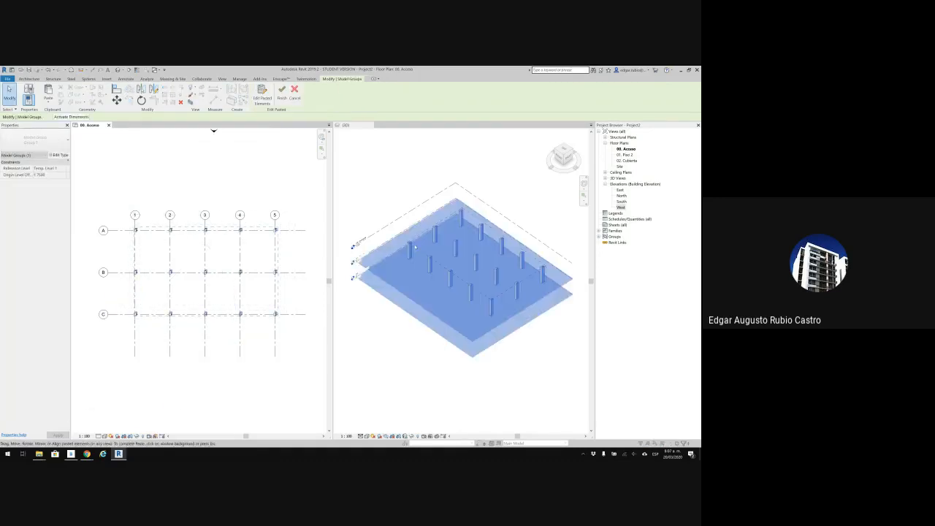
pyautogui.scroll(7, 409, 244)
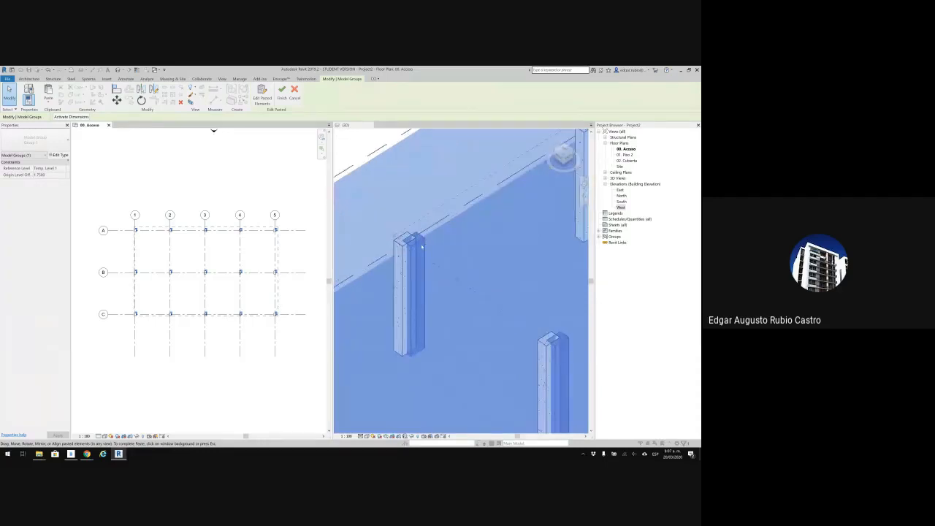
pyautogui.scroll(-2, 421, 247)
pyautogui.hotkey('ctrl', 'z')
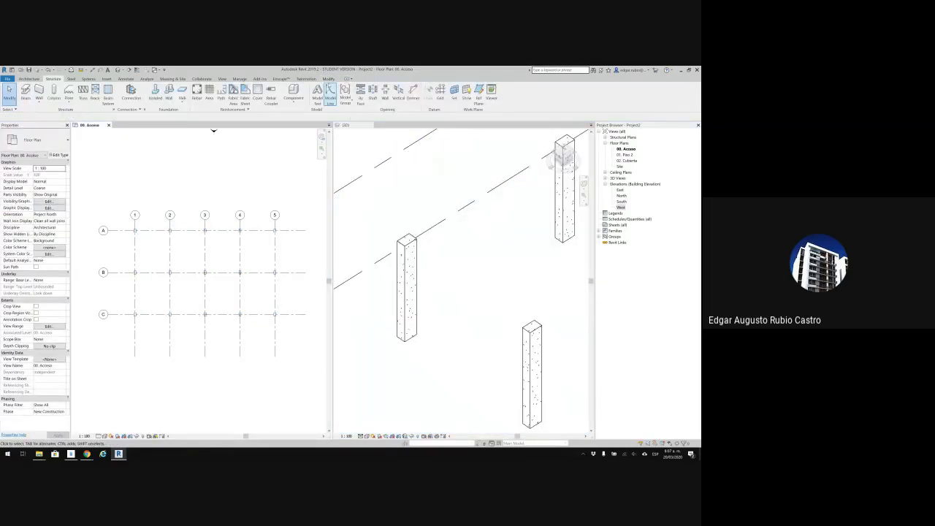
# Paste the copied columns aligned to selected level 01. Piso 2
pyautogui.click(328, 78)
pyautogui.click(48, 102)
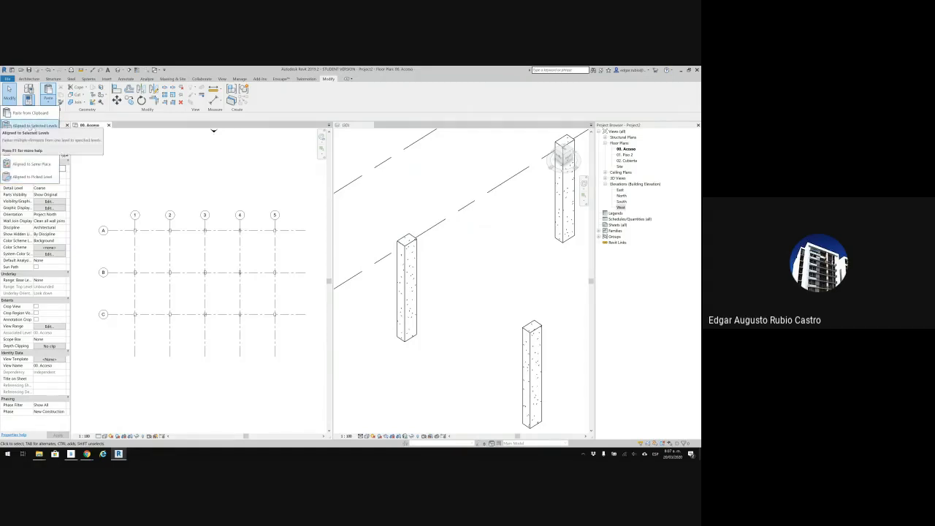
pyautogui.click(33, 125)
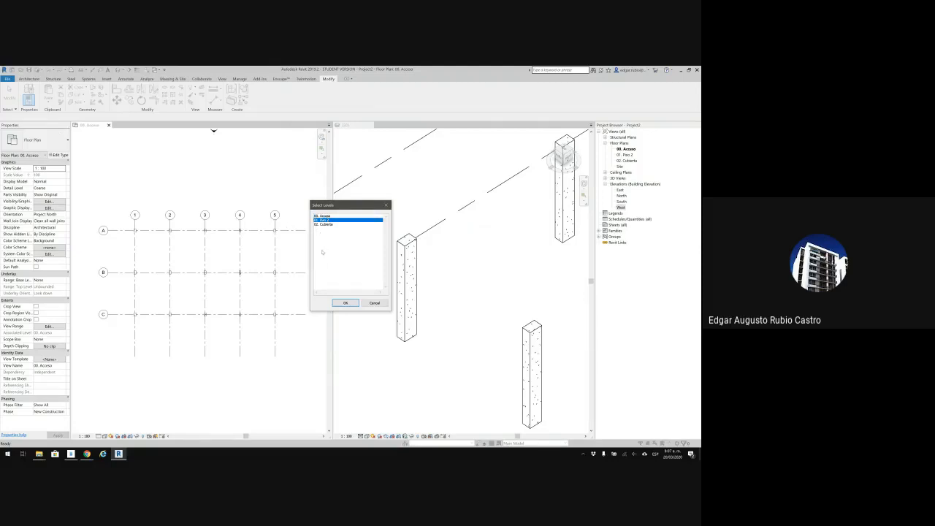
pyautogui.click(346, 302)
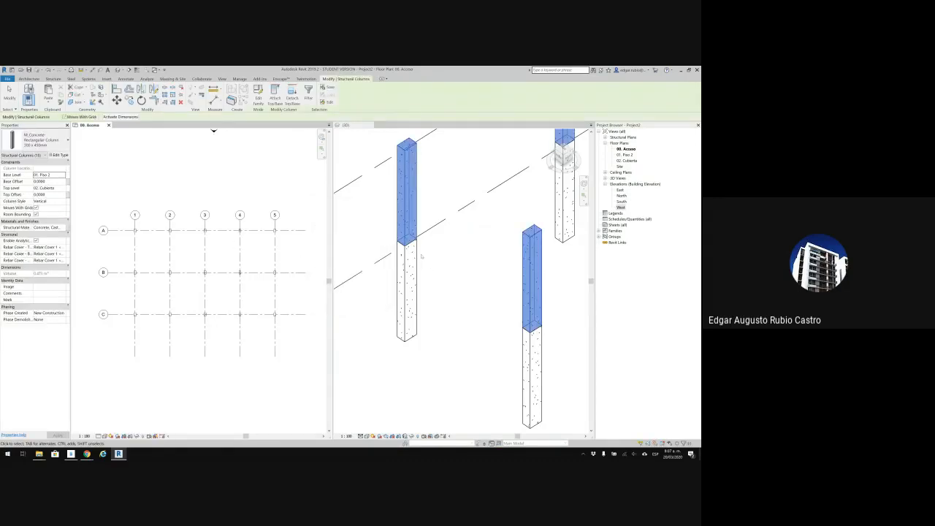
# Inspect where the upper columns meet the lower ones in the 3D view, and delete the pasted upper columns
pyautogui.scroll(3, 417, 238)
pyautogui.scroll(2, 417, 238)
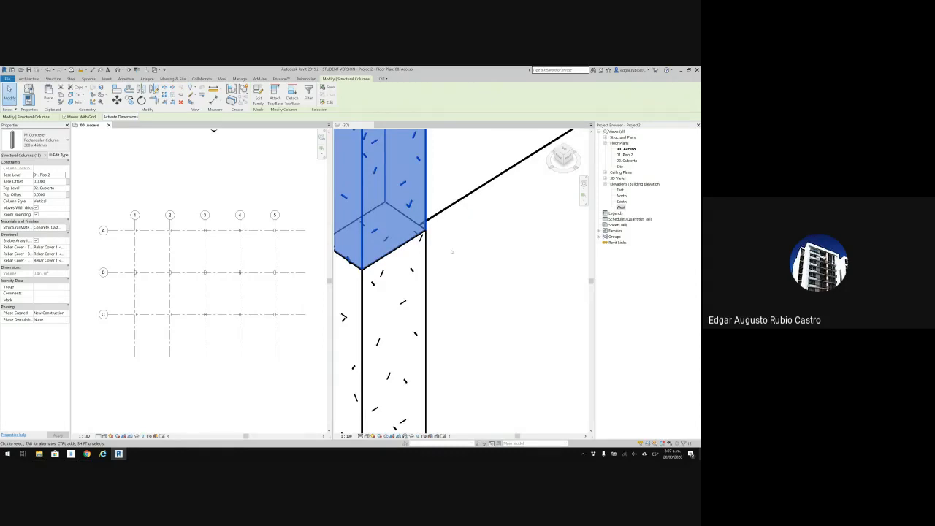
pyautogui.scroll(1, 452, 251)
pyautogui.scroll(2, 438, 226)
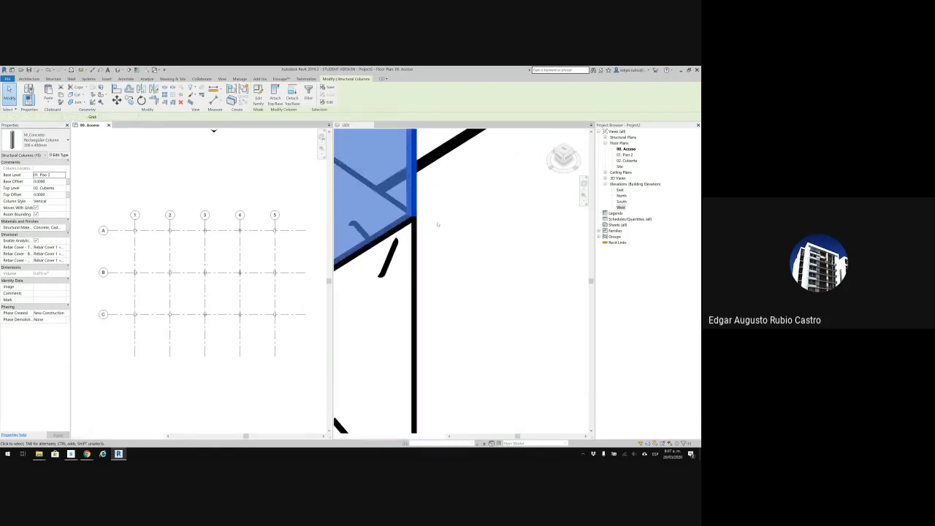
pyautogui.scroll(-5, 442, 232)
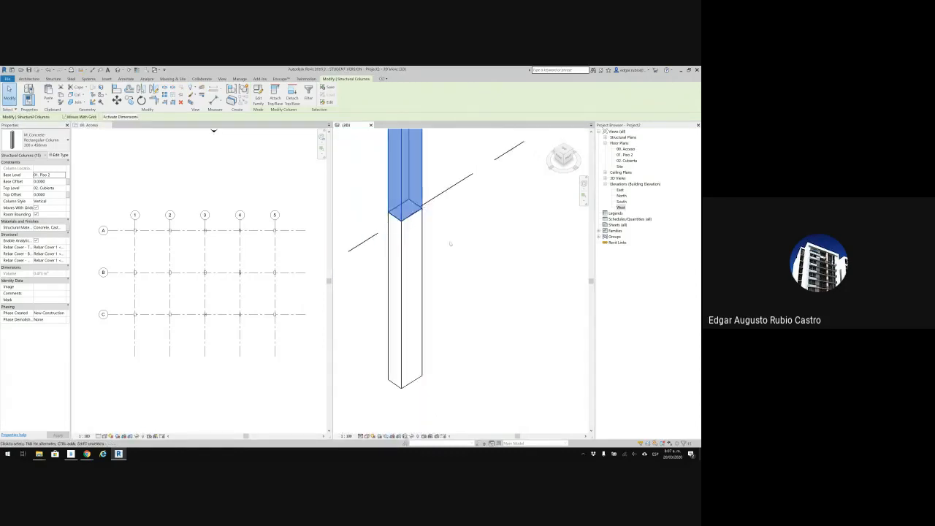
pyautogui.scroll(-6, 451, 244)
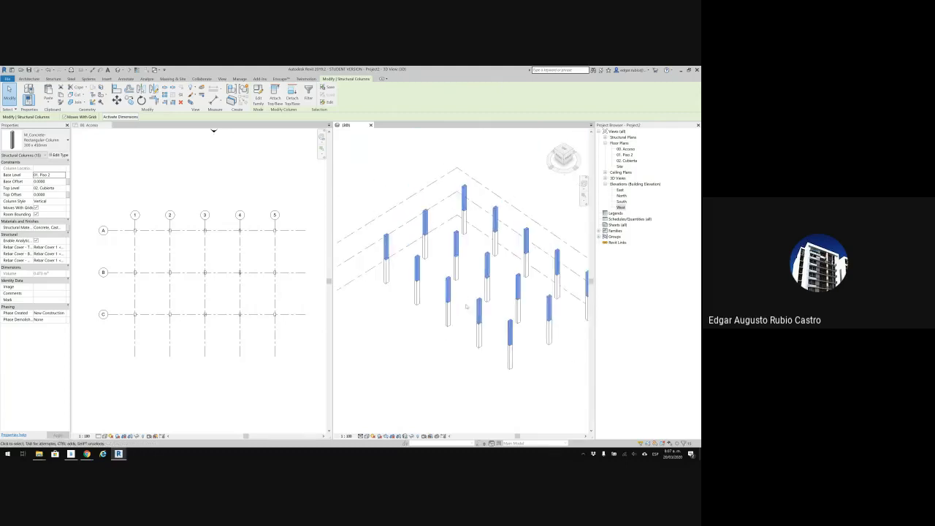
pyautogui.keyDown('shift'); pyautogui.moveTo(466, 307); pyautogui.dragTo(419, 263, button='middle'); pyautogui.keyUp('shift')
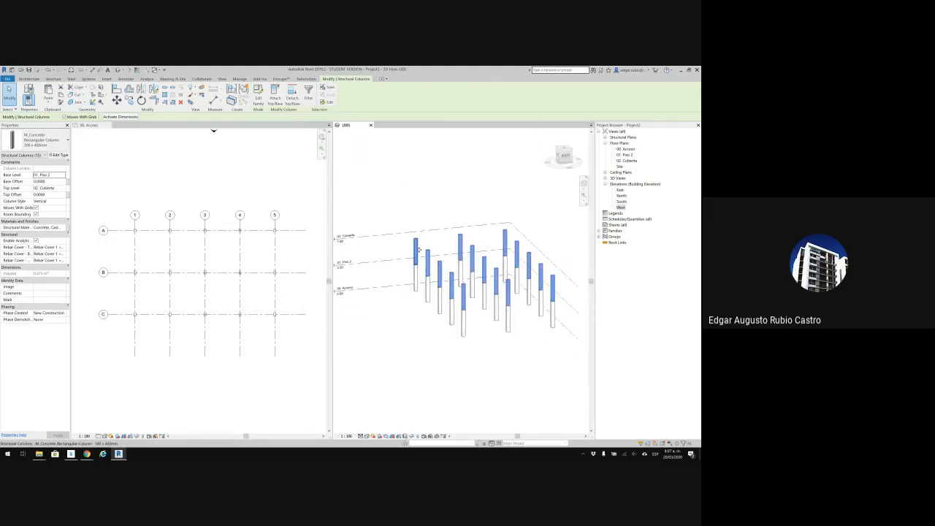
pyautogui.press('Delete')
# Set the elevation of level 02. Cubierta to 6.50 in the 3D view
pyautogui.click(340, 236)
pyautogui.scroll(3, 340, 235)
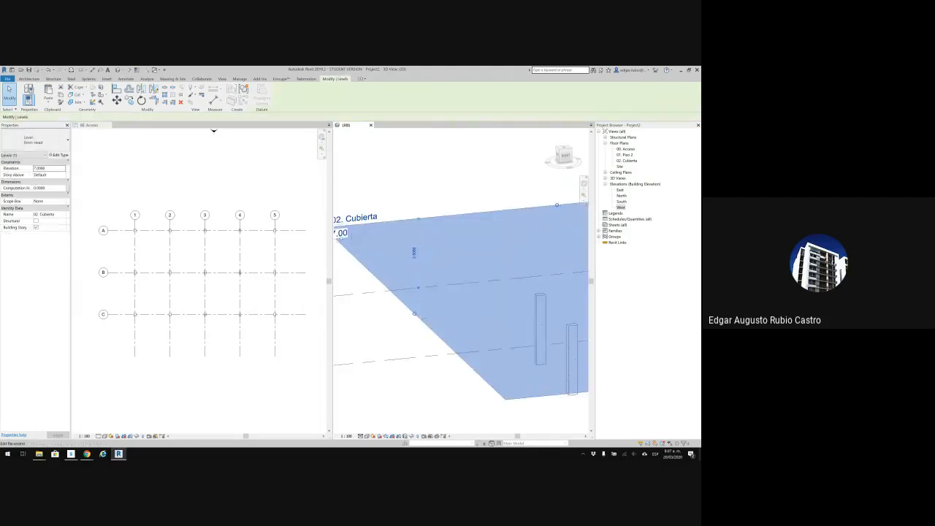
pyautogui.press('Return')
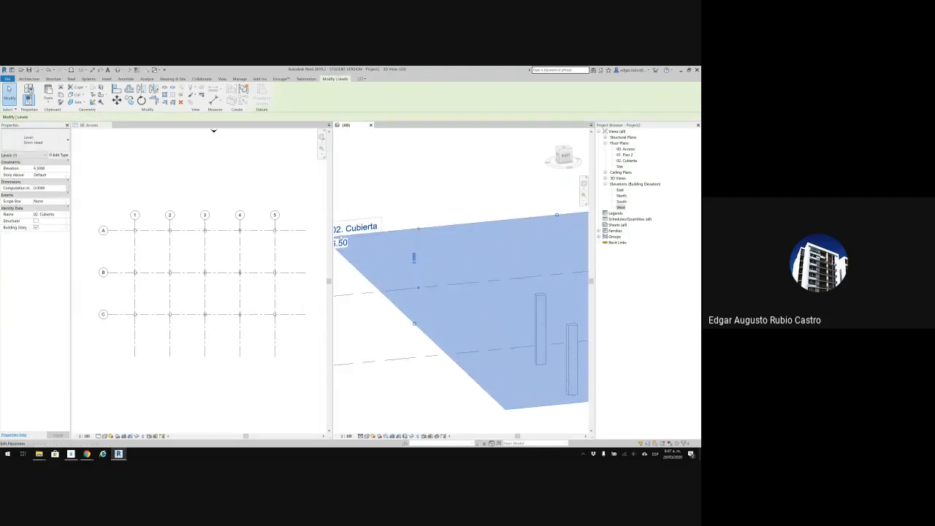
pyautogui.scroll(-2, 388, 214)
pyautogui.click(383, 275)
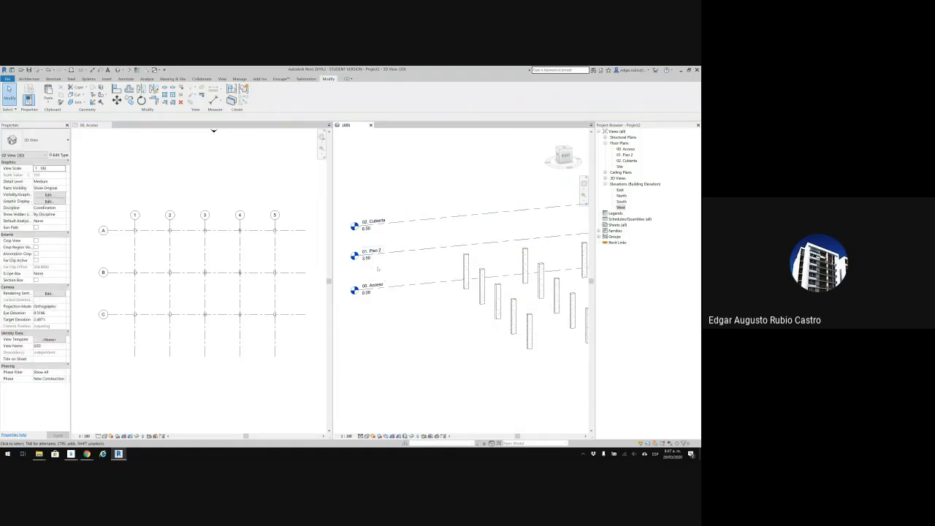
# Paste the columns from the clipboard again, aligned to selected level 01. Piso 2
pyautogui.scroll(3, 378, 268)
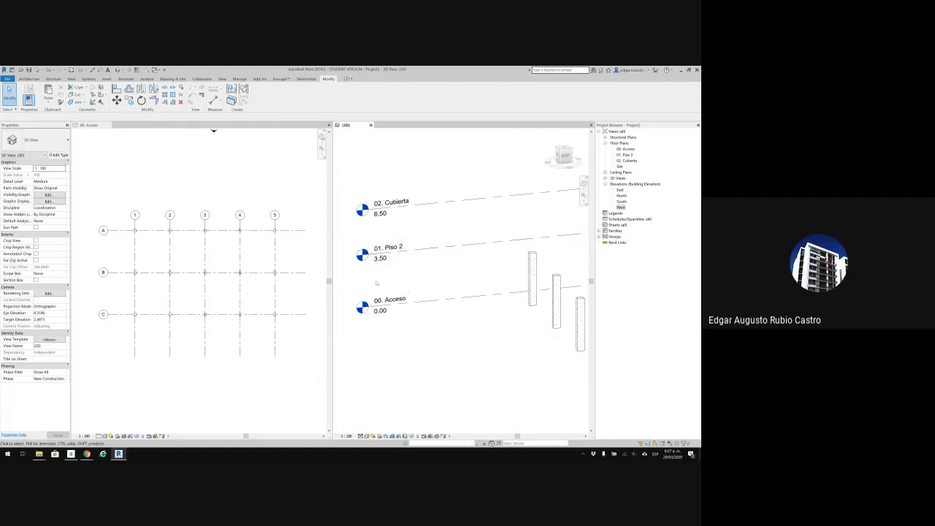
pyautogui.click(203, 227)
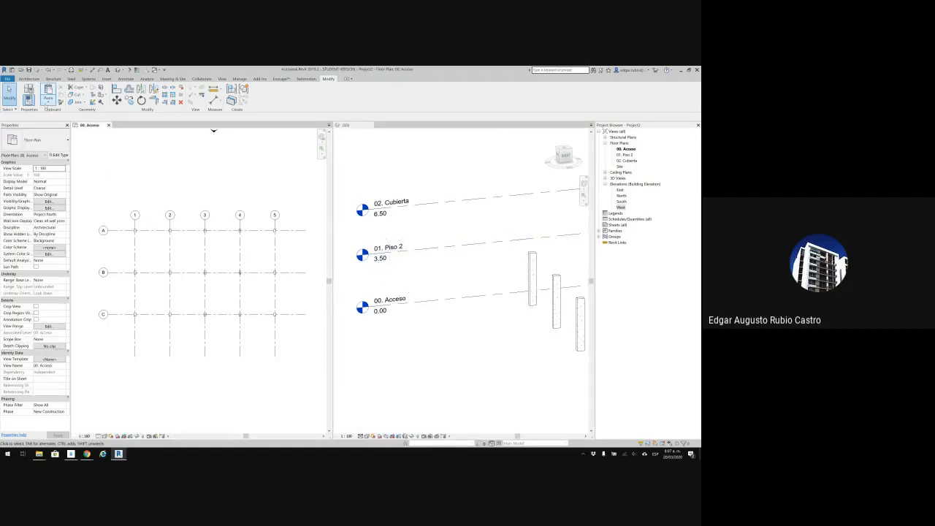
pyautogui.click(48, 102)
pyautogui.click(30, 125)
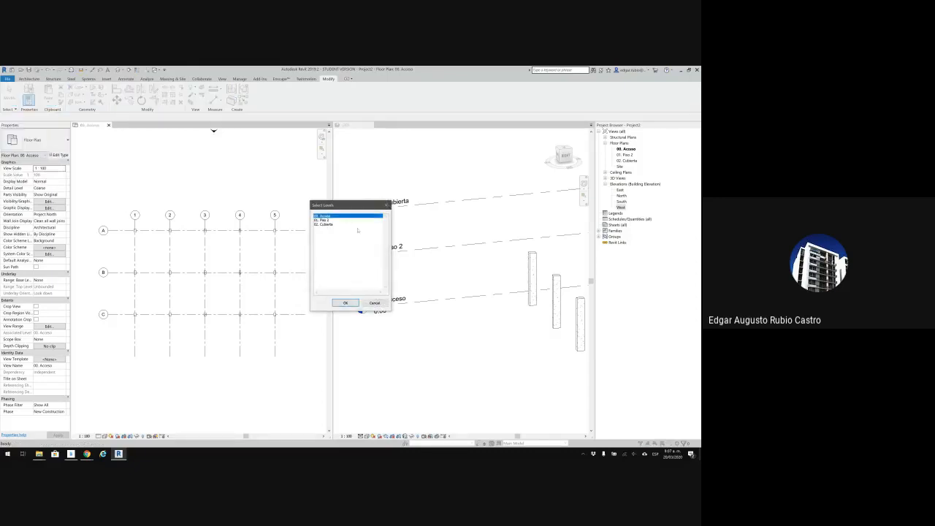
pyautogui.click(329, 221)
pyautogui.click(344, 303)
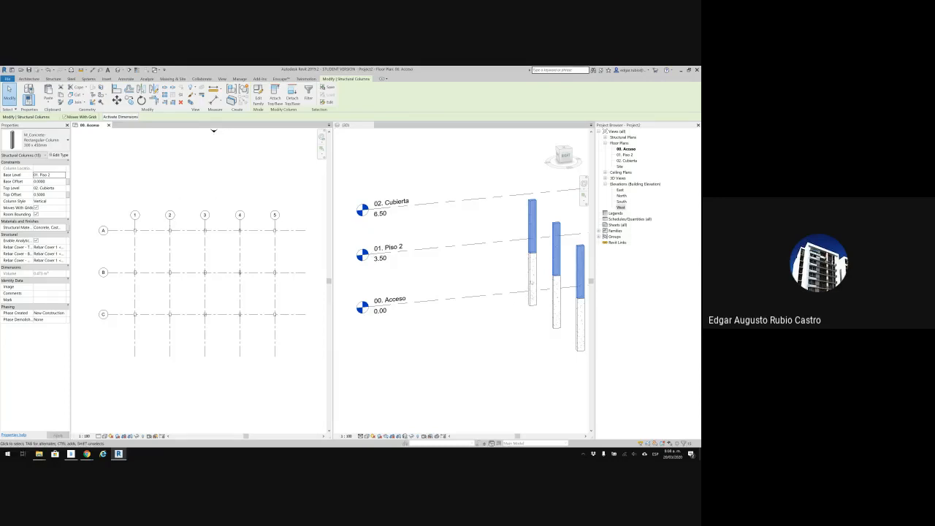
# Compare the base level, top level and offset constraints of the lower and upper columns at grid intersection C-1
pyautogui.click(531, 281)
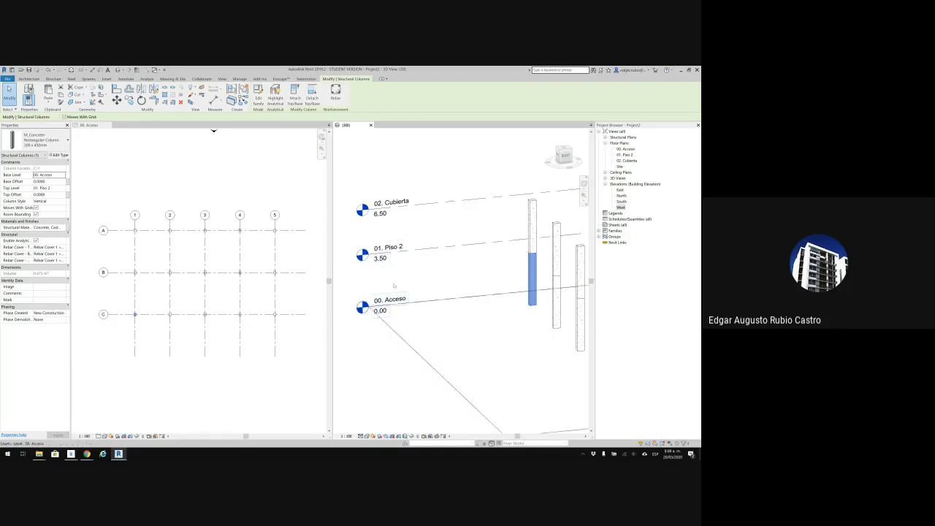
pyautogui.click(533, 222)
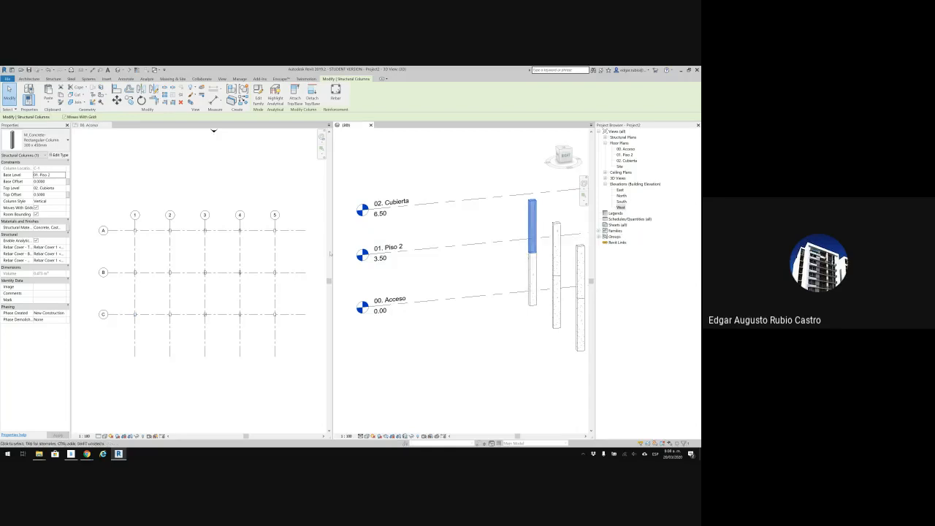
pyautogui.click(533, 281)
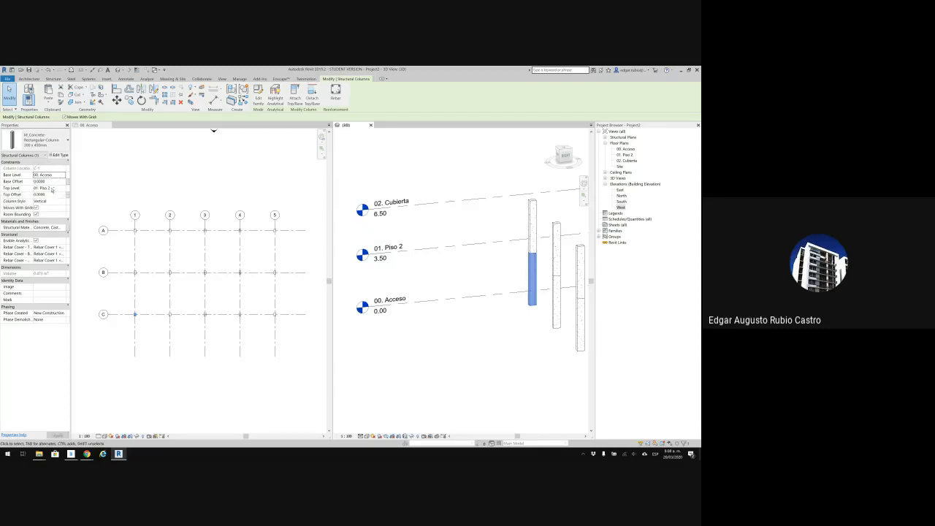
pyautogui.click(51, 188)
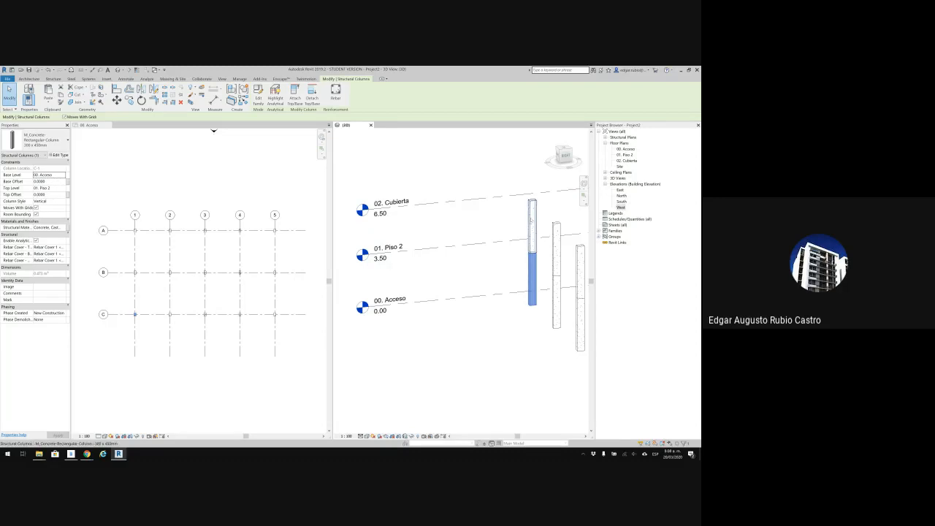
# Examine the level and offset constraints of the upper column at C-1 and how its top meets level 02. Cubierta
pyautogui.click(526, 220)
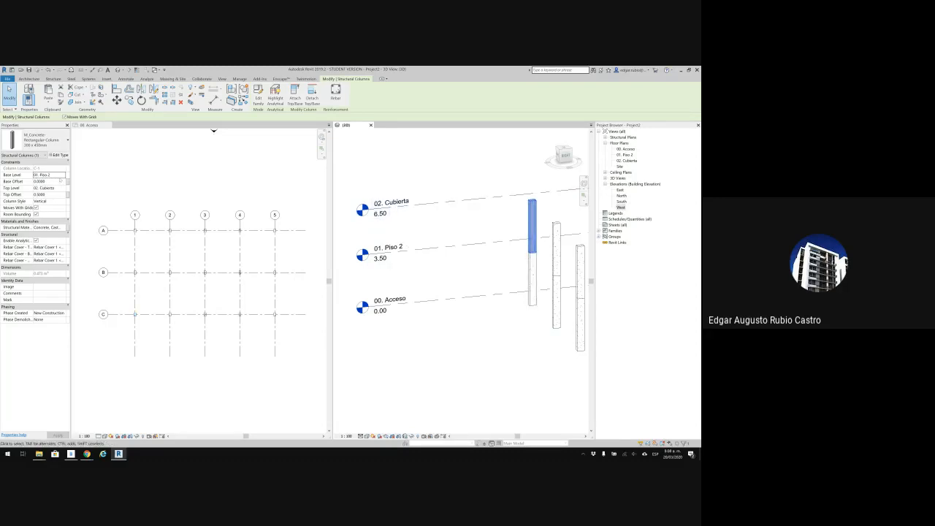
pyautogui.press('ctrl')
pyautogui.press('ctrl')
pyautogui.press('ctrl')
pyautogui.press('ctrl')
pyautogui.press('ctrl')
pyautogui.press('ctrl')
pyautogui.scroll(-5, 388, 266)
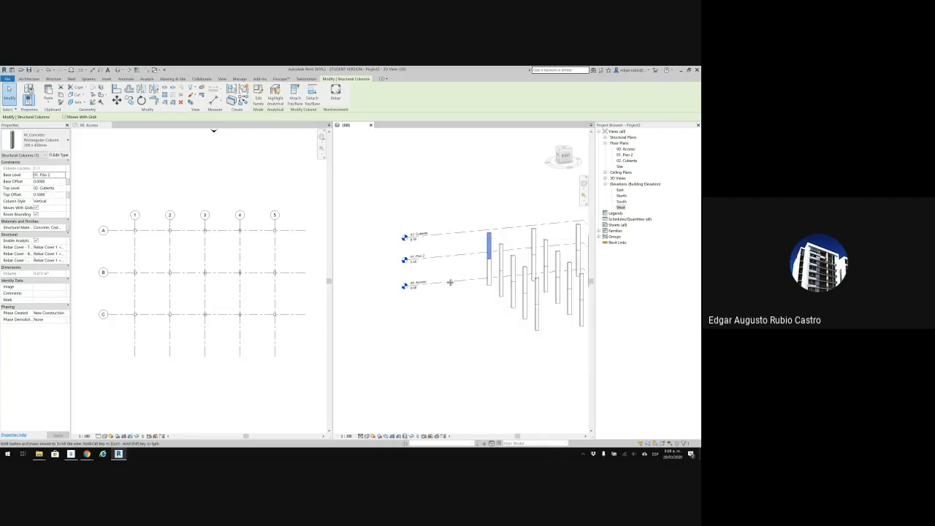
pyautogui.keyDown('shift'); pyautogui.moveTo(461, 296); pyautogui.dragTo(428, 268, button='middle'); pyautogui.keyUp('shift')
pyautogui.scroll(1, 428, 267)
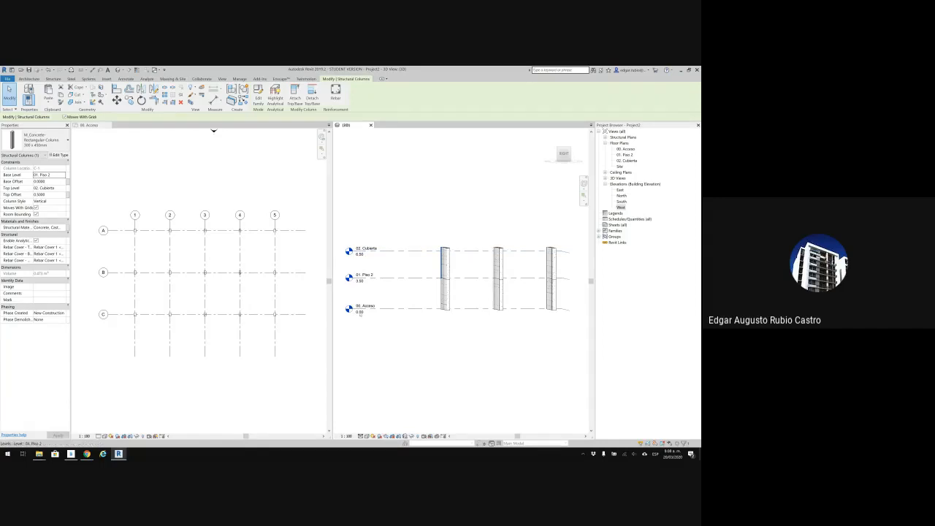
pyautogui.scroll(3, 436, 270)
pyautogui.scroll(-2, 435, 271)
pyautogui.moveTo(436, 270); pyautogui.dragTo(485, 275, button='middle')
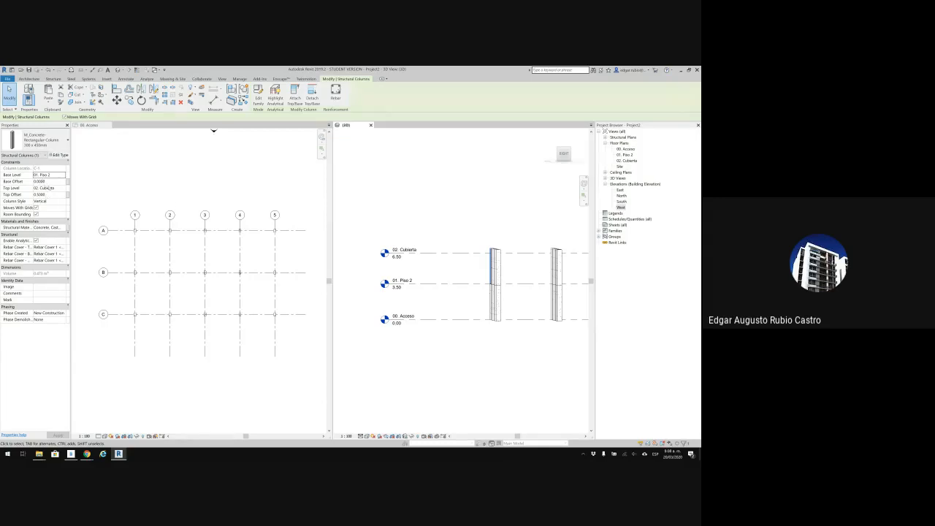
pyautogui.scroll(-2, 409, 263)
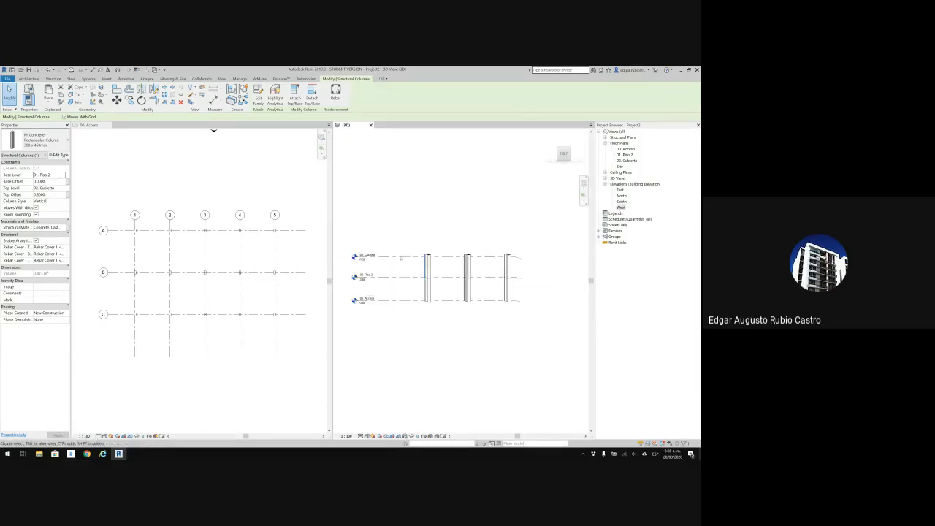
pyautogui.scroll(2, 420, 257)
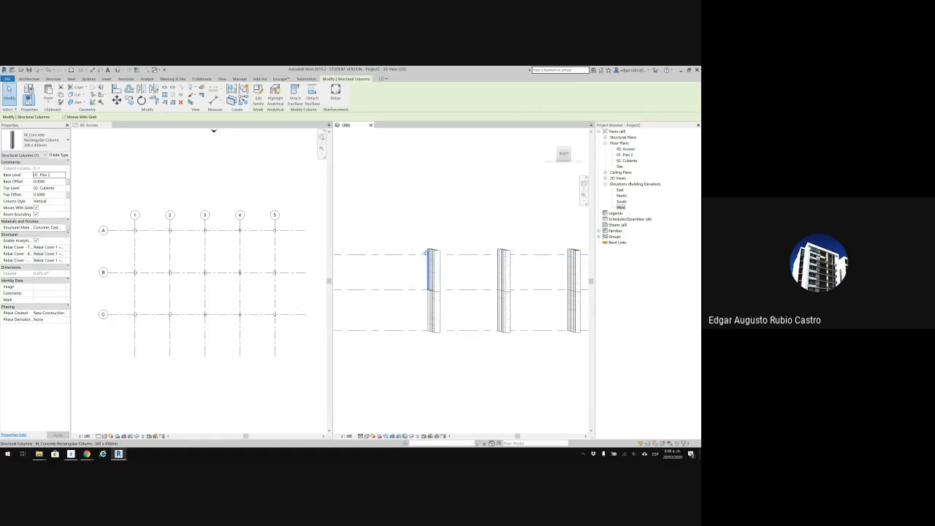
# Select all the upper-storey columns together in the 3D view
pyautogui.scroll(-2, 431, 252)
pyautogui.keyDown('shift'); pyautogui.moveTo(431, 252); pyautogui.dragTo(486, 272, button='middle'); pyautogui.keyUp('shift')
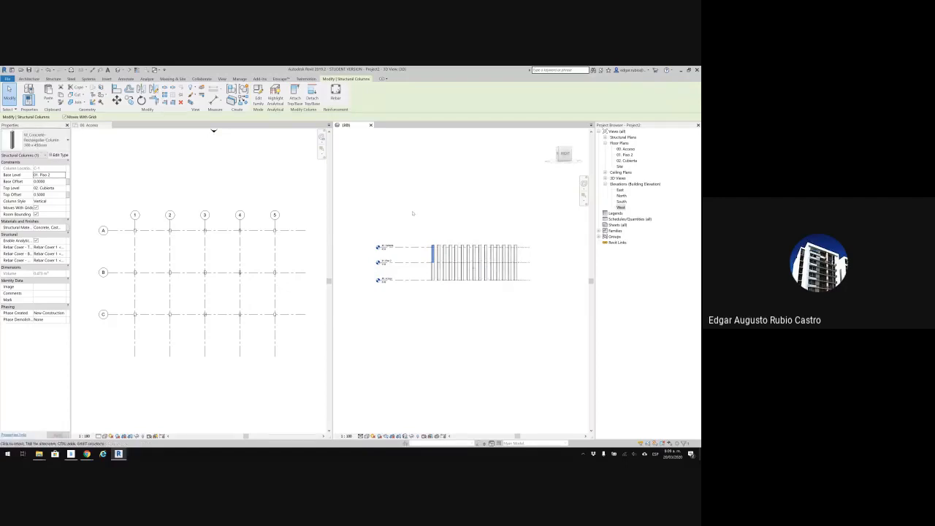
pyautogui.moveTo(412, 212); pyautogui.dragTo(541, 273)
pyautogui.keyDown('shift'); pyautogui.moveTo(475, 285); pyautogui.dragTo(512, 338, button='middle'); pyautogui.keyUp('shift')
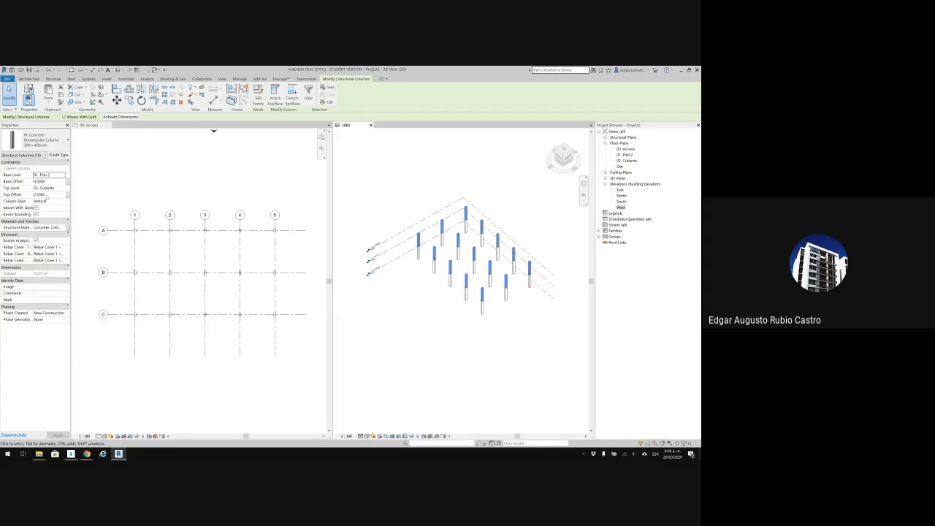
# Set the top offset of the selected upper columns to -1
pyautogui.click(32, 194)
pyautogui.write('1')
pyautogui.click(58, 194)
pyautogui.write('-1')
pyautogui.press('Return')
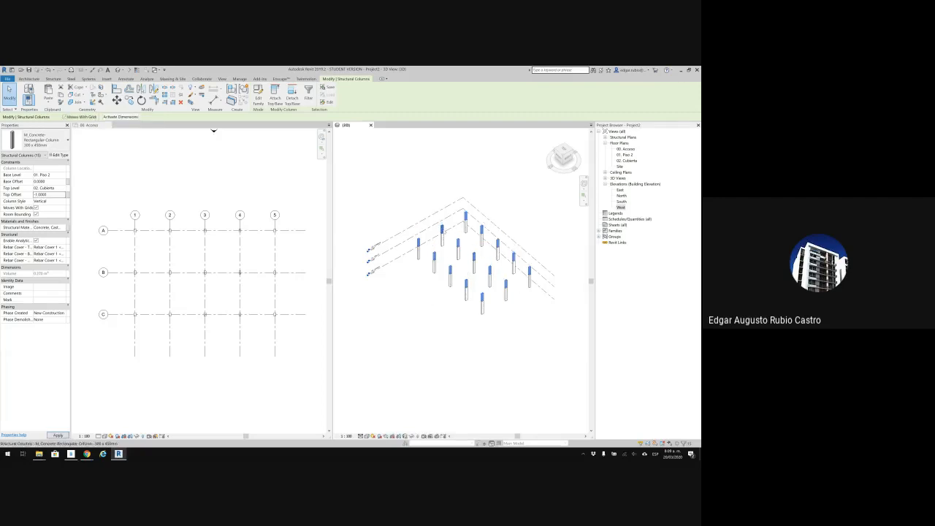
# Set the top offset of the selected upper columns to 0 and clear the selection
pyautogui.scroll(3, 442, 229)
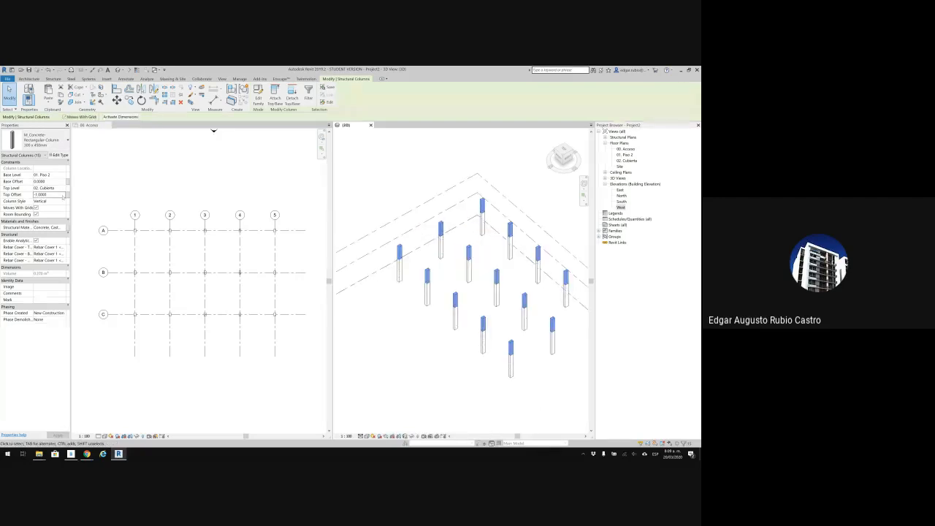
pyautogui.click(62, 196)
pyautogui.write('0')
pyautogui.press('Return')
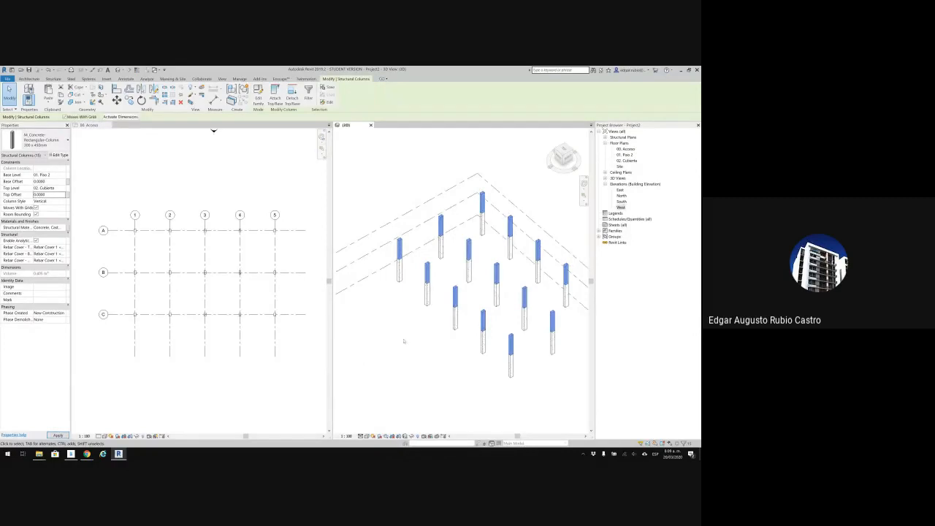
pyautogui.click(403, 341)
pyautogui.scroll(-3, 427, 327)
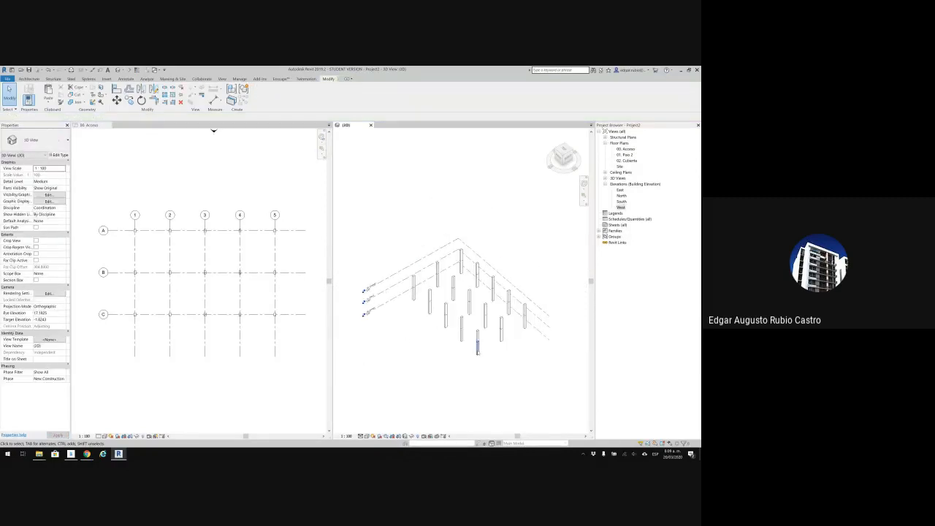
pyautogui.keyDown('shift'); pyautogui.moveTo(478, 349); pyautogui.dragTo(434, 336, button='middle'); pyautogui.keyUp('shift')
pyautogui.scroll(-3, 433, 281)
# Start the Wall tool in the 00. Acceso floor plan and review the available basic, curtain and stacked wall types
pyautogui.click(259, 206)
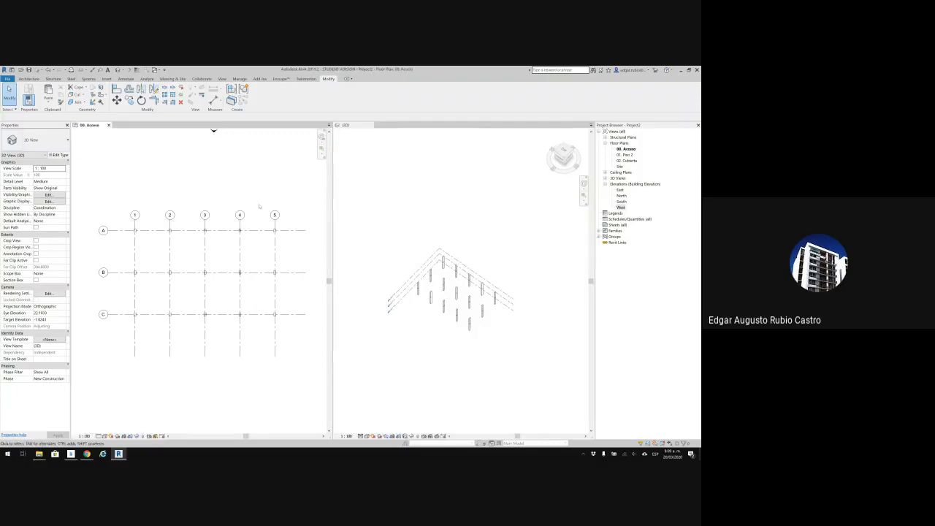
pyautogui.moveTo(197, 213); pyautogui.dragTo(192, 202, button='middle')
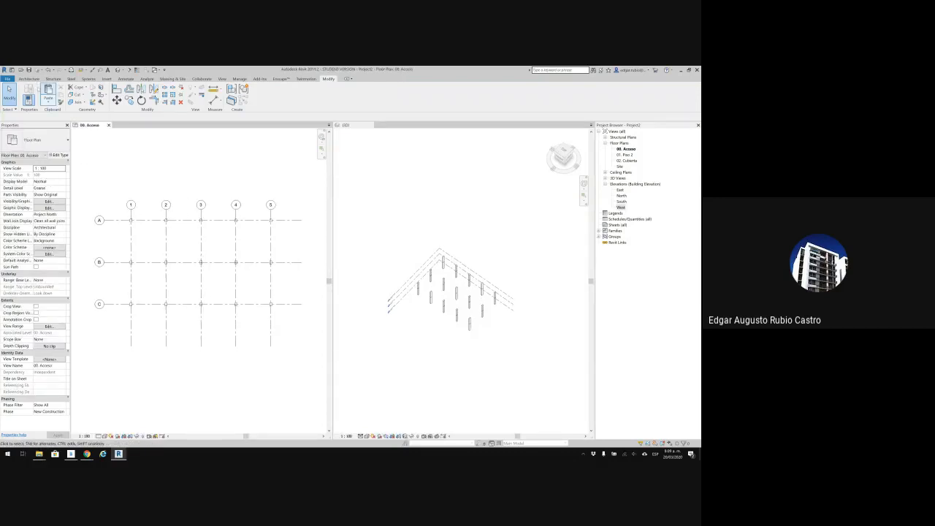
pyautogui.click(31, 79)
pyautogui.click(26, 90)
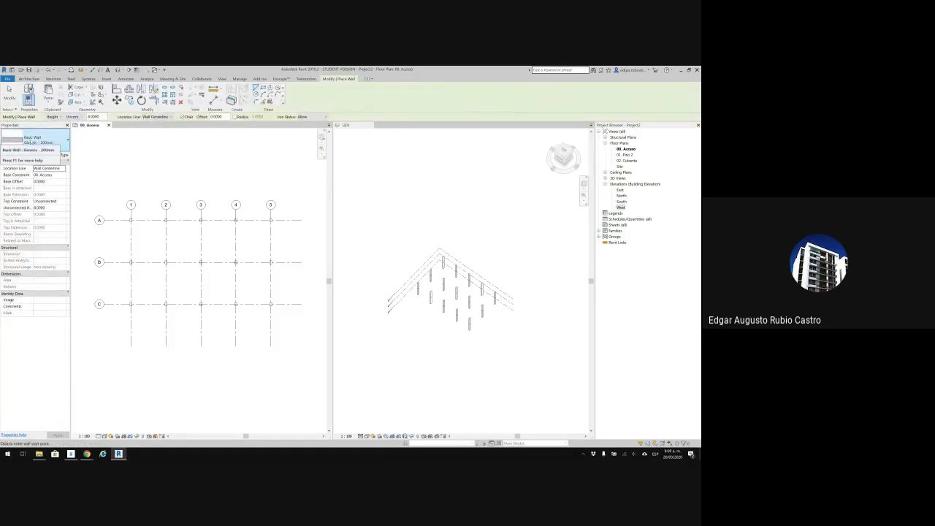
pyautogui.click(37, 140)
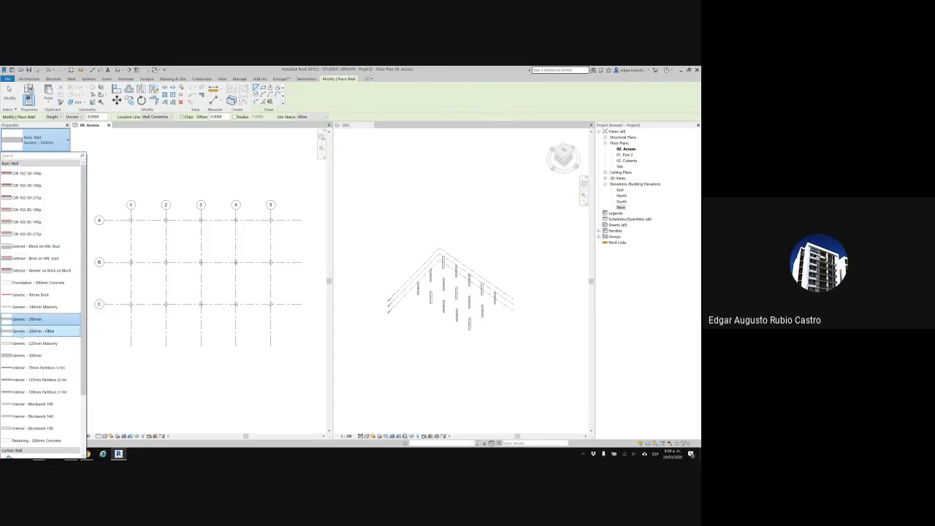
pyautogui.scroll(-3, 41, 318)
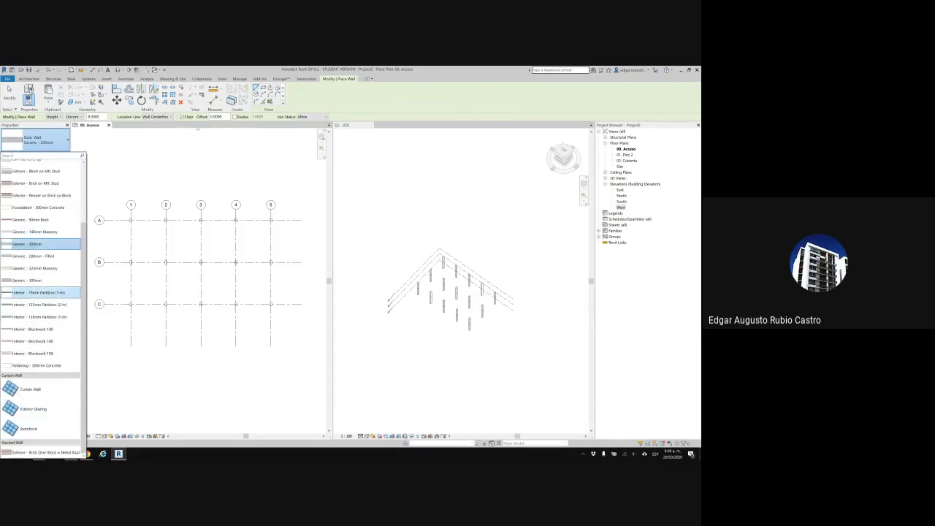
pyautogui.click(319, 105)
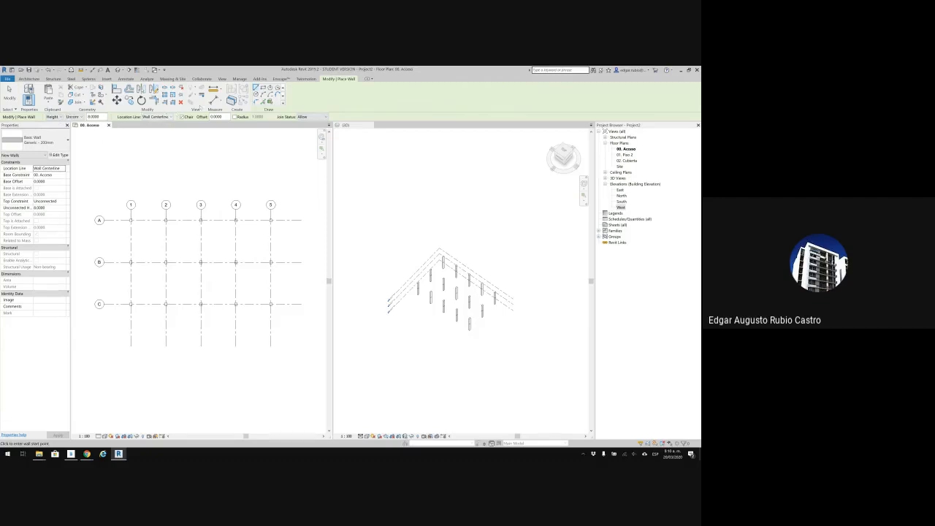
# Draw a slanted Generic - 200mm trial wall across the grid heads, from beside grid 2 to just past grid 4
pyautogui.click(174, 206)
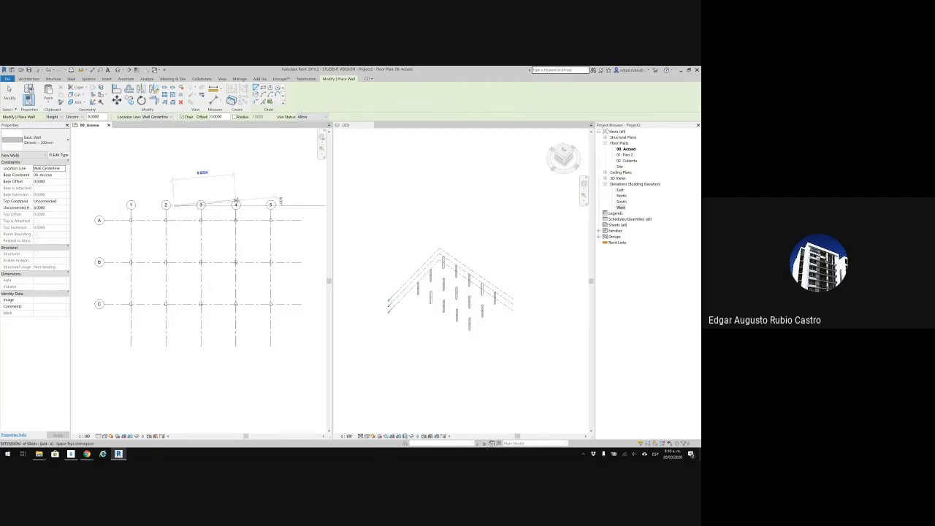
pyautogui.click(244, 196)
pyautogui.press('Escape')
pyautogui.press('Escape')
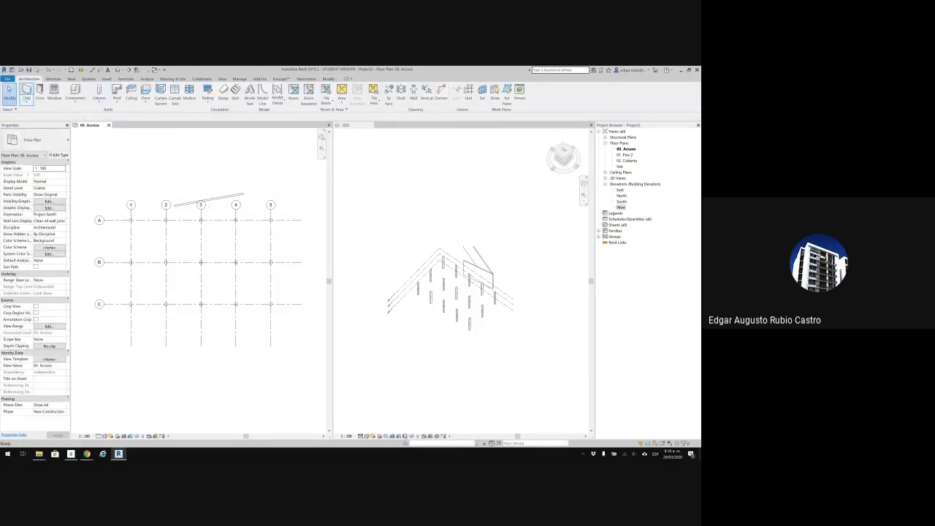
# Inspect the trial wall's height against the columns in the 3D view and delete the wall
pyautogui.click(26, 93)
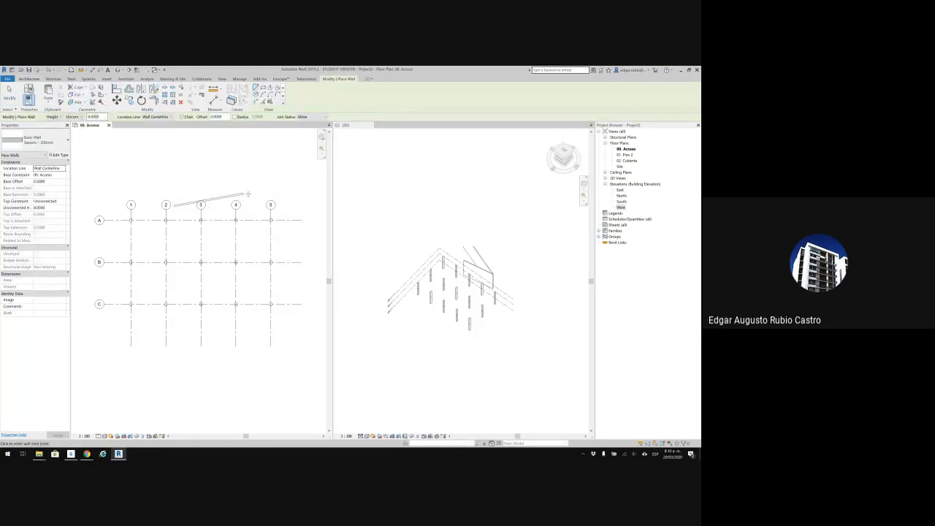
pyautogui.scroll(-1, 483, 284)
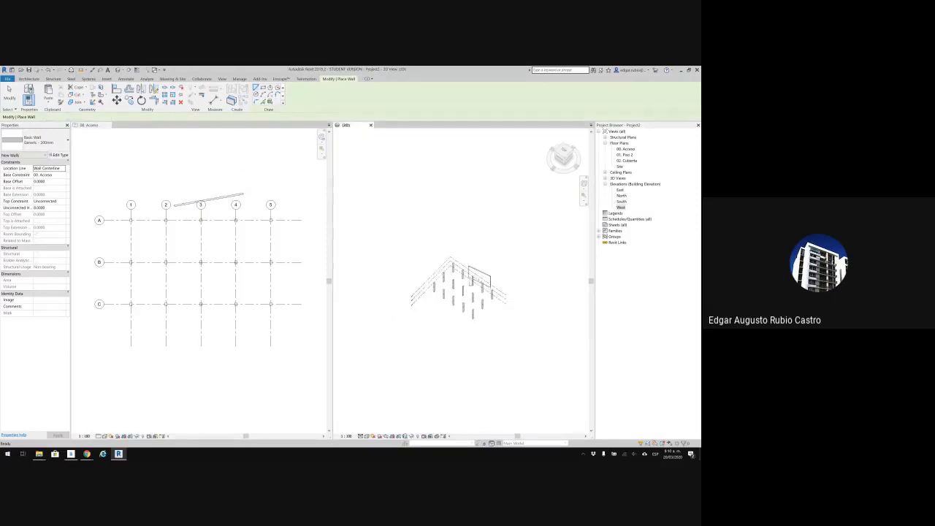
pyautogui.keyDown('shift'); pyautogui.moveTo(476, 308); pyautogui.dragTo(488, 275, button='middle'); pyautogui.keyUp('shift')
pyautogui.scroll(4, 479, 294)
pyautogui.scroll(-1, 482, 294)
pyautogui.press('Escape')
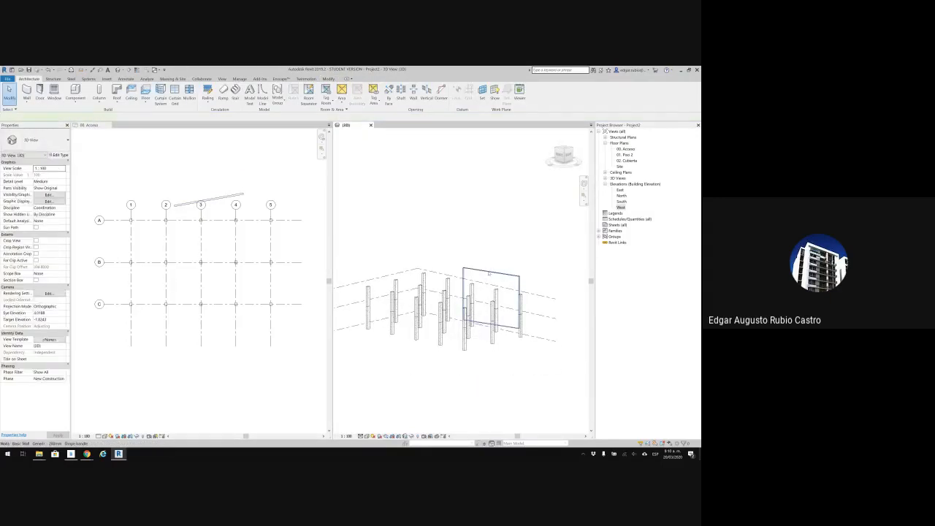
pyautogui.click(489, 273)
pyautogui.press('Delete')
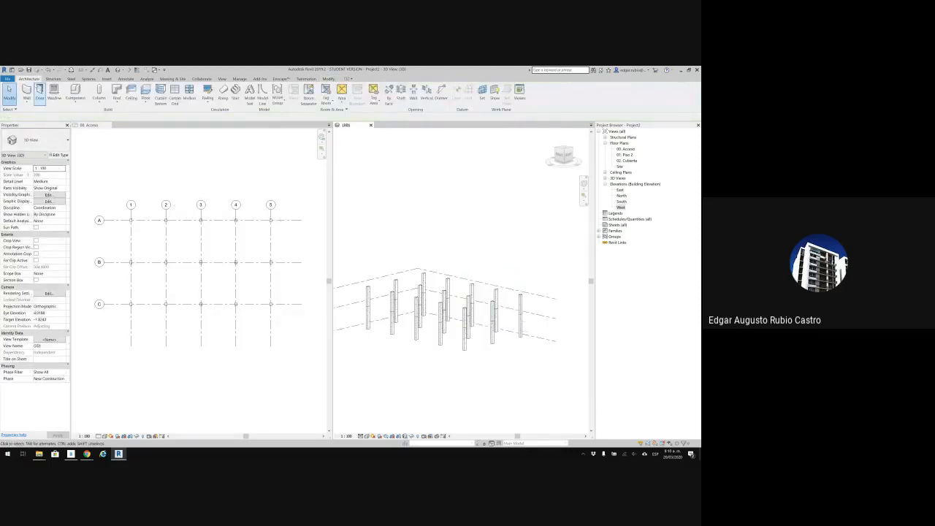
# Start a new Generic - 200mm wall with its top constraint set to Up to level 01. Piso 2
pyautogui.click(26, 91)
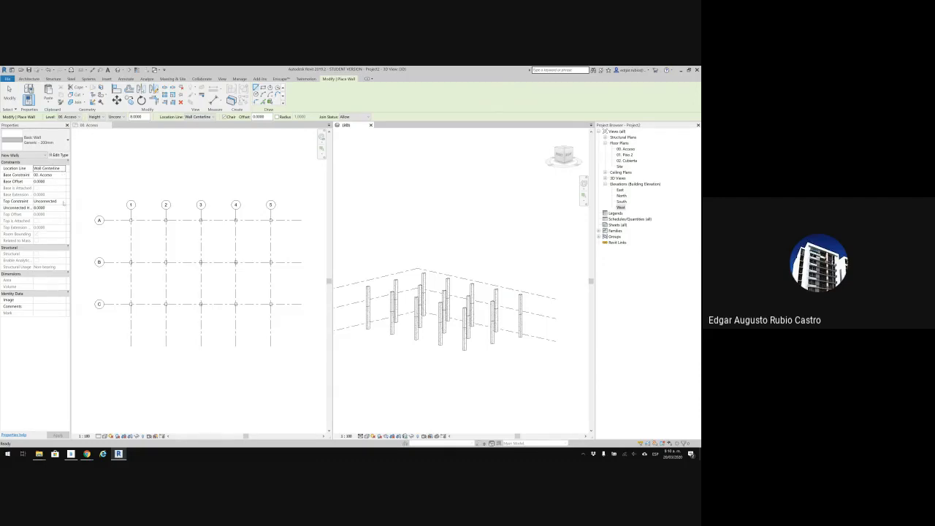
pyautogui.click(63, 202)
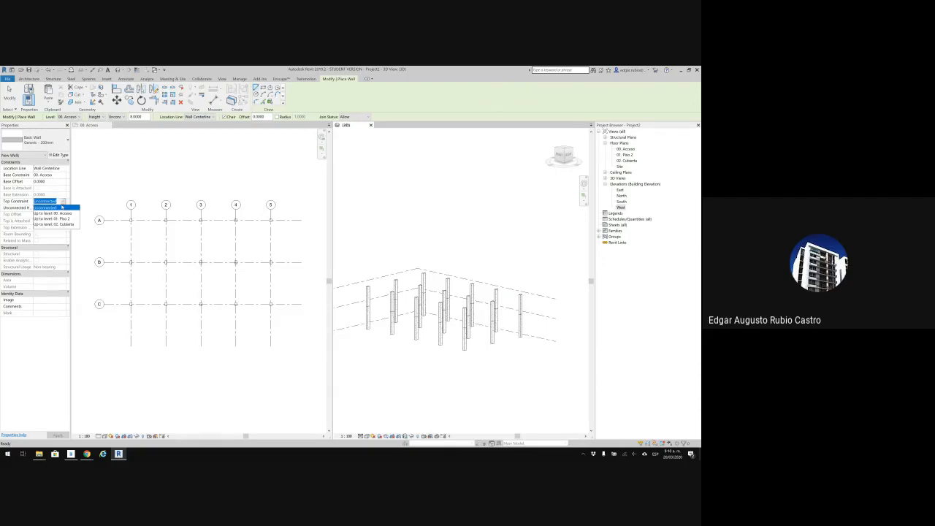
pyautogui.click(45, 221)
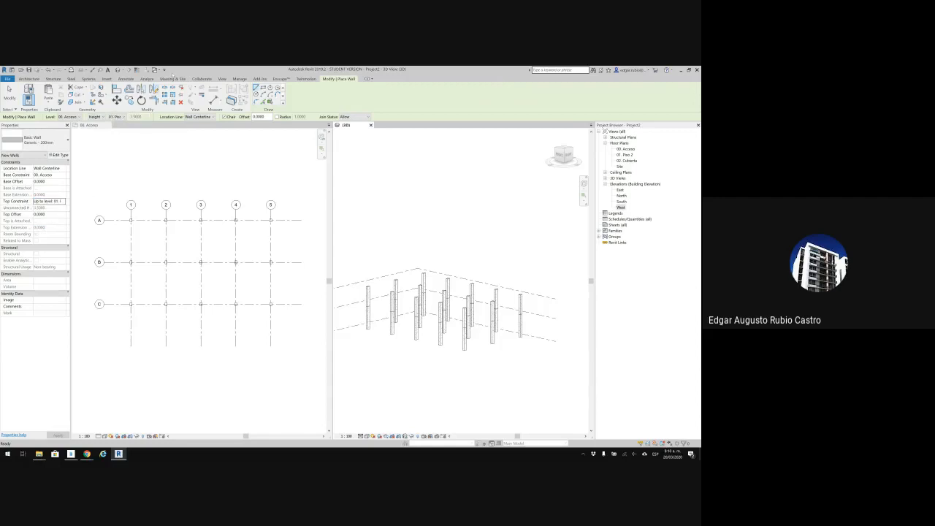
# Draw two rectangular wall enclosures in the 00. Acceso plan, around grids 1-2 from A to C and around grids 3-5 from A to B
pyautogui.click(122, 216)
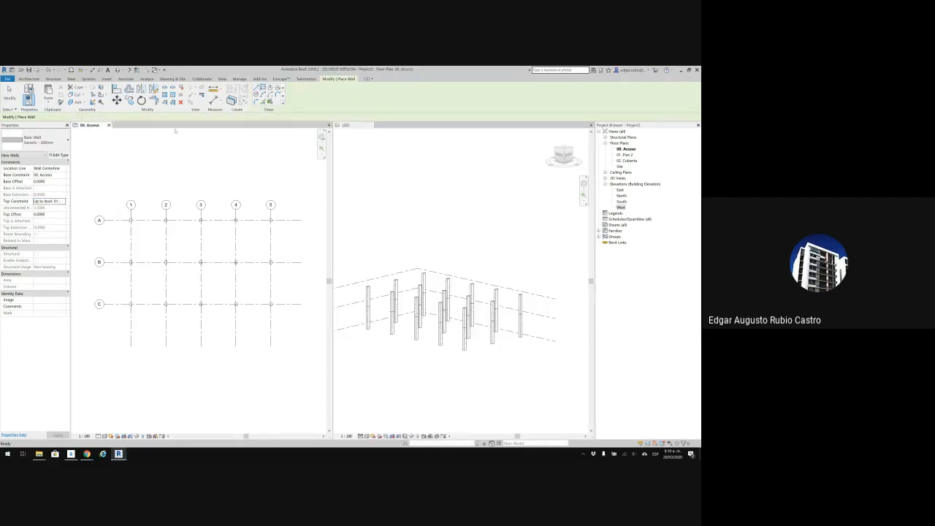
pyautogui.click(122, 212)
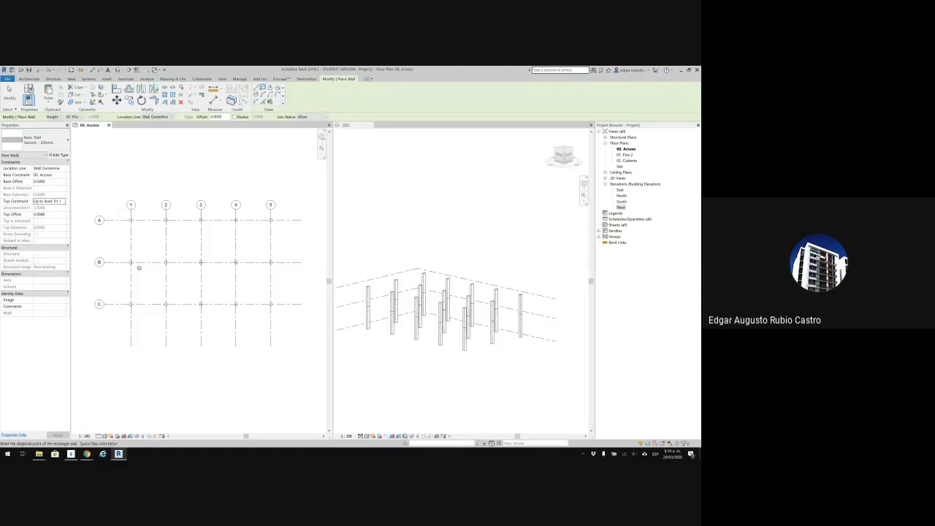
pyautogui.click(178, 315)
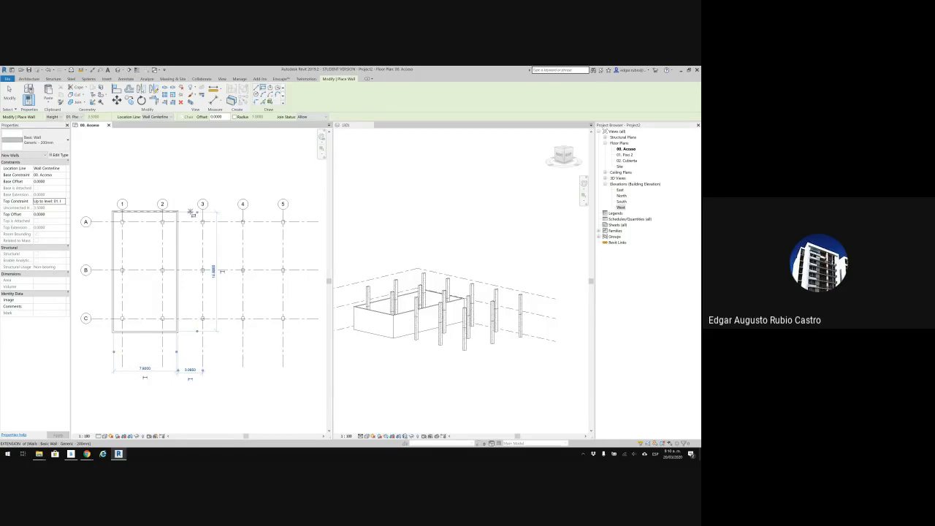
pyautogui.click(190, 212)
pyautogui.click(297, 281)
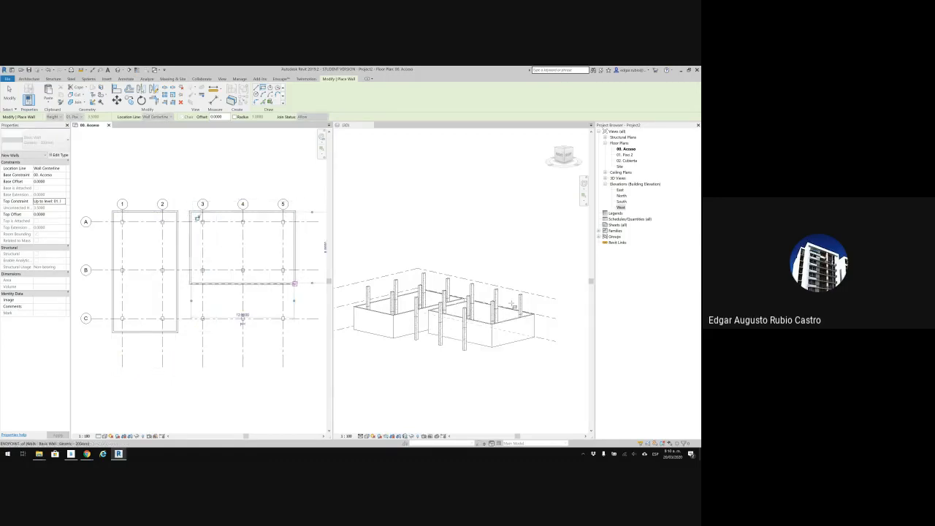
pyautogui.press('Escape')
pyautogui.press('Escape')
pyautogui.scroll(-1, 496, 307)
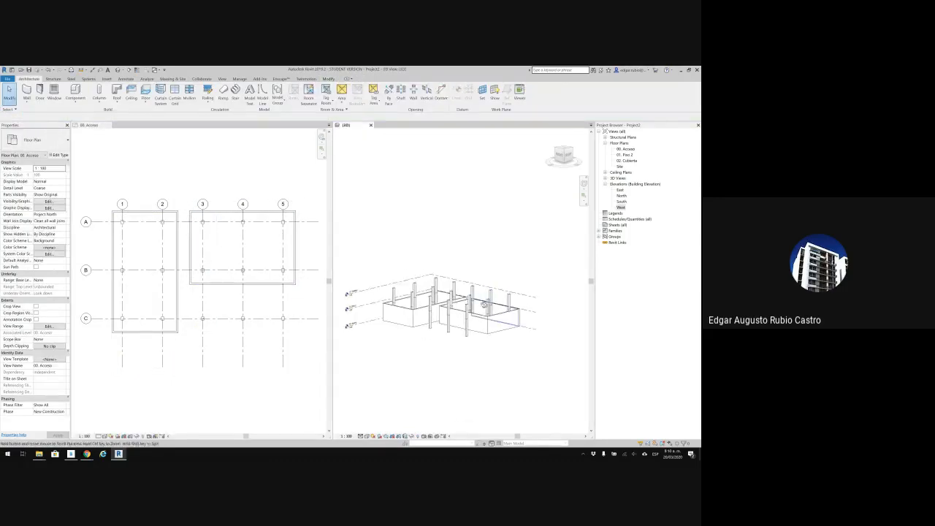
pyautogui.keyDown('shift'); pyautogui.moveTo(485, 293); pyautogui.dragTo(420, 278, button='middle'); pyautogui.keyUp('shift')
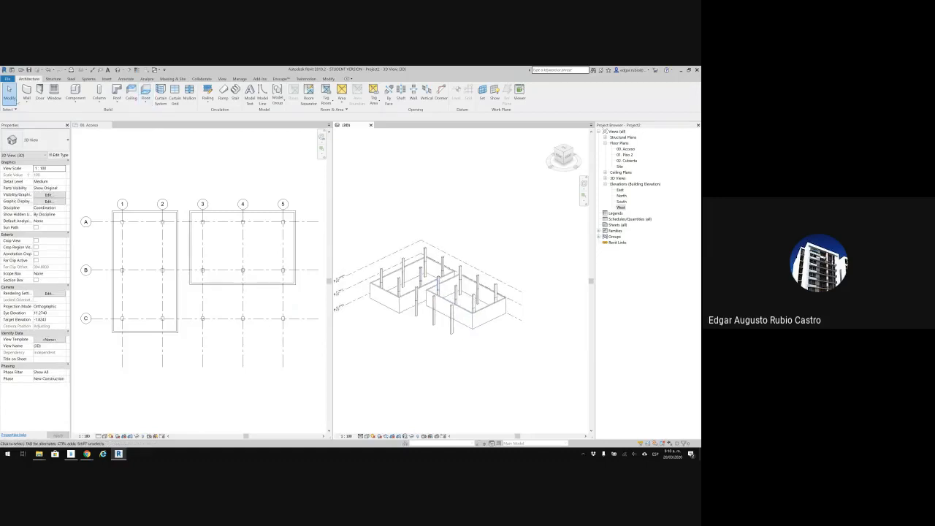
# Start a new Generic - 200mm wall with its top constraint Up to level 00. Acceso and a top offset of 1.0
pyautogui.click(27, 92)
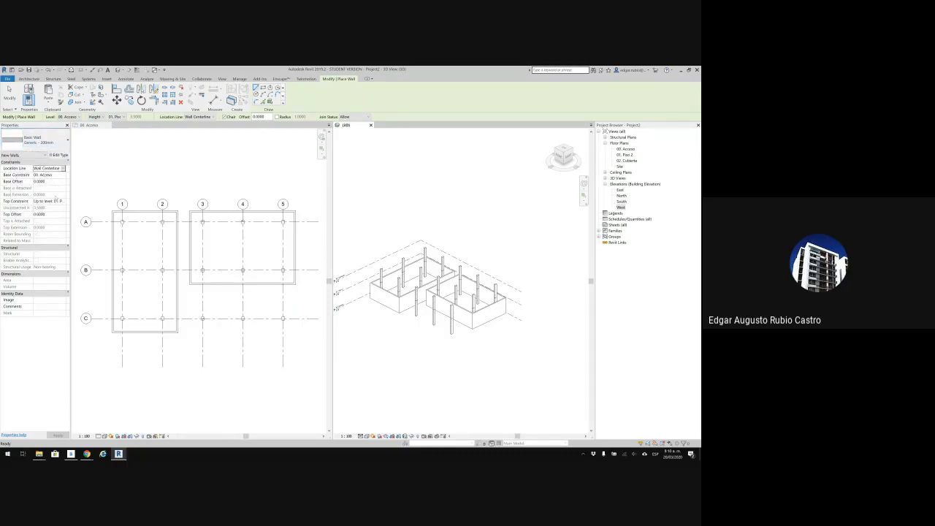
pyautogui.click(62, 201)
pyautogui.click(63, 201)
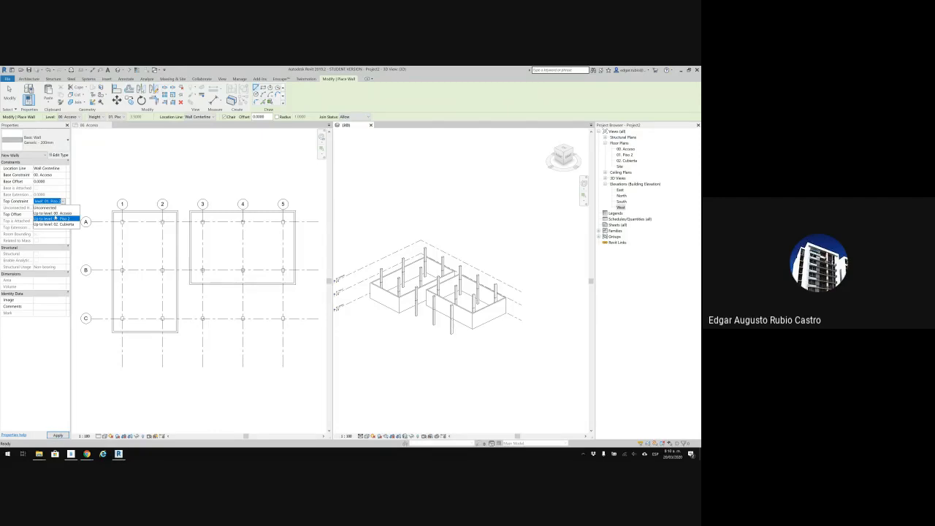
pyautogui.click(50, 213)
pyautogui.click(50, 214)
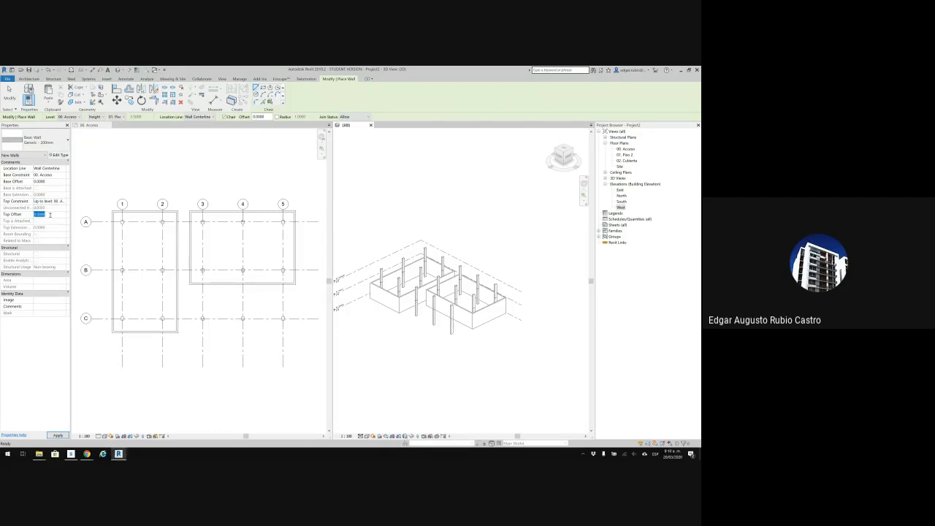
pyautogui.press('Return')
# Draw an L-shaped low wall from the eastern enclosure along grid 5, turning west between grids B and C to meet the western enclosure
pyautogui.click(283, 283)
pyautogui.click(283, 283)
pyautogui.click(283, 299)
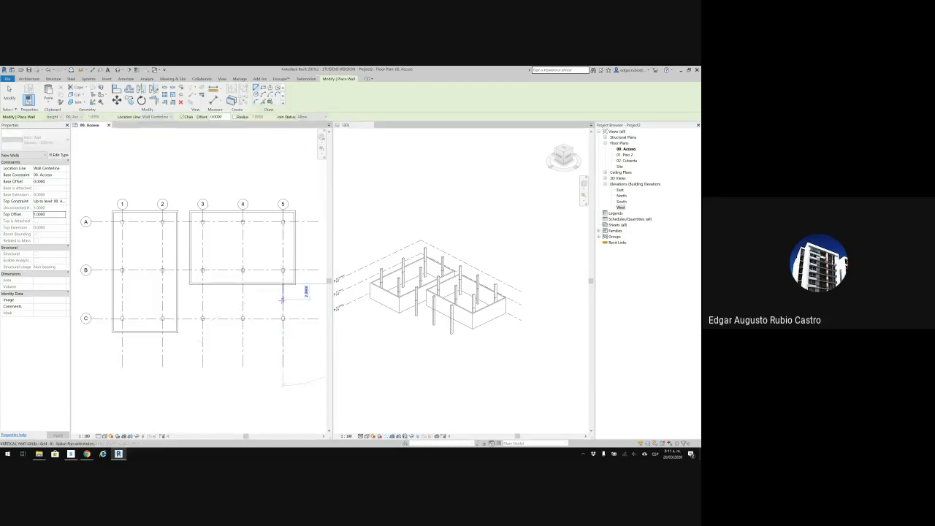
pyautogui.click(178, 300)
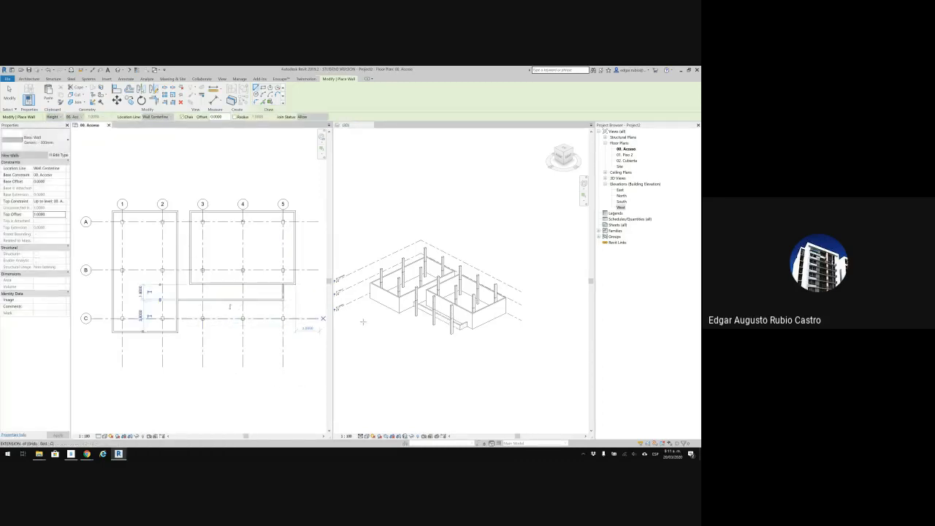
pyautogui.scroll(2, 463, 334)
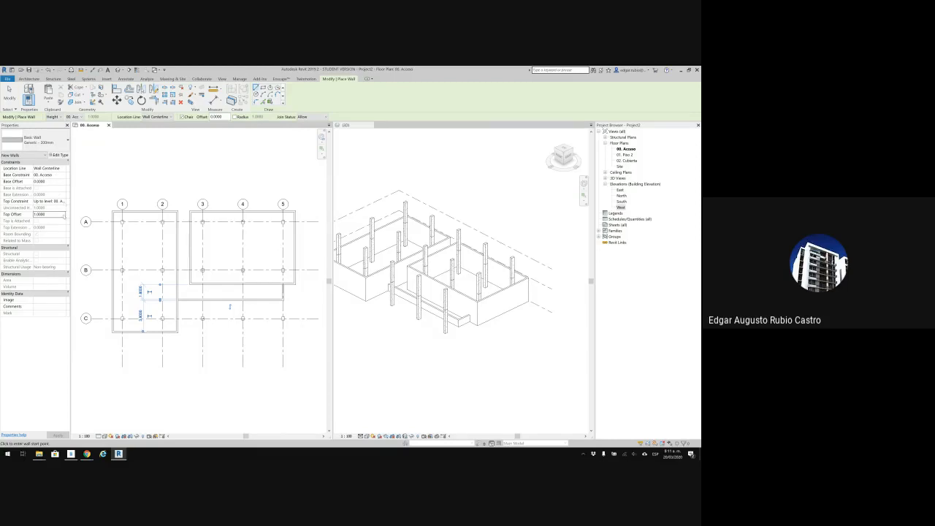
# Set the new wall's top constraint to Up to level 01. Piso 2, with top offset 0 and base offset 2.0
pyautogui.click(64, 213)
pyautogui.click(65, 201)
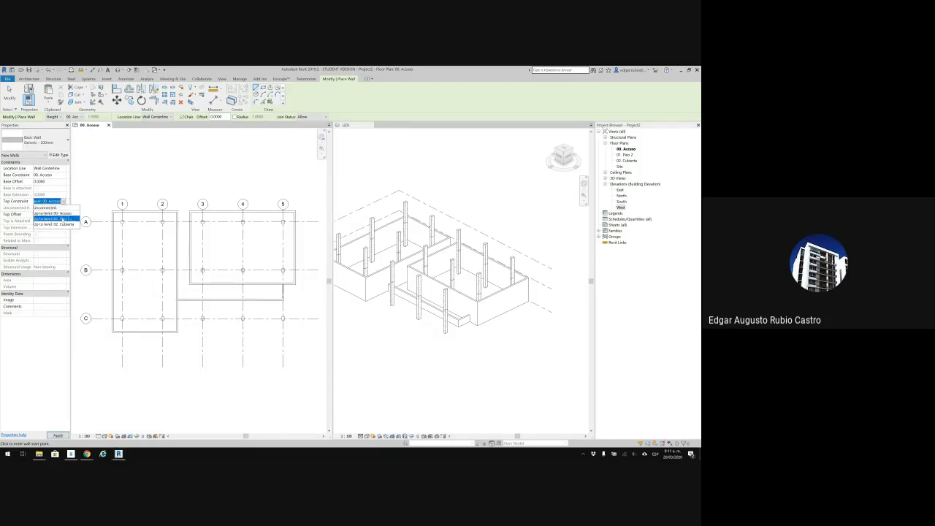
pyautogui.click(60, 215)
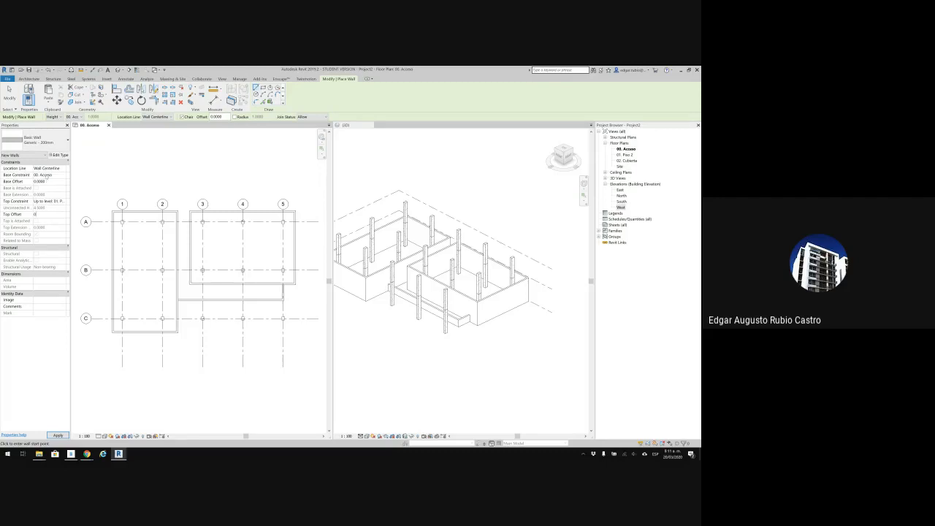
pyautogui.click(44, 181)
# Draw a short raised wall bridging the gap between the two enclosures, in line with the eastern enclosure's south wall
pyautogui.click(186, 283)
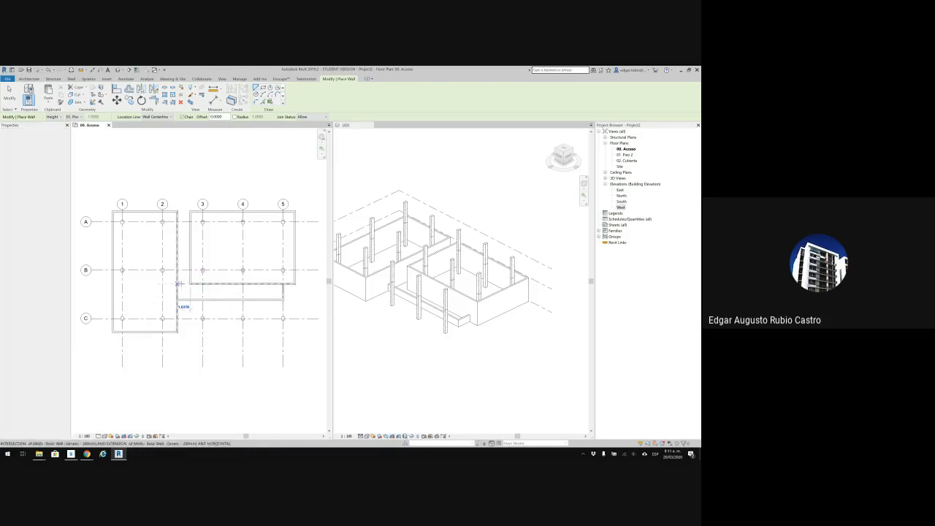
pyautogui.click(295, 280)
pyautogui.press('Escape')
pyautogui.press('Escape')
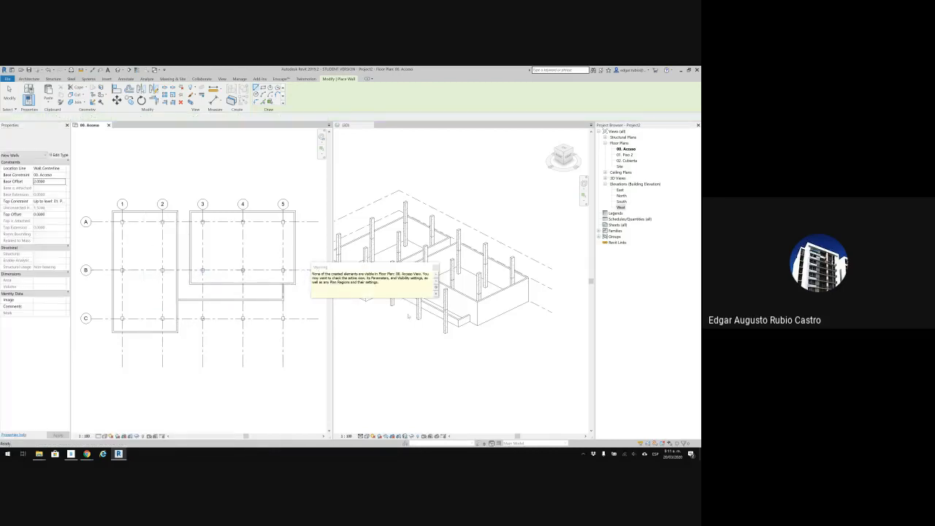
# Dismiss the visibility warning and set the bridging wall's base offset to 2.5 in the 3D view
pyautogui.scroll(2, 409, 314)
pyautogui.moveTo(402, 268); pyautogui.dragTo(408, 310)
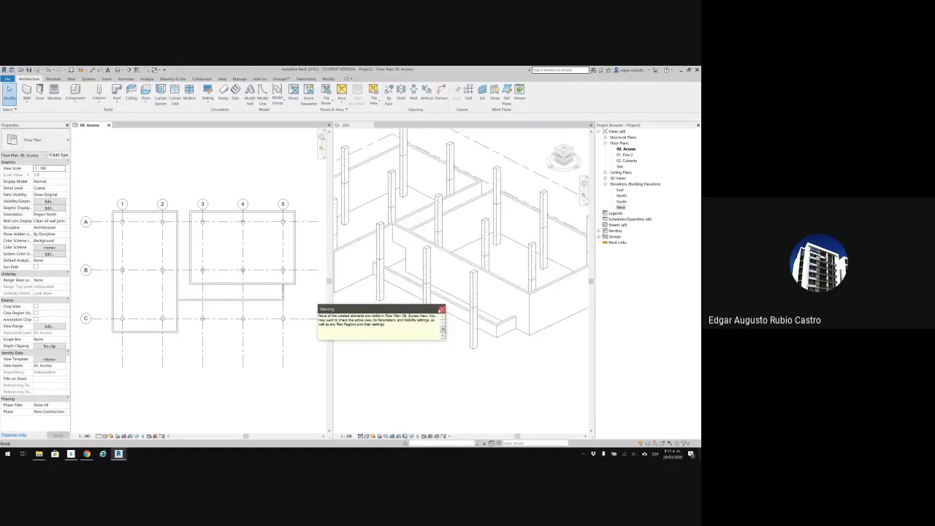
pyautogui.click(440, 309)
pyautogui.scroll(2, 409, 253)
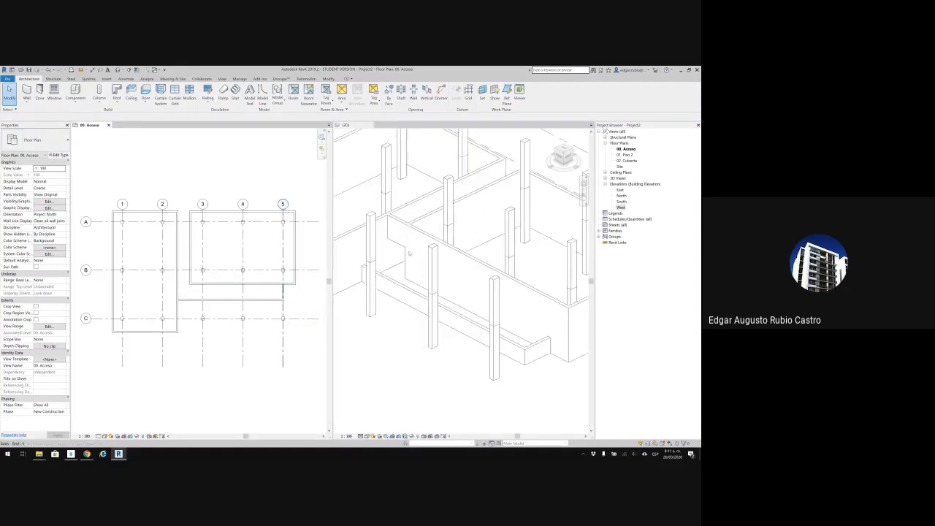
pyautogui.scroll(1, 409, 253)
pyautogui.click(402, 228)
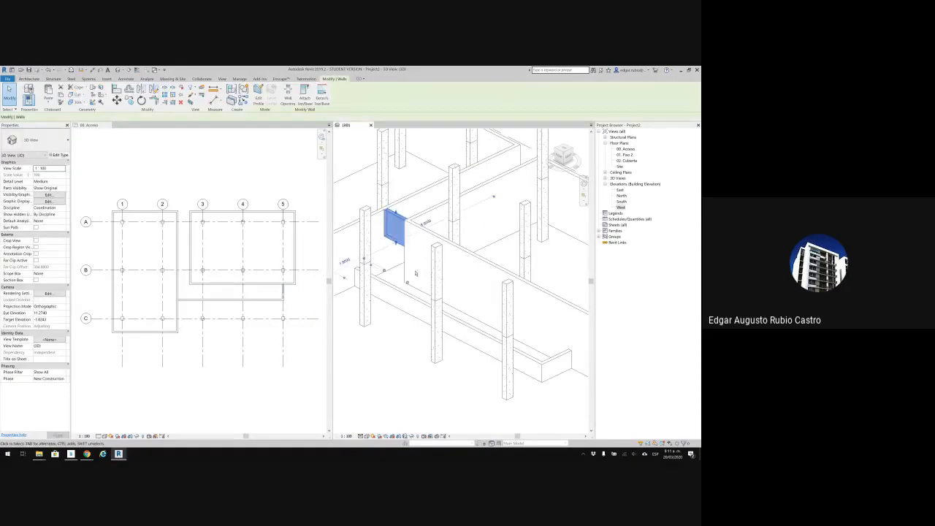
pyautogui.keyDown('shift'); pyautogui.moveTo(415, 273); pyautogui.dragTo(454, 249, button='middle'); pyautogui.keyUp('shift')
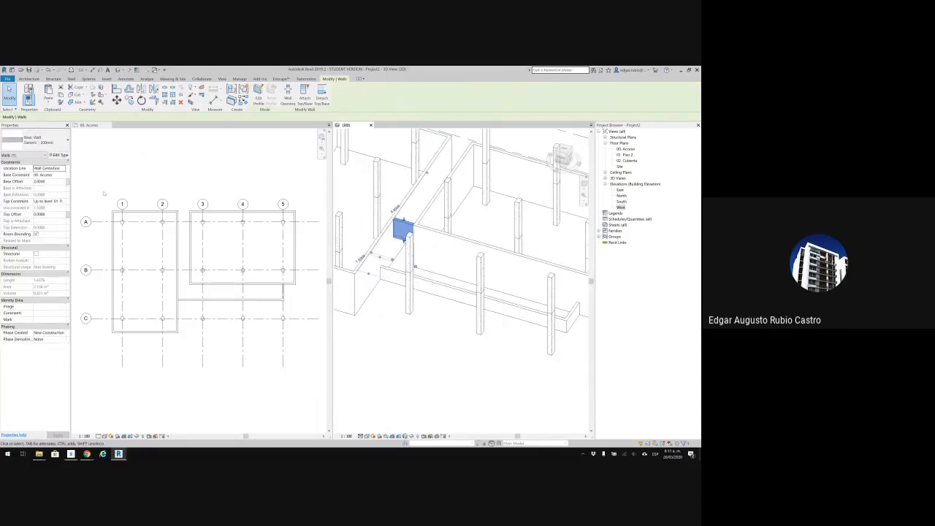
pyautogui.click(57, 182)
pyautogui.write('2.5')
pyautogui.press('Return')
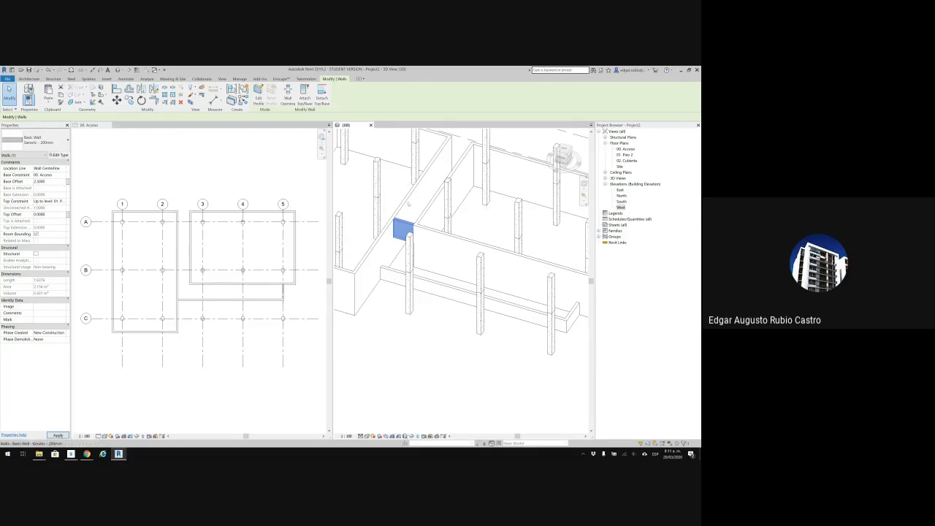
pyautogui.scroll(2, 401, 251)
# Set the bridging wall's base offset to 0, its top constraint to Up to level 00. Acceso and its top offset to 1.2
pyautogui.click(47, 182)
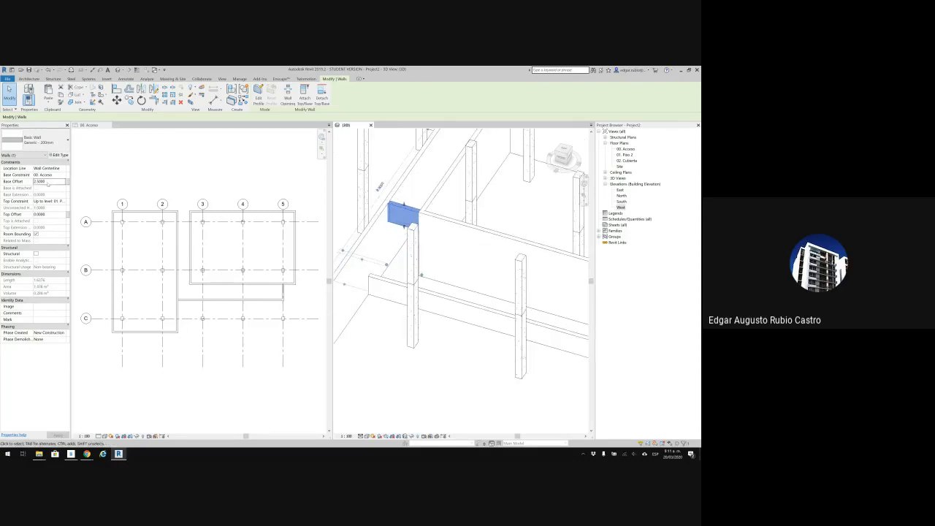
pyautogui.click(48, 182)
pyautogui.write('0')
pyautogui.click(64, 202)
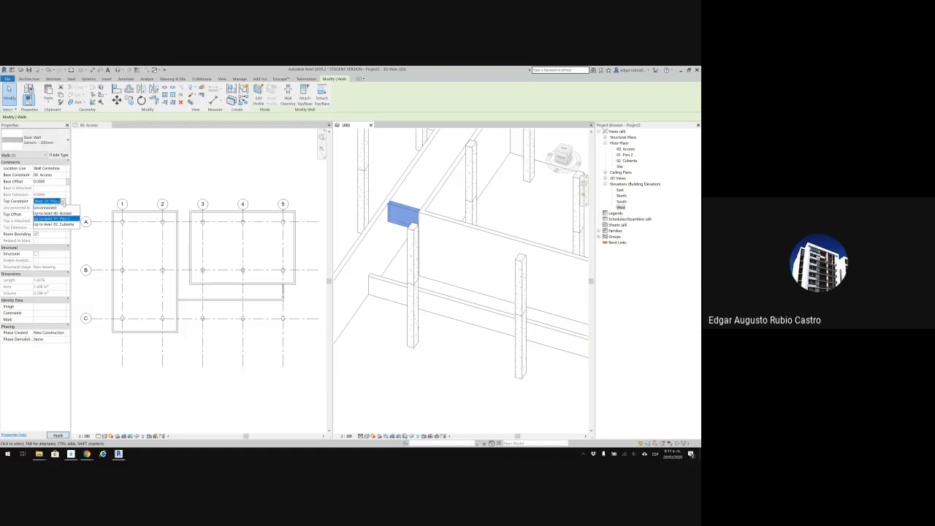
pyautogui.click(51, 213)
pyautogui.click(51, 215)
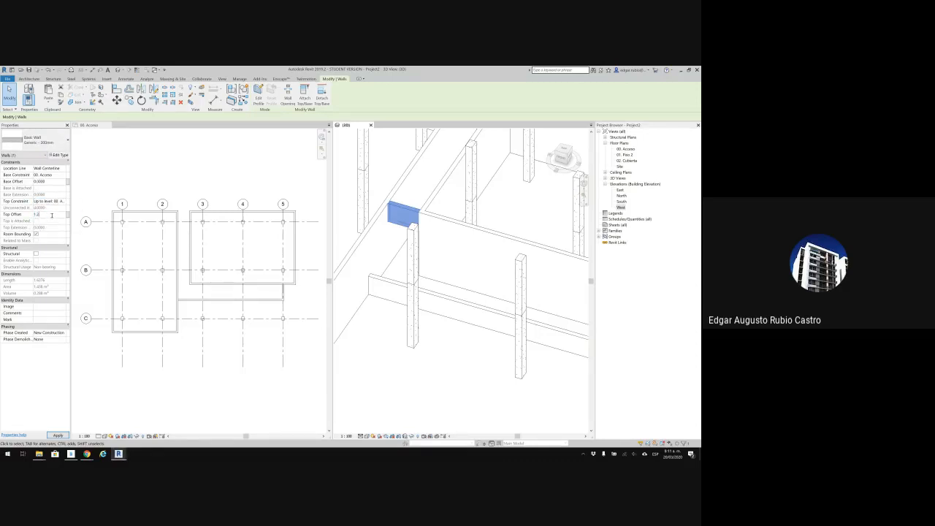
pyautogui.write('1.2')
pyautogui.press('Return')
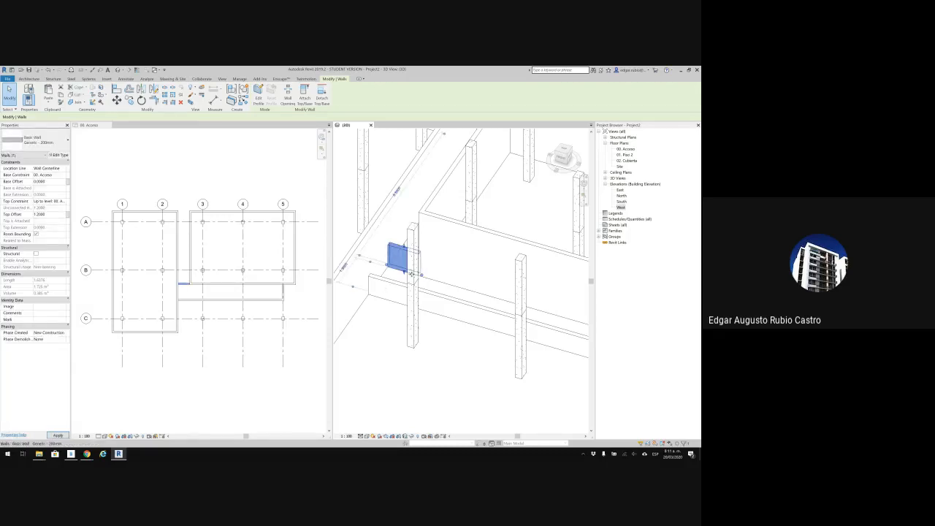
# Inspect the short bridging wall between the enclosures in the 3D view and delete it
pyautogui.scroll(2, 412, 274)
pyautogui.click(402, 355)
pyautogui.scroll(-1, 395, 324)
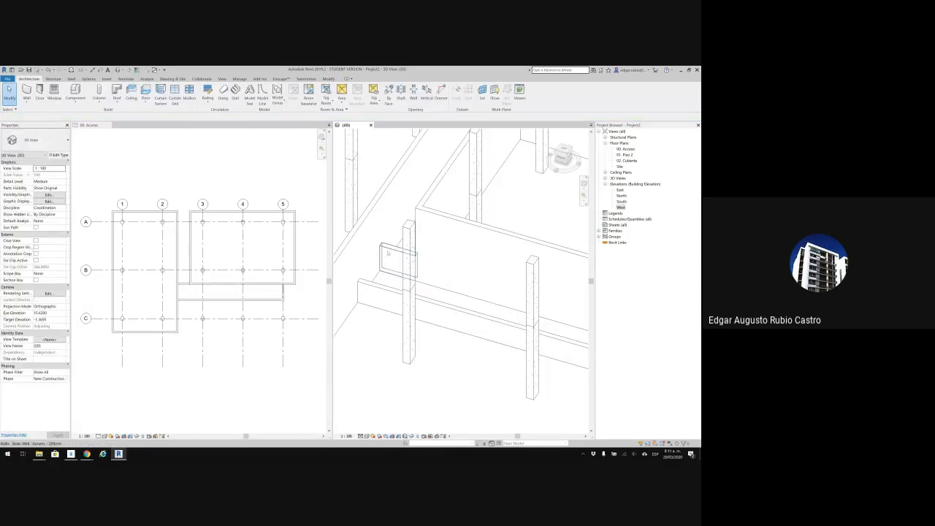
pyautogui.click(389, 252)
pyautogui.scroll(-1, 396, 285)
pyautogui.press('Delete')
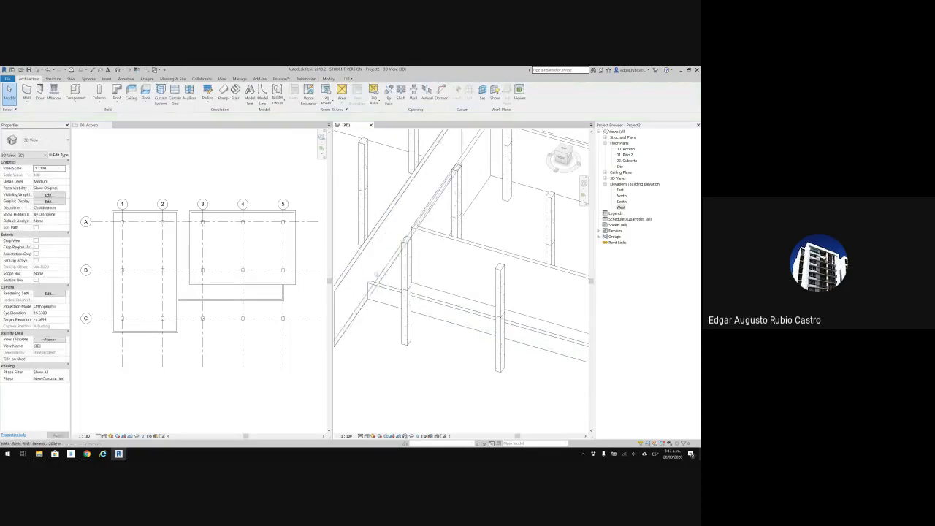
# Start a new wall using the Storefront curtain wall type, with its base offset set to 0
pyautogui.press('w')
pyautogui.press('a')
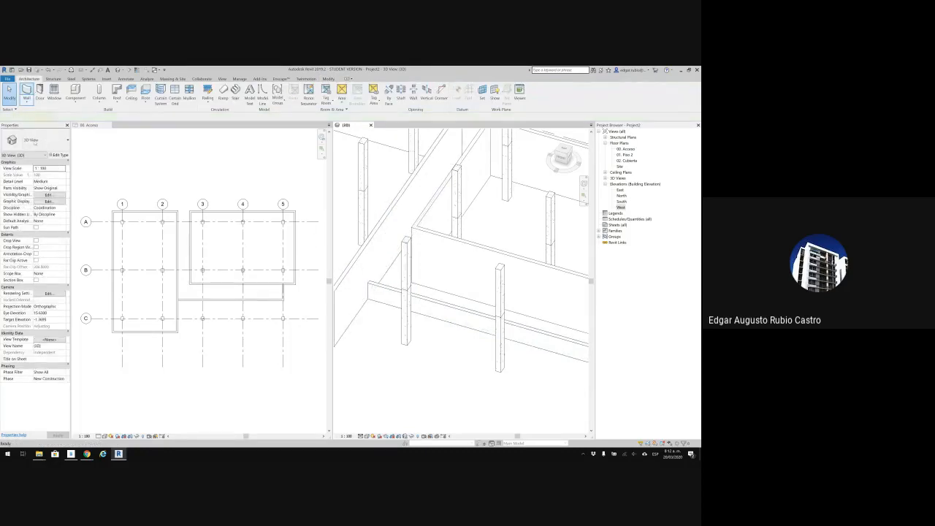
pyautogui.click(34, 141)
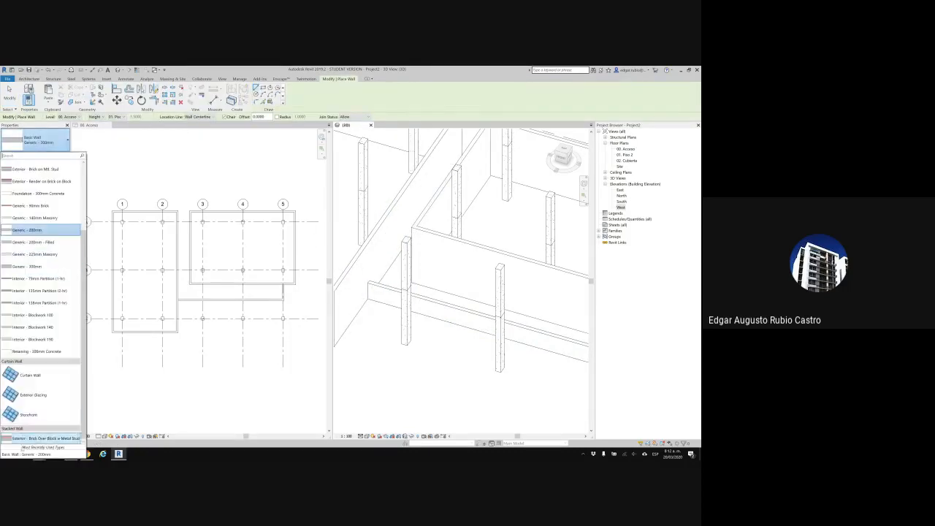
pyautogui.click(30, 414)
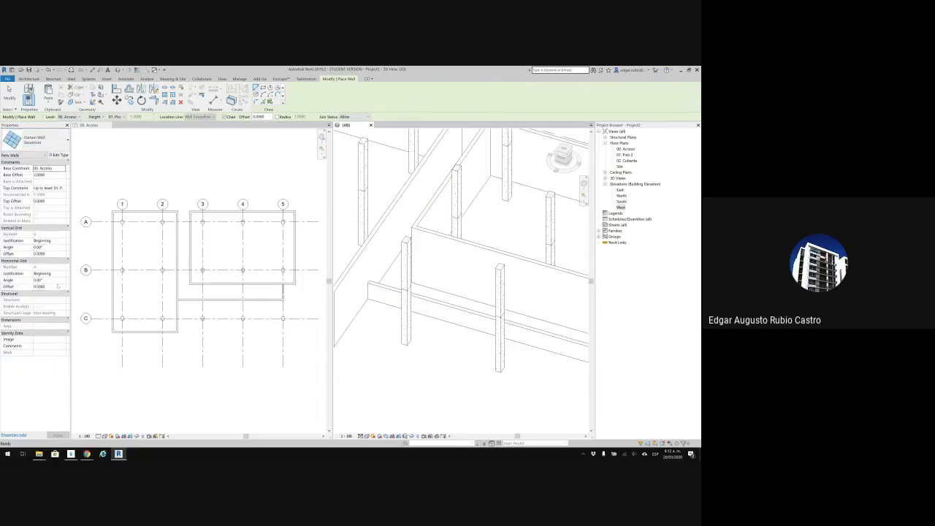
pyautogui.click(236, 180)
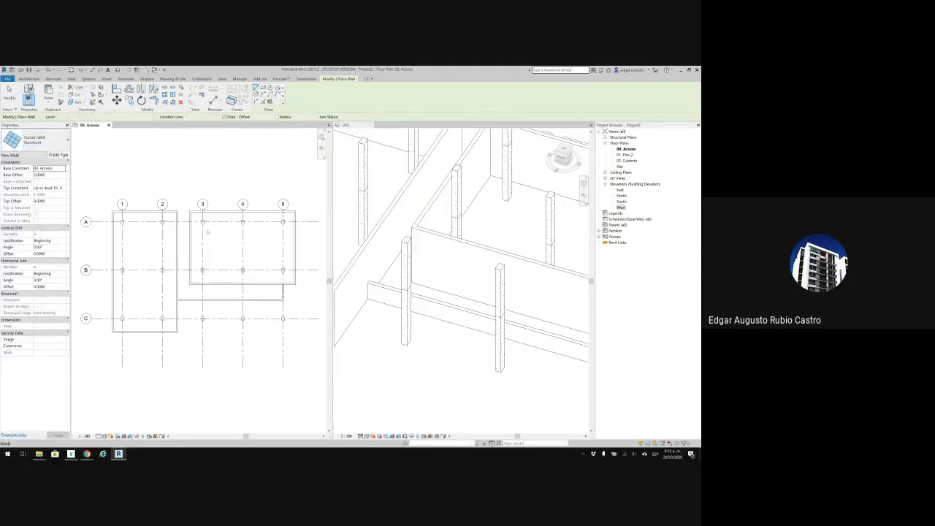
pyautogui.scroll(-1, 235, 231)
pyautogui.moveTo(234, 230); pyautogui.dragTo(205, 214, button='middle')
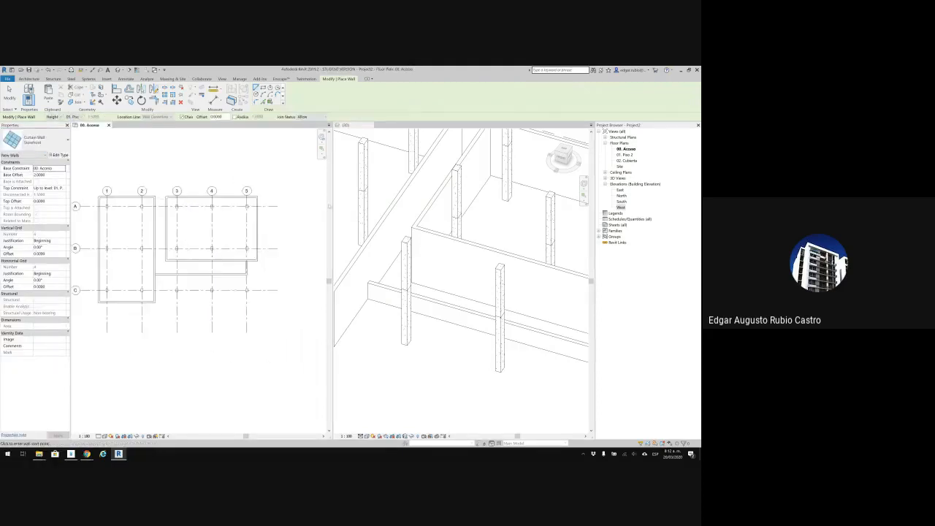
pyautogui.click(361, 226)
pyautogui.scroll(-1, 361, 226)
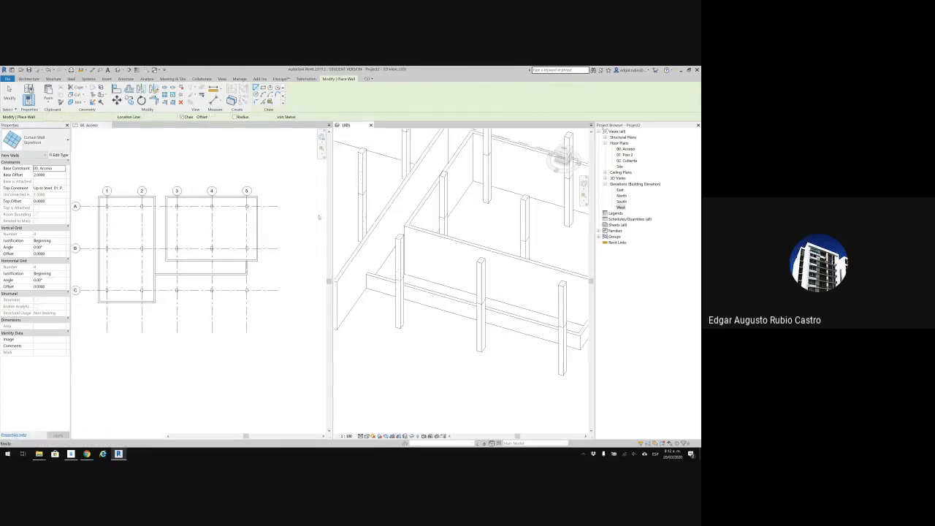
pyautogui.click(53, 176)
pyautogui.write('0')
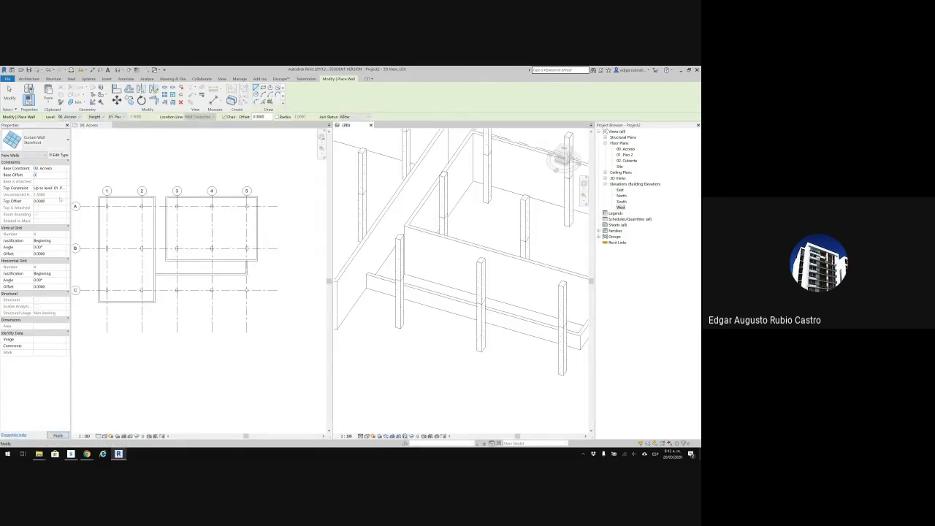
pyautogui.press('Return')
# Draw a horizontal Storefront curtain wall about 11 m long just below grid C, from between grids 3 and 4 to past grid 5
pyautogui.scroll(-2, 428, 280)
pyautogui.moveTo(428, 280); pyautogui.dragTo(403, 269, button='middle')
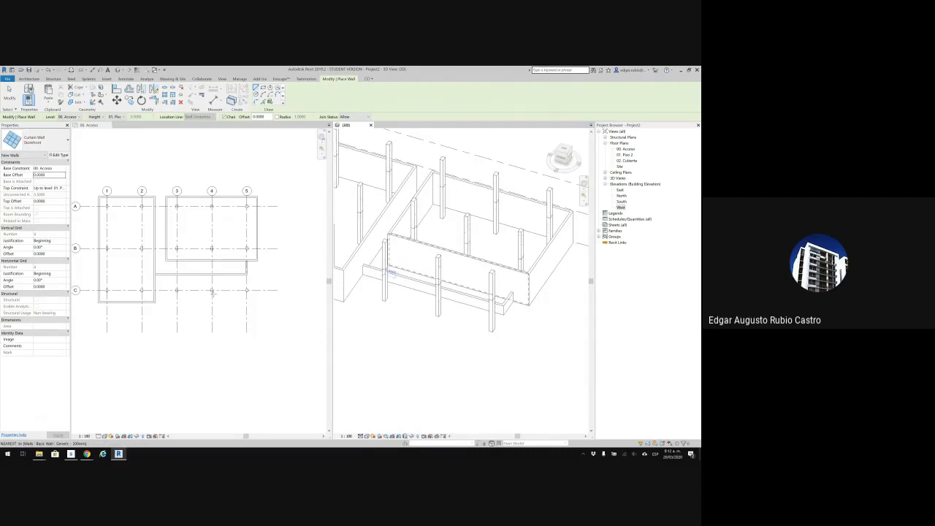
pyautogui.click(210, 309)
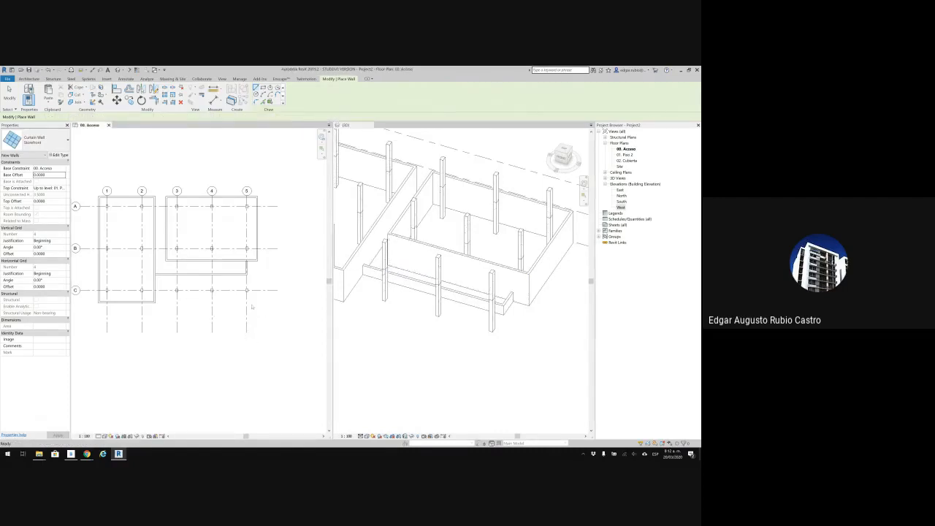
pyautogui.click(196, 306)
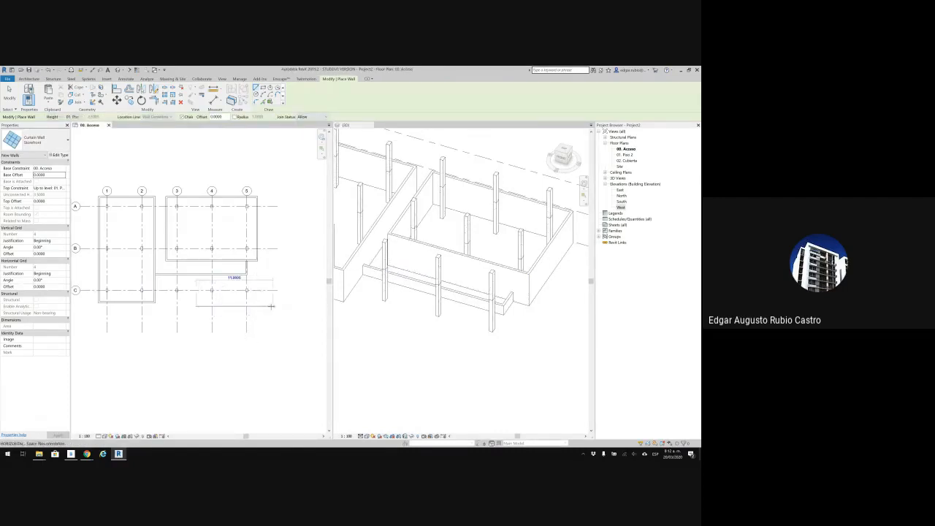
pyautogui.click(273, 306)
pyautogui.press('Escape')
pyautogui.press('Escape')
# Switch the 3D view's visual style to Shaded and orbit around the curtain wall to inspect its panels and mullions
pyautogui.scroll(3, 500, 356)
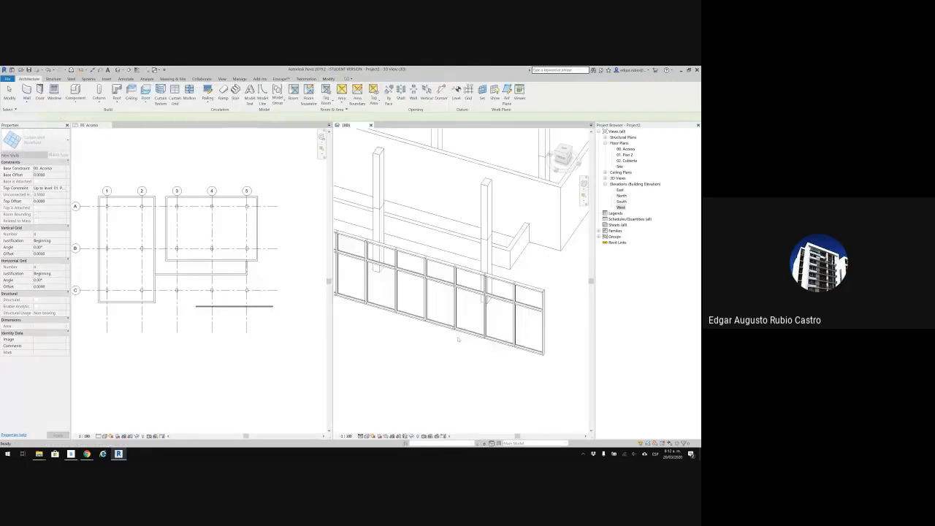
pyautogui.moveTo(345, 291); pyautogui.dragTo(428, 288, button='middle')
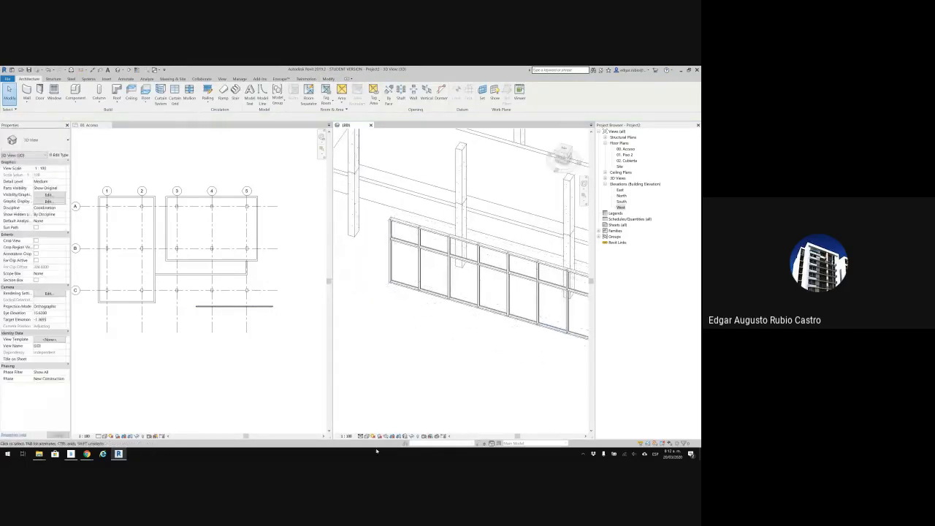
pyautogui.click(365, 436)
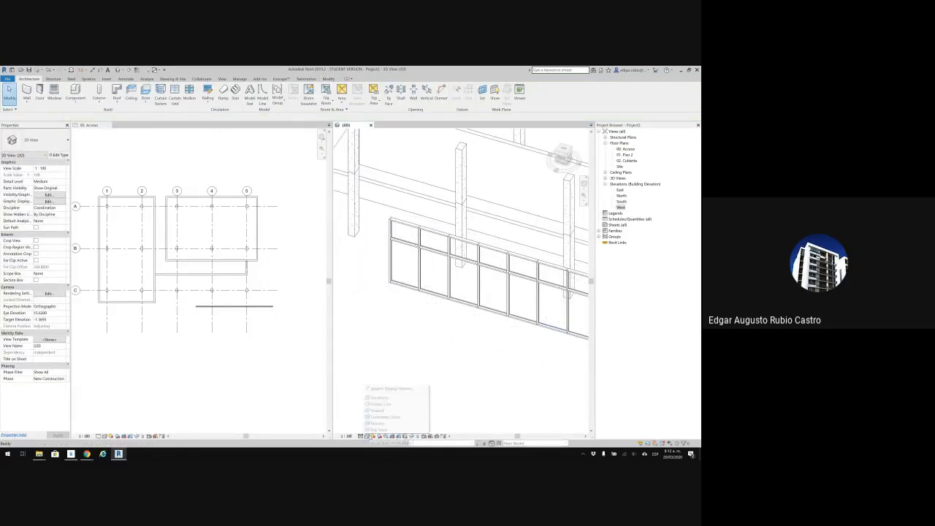
pyautogui.click(388, 409)
pyautogui.scroll(-2, 465, 366)
pyautogui.moveTo(465, 366)
pyautogui.keyDown('shift'); pyautogui.mouseDown(button='middle')
pyautogui.moveTo(489, 369)
pyautogui.moveTo(482, 333)
pyautogui.mouseUp(button='middle'); pyautogui.keyUp('shift')
pyautogui.scroll(2, 506, 271)
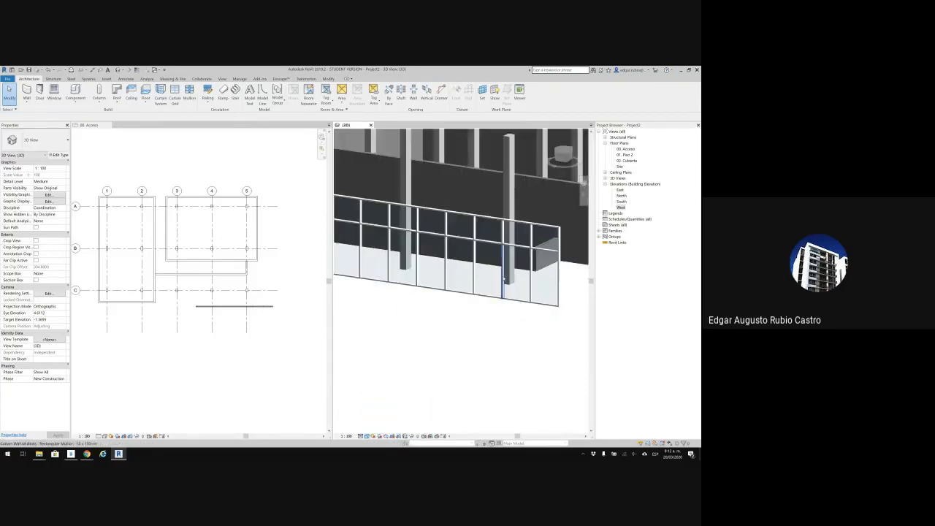
# Shorten the Storefront curtain wall to about 6.3 m, stretch it out to about 10.6 m, and lower its top edge
pyautogui.keyDown('shift'); pyautogui.moveTo(506, 272); pyautogui.dragTo(494, 374, button='middle'); pyautogui.keyUp('shift')
pyautogui.scroll(-2, 492, 360)
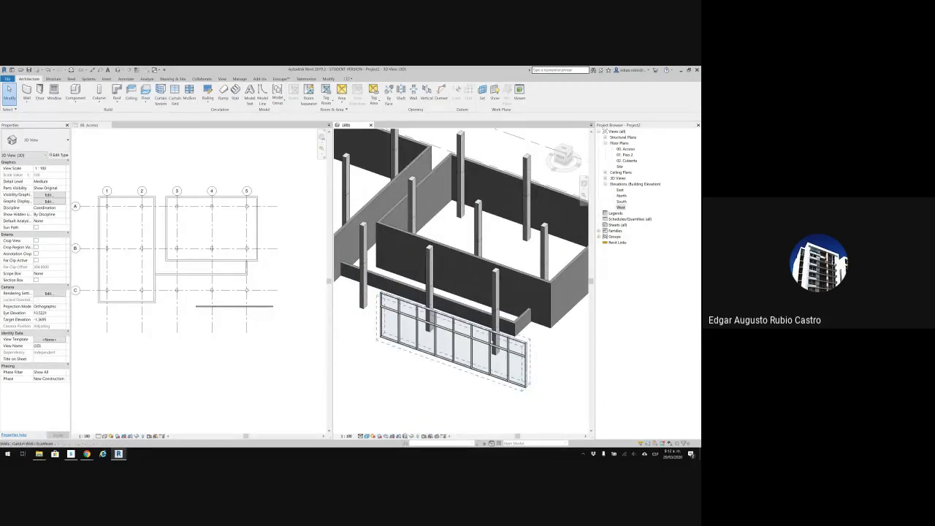
pyautogui.click(528, 388)
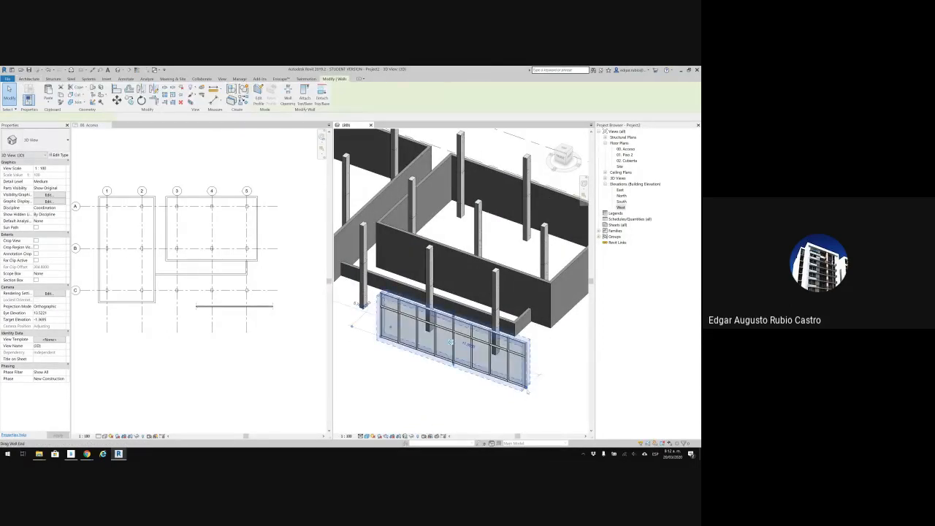
pyautogui.moveTo(527, 389); pyautogui.dragTo(466, 367)
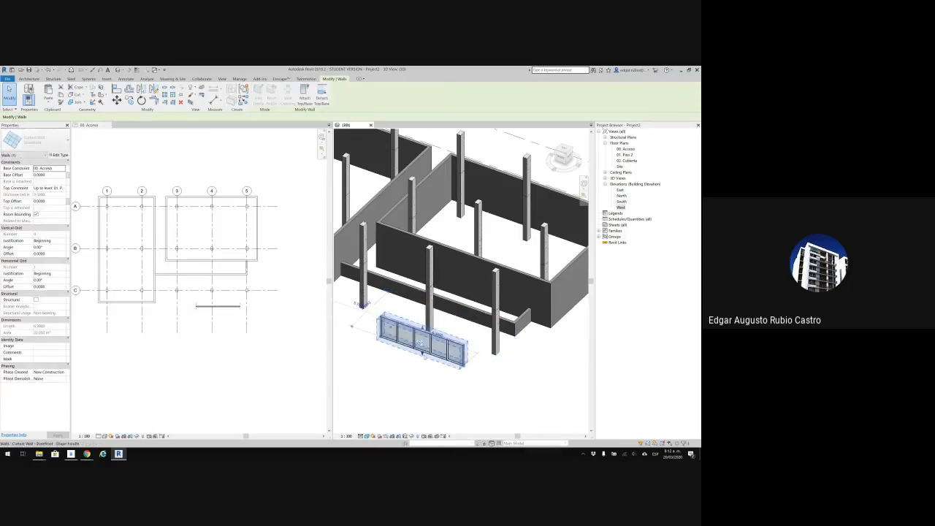
pyautogui.moveTo(478, 371); pyautogui.dragTo(522, 386)
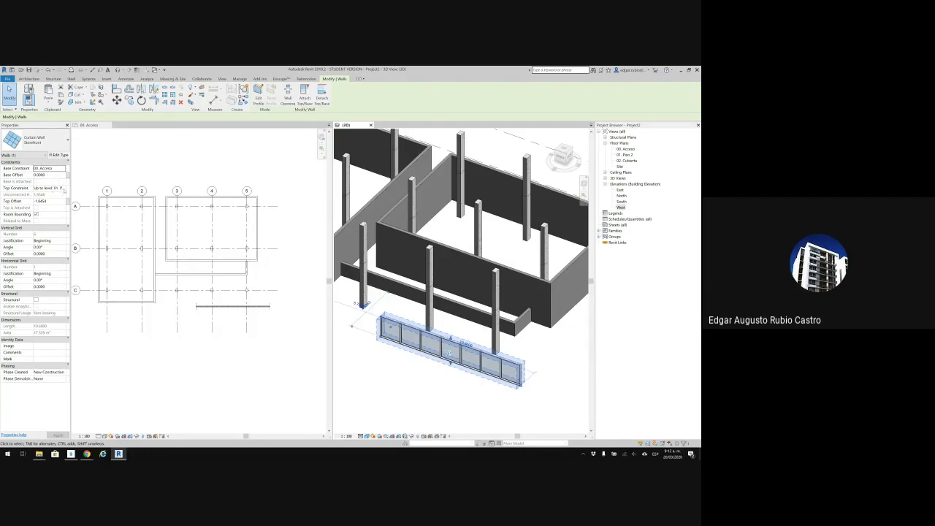
# Reset the curtain wall's top offset to 0 so it reaches its top constraint level
pyautogui.click(52, 188)
pyautogui.click(57, 204)
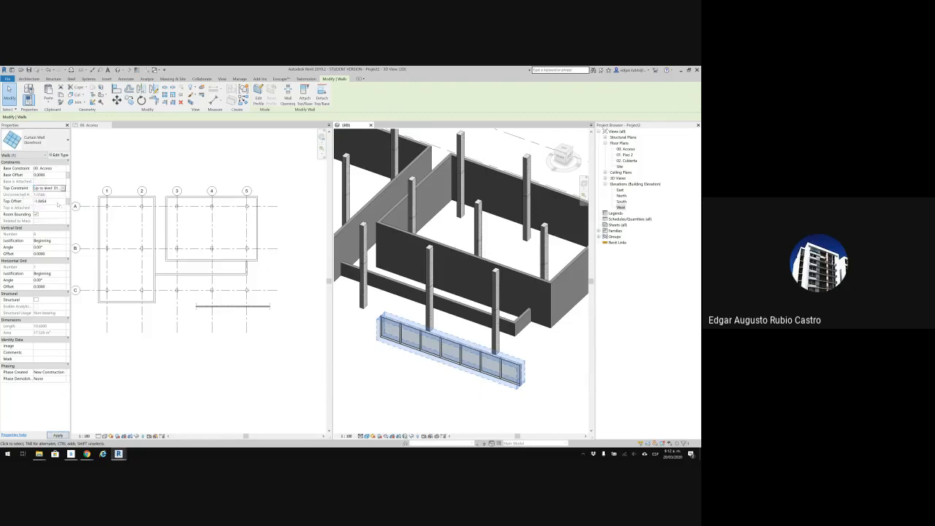
pyautogui.click(57, 200)
pyautogui.press('Return')
pyautogui.keyDown('shift'); pyautogui.moveTo(501, 334); pyautogui.dragTo(448, 338, button='middle'); pyautogui.keyUp('shift')
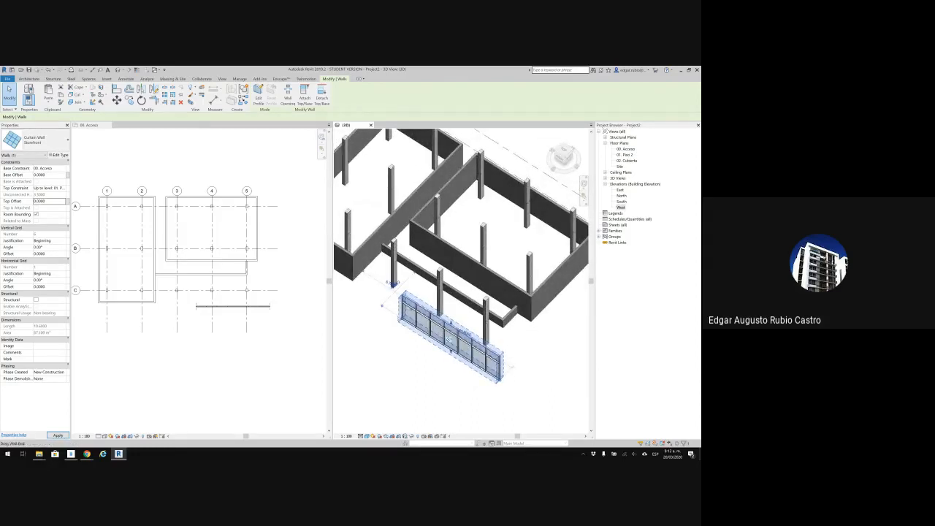
# Move the Storefront curtain wall in the floor plan onto the lower wall of the right-hand enclosure, between grids B and C
pyautogui.click(232, 309)
pyautogui.scroll(3, 219, 313)
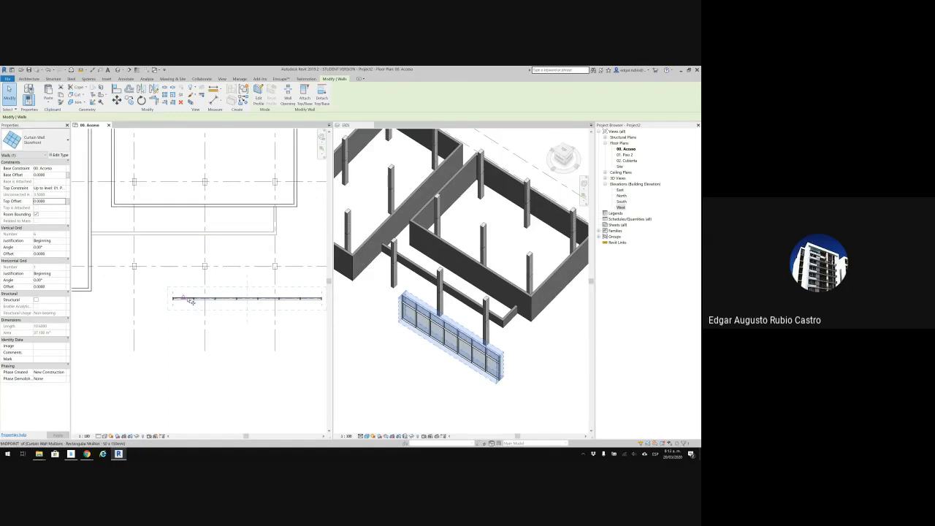
pyautogui.press('m')
pyautogui.press('v')
pyautogui.scroll(2, 188, 300)
pyautogui.scroll(7, 171, 300)
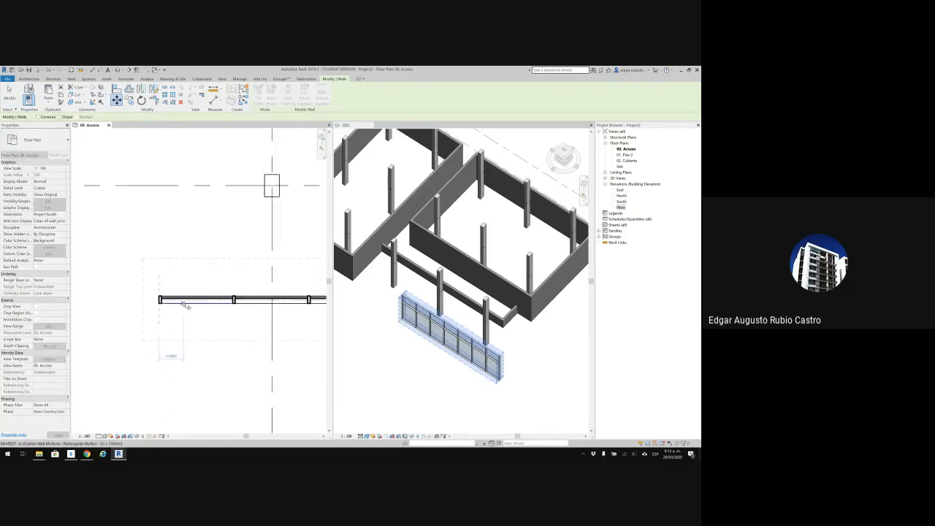
pyautogui.click(184, 296)
pyautogui.scroll(-1, 184, 296)
pyautogui.scroll(-4, 182, 278)
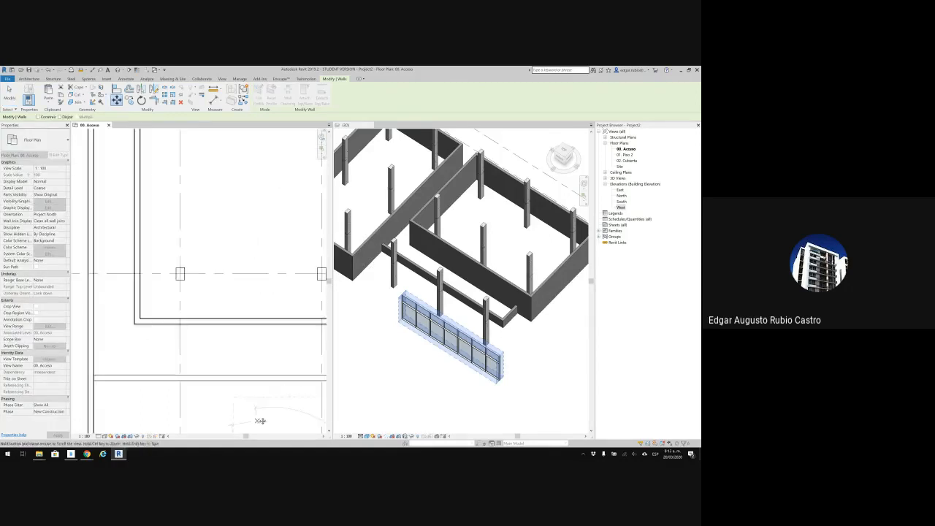
pyautogui.scroll(1, 190, 345)
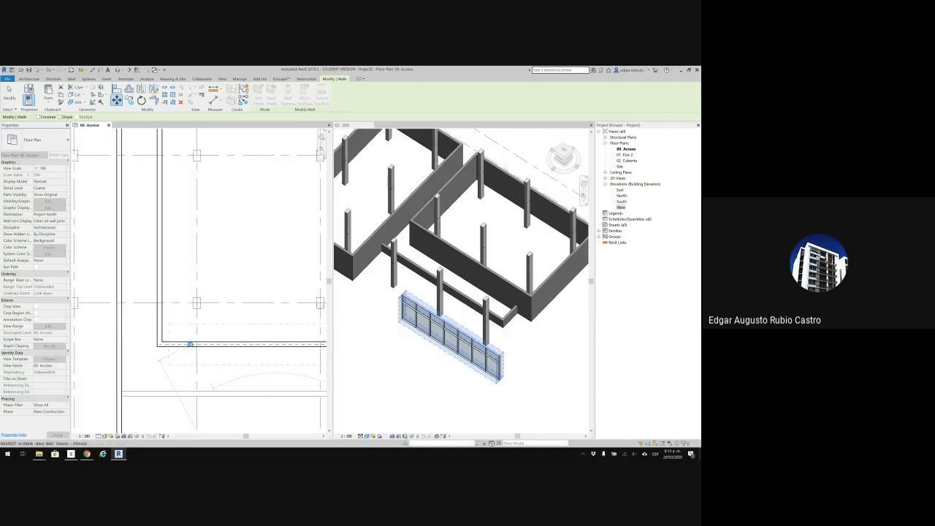
pyautogui.click(228, 348)
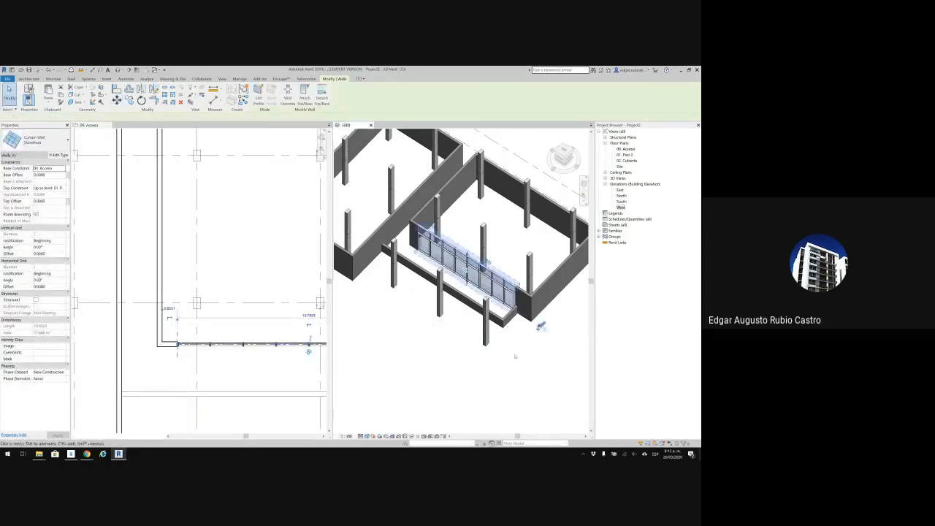
# Set the embedded curtain wall's base offset to 1 and its top offset to -0.5
pyautogui.keyDown('shift'); pyautogui.moveTo(538, 324); pyautogui.dragTo(585, 247, button='middle'); pyautogui.keyUp('shift')
pyautogui.scroll(4, 563, 321)
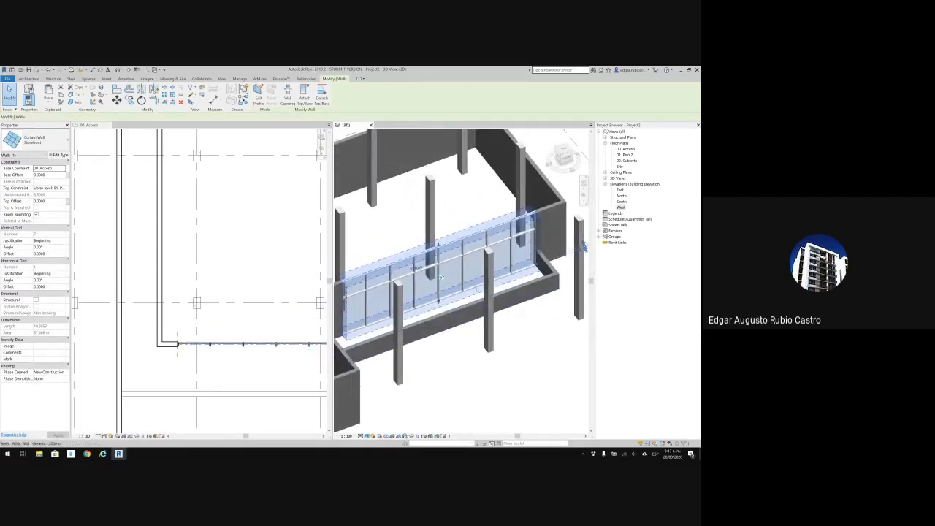
pyautogui.scroll(-2, 583, 246)
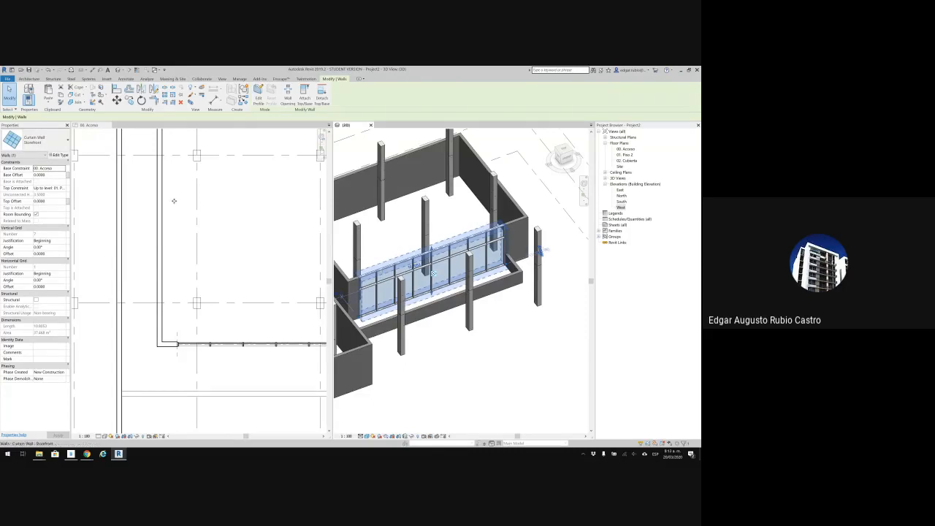
pyautogui.click(38, 175)
pyautogui.write('1')
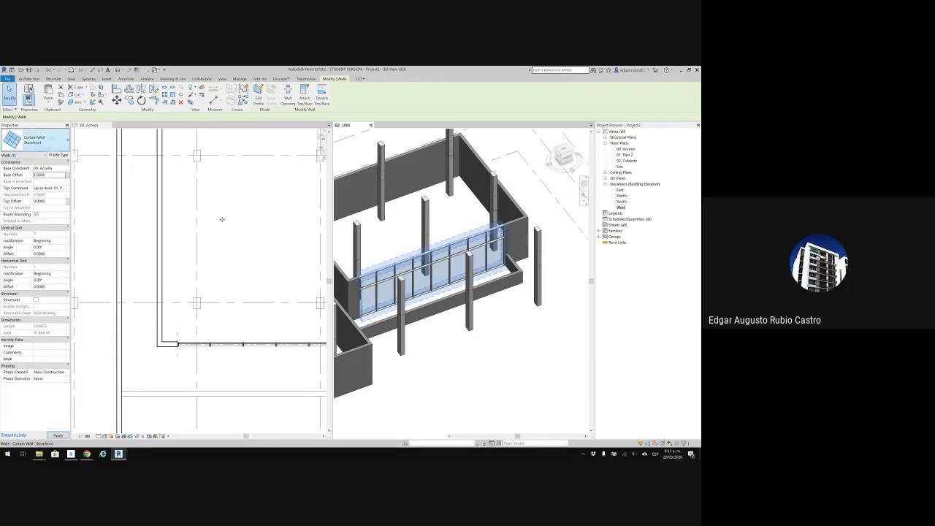
pyautogui.press('Return')
pyautogui.click(54, 202)
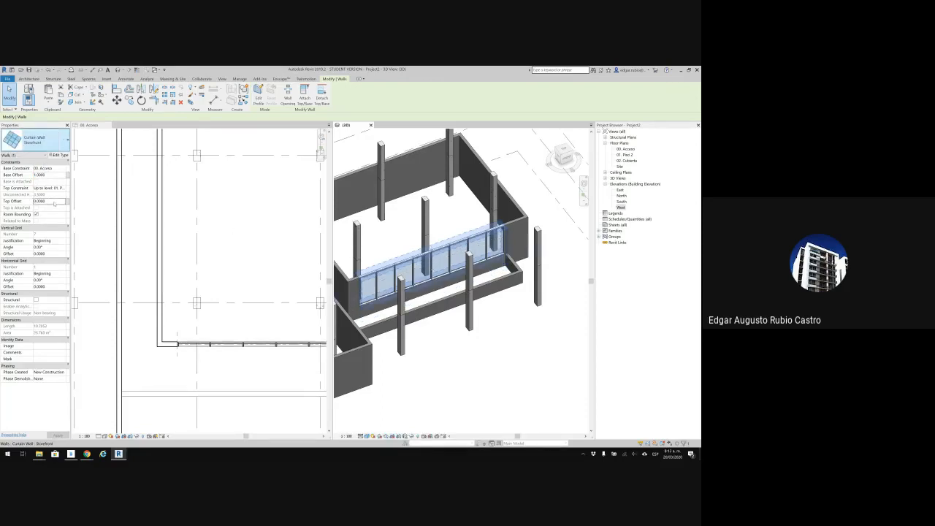
pyautogui.write('-1')
pyautogui.press('Return')
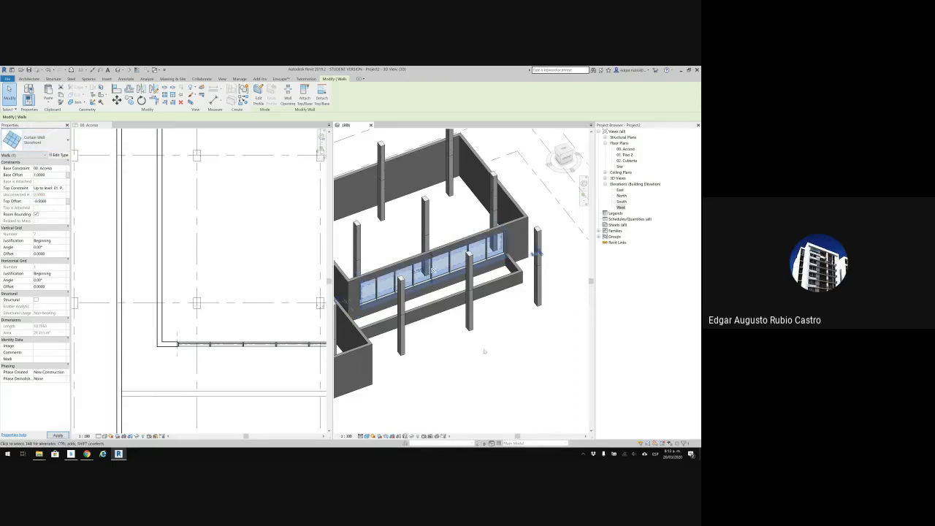
pyautogui.click(484, 351)
pyautogui.keyDown('shift'); pyautogui.moveTo(484, 351); pyautogui.dragTo(488, 329, button='middle'); pyautogui.keyUp('shift')
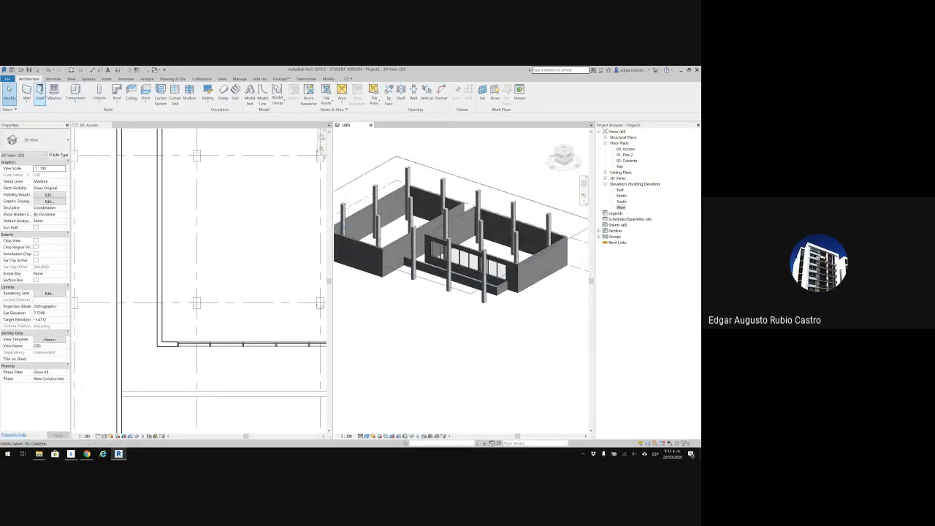
# Start placing a door in the 00. Acceso floor plan and review the door types already loaded
pyautogui.scroll(-3, 146, 213)
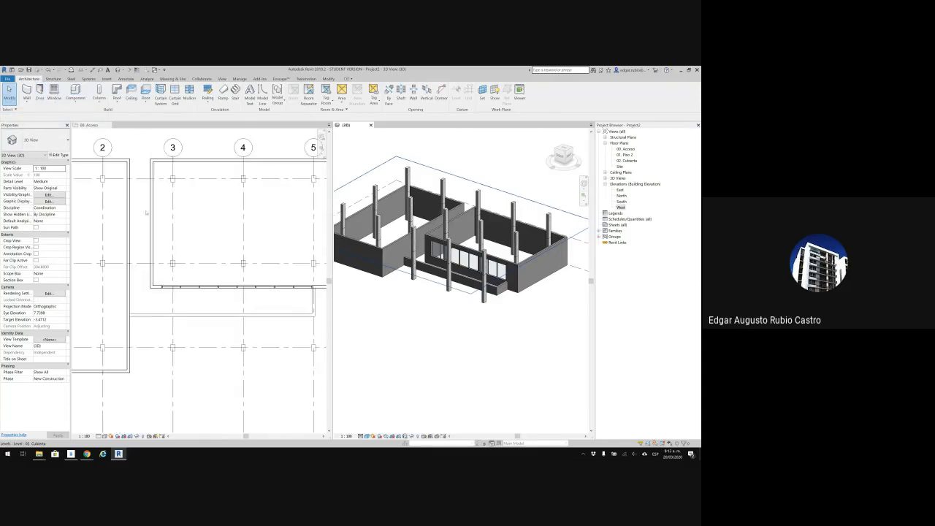
pyautogui.scroll(-2, 182, 222)
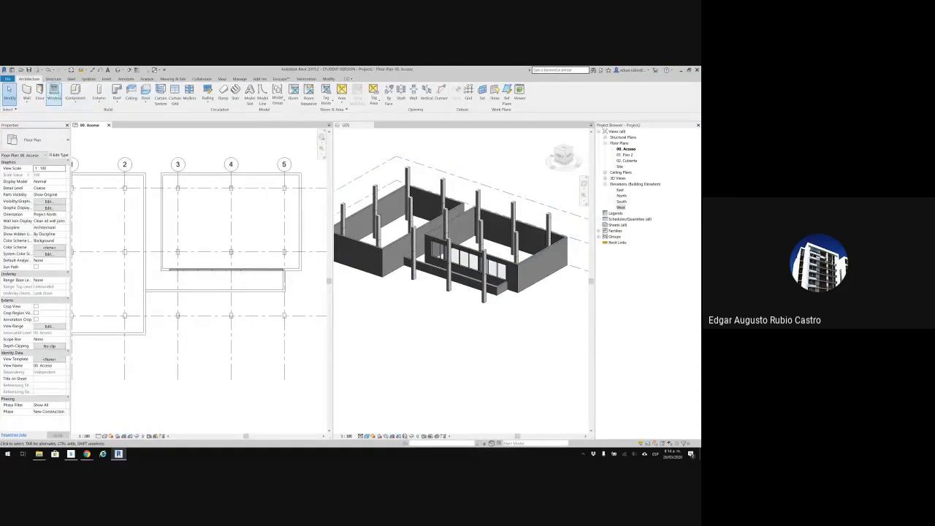
pyautogui.click(39, 93)
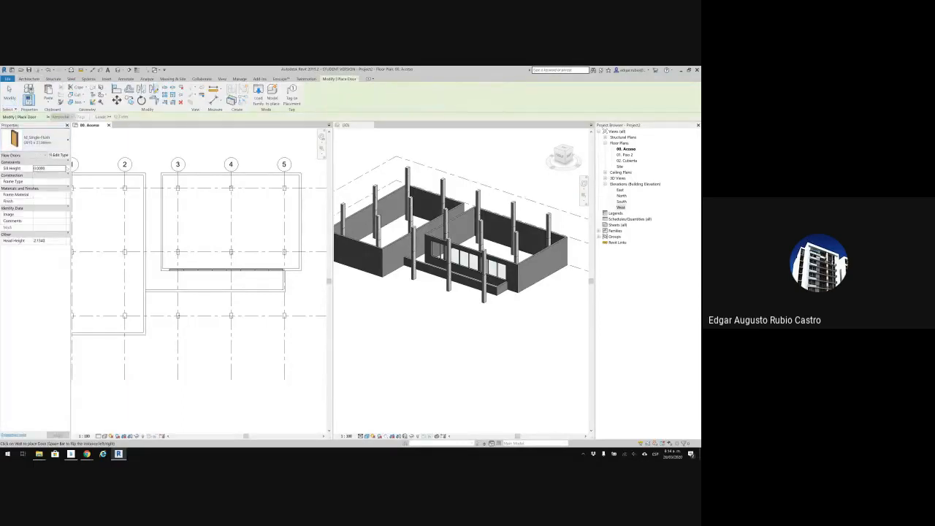
pyautogui.click(51, 145)
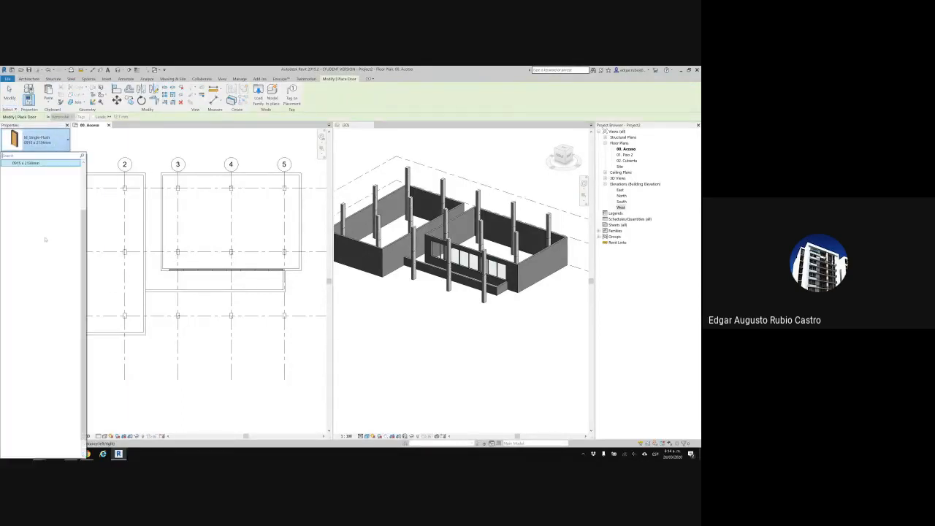
pyautogui.scroll(3, 38, 174)
pyautogui.click(54, 140)
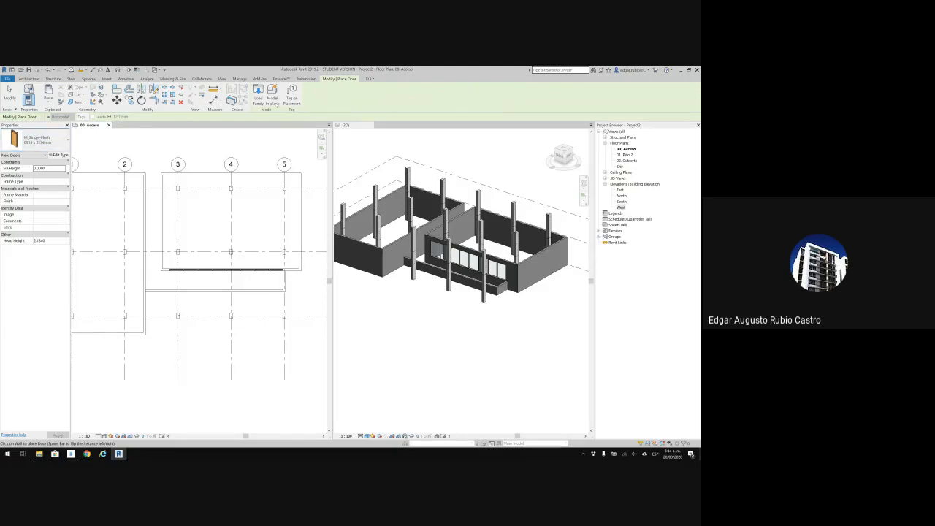
# Browse the US Metric Doors family folder, preview the door families, and pick M_Door-Double-Glass.rfa for loading
pyautogui.click(257, 95)
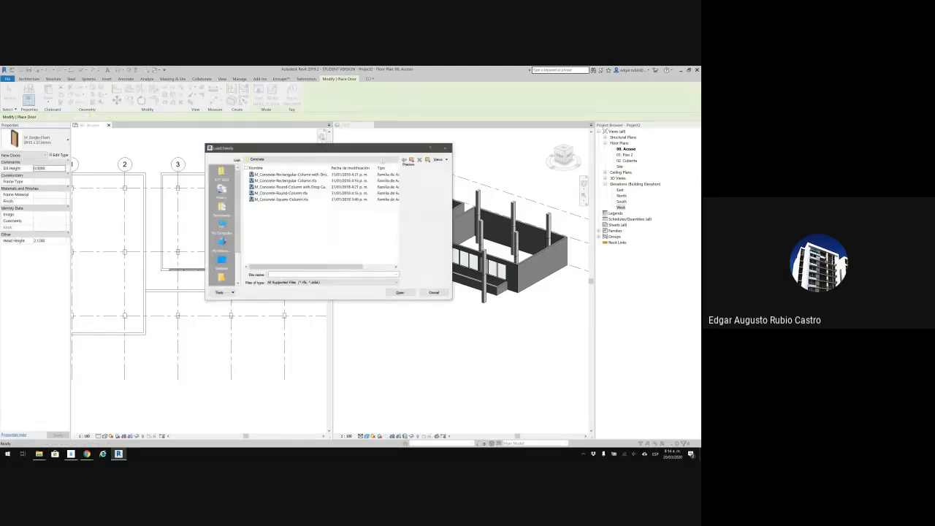
pyautogui.click(411, 159)
pyautogui.click(411, 159)
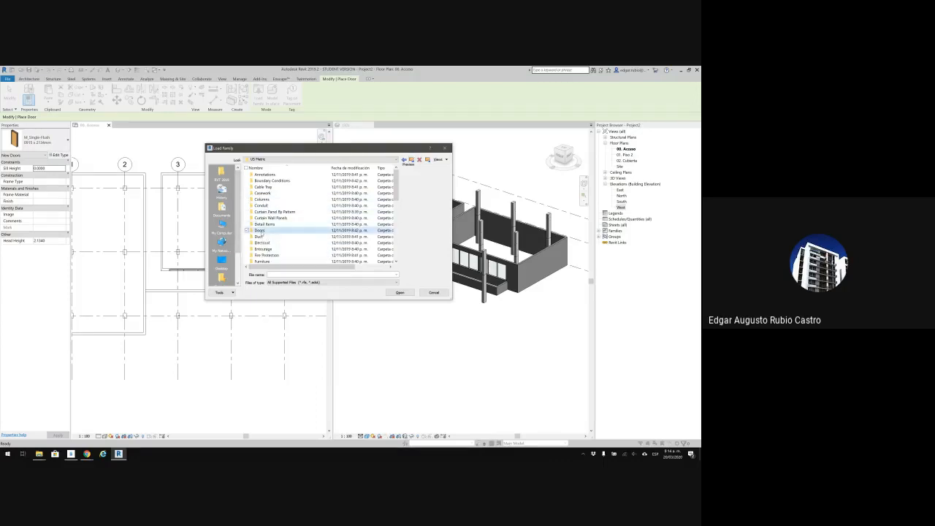
pyautogui.doubleClick(260, 230)
pyautogui.click(281, 249)
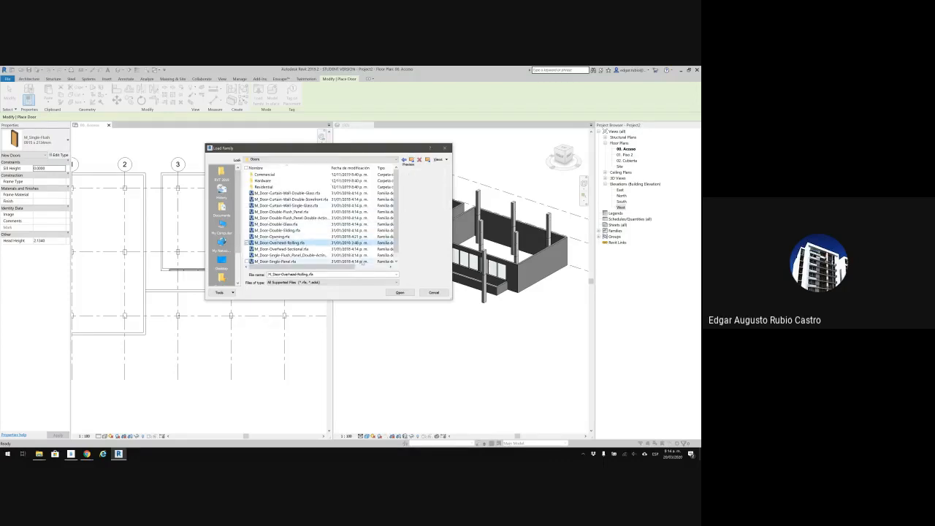
pyautogui.press('Down')
pyautogui.press('Down')
pyautogui.press('Up')
pyautogui.press('Up')
pyautogui.press('Up')
pyautogui.press('Up')
pyautogui.press('Up')
pyautogui.press('Up')
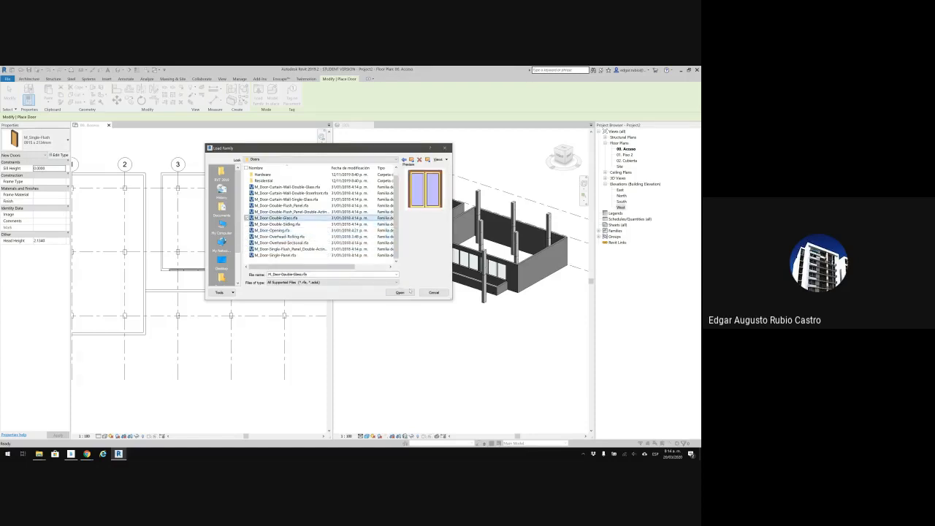
# Load the double glass door family with its 1700 x 2000mm and 1800 x 1950mm types
pyautogui.click(402, 292)
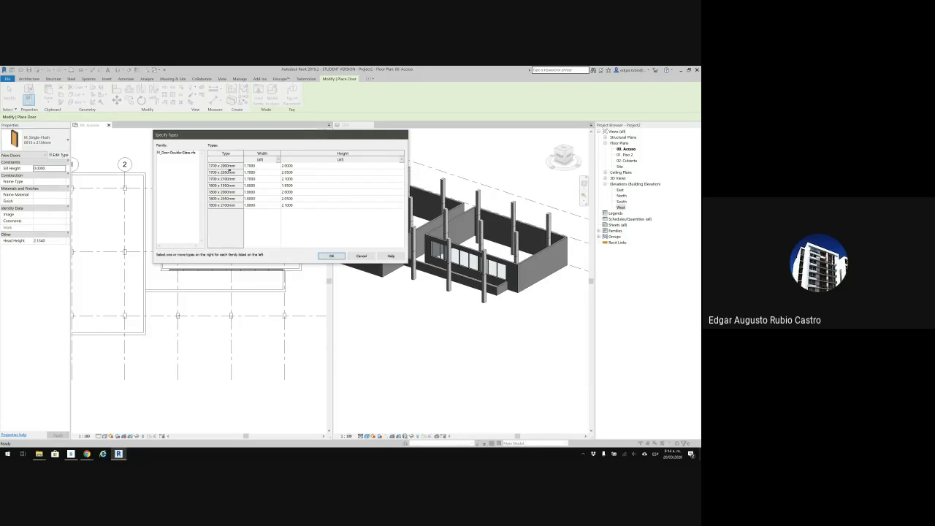
pyautogui.click(229, 167)
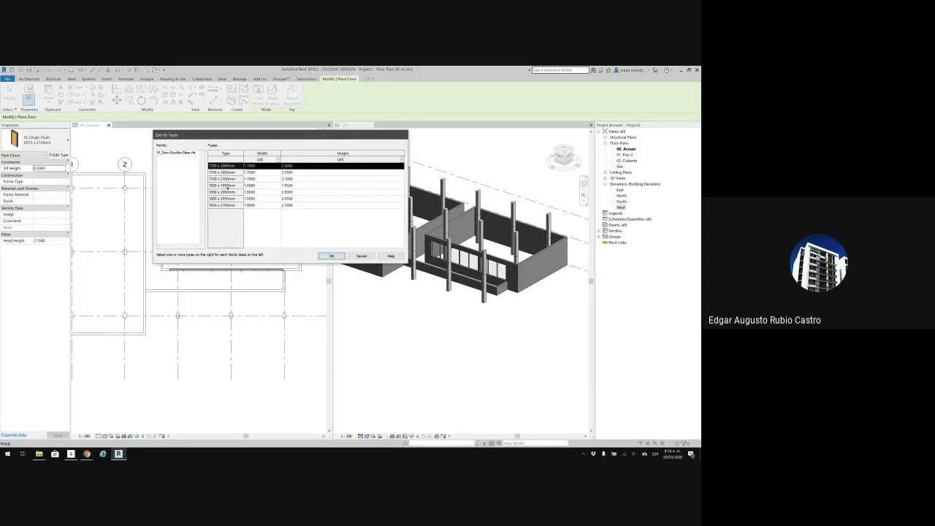
pyautogui.keyDown('ctrl'); pyautogui.click(227, 185); pyautogui.keyUp('ctrl')
pyautogui.click(331, 255)
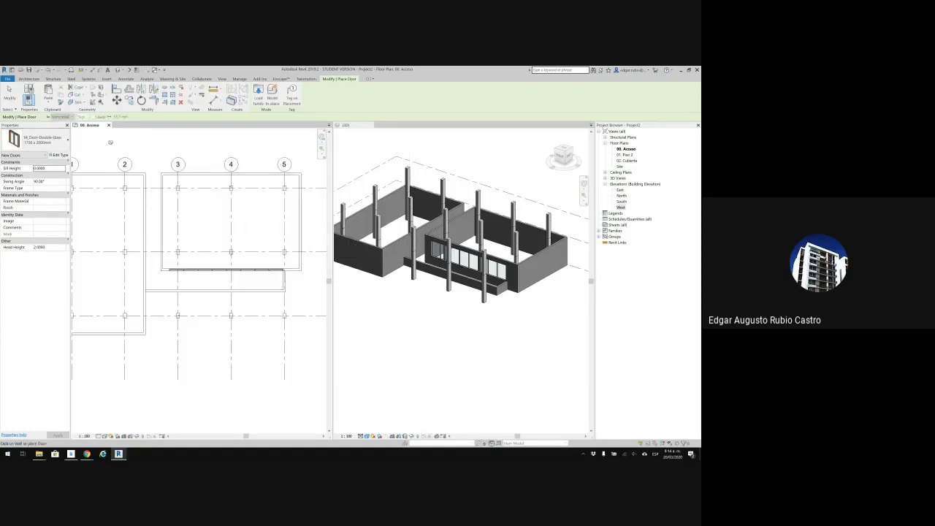
# Place an 1800 x 1950mm double glass door in the right-hand enclosure's east wall, just above grid B
pyautogui.click(42, 140)
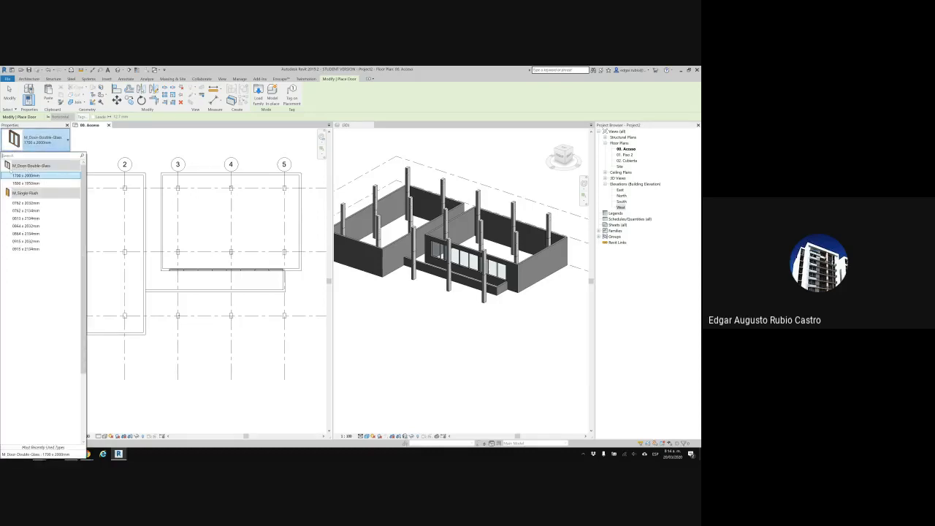
pyautogui.click(33, 183)
pyautogui.moveTo(191, 225); pyautogui.dragTo(166, 240, button='middle')
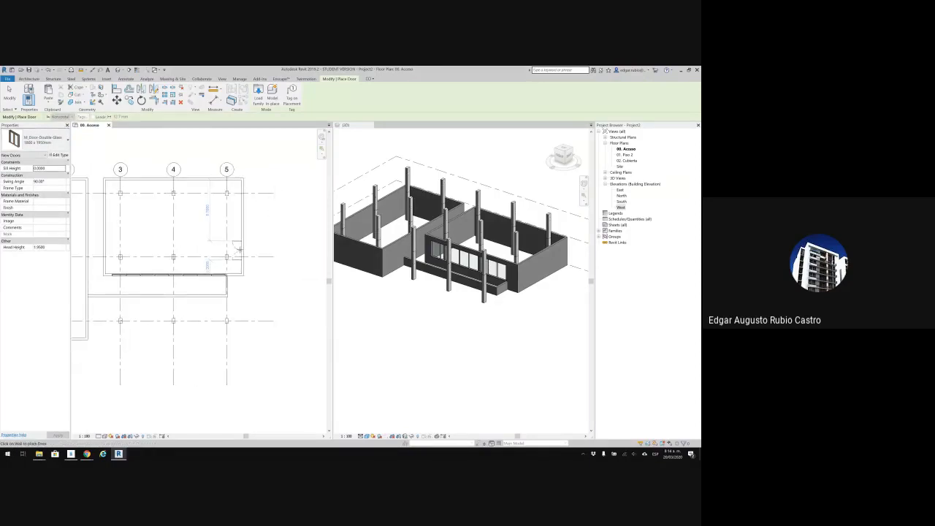
pyautogui.click(237, 245)
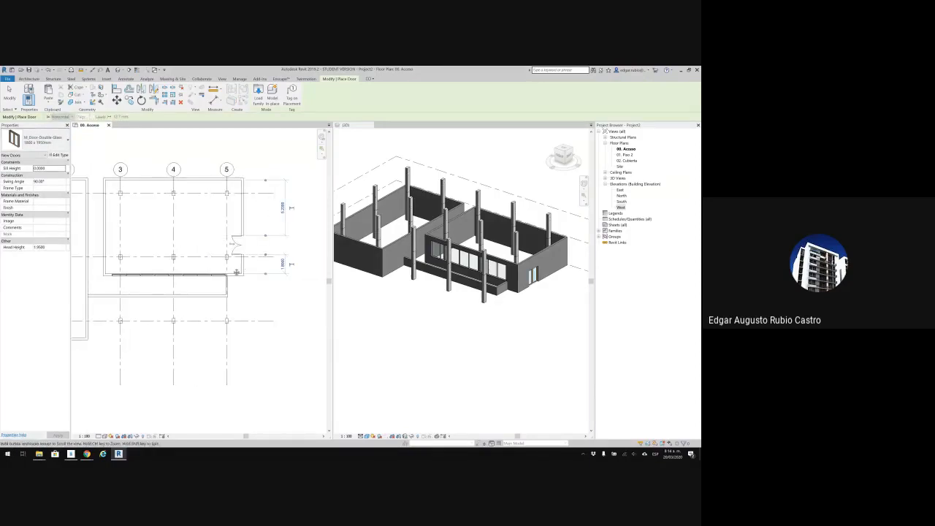
# Try to place an M_Single-Flush 0864 x 2134mm door in the east wall, north of the double glass door
pyautogui.scroll(3, 216, 223)
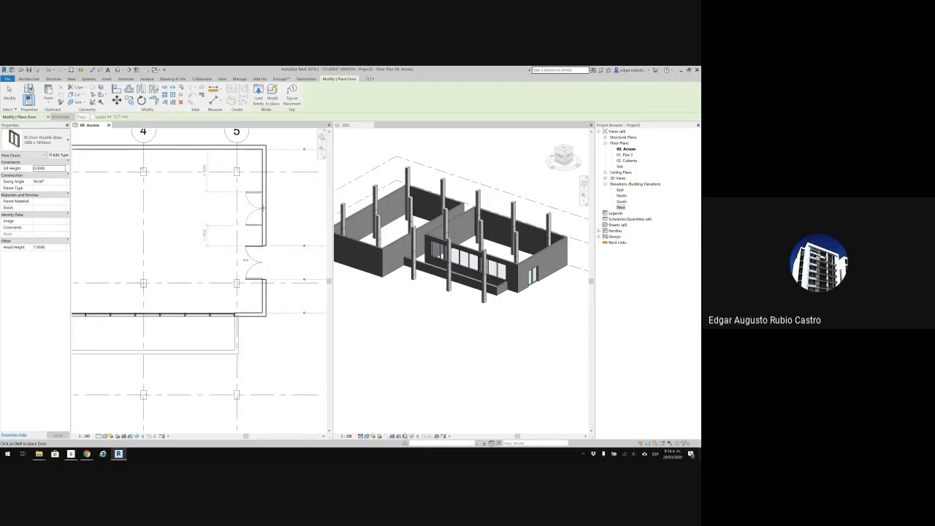
pyautogui.click(53, 145)
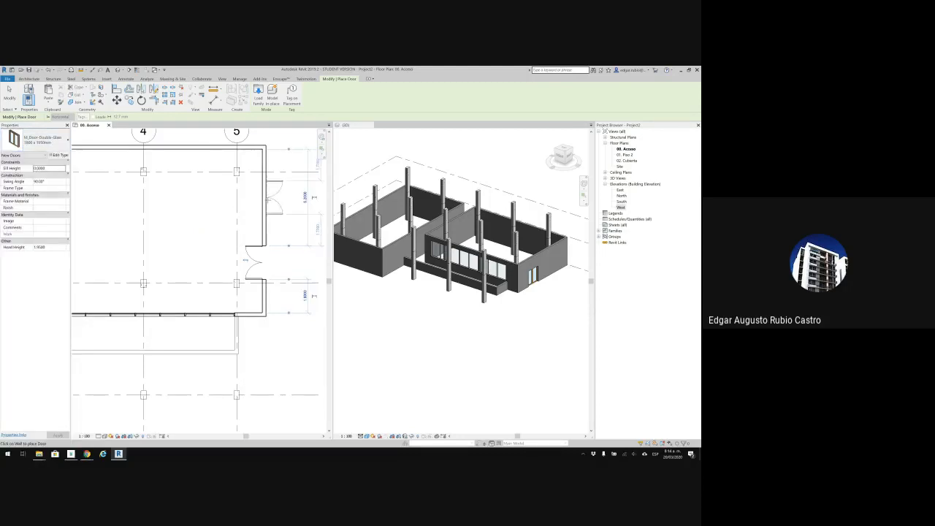
pyautogui.click(53, 148)
pyautogui.click(22, 235)
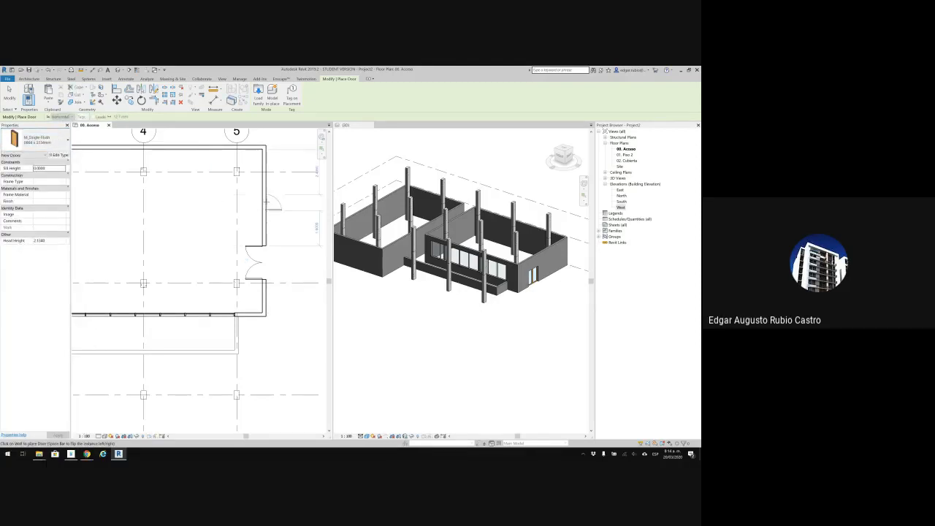
pyautogui.click(263, 202)
pyautogui.press('Escape')
pyautogui.press('Escape')
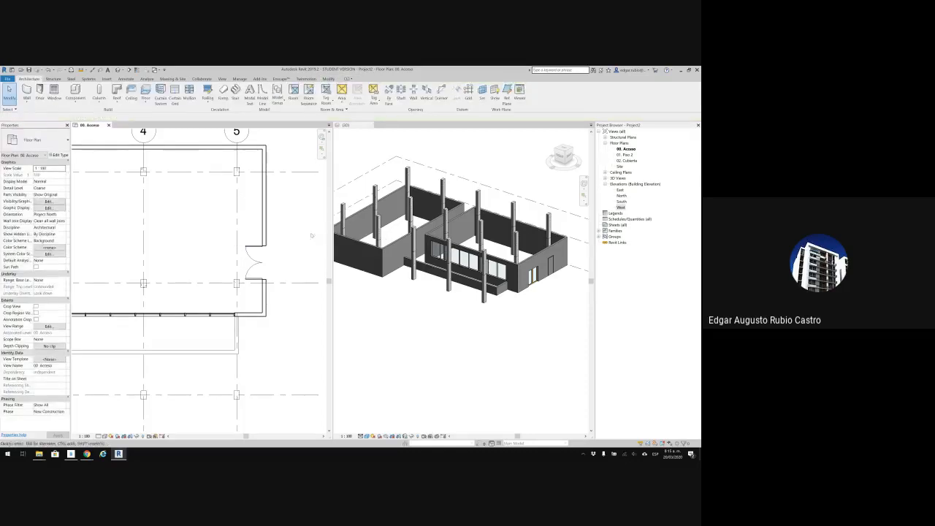
# Place an M_Fixed 0406 x 0610mm window in the east wall, north of the double glass door
pyautogui.moveTo(240, 185); pyautogui.dragTo(236, 175, button='middle')
pyautogui.click(54, 91)
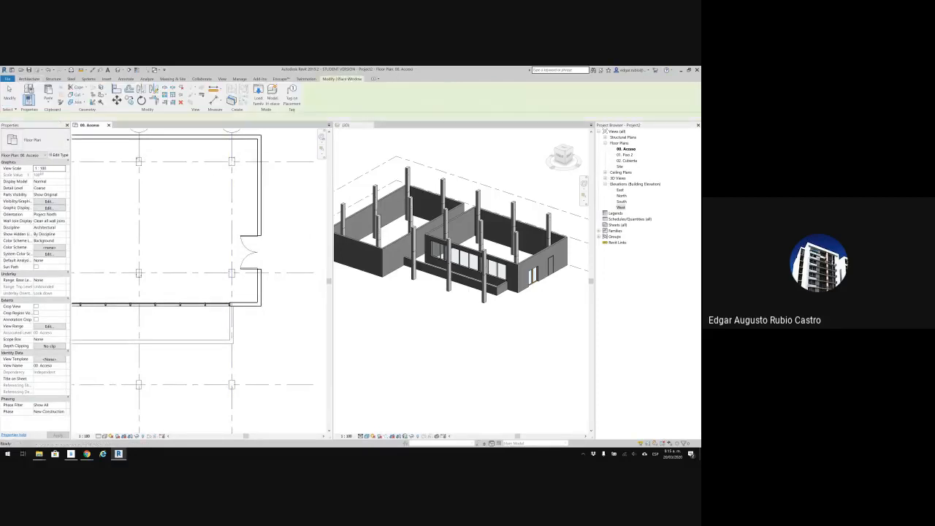
pyautogui.click(36, 142)
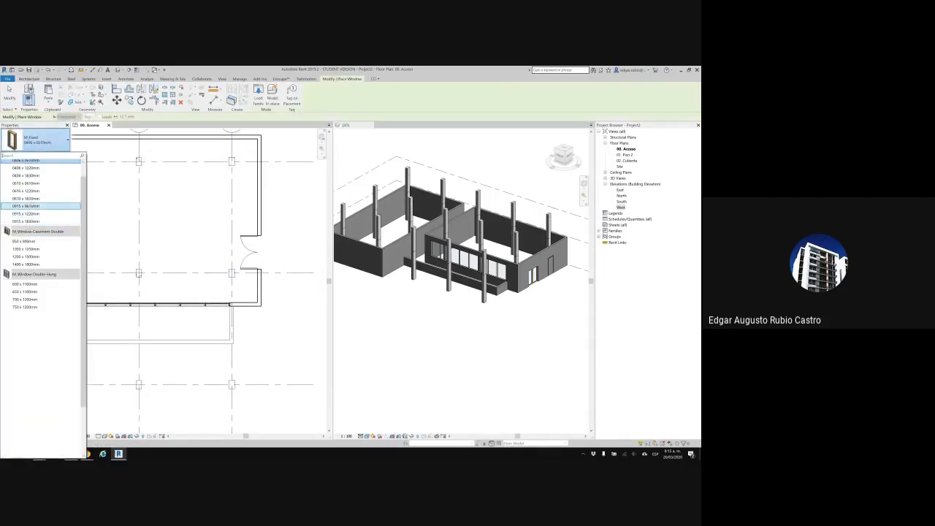
pyautogui.click(54, 207)
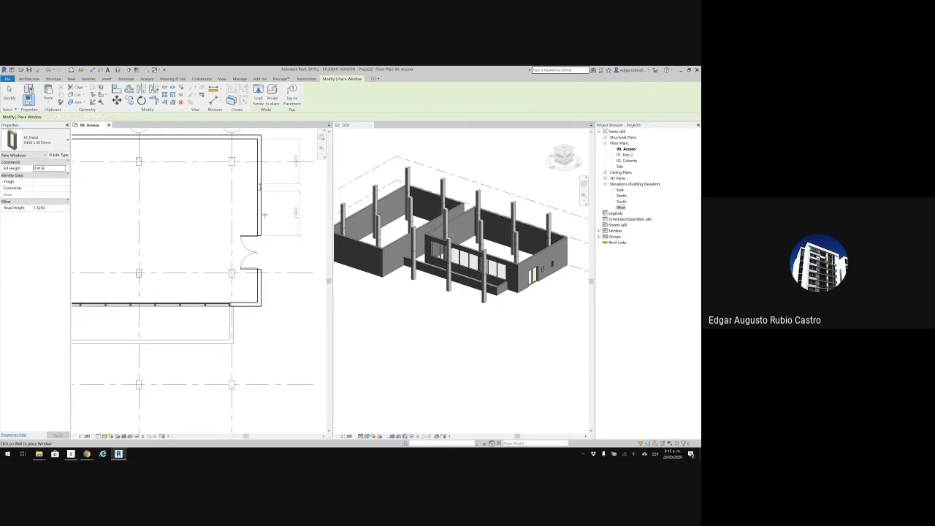
pyautogui.scroll(1, 265, 199)
pyautogui.scroll(1, 266, 200)
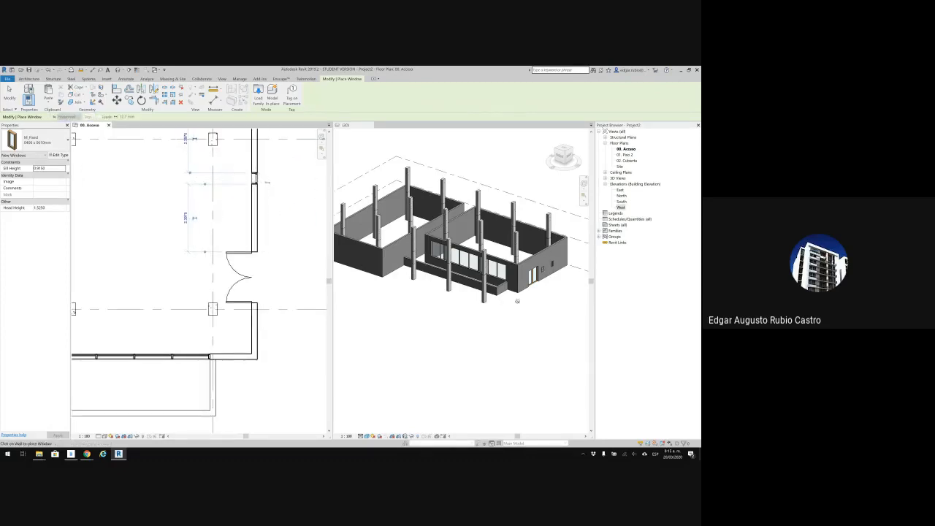
pyautogui.scroll(1, 517, 299)
pyautogui.scroll(2, 478, 312)
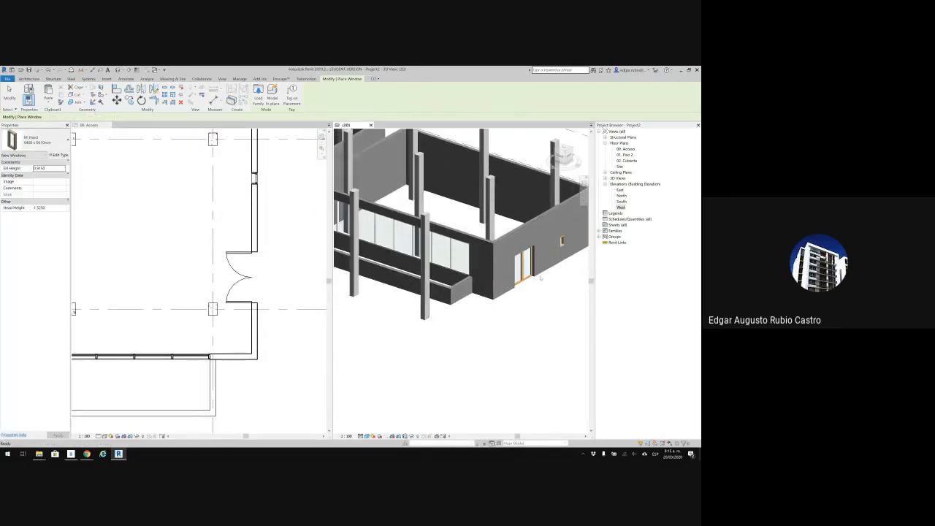
pyautogui.scroll(-3, 432, 300)
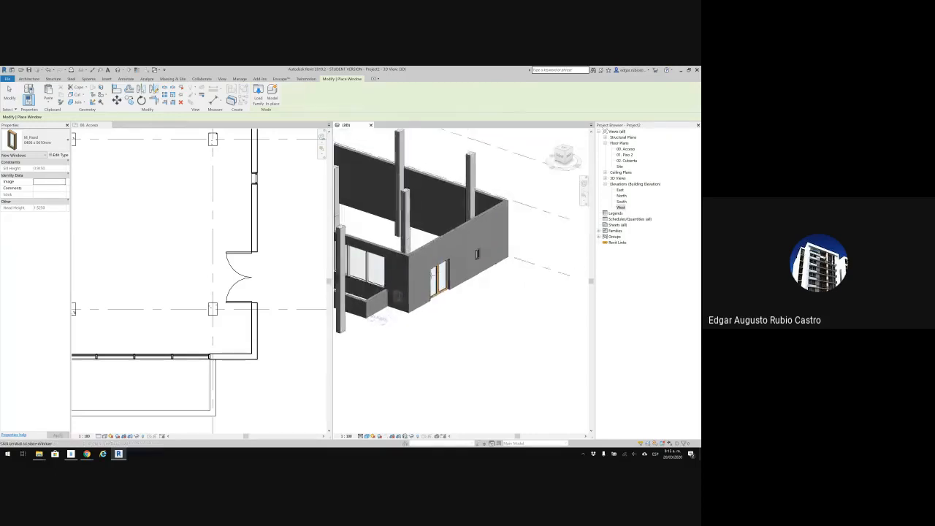
# Place a second M_Fixed 0406 x 0610mm window in the 3D view, between the double glass door and the first window
pyautogui.click(48, 141)
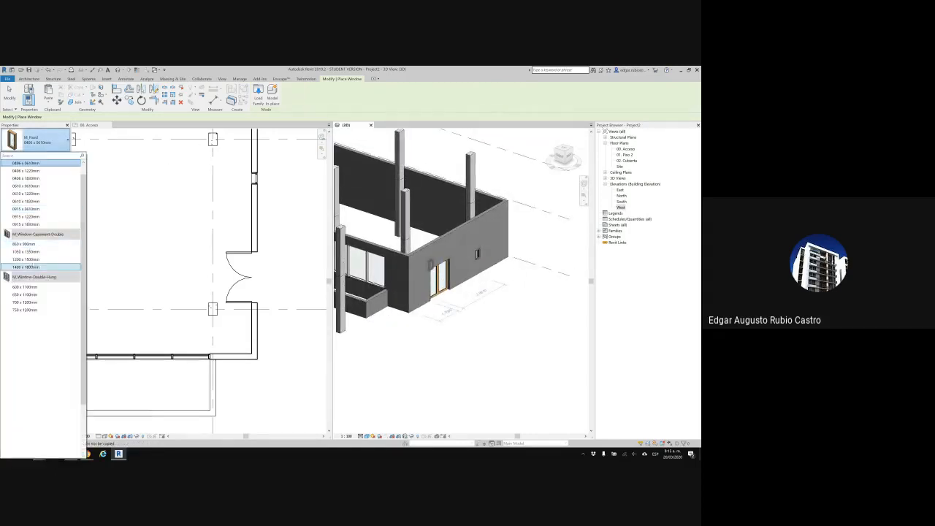
pyautogui.click(37, 186)
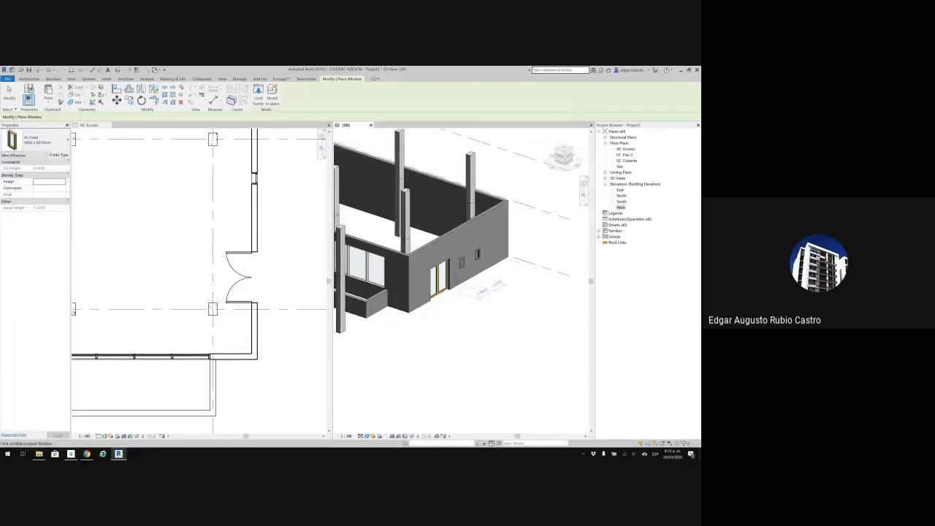
pyautogui.click(480, 260)
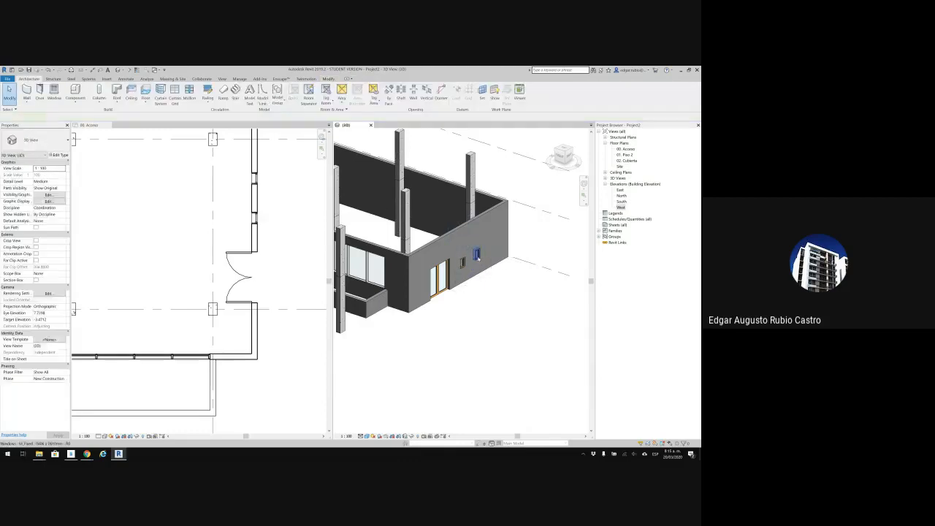
pyautogui.press('Escape')
# Change the east wall's northern window to the M_Fixed 0915 x 1220mm type and set its sill height to 0.5 m
pyautogui.click(44, 140)
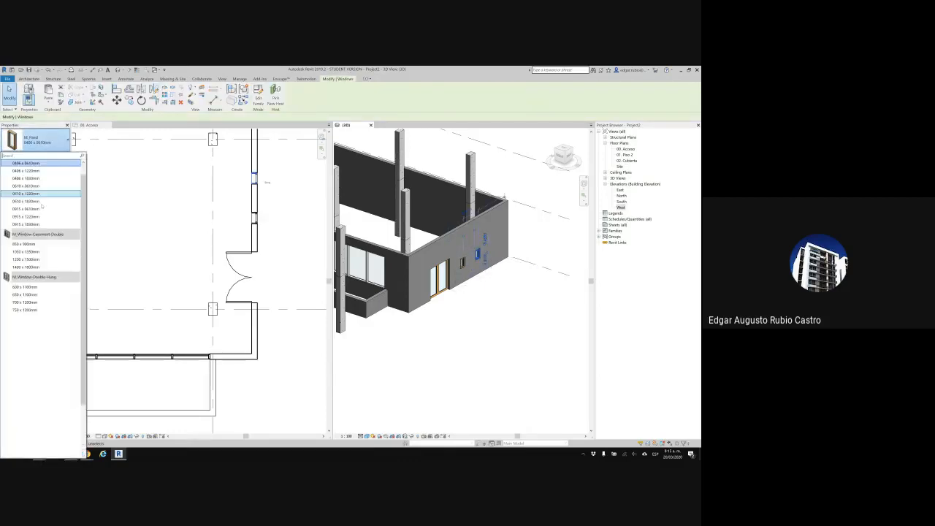
pyautogui.click(36, 217)
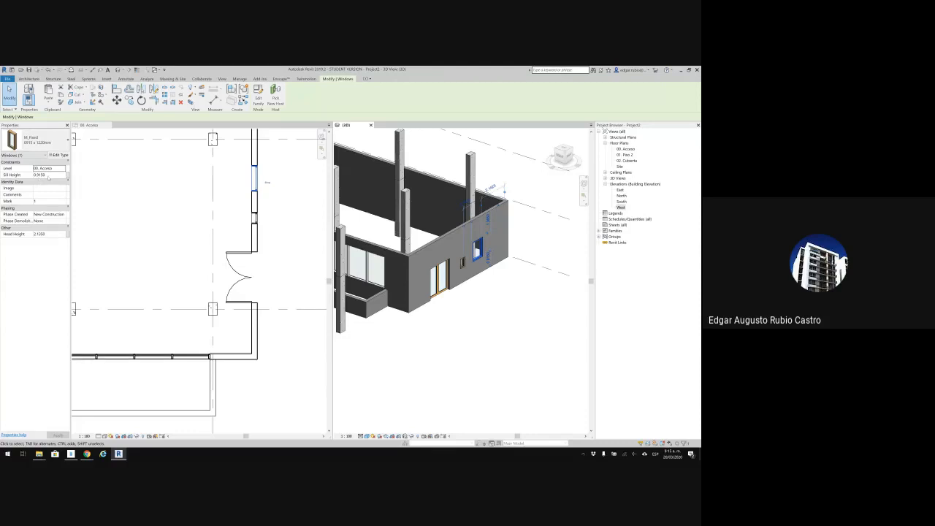
pyautogui.click(45, 175)
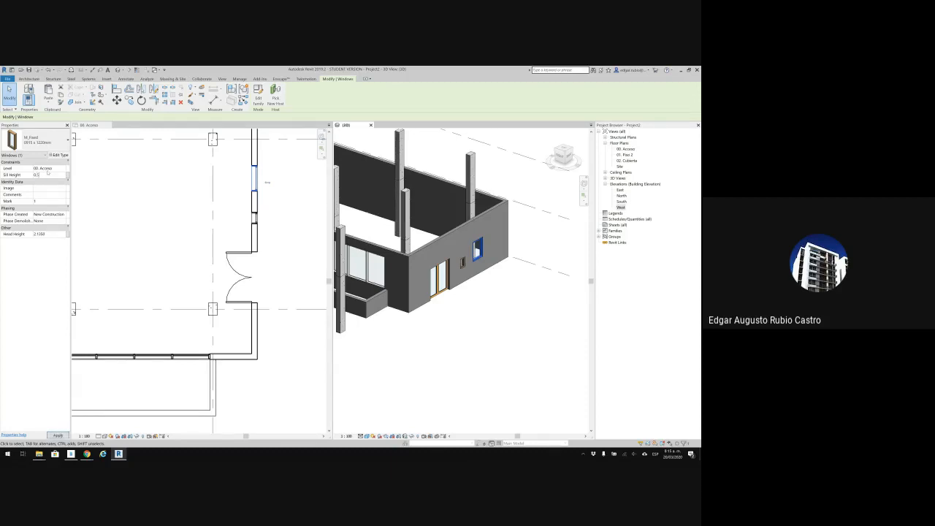
pyautogui.press('Return')
pyautogui.click(463, 345)
pyautogui.scroll(-2, 457, 326)
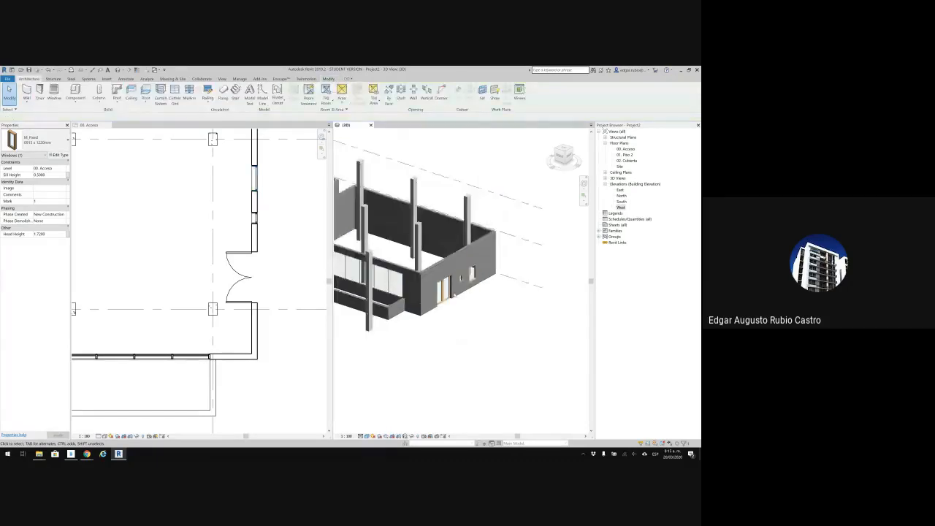
pyautogui.moveTo(414, 239); pyautogui.dragTo(455, 213, button='middle')
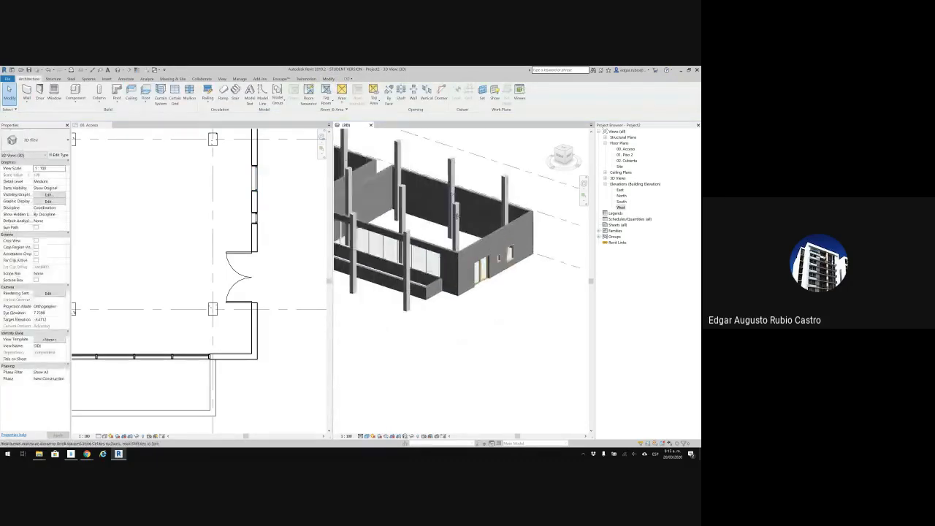
pyautogui.scroll(-3, 338, 215)
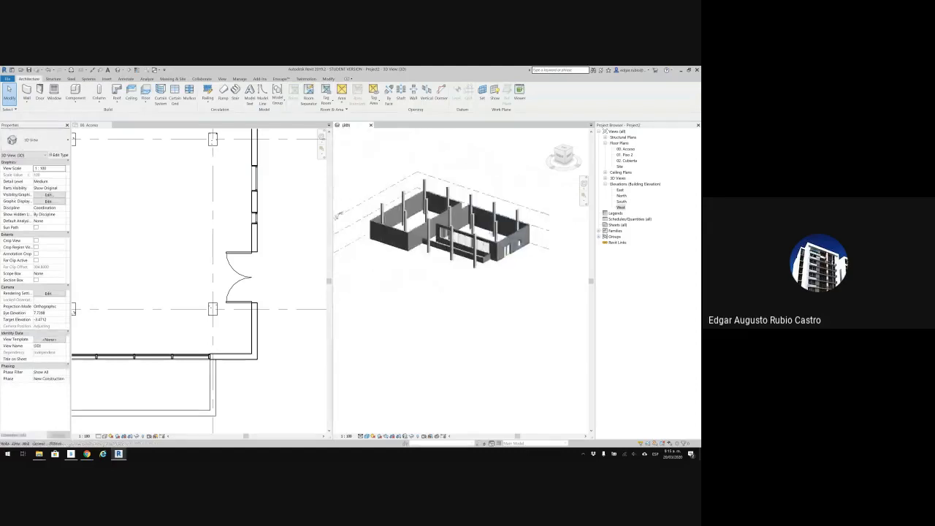
pyautogui.moveTo(514, 271); pyautogui.dragTo(529, 283, button='middle')
pyautogui.scroll(3, 554, 273)
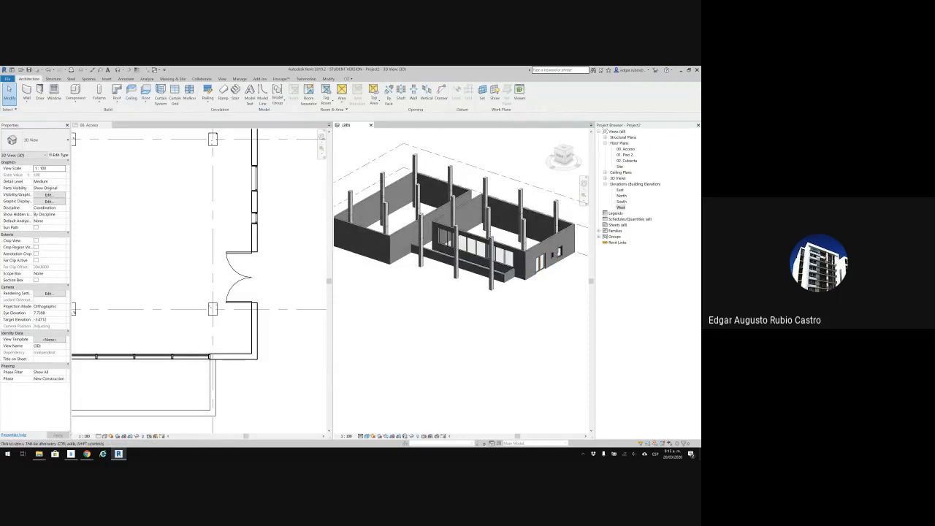
# Switch to the Google Meet call in Chrome and open its additional options to reach the recording control
pyautogui.moveTo(86, 453)
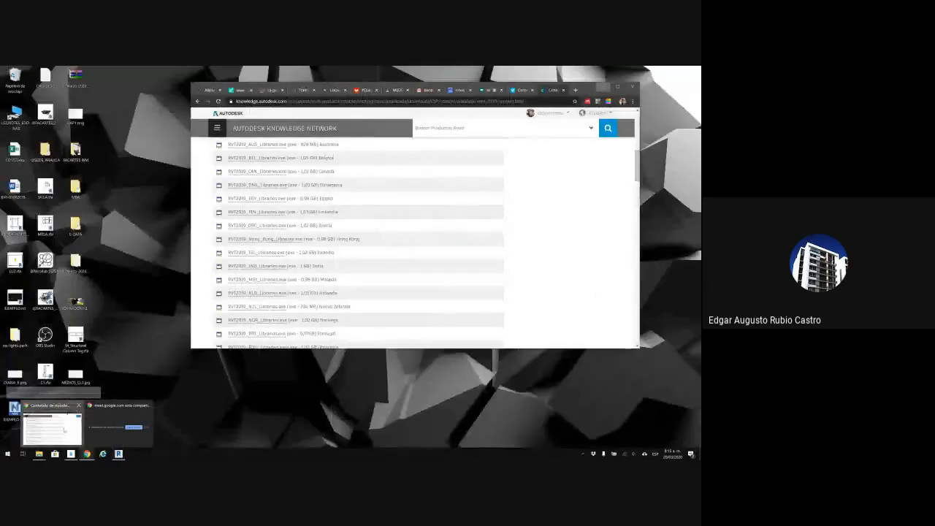
pyautogui.click(52, 429)
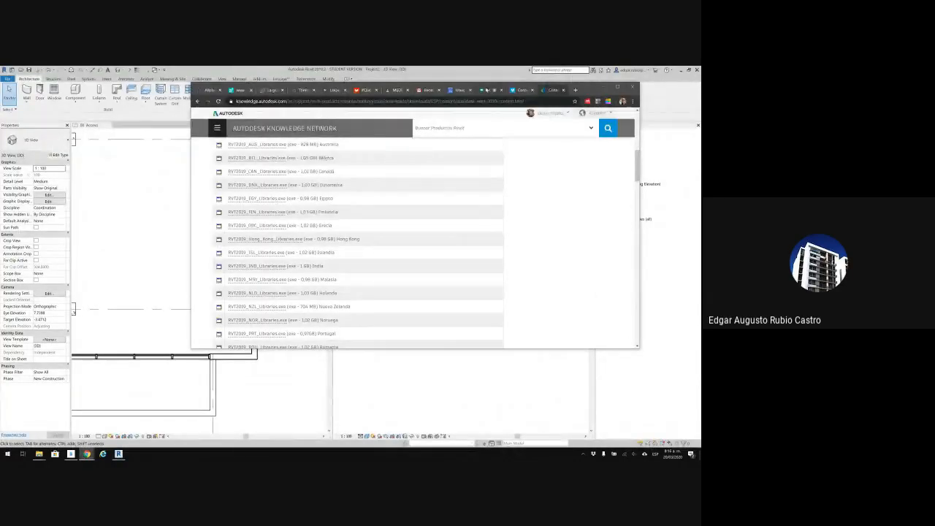
pyautogui.click(521, 90)
pyautogui.click(628, 335)
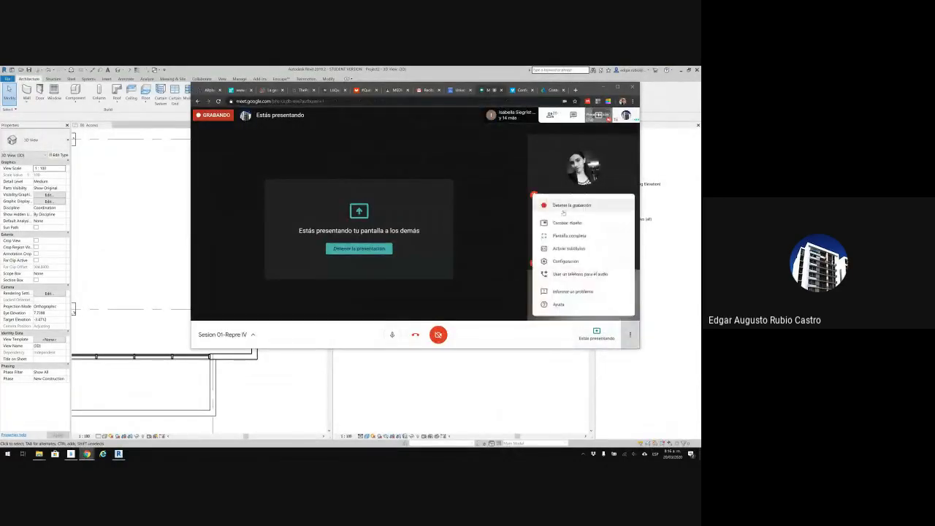